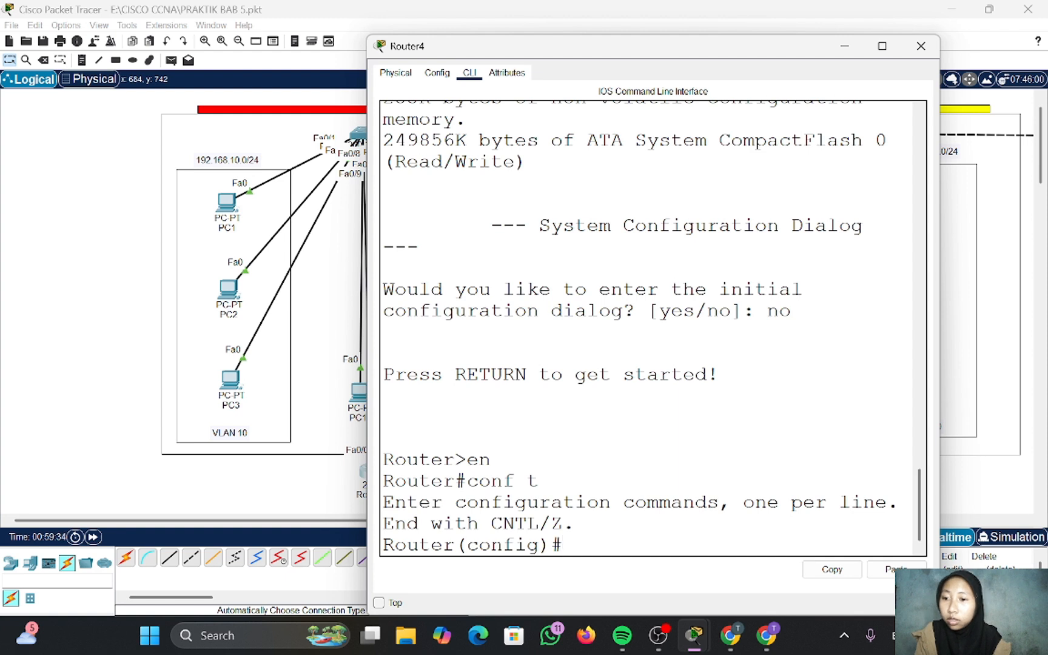
- Assign IP address 192.168.1.1 with mask 255.255.255.0 to Router4's fa0/0 interface
type("int")
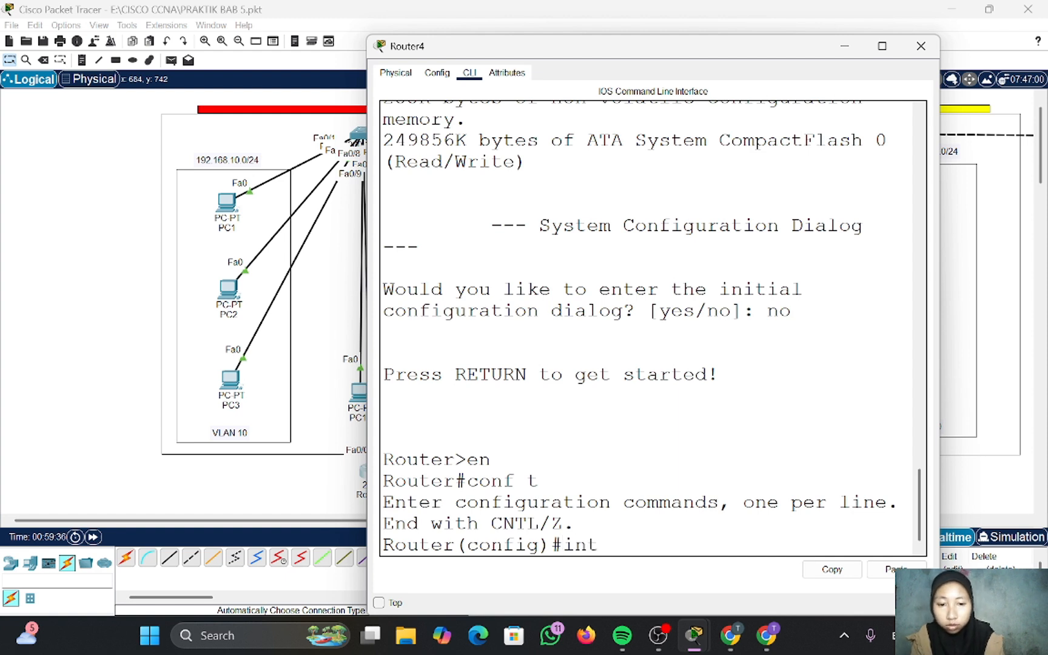
type(" fa")
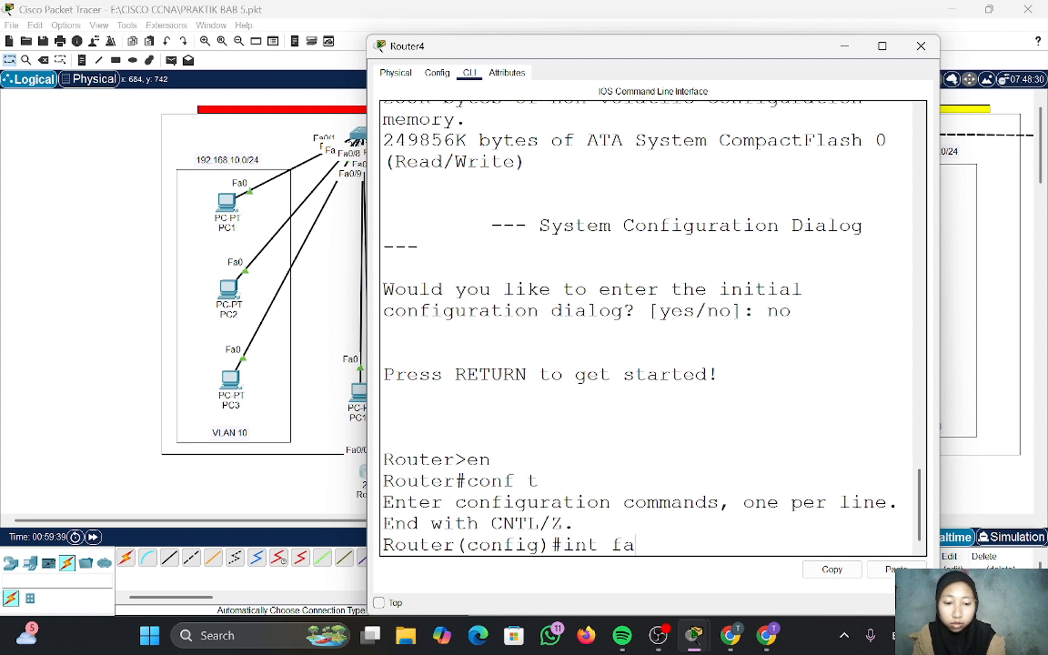
type("0/0")
key("Return")
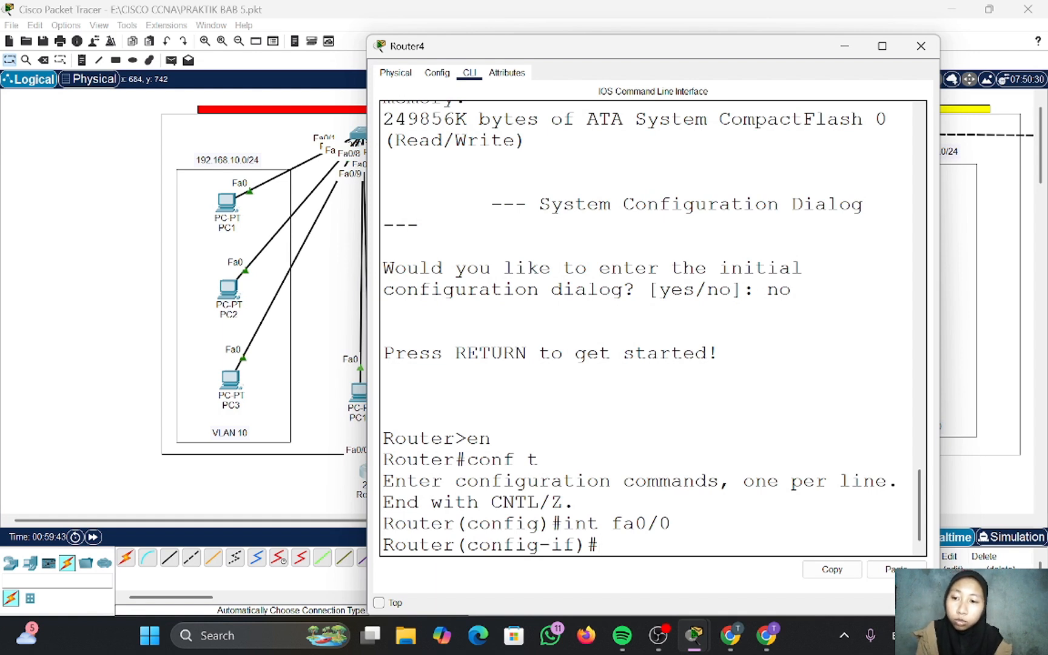
type("ip addr")
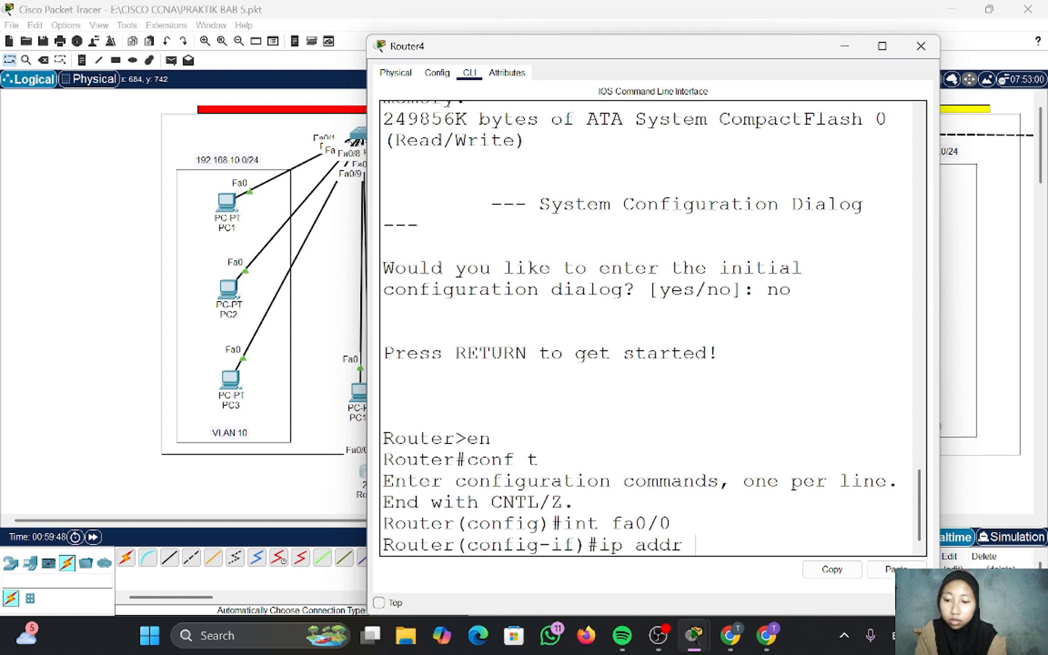
type(" 192.168.1")
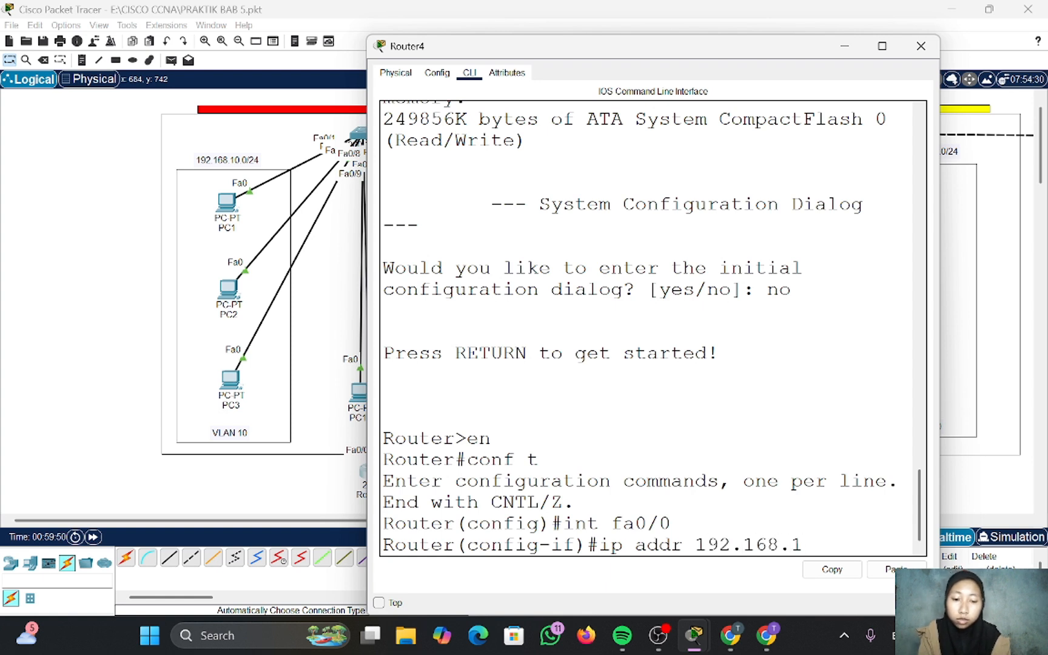
type(".1")
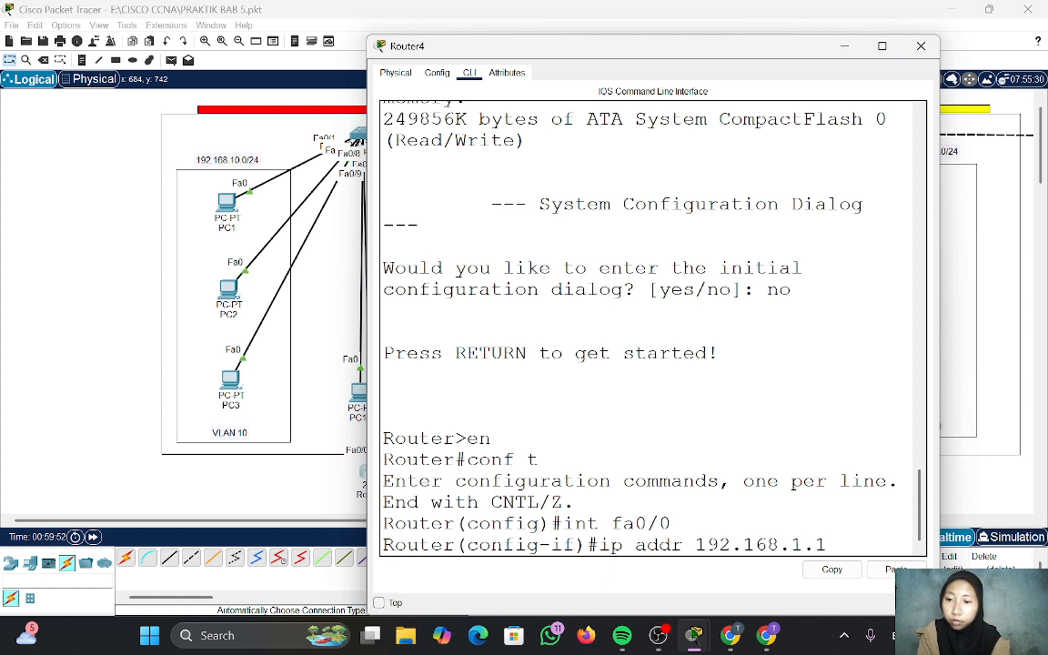
type(" 255.")
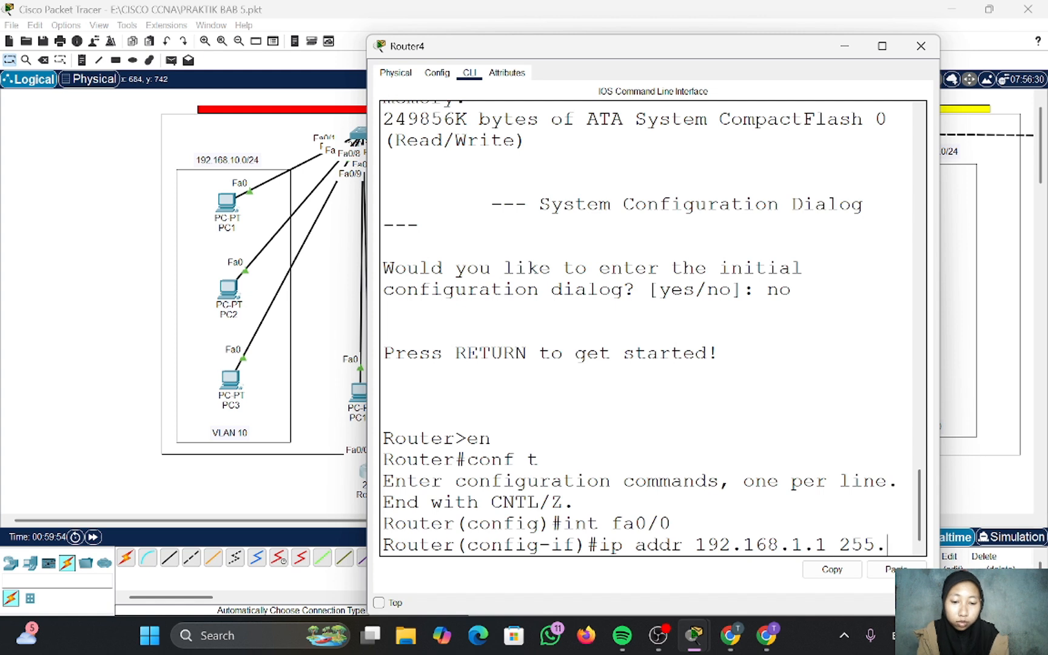
type("255.255.")
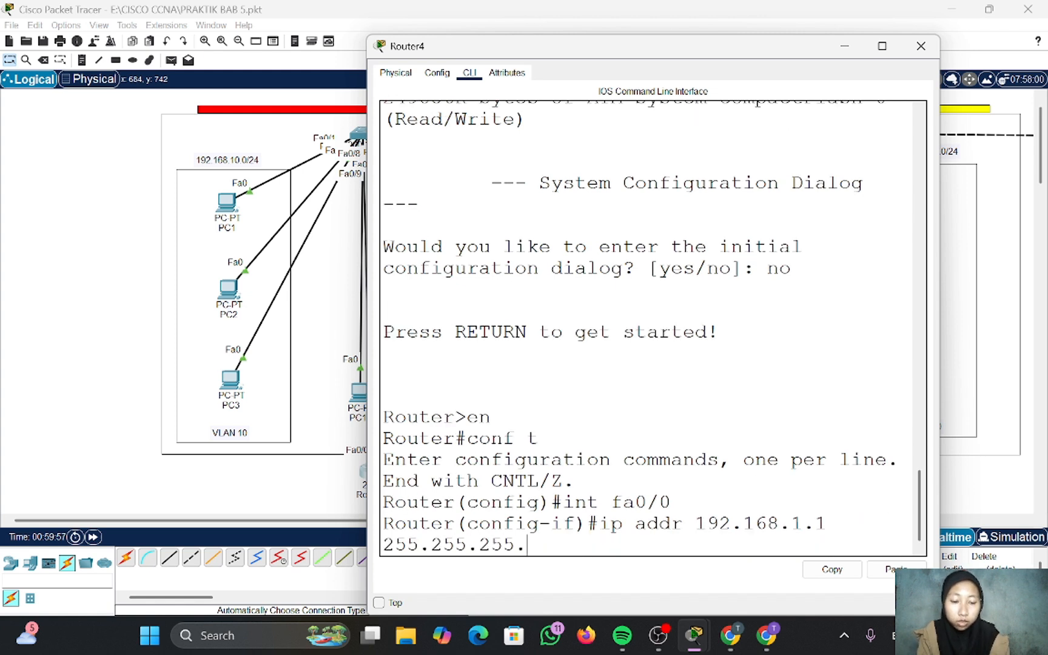
type("0")
key("Return")
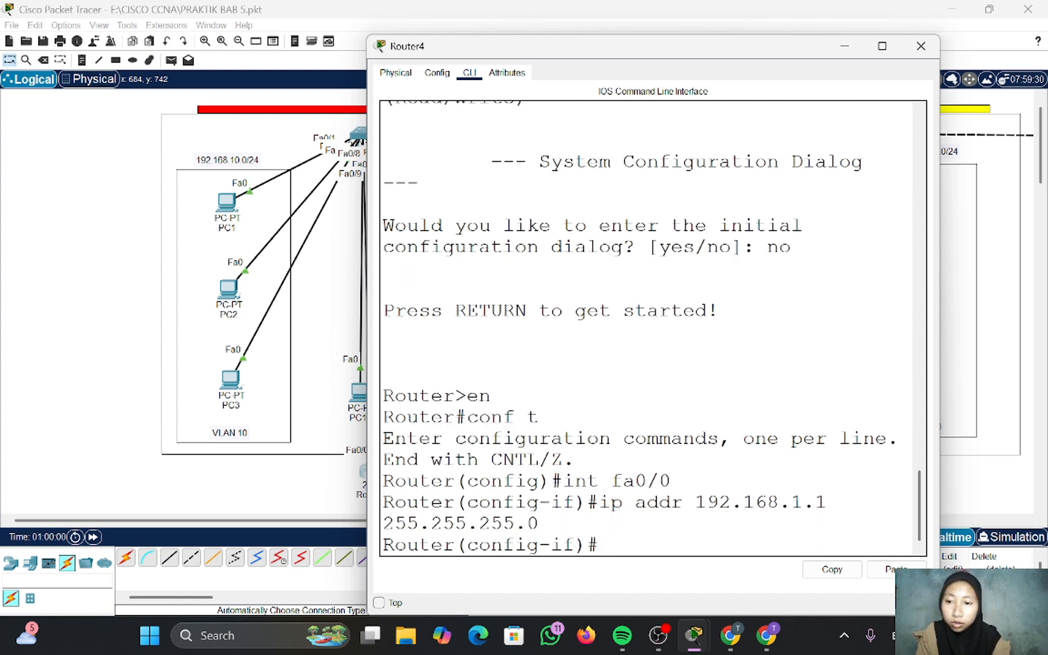
- Enable the fa0/0 interface with the no shutdown command
type("no shu")
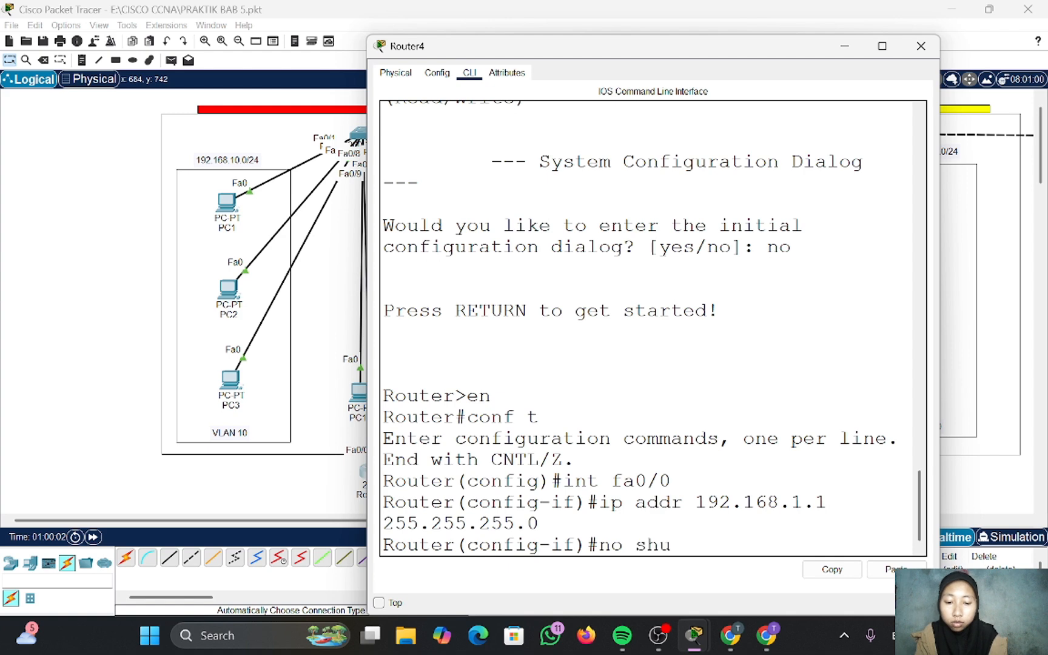
type("tdown")
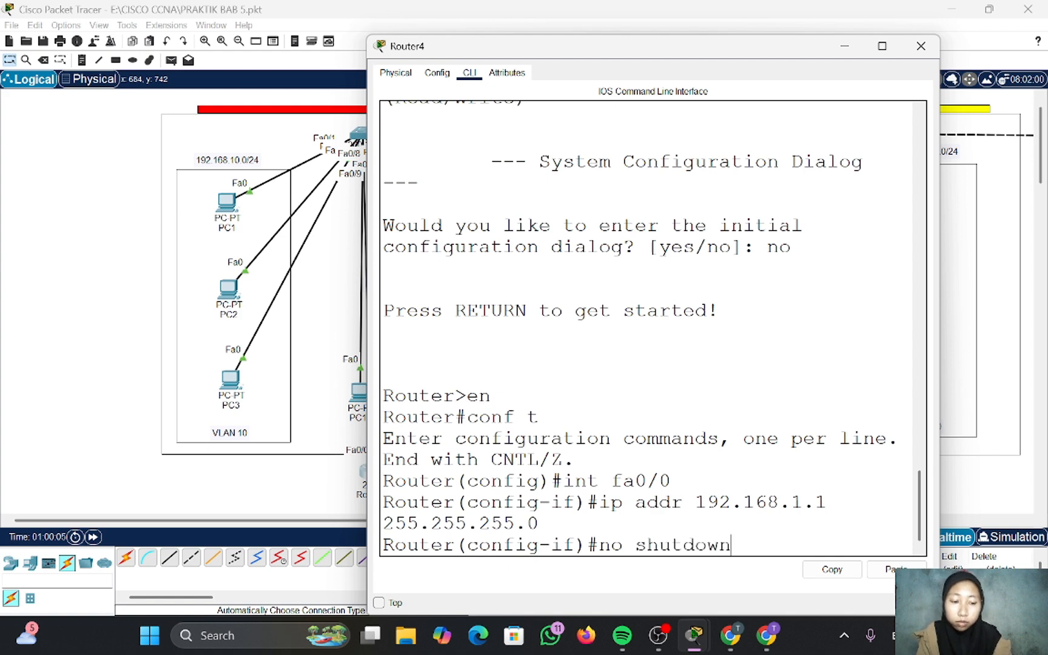
key("Return")
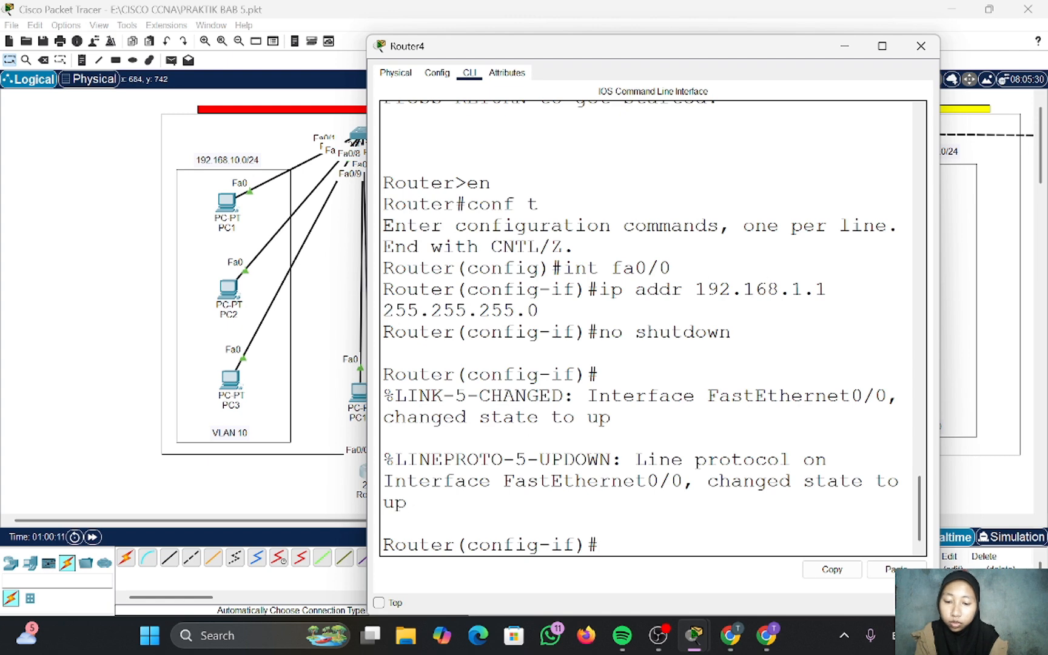
- Show the brief IP interface summary from configuration mode to check the addresses and status of the router's interfaces
type("do show ip interface ")
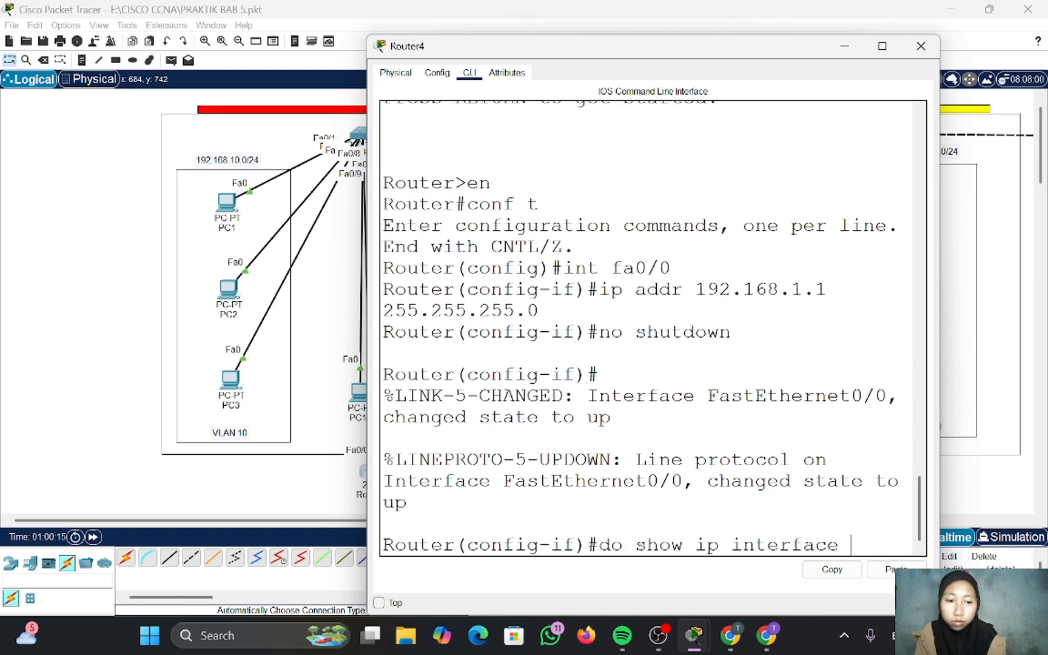
type("brief")
key("Return")
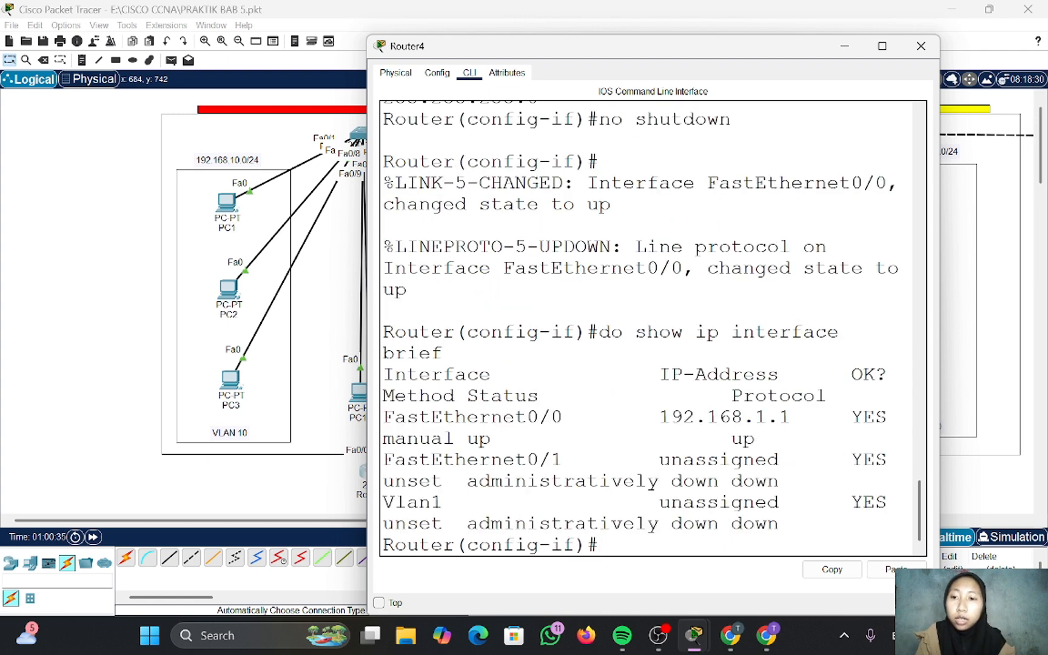
- Return to global configuration mode and create the subinterface fa0/0.10
type("ex")
key("Return")
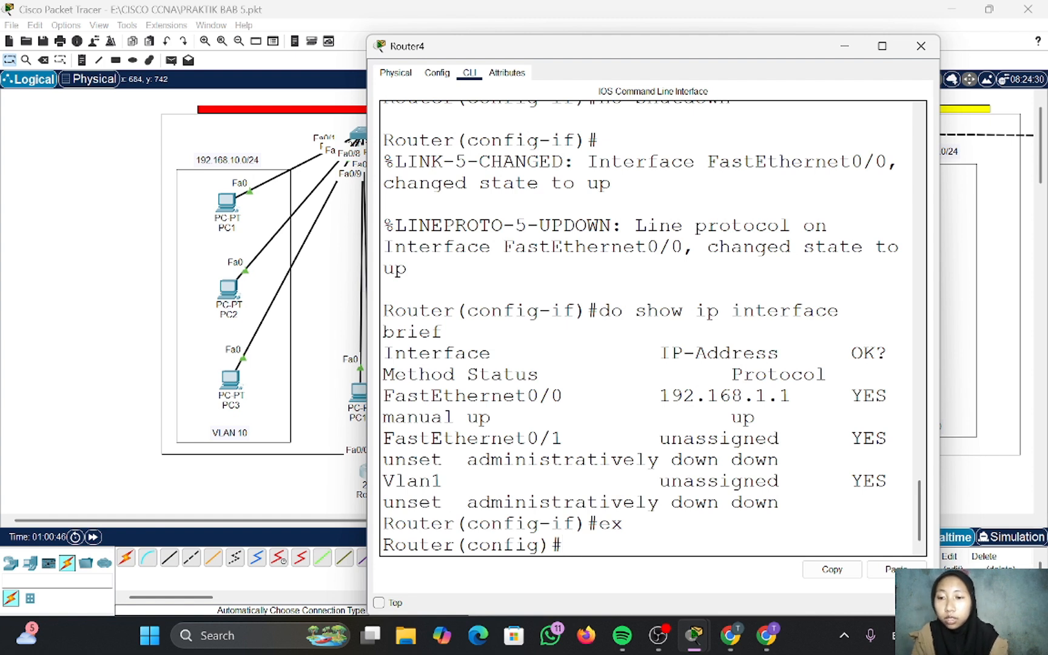
type("int fa0/0.")
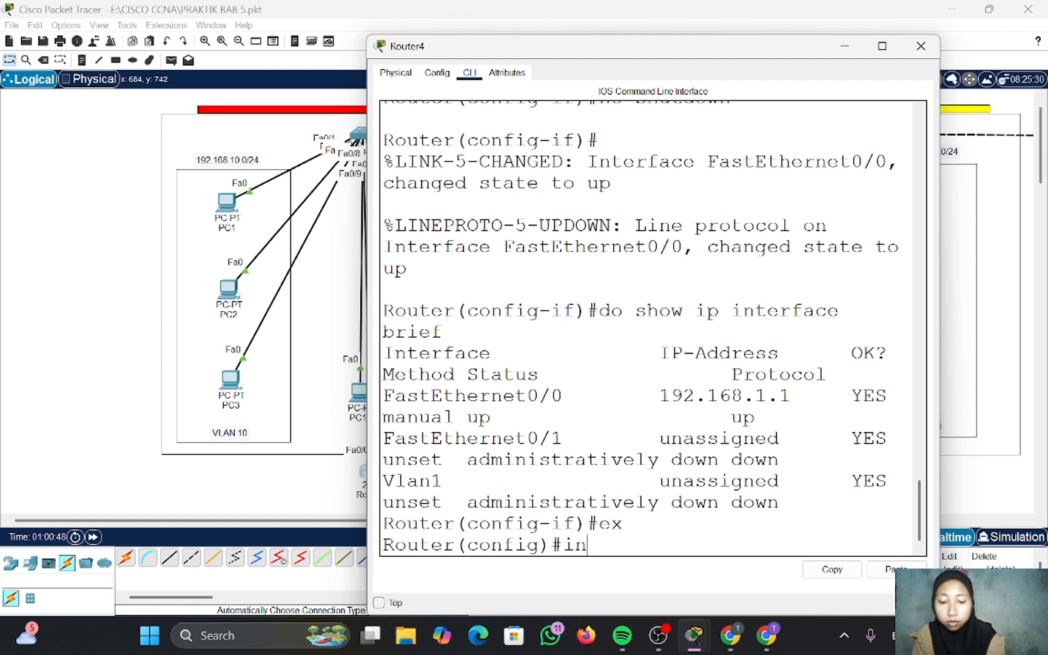
type("10")
key("Return")
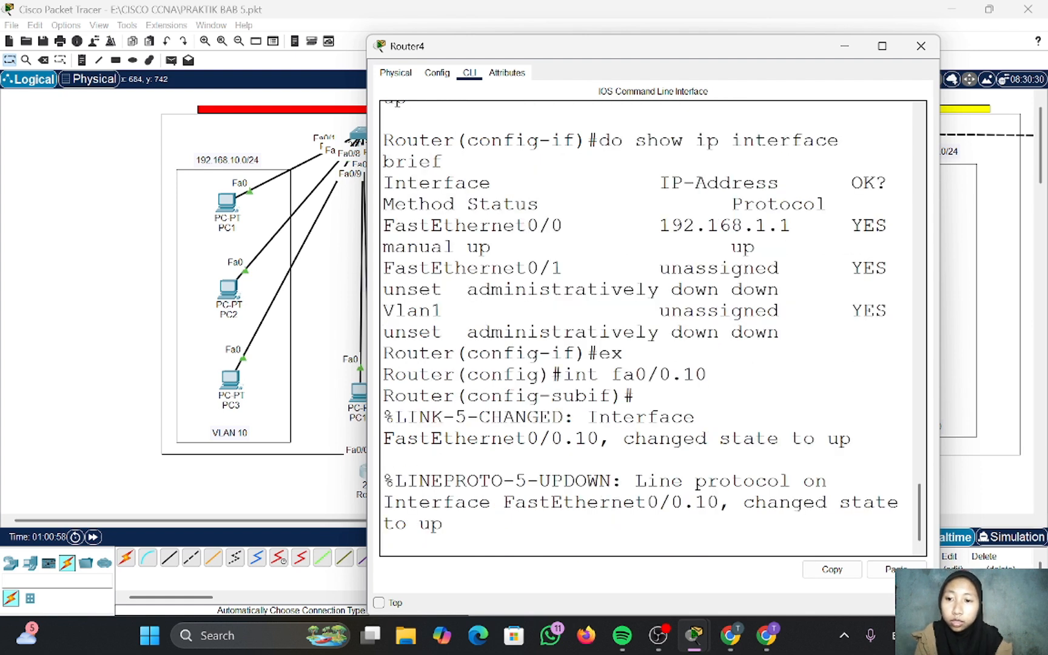
type("encap")
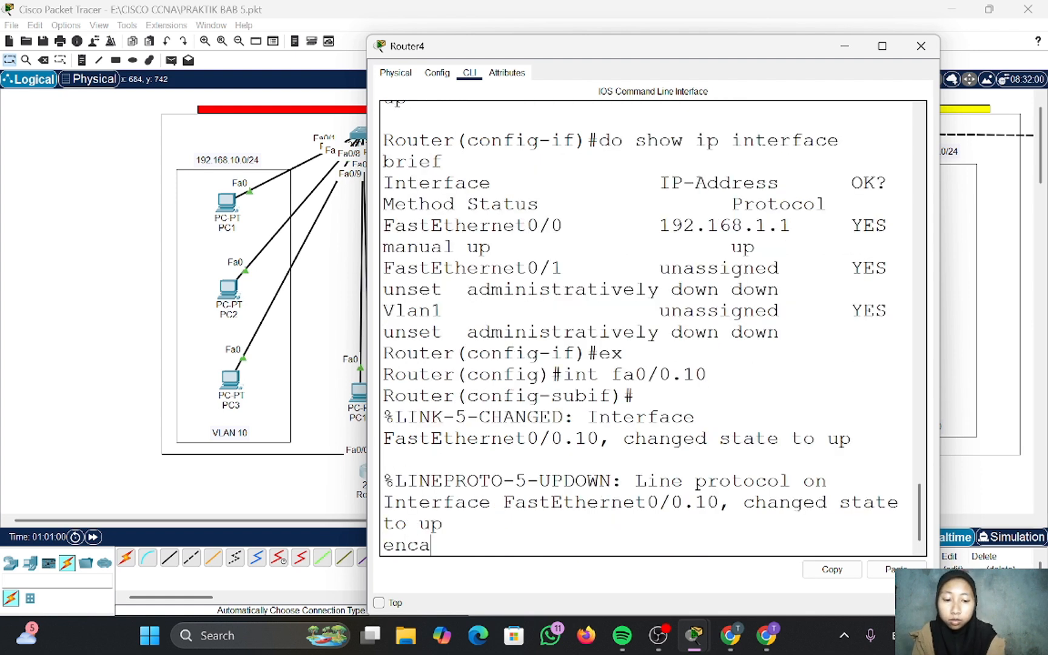
key("BackSpace")
key("BackSpace")
key("BackSpace")
key("BackSpace")
key("BackSpace")
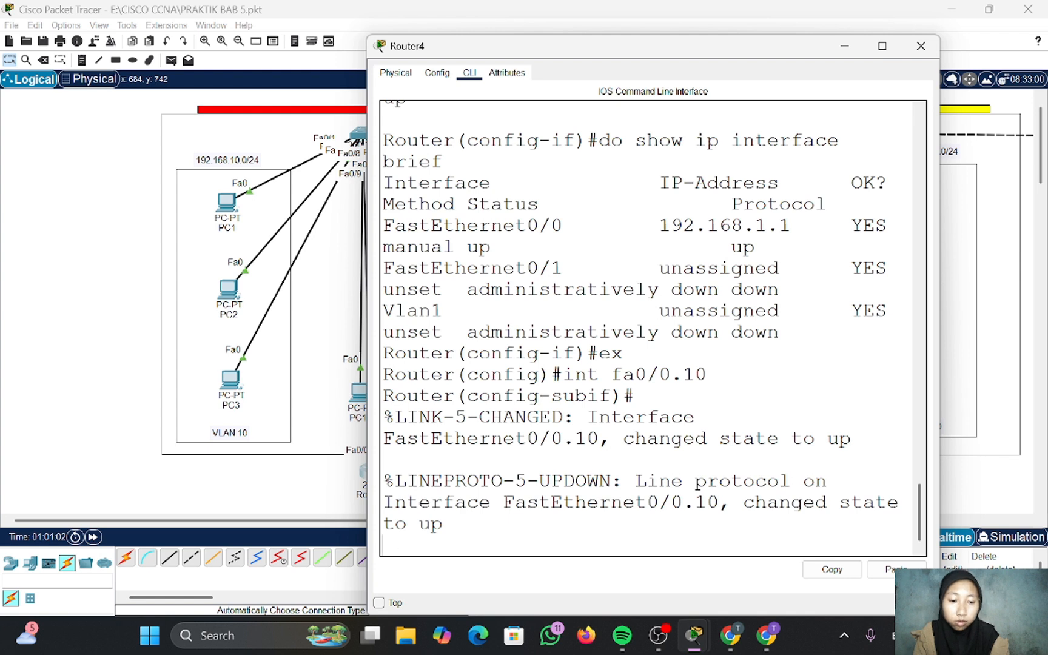
- Get a fresh subinterface prompt and set the encapsulation of fa0/0.10 to dot1Q 10
key("Return")
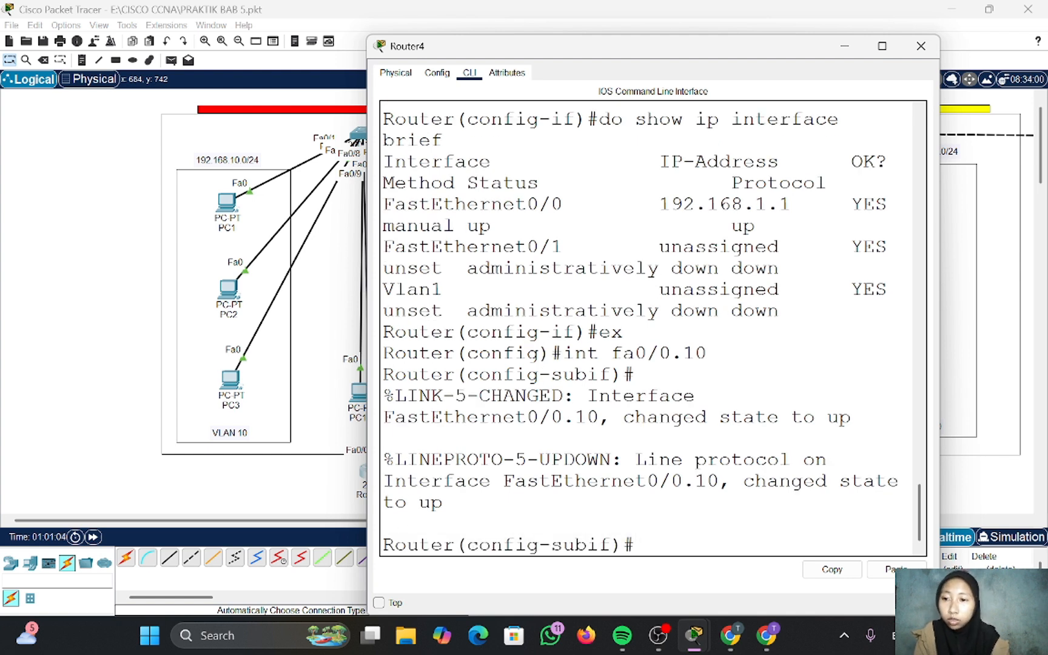
type("encapsulation")
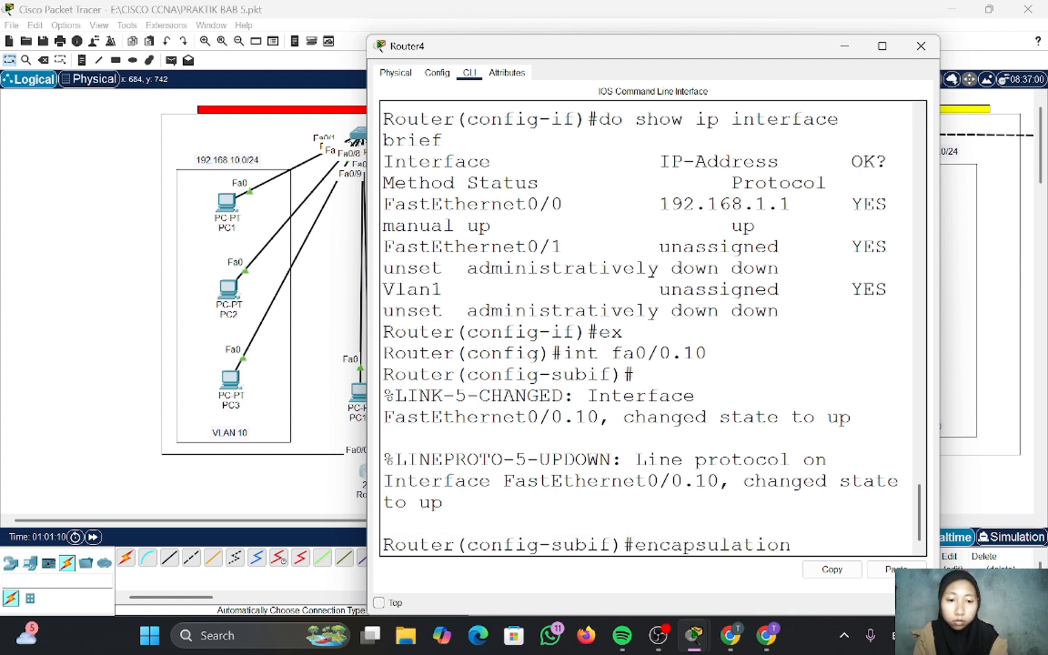
type(" dor1Q 10")
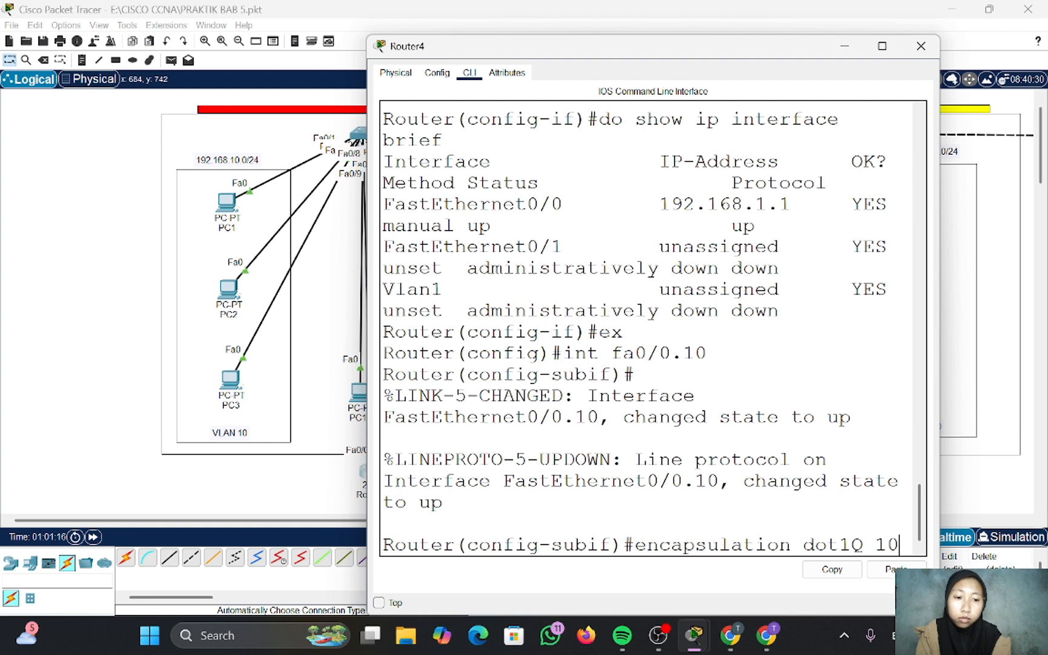
key("Return")
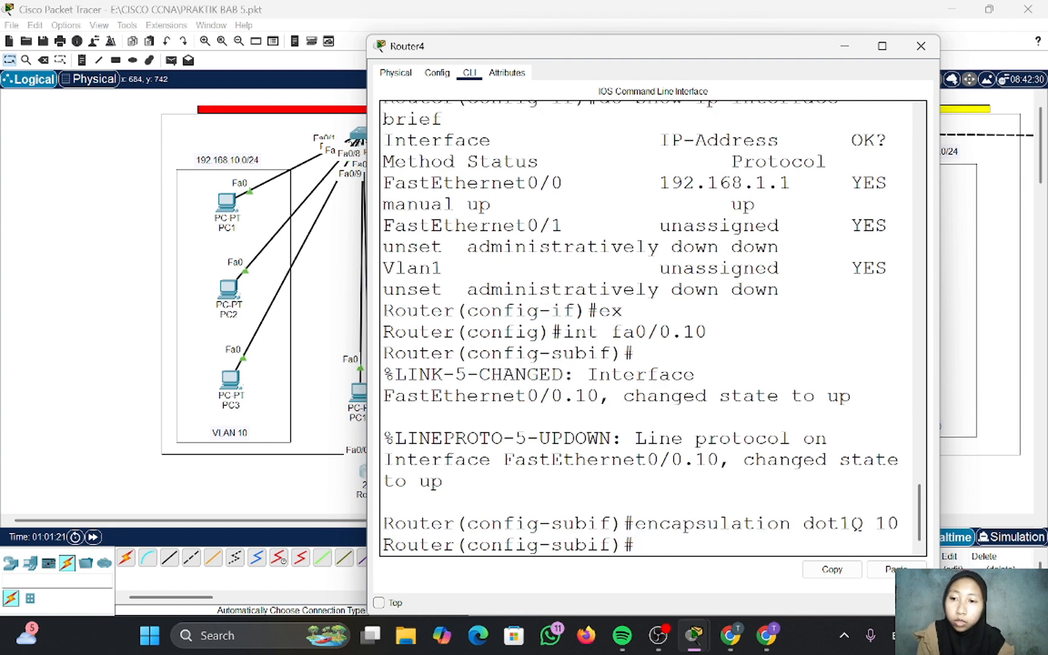
- Assign IP address 192.168.10.1 with mask 255.255.255.0 to subinterface fa0/0.10 and return to global configuration mode
type("ip ad")
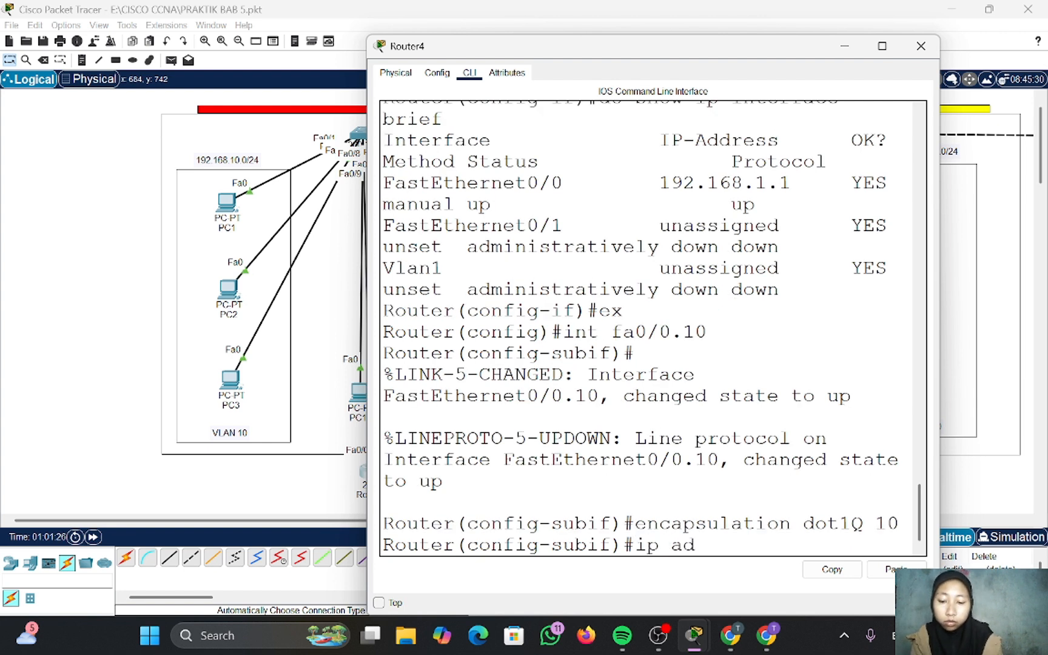
type("dr 192.168")
type(".10.1 25")
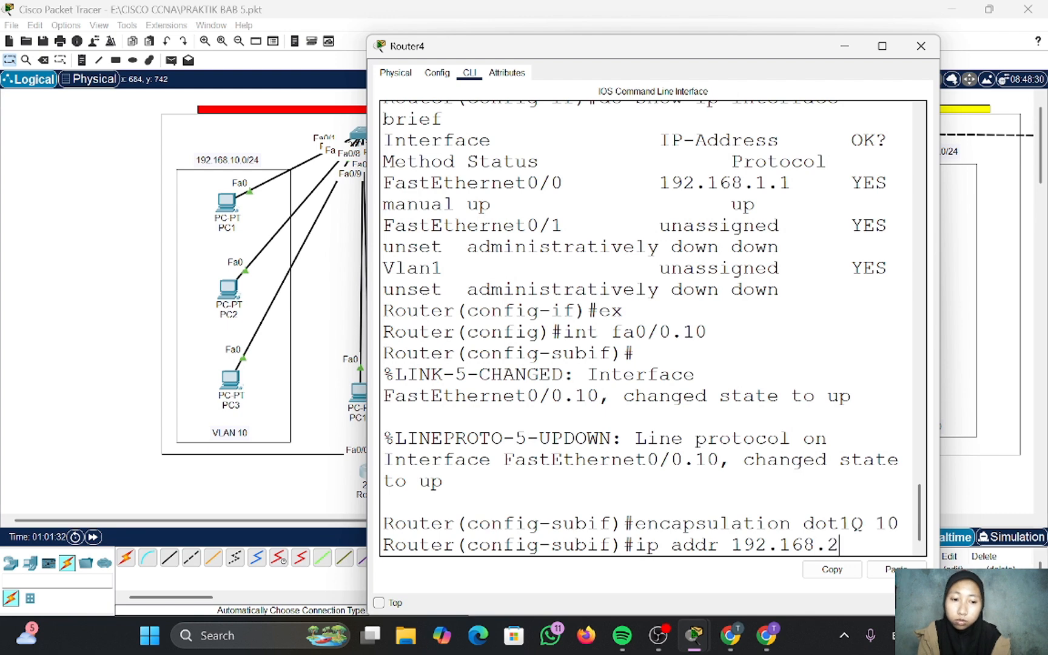
type("5.255.255.0")
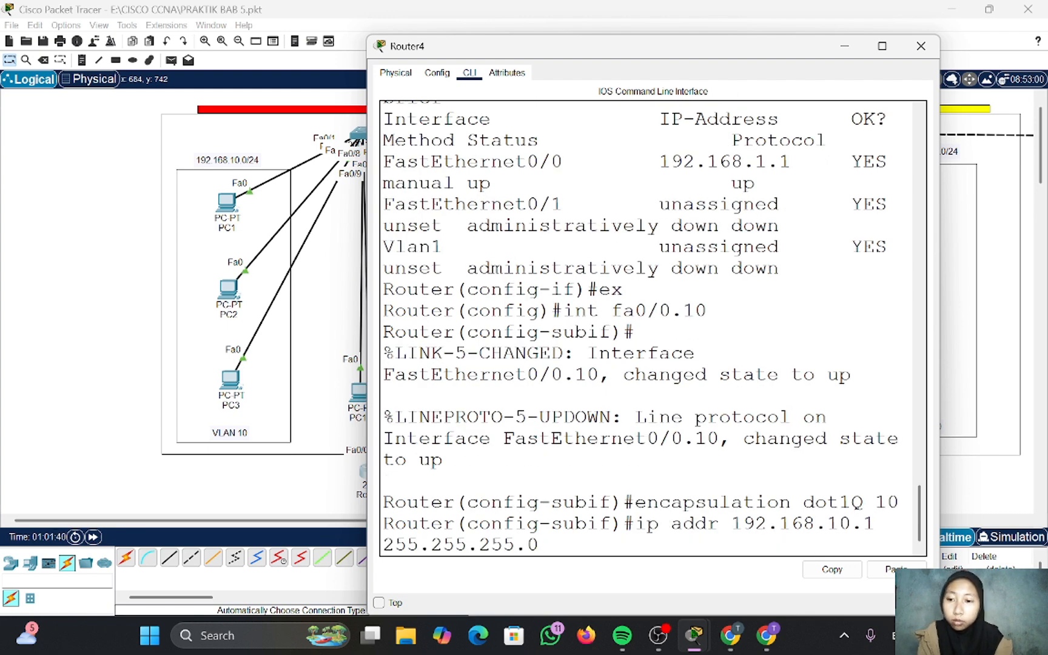
key("Return")
type("ex")
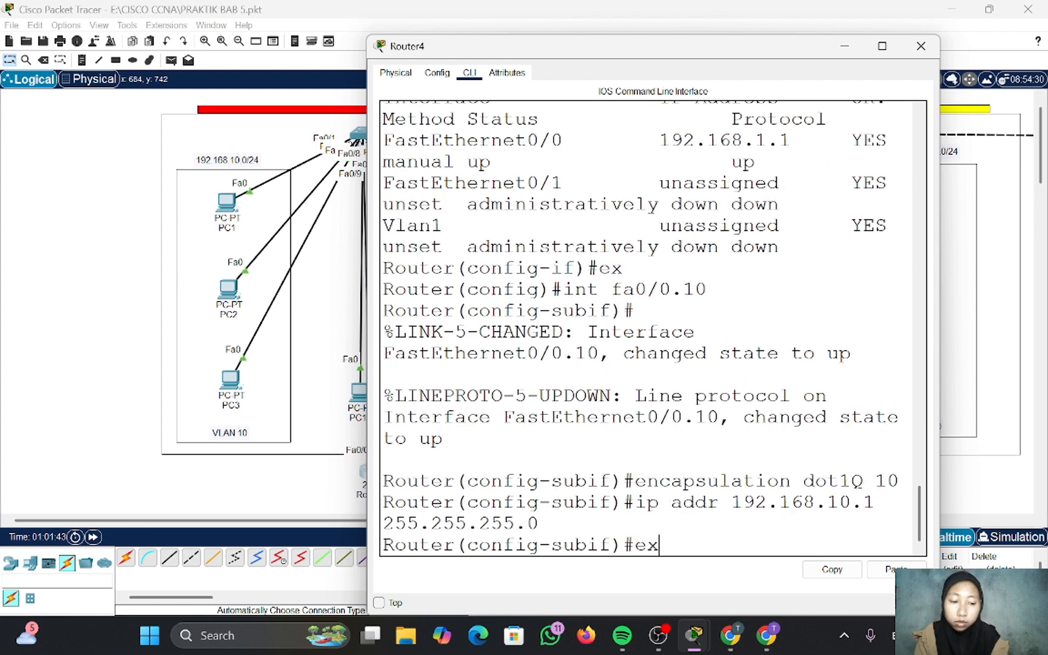
key("Return")
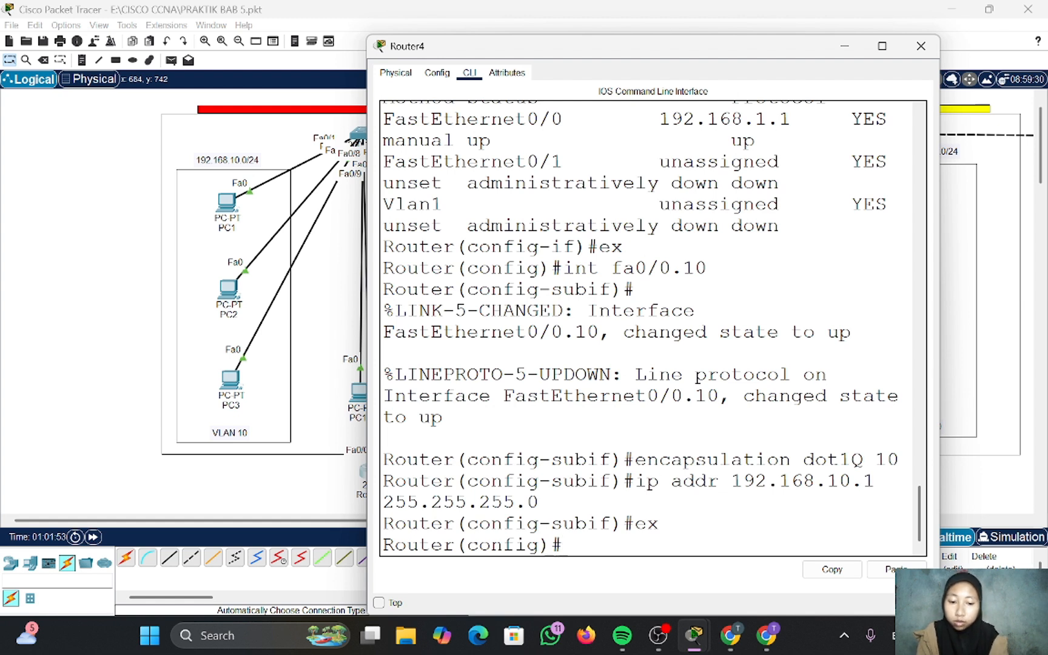
- Create the subinterface fa0/0.20 and set its encapsulation to dot1Q 20
type("int")
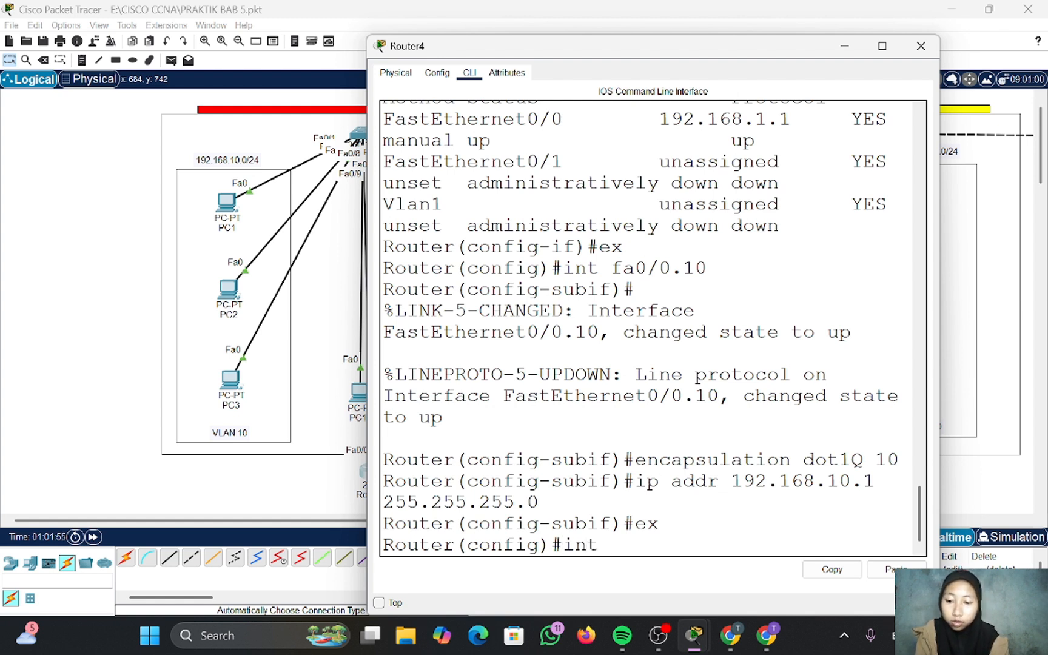
type(" fa0/0.")
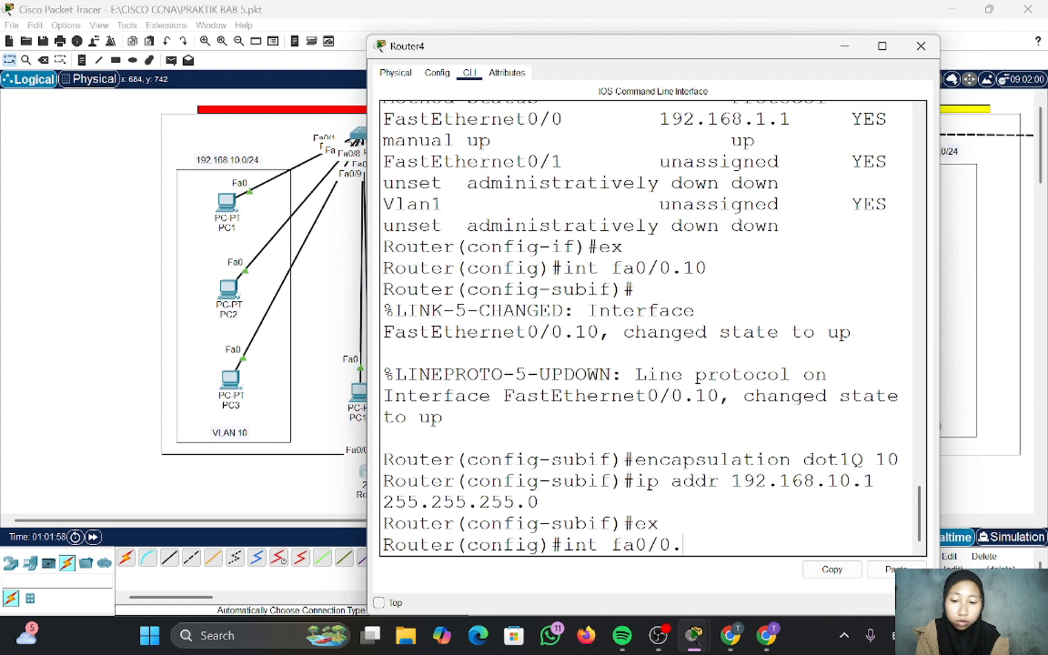
type("20")
key("Return")
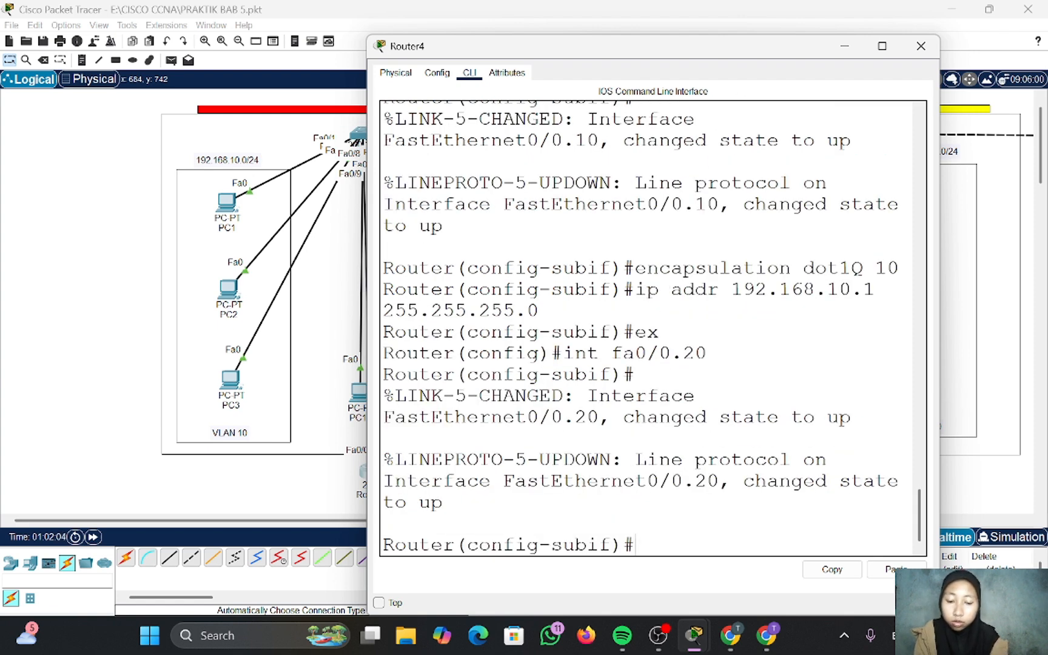
type("encapsulation")
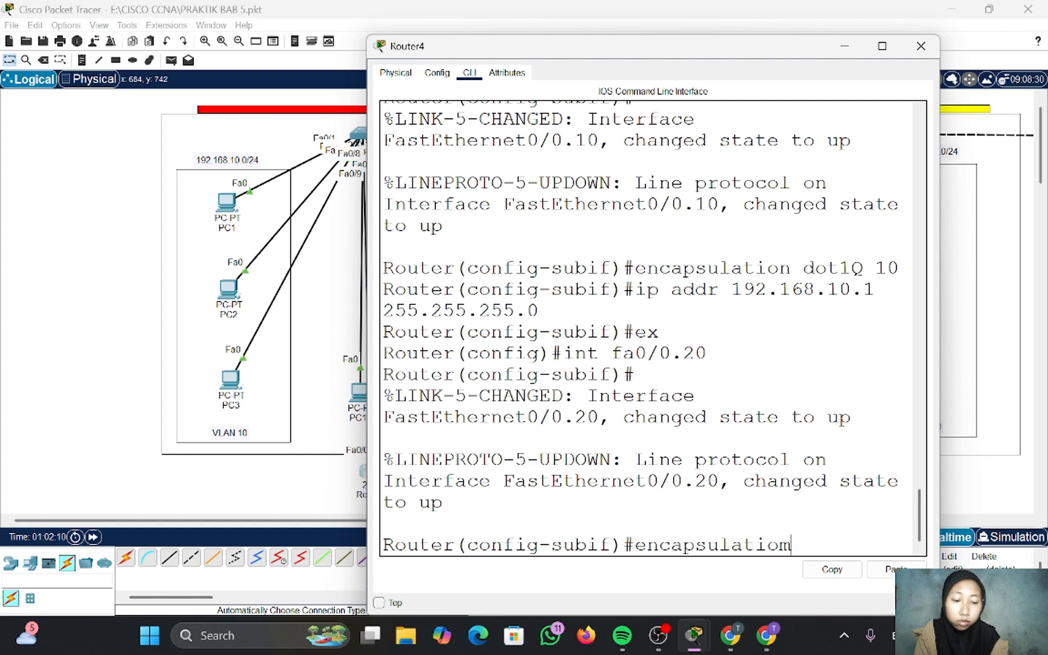
type(" dot1Q 20")
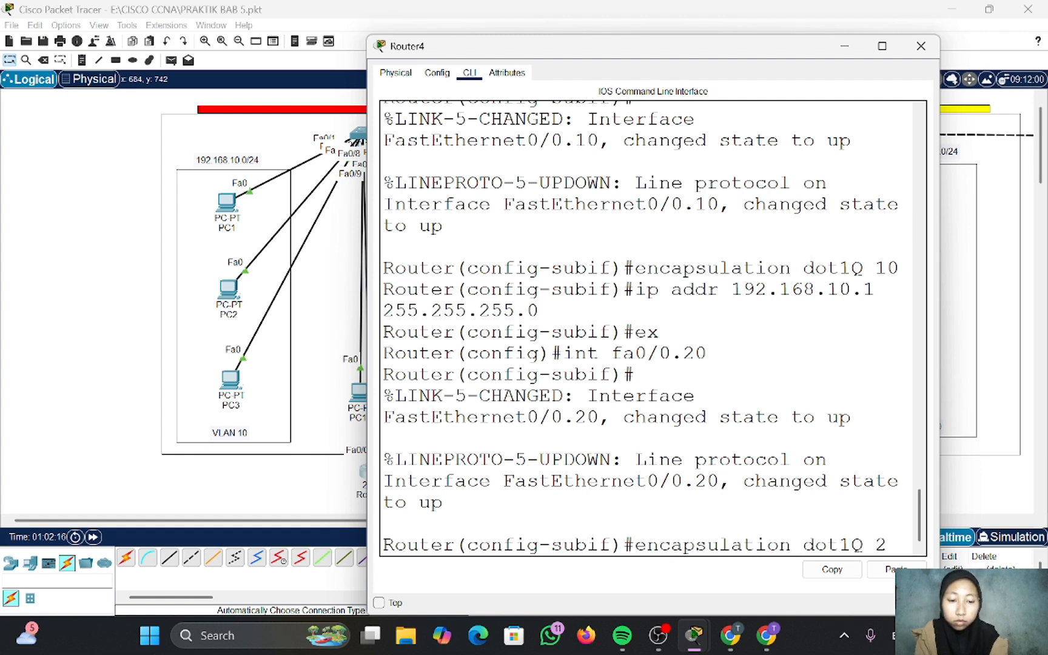
key("Return")
- Assign IP address 192.168.20.1 with mask 255.255.255.0 to subinterface fa0/0.20
type("i")
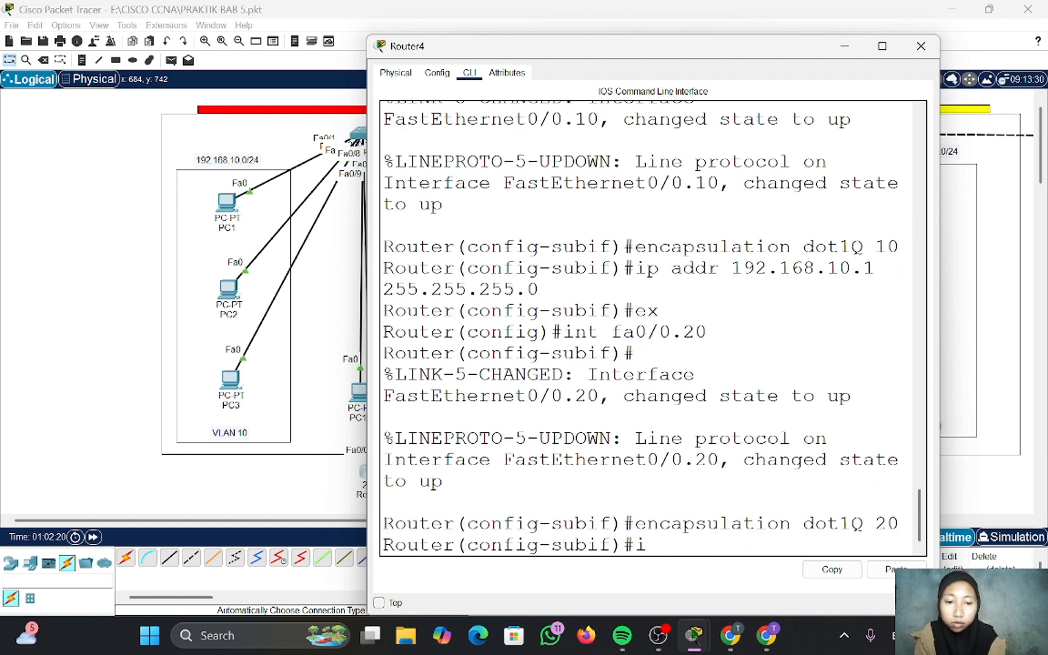
type("p addr 192.168")
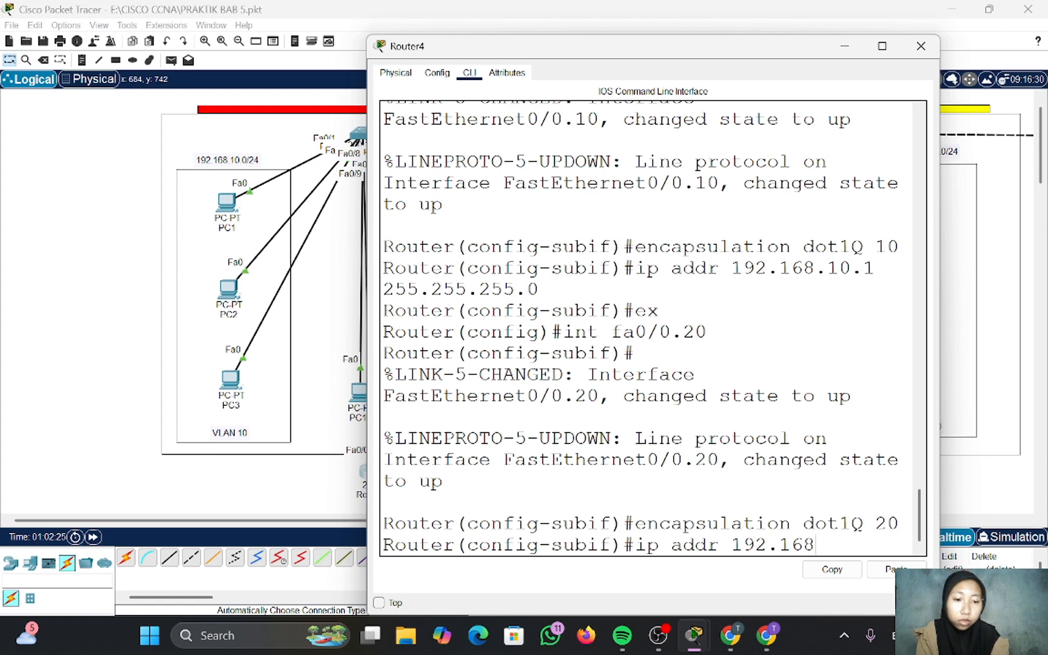
type(".20.1 255.255.255.0")
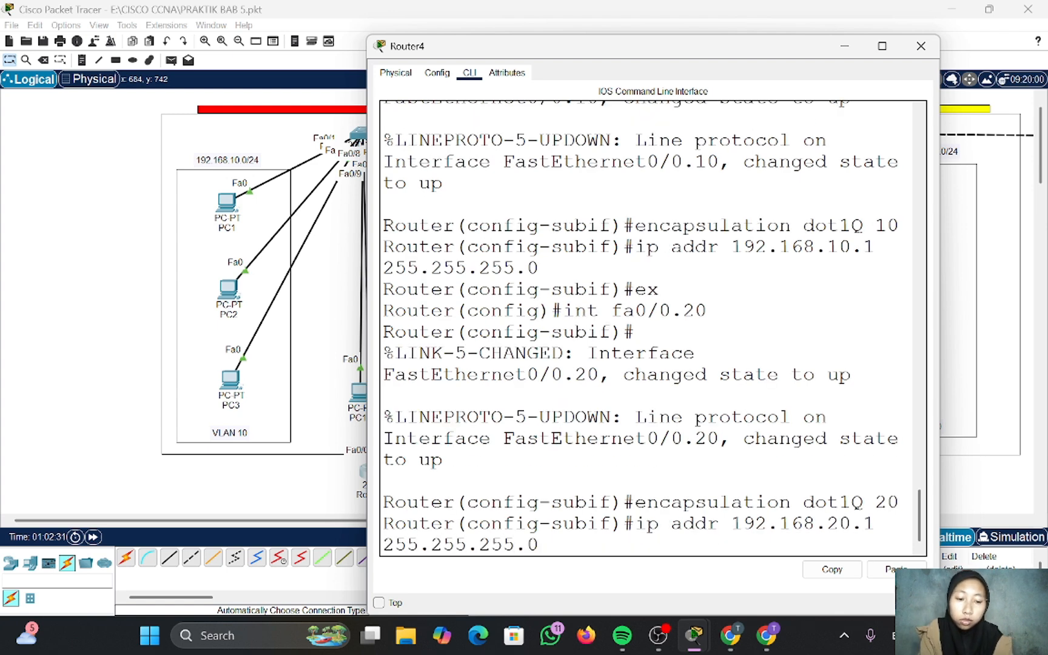
key("Return")
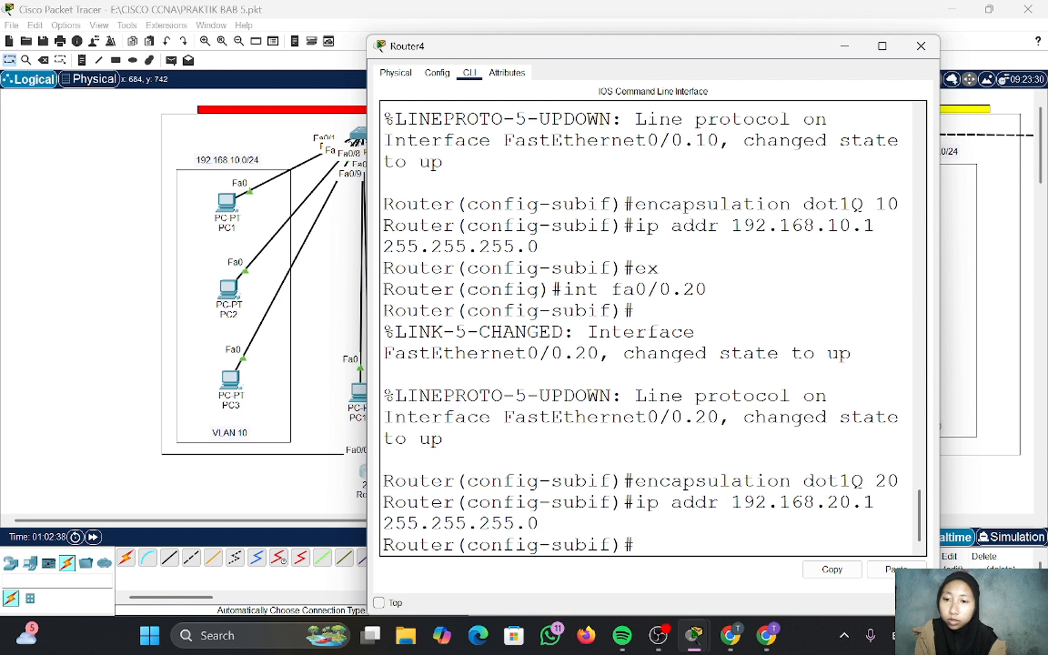
- Display the brief IP interface summary of Router4 from within subinterface configuration mode
type("do dhcp")
key("BackSpace")
key("BackSpace")
key("BackSpace")
key("BackSpace")
key("BackSpace")
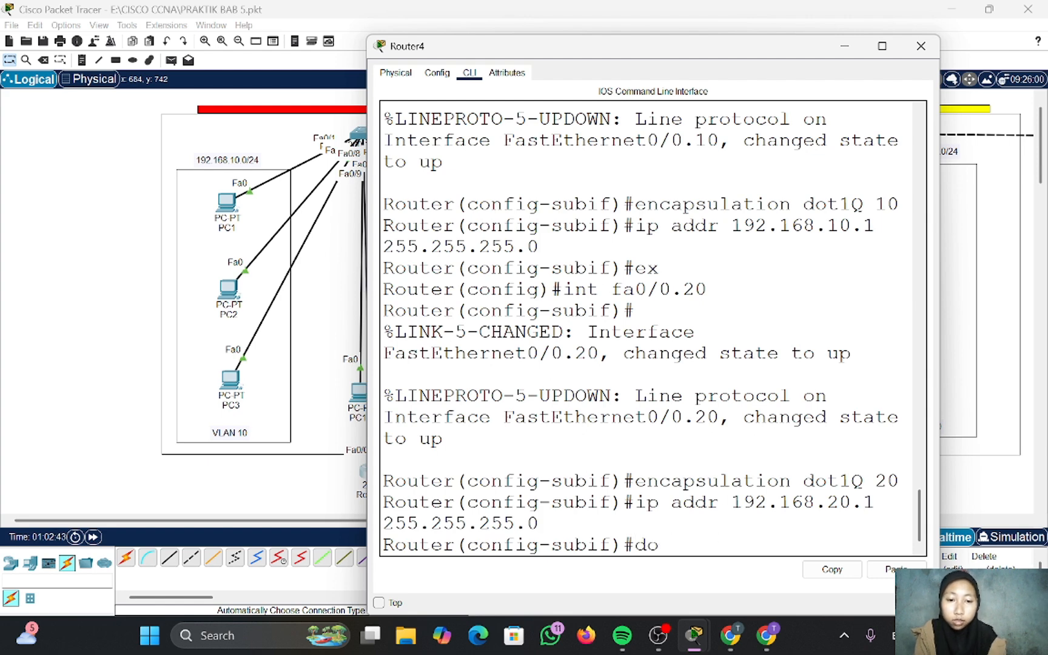
type("show ip interface brief")
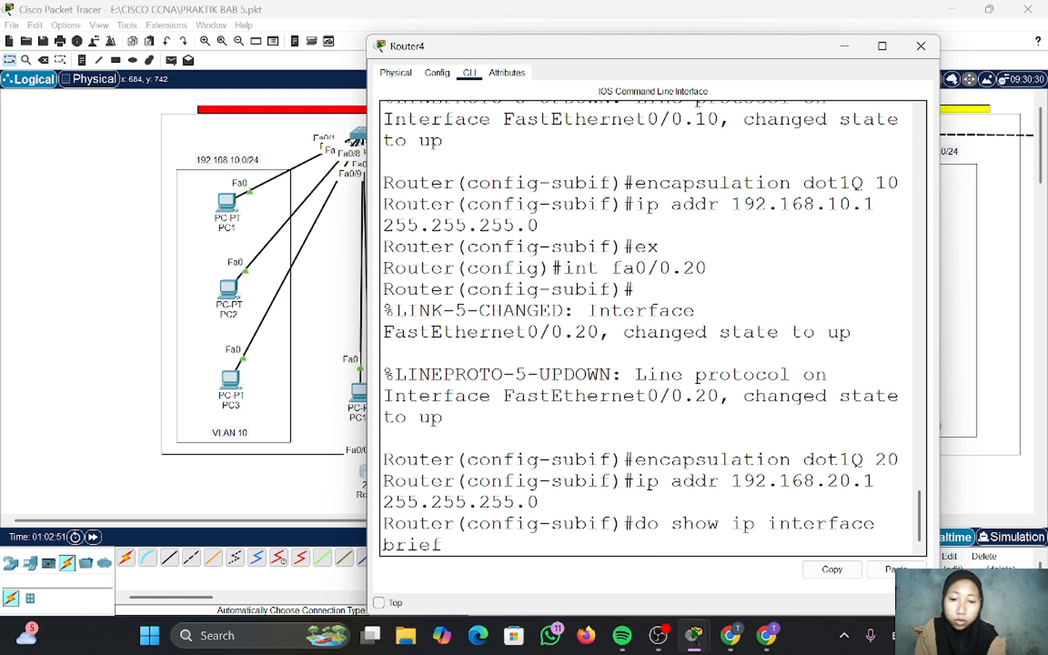
key("Return")
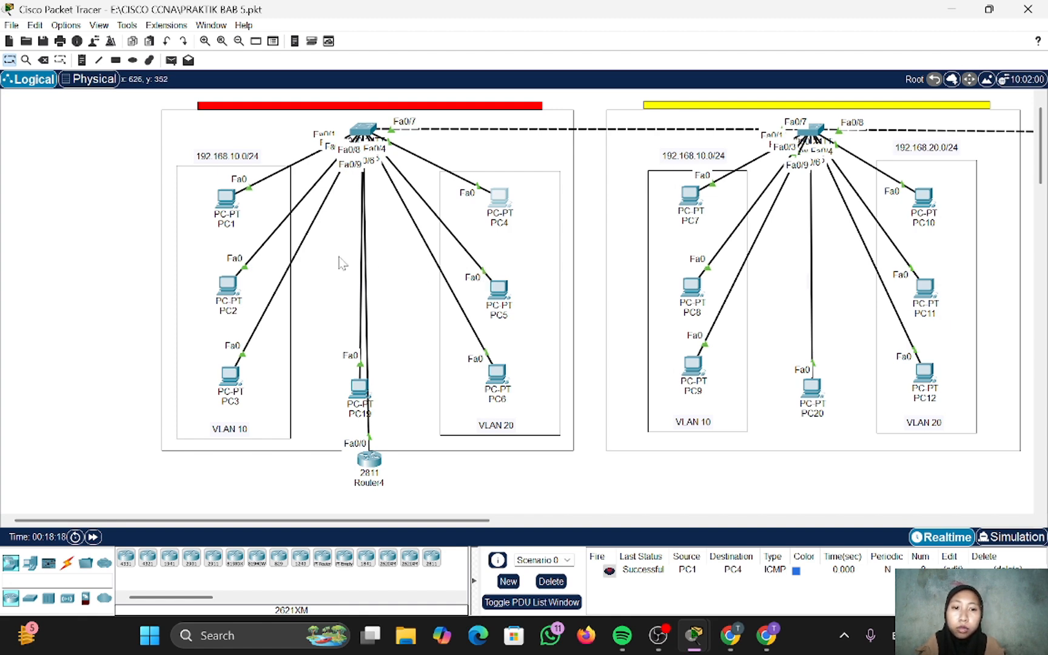
- Open the IP configuration of PC1 and set its IPv4 default gateway to 192.168.10.1
left_click(225, 199)
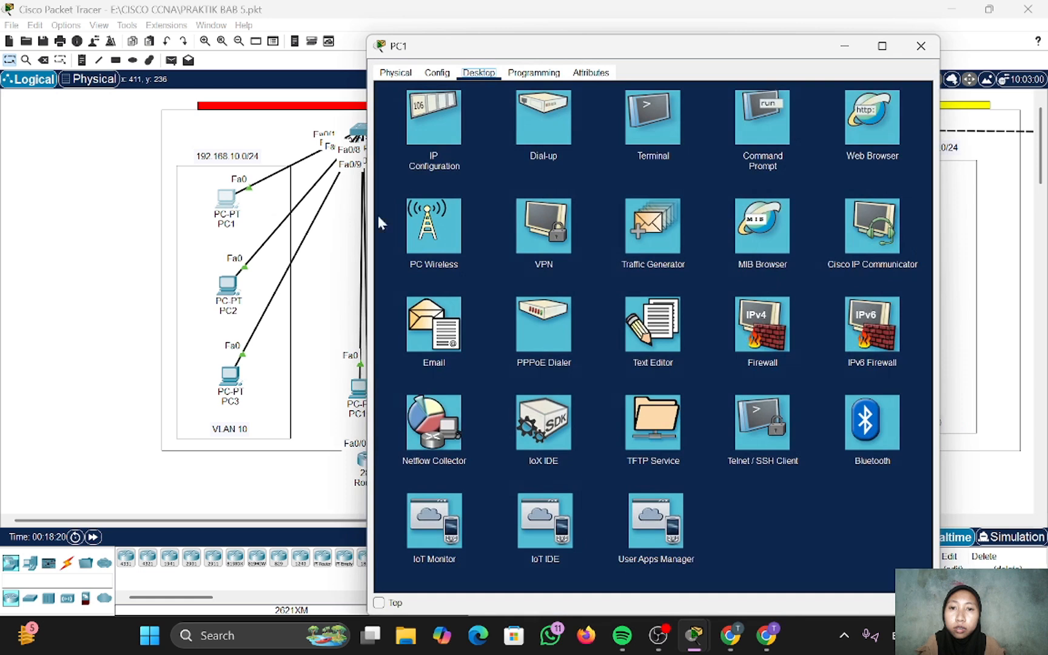
left_click(452, 136)
left_click_drag(596, 202, 537, 201)
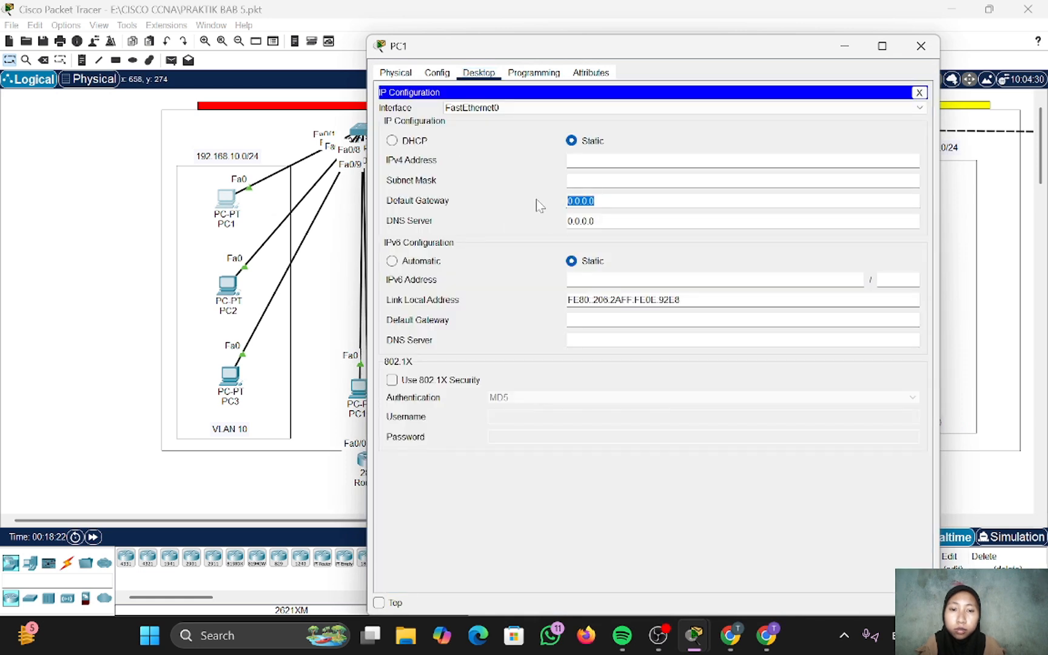
key("BackSpace")
type("192.168.10.1")
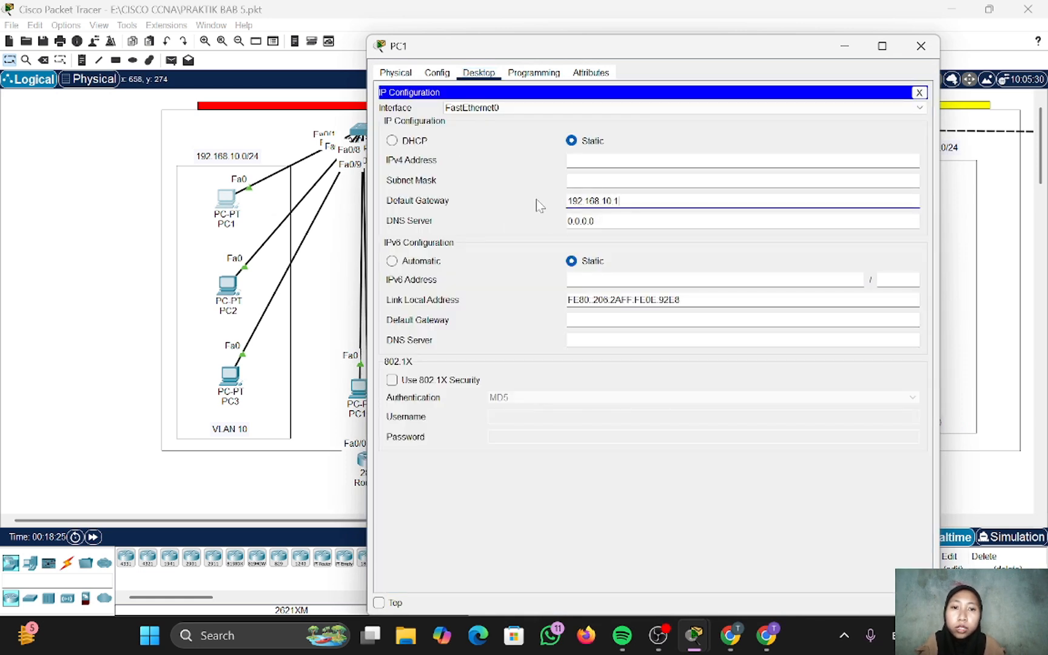
- Give PC1 the static IPv4 address 192.168.10.25 with subnet mask 255.255.255.0 and close its window
left_click(592, 161)
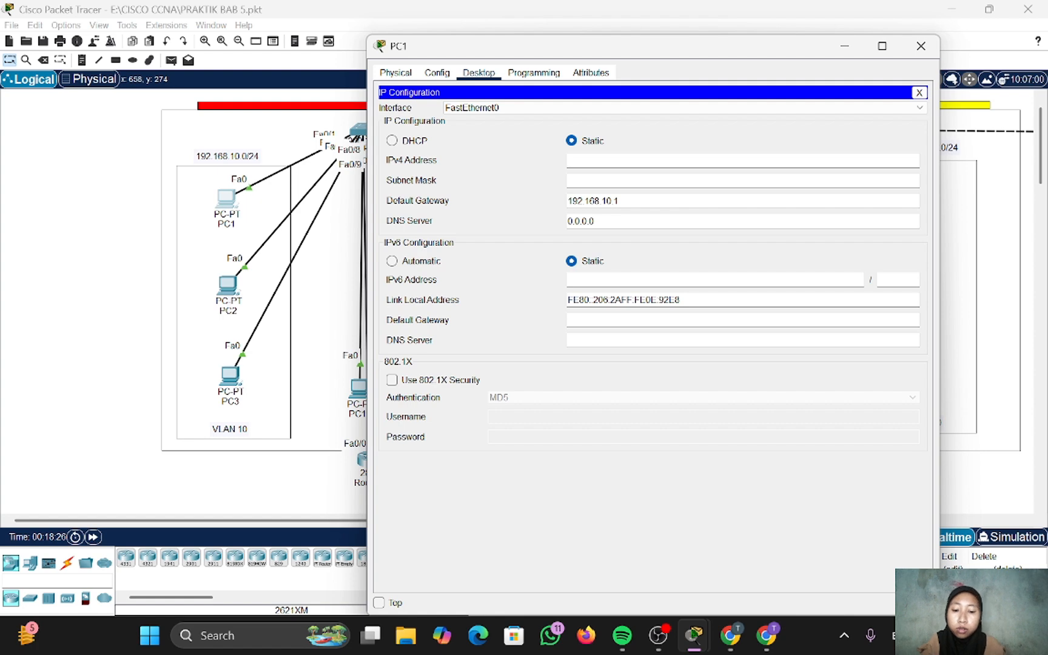
type("192.168.10.1")
key("BackSpace")
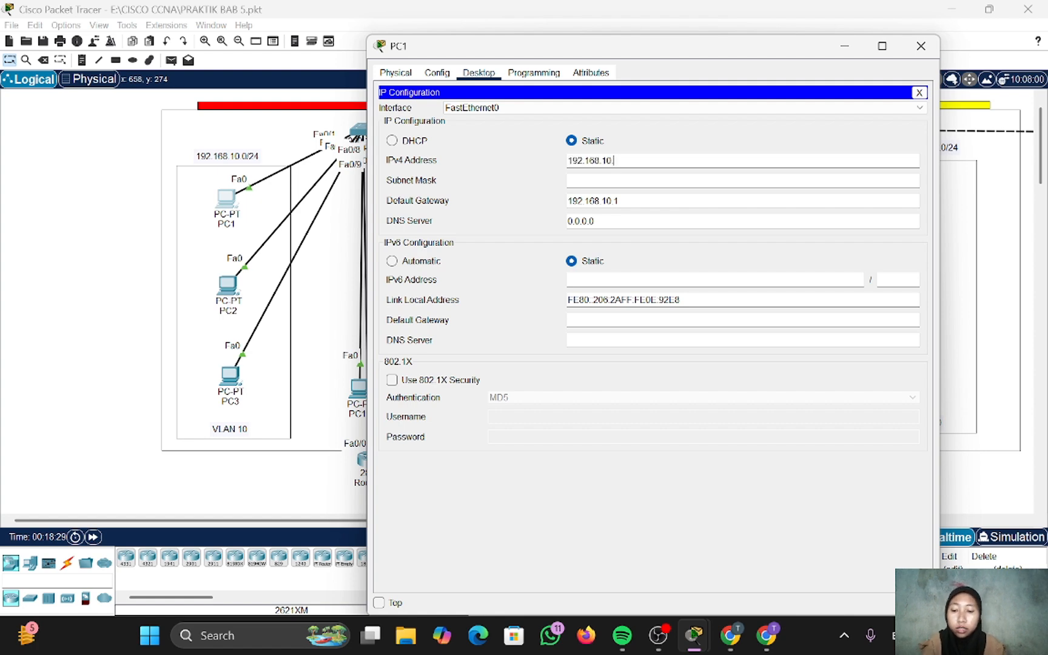
type("25")
key("Tab")
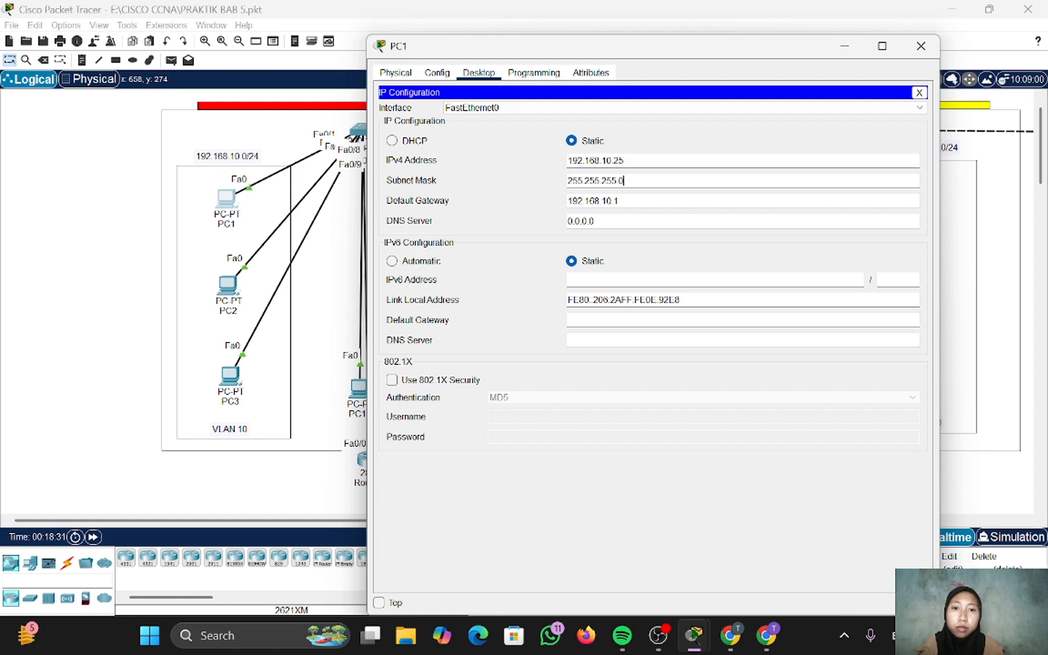
left_click(921, 46)
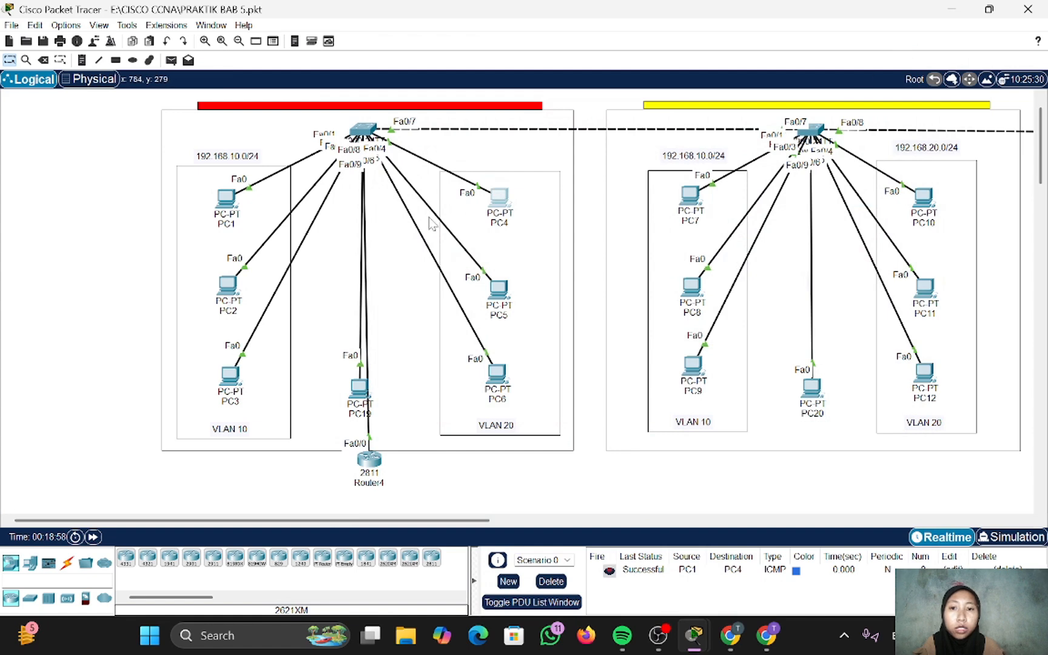
- Open the IP configuration of PC4 and set its IPv4 default gateway to 192.168.20.1
left_click(494, 202)
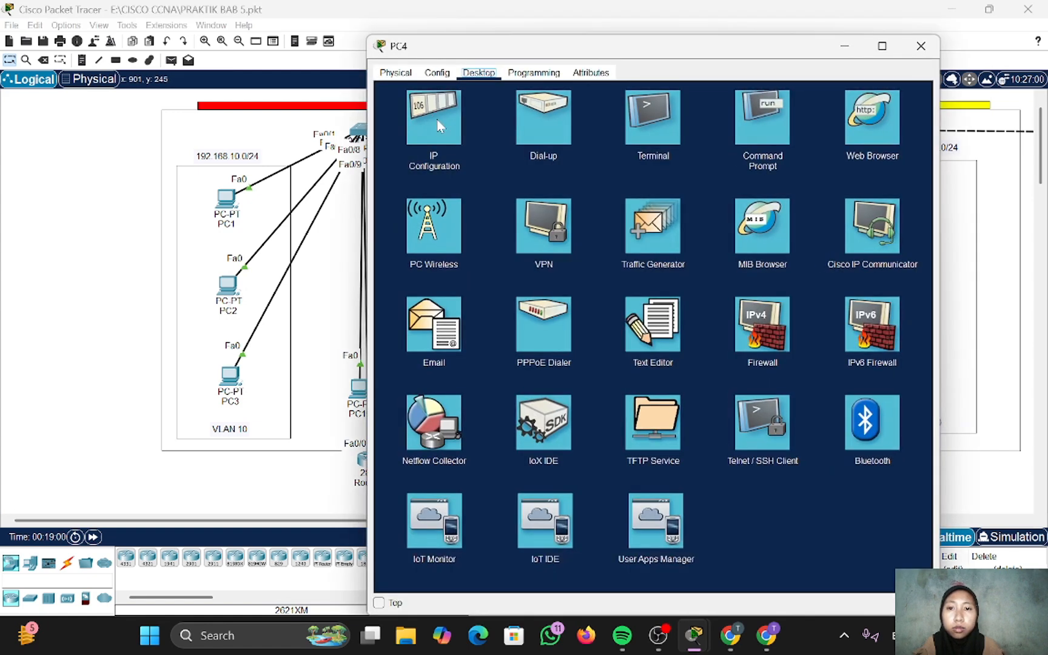
left_click(432, 119)
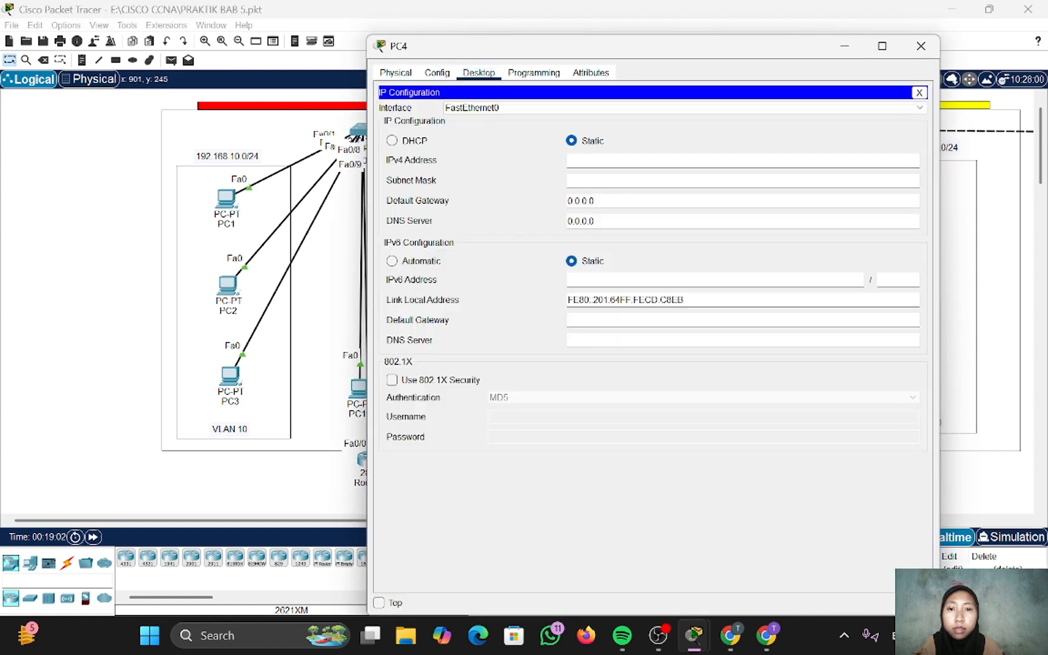
key("BackSpace")
key("BackSpace")
key("BackSpace")
key("BackSpace")
key("BackSpace")
key("BackSpace")
key("BackSpace")
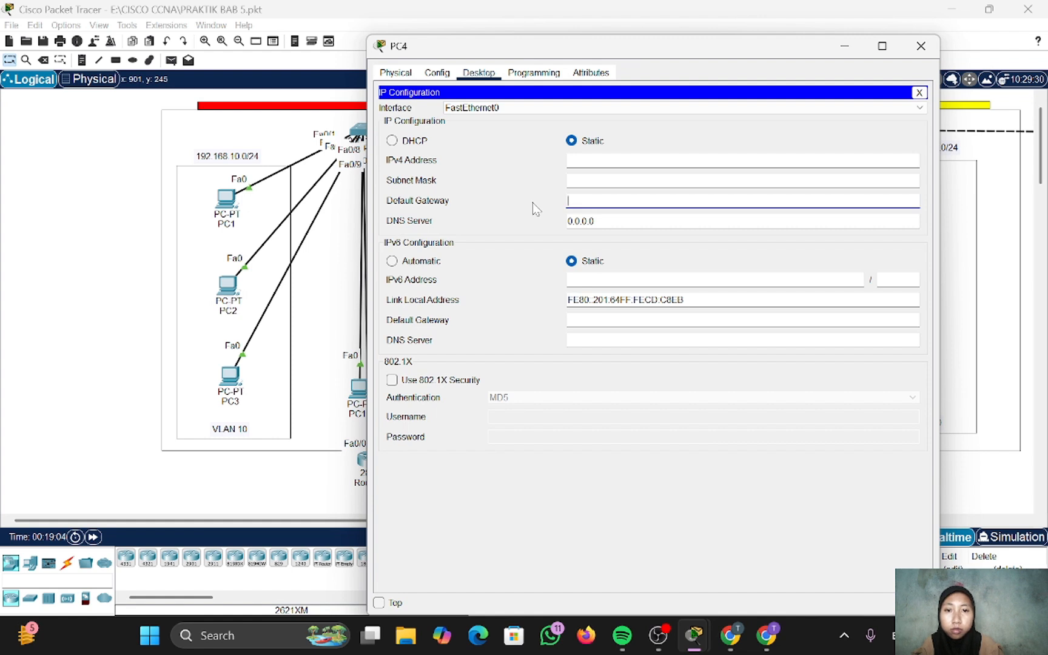
type("192.168.20.1")
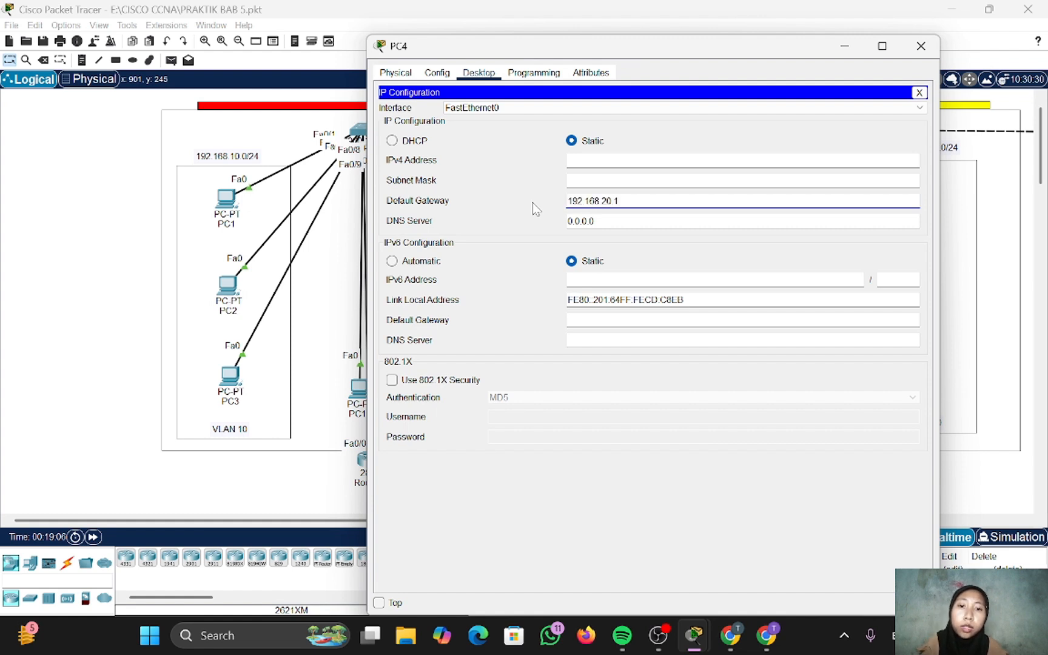
- Give PC4 the static IPv4 address 192.168.20.25 with subnet mask 255.255.255.0 and close its window
left_click(609, 161)
type("192.168.20.1")
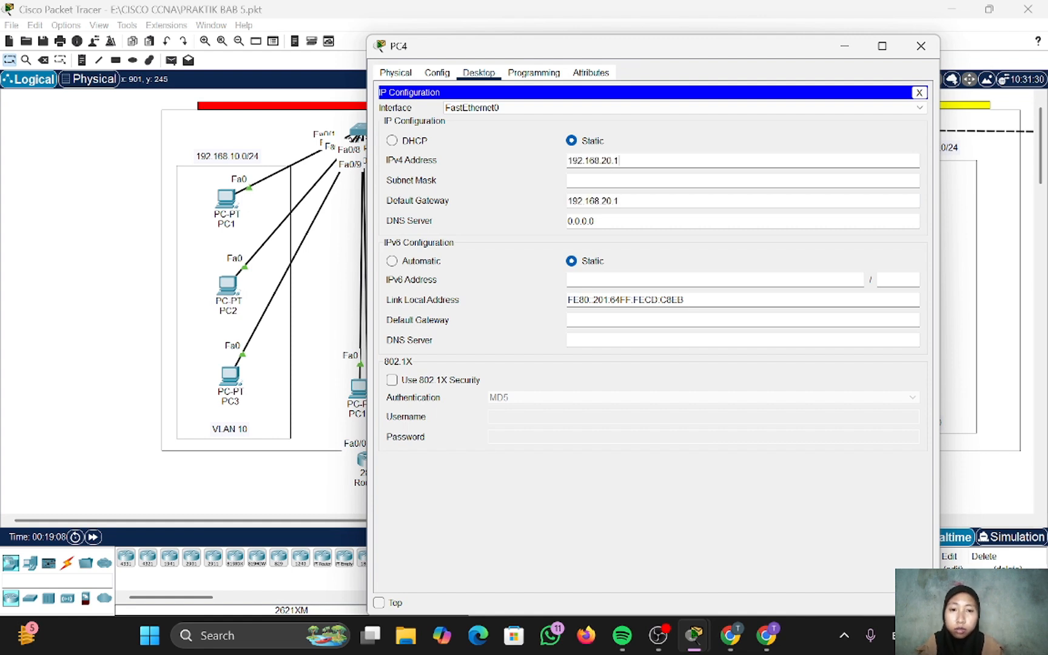
type("25")
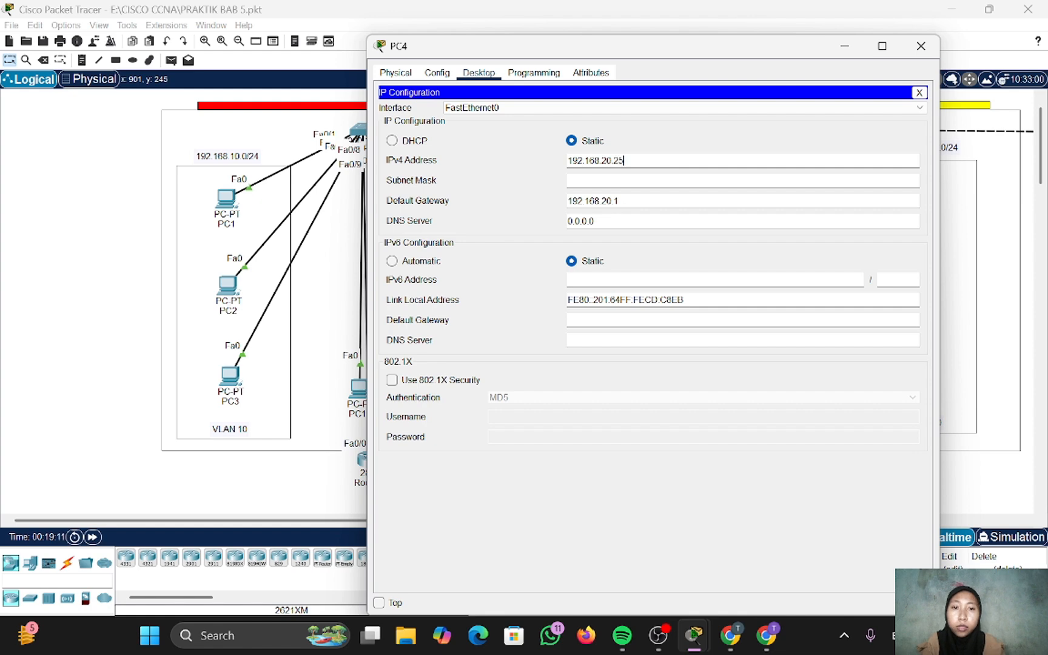
left_click(629, 180)
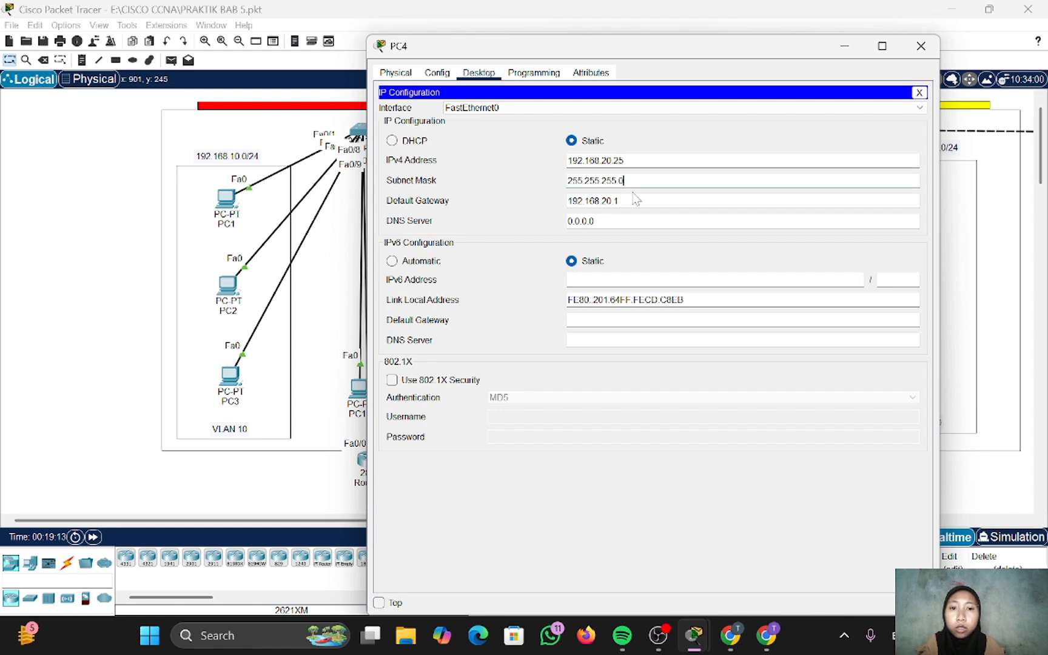
left_click(924, 47)
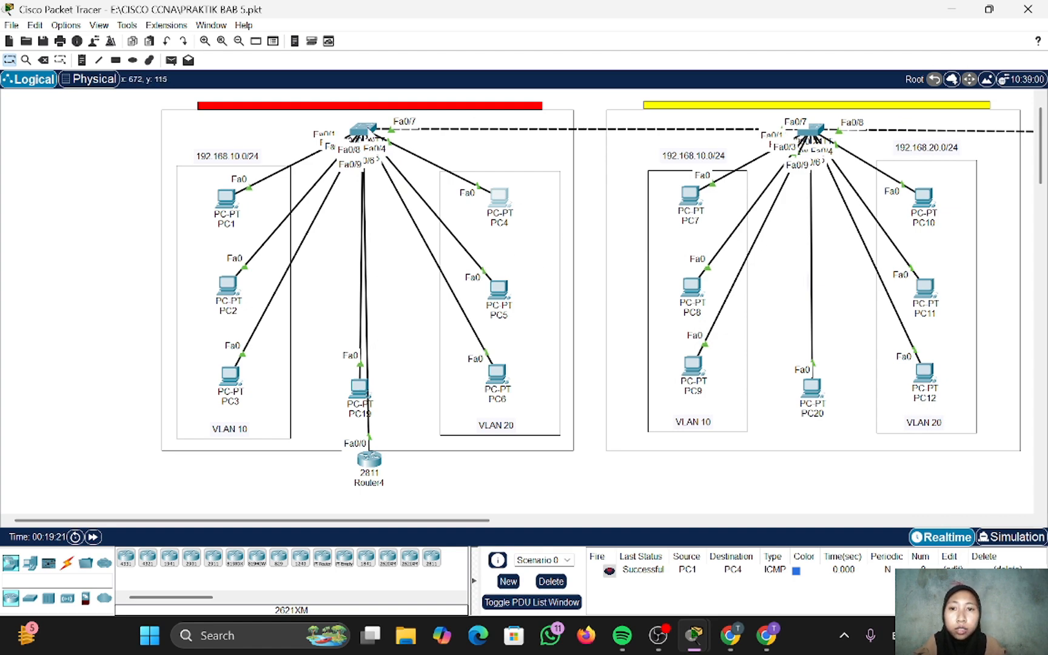
- Open the command line of Switch0, the switch above Router4, and enter global configuration mode
left_click(369, 130)
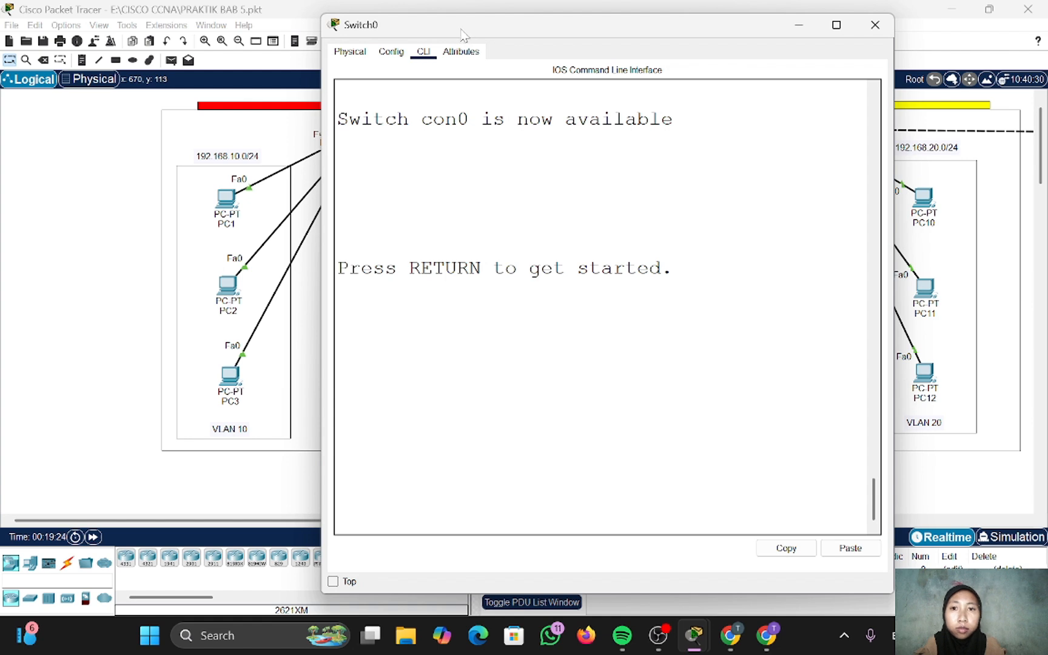
left_click_drag(461, 28, 360, 19)
key("Return")
type("en")
key("Return")
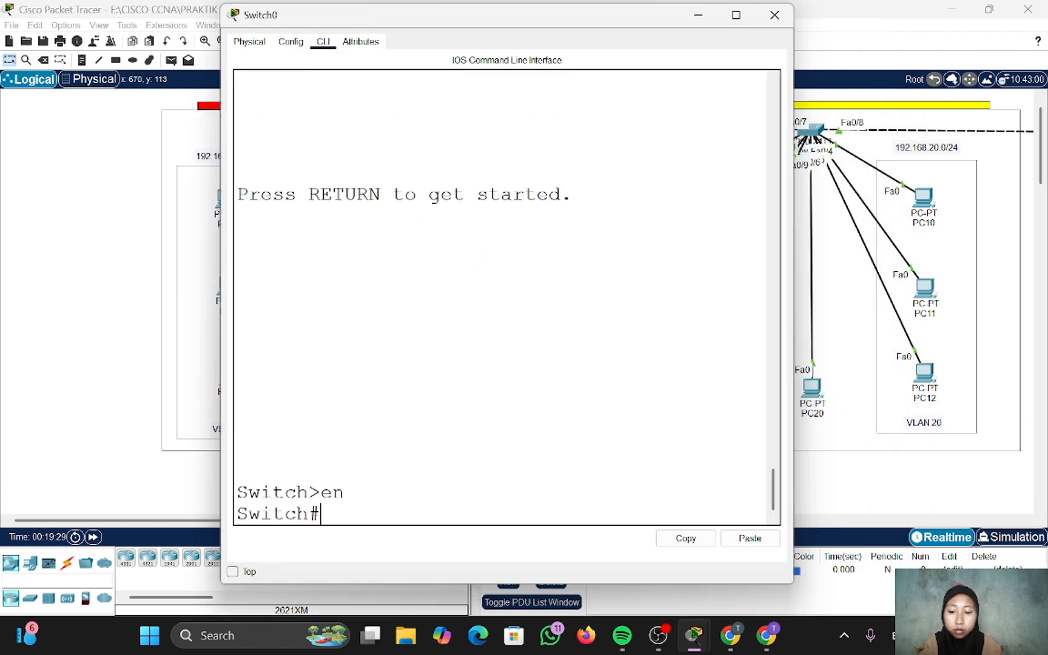
type("conf t")
key("Return")
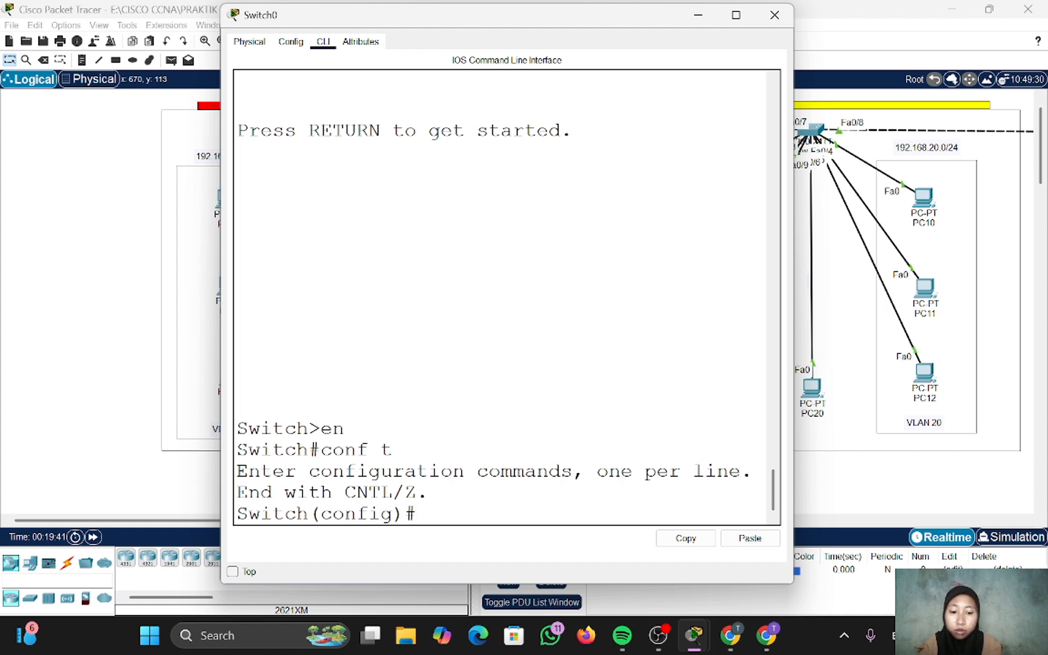
- Set interface fa0/9 of Switch0 to trunk mode
type("int fa")
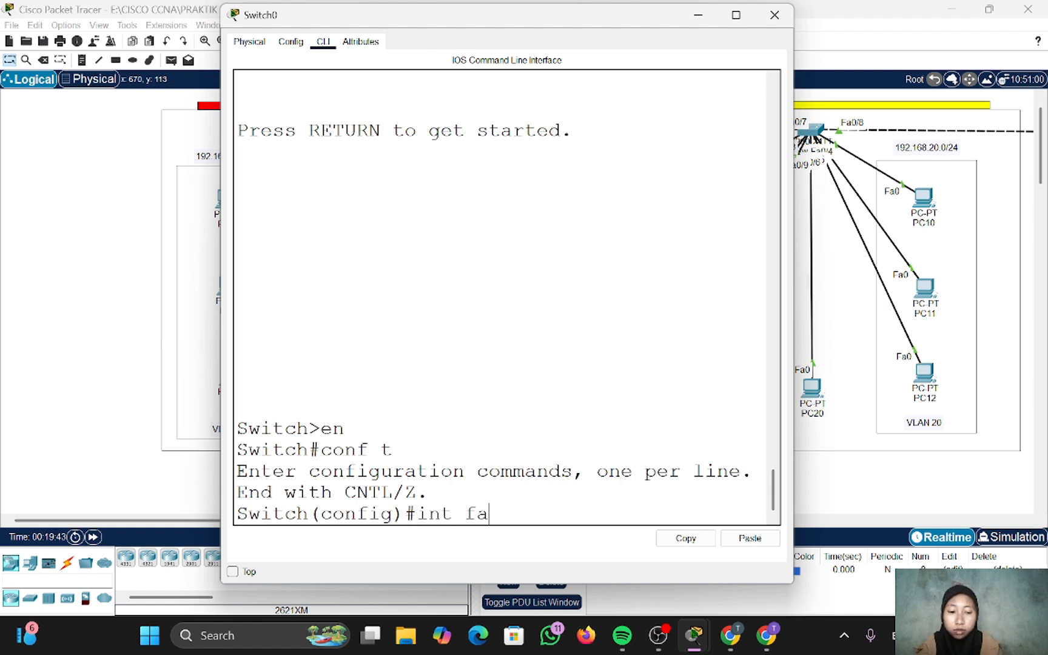
type("0/9")
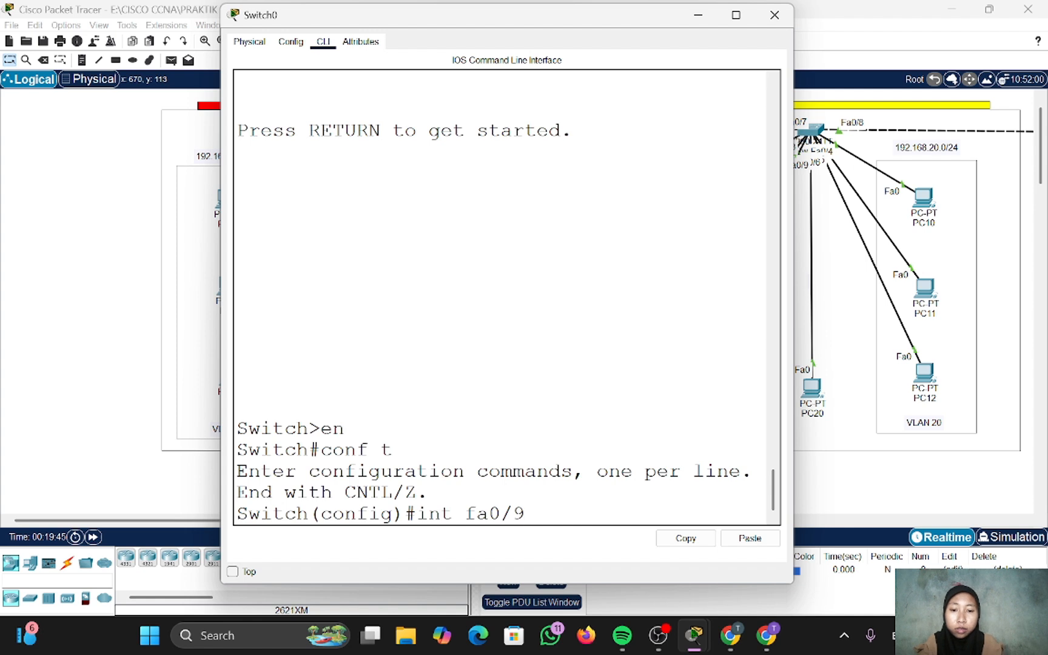
key("Return")
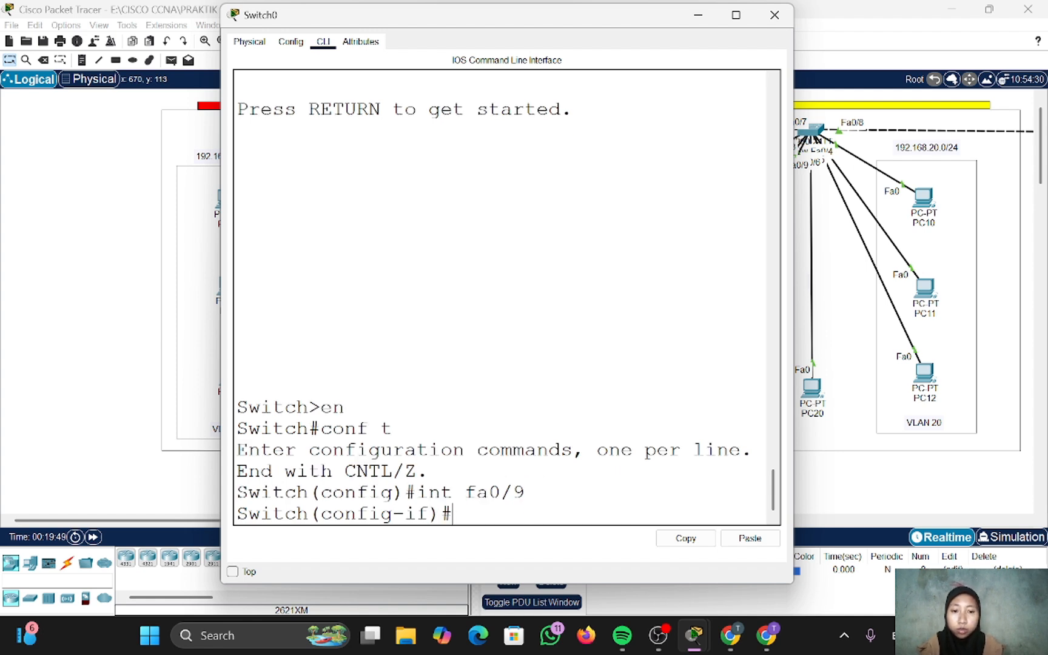
type("switch")
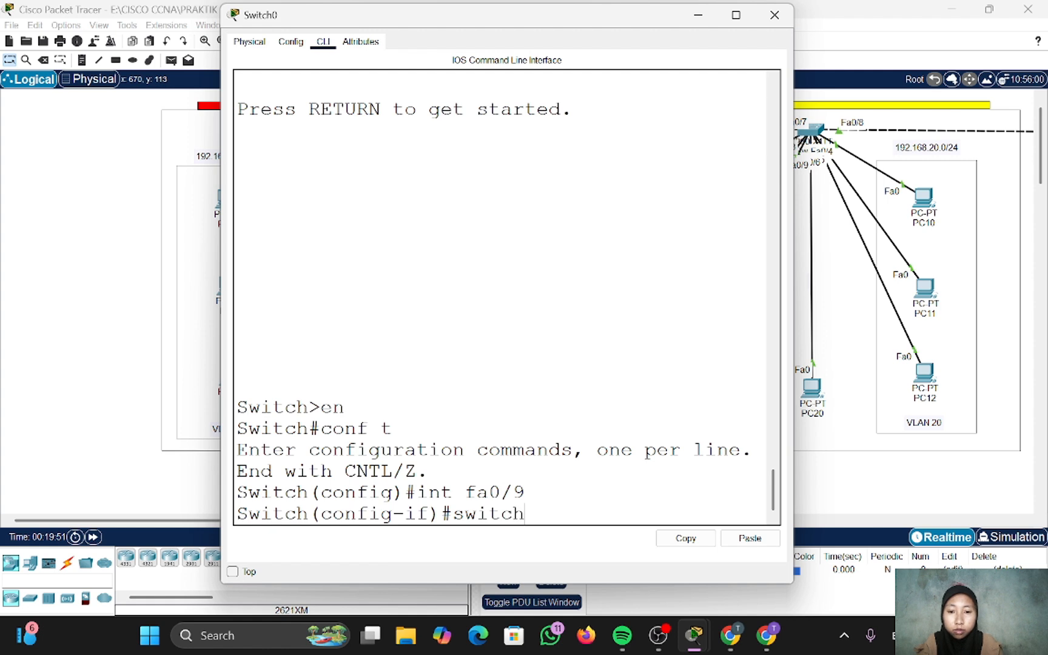
type("port")
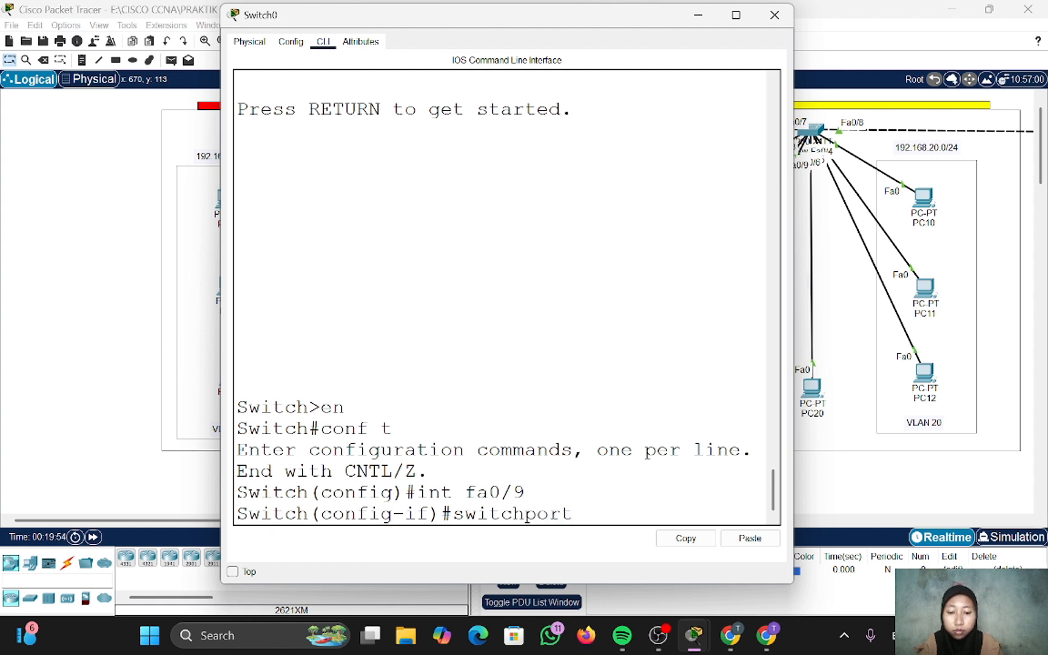
type(" mode tr")
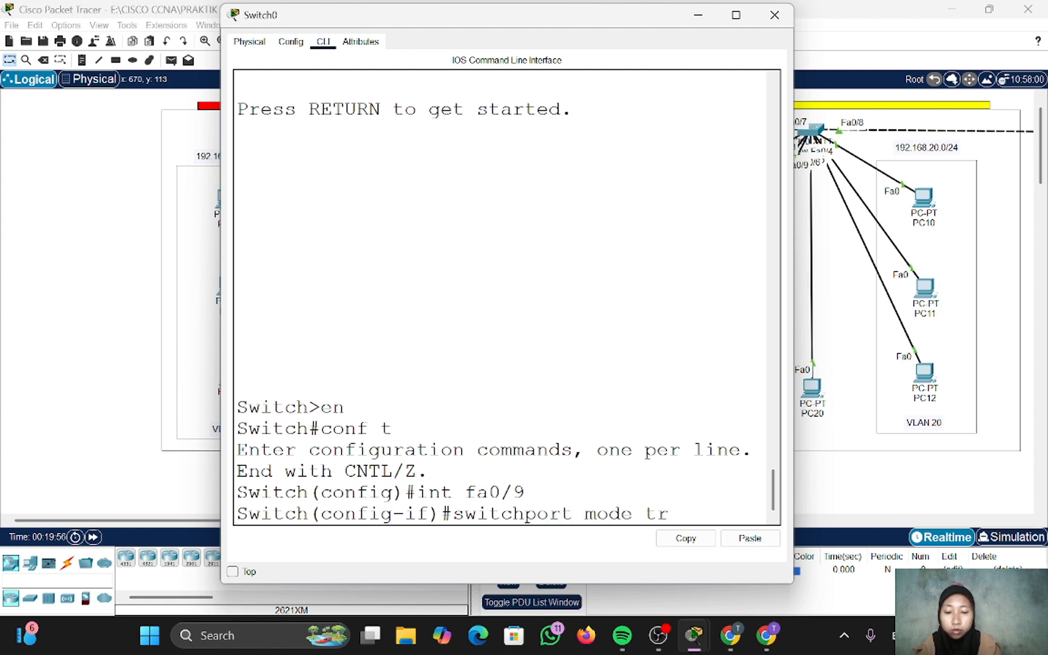
type("unk")
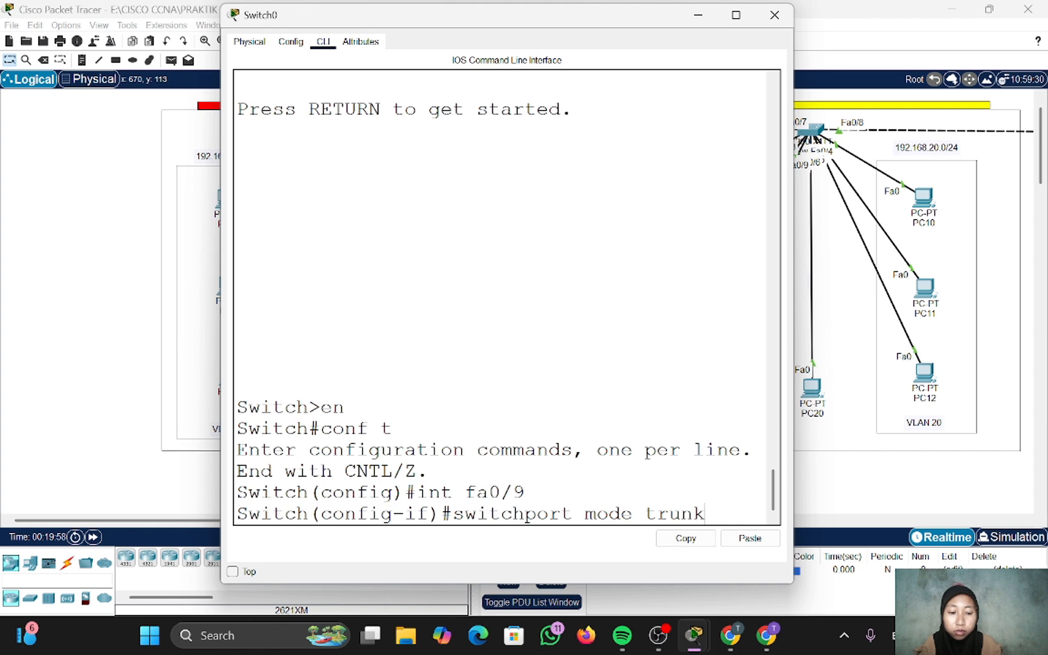
key("Return")
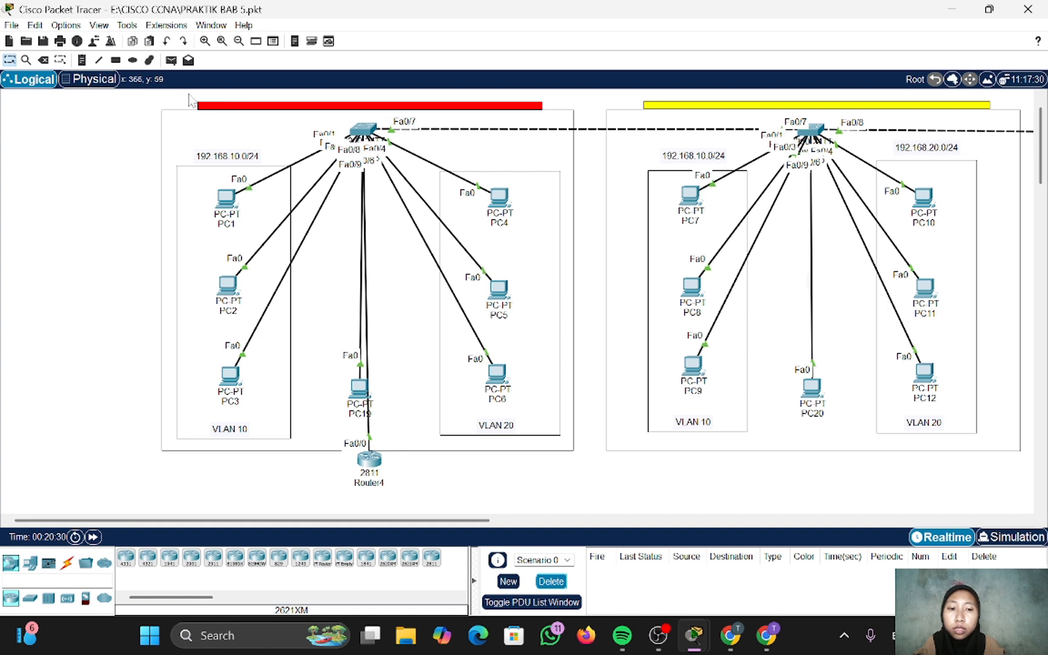
- Send a simple PDU from PC1 in VLAN 10 to PC4 in VLAN 20 to test connectivity
left_click(171, 60)
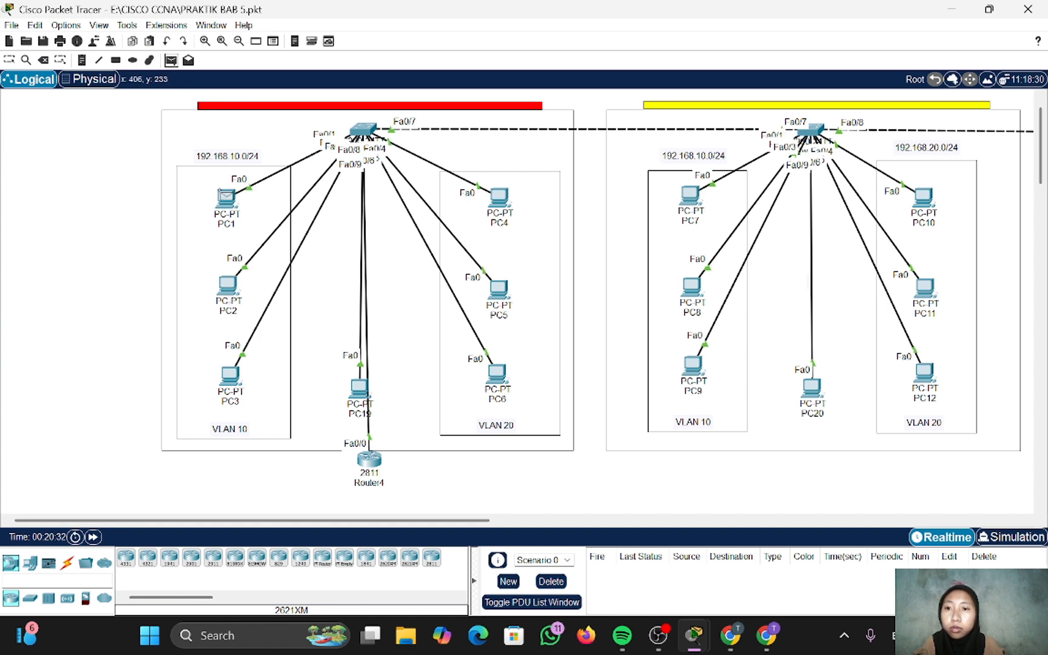
left_click(224, 195)
left_click(491, 195)
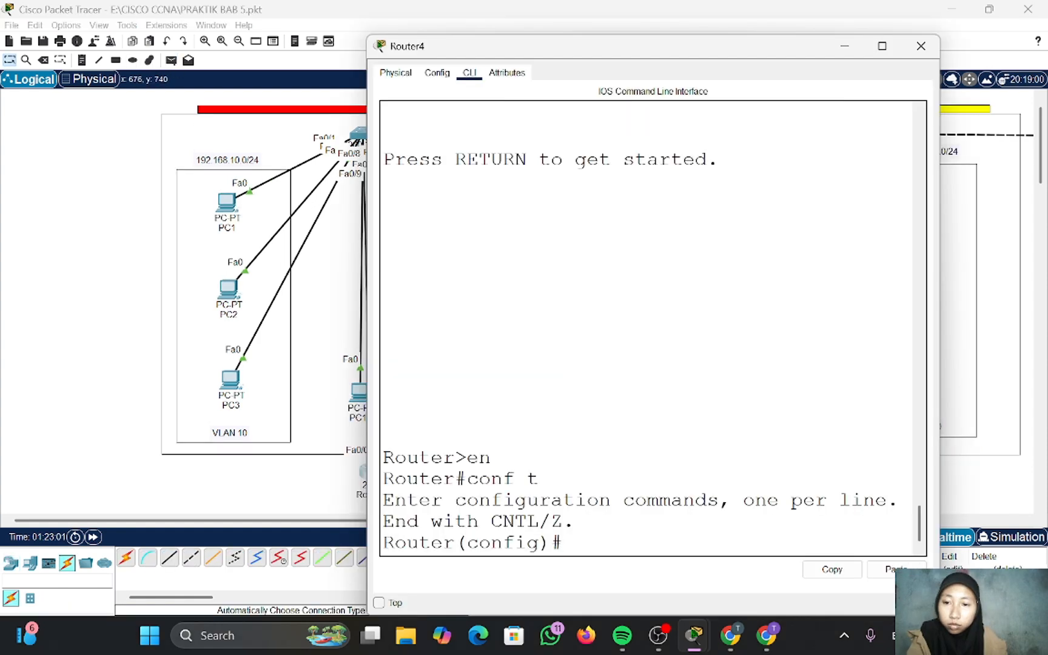
- Create a DHCP pool named vlan10 on Router4
type("ip")
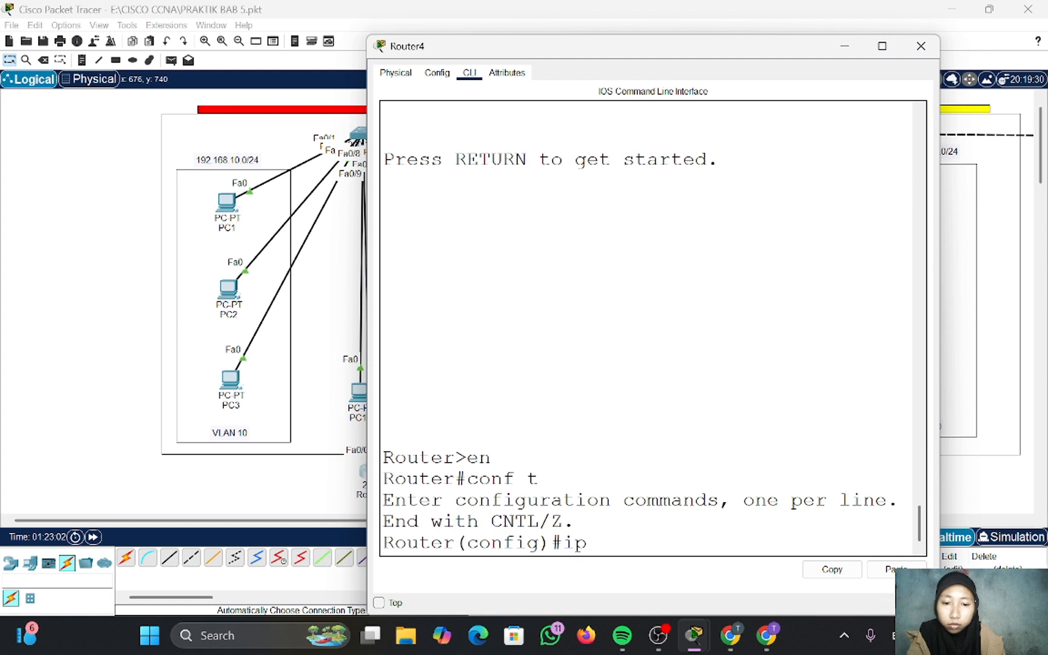
type(" dhcp po")
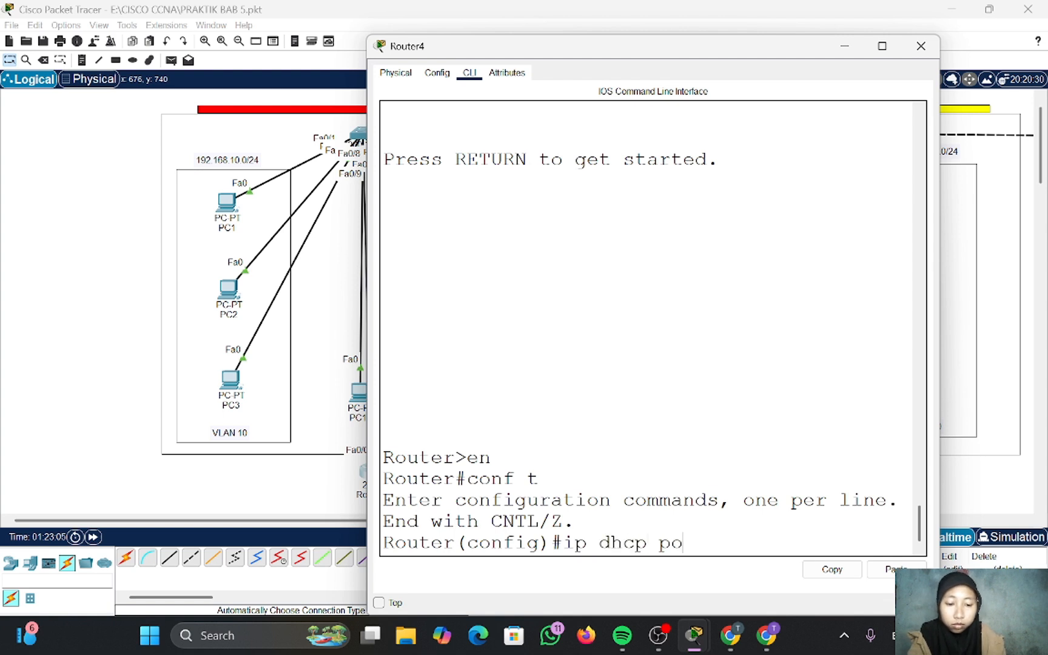
type("ol vlan")
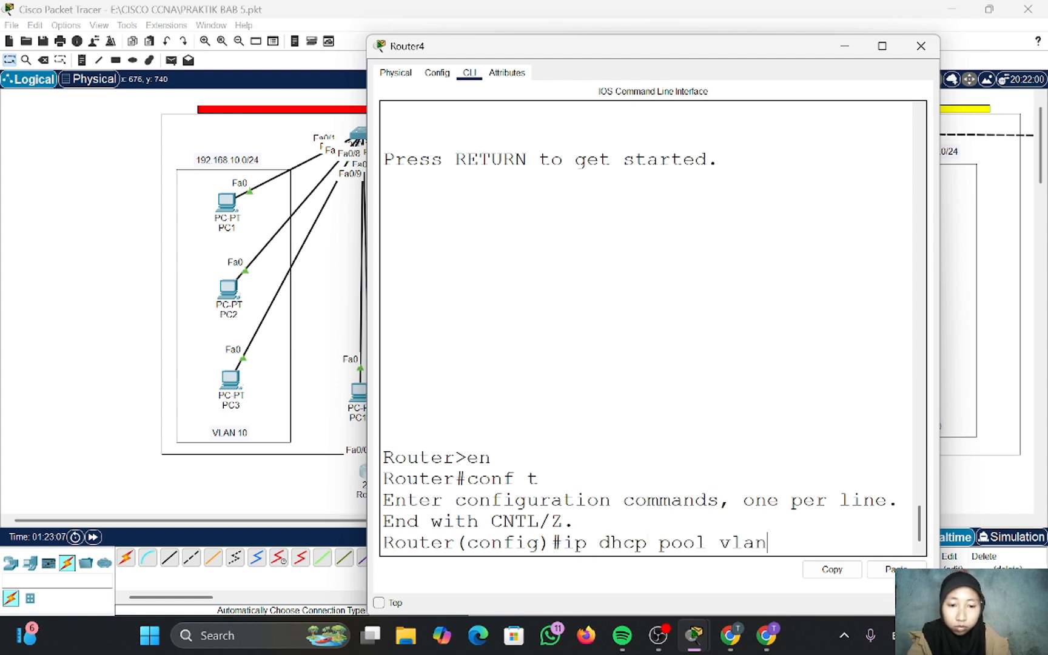
type("10")
key("Return")
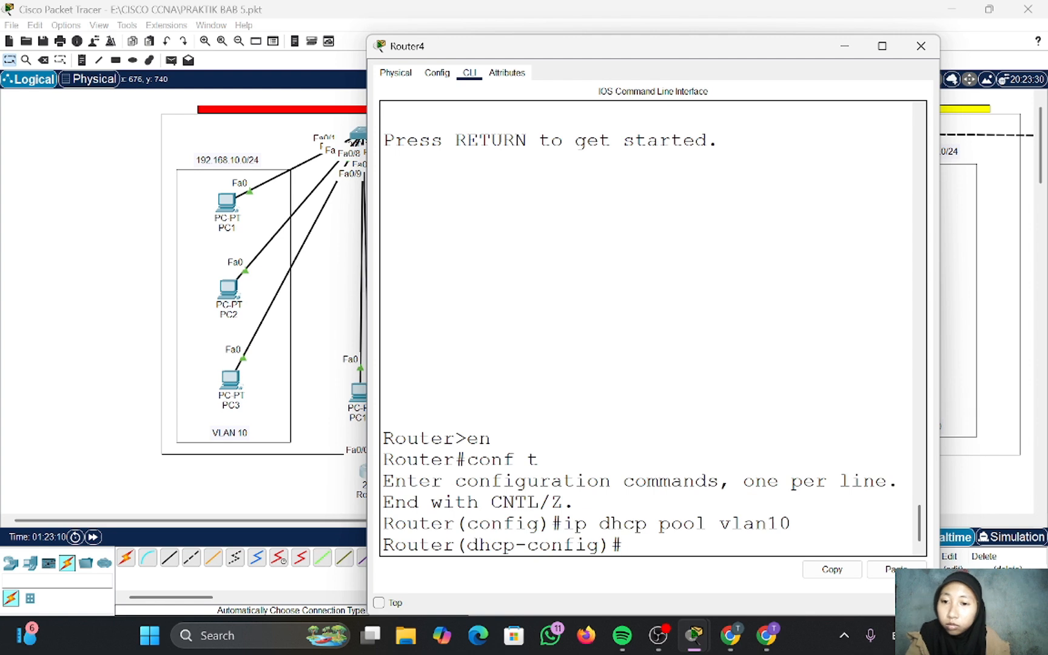
- Set the vlan10 pool's network to 192.168.10.0 with subnet mask 255.255.255.0
type("networ")
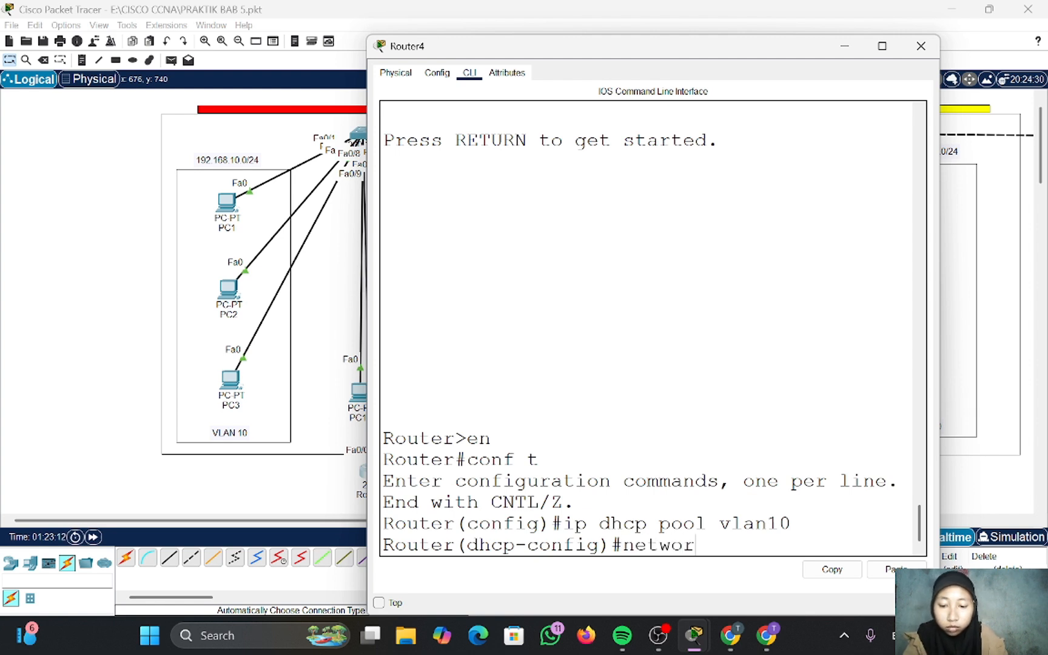
type("k 19")
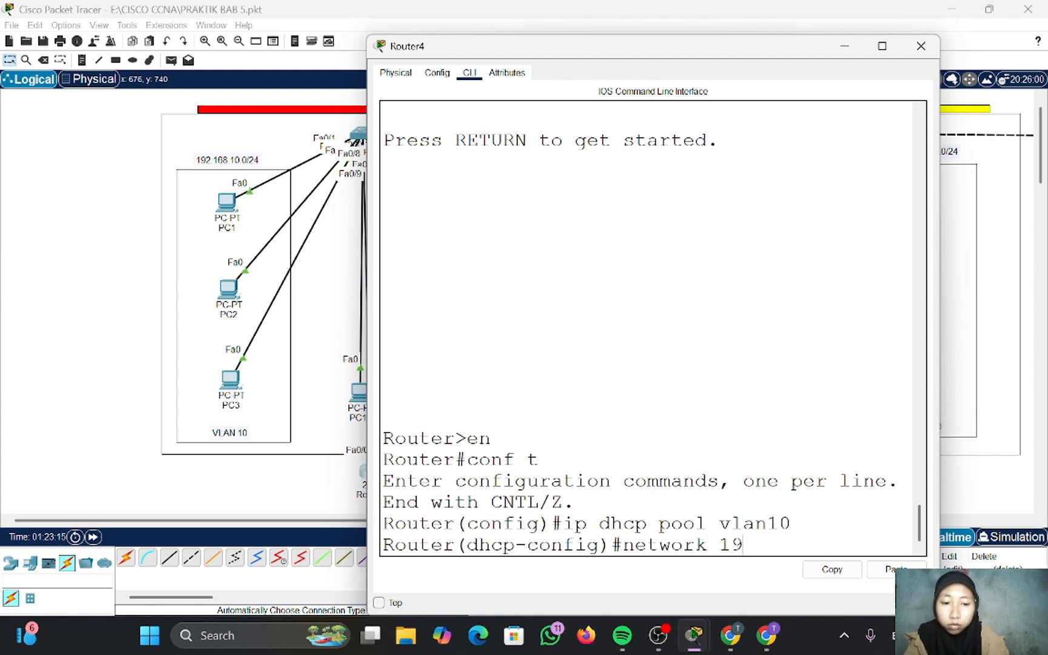
type("2.168.10")
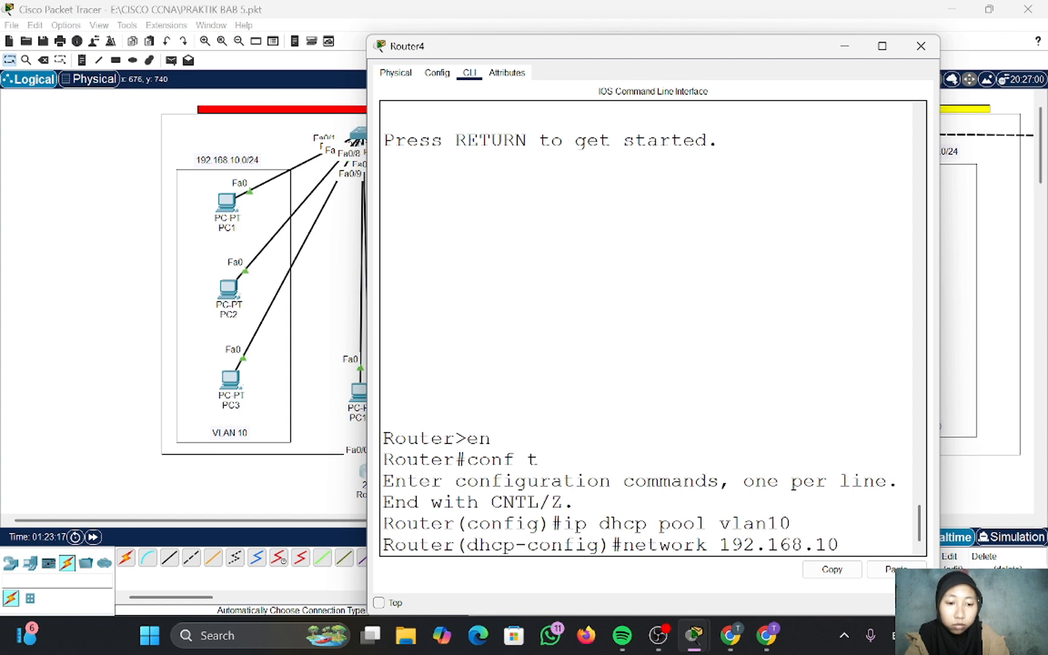
type(".0")
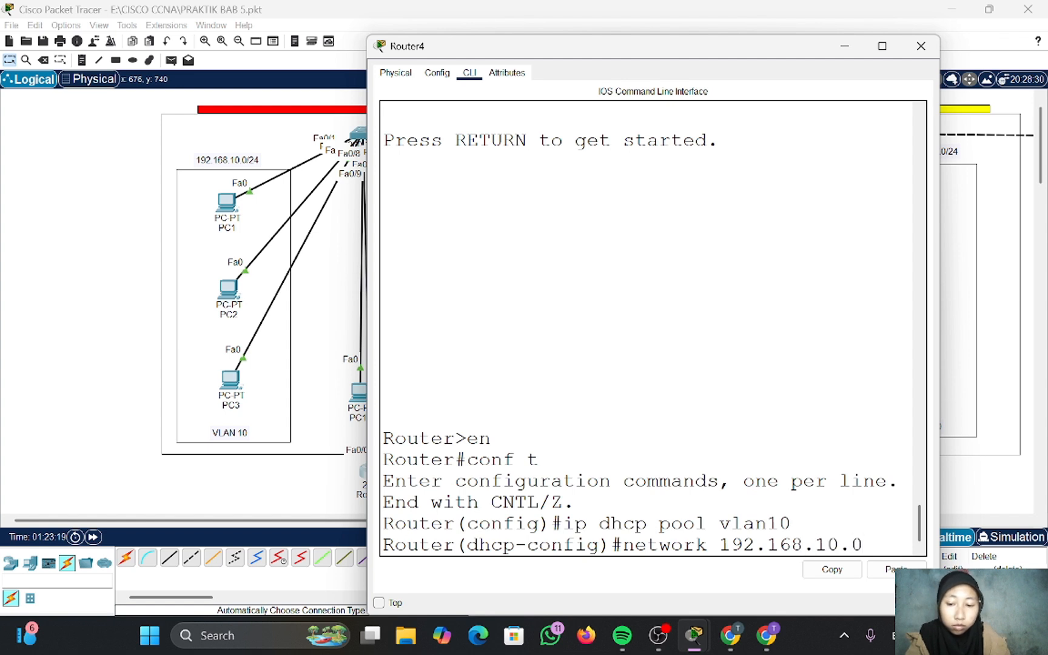
type(" 255.255.255")
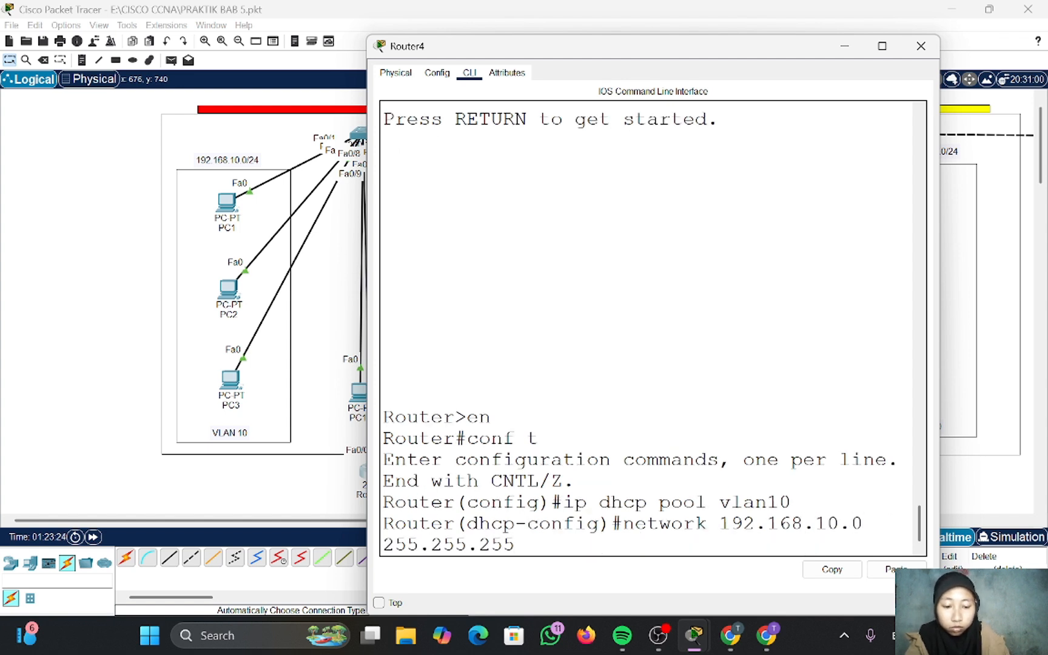
type(".0")
key("Return")
- Try to set 192.168.10.1 as the vlan10 pool's gateway with the default route command
type("default")
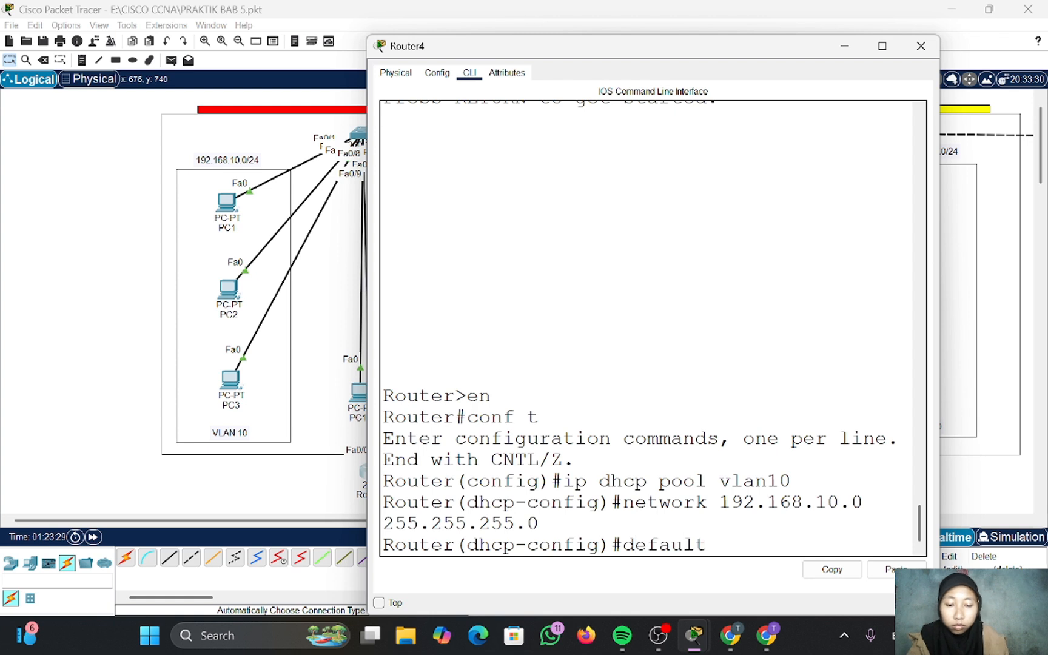
type(" route 192.168.")
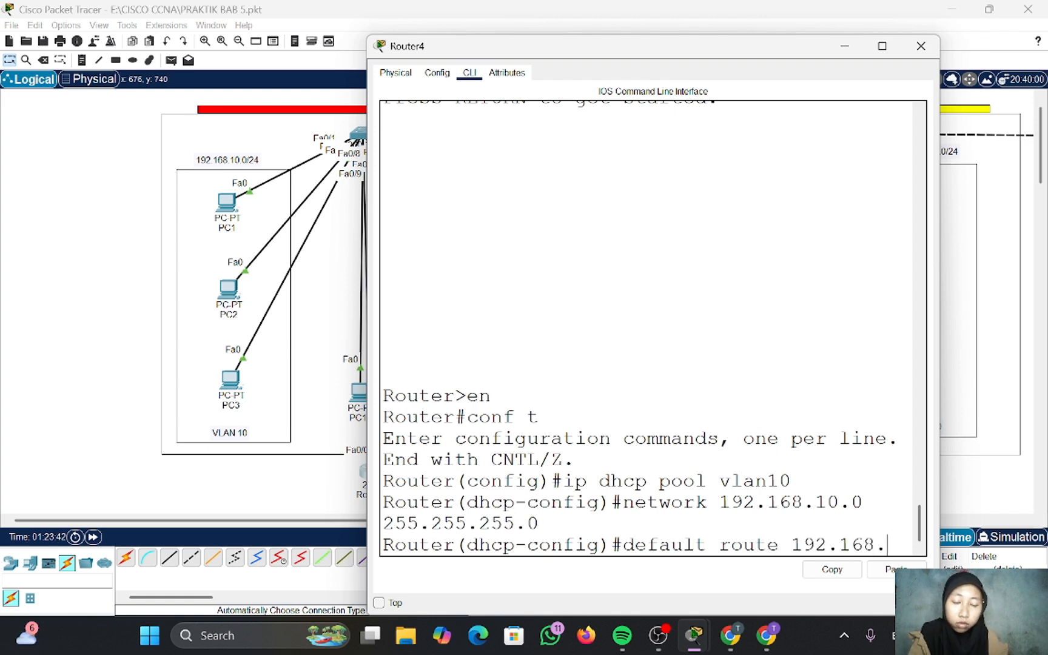
type("10.1")
key("Return")
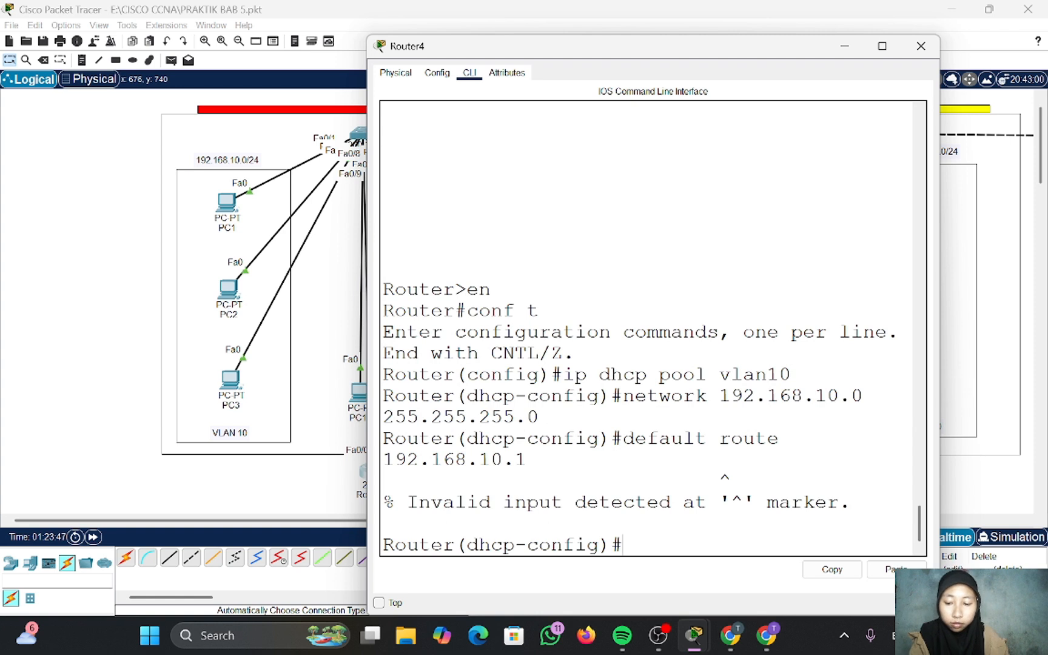
- Set the vlan10 pool's DNS server to 8.8.8.8
type("dns-ser")
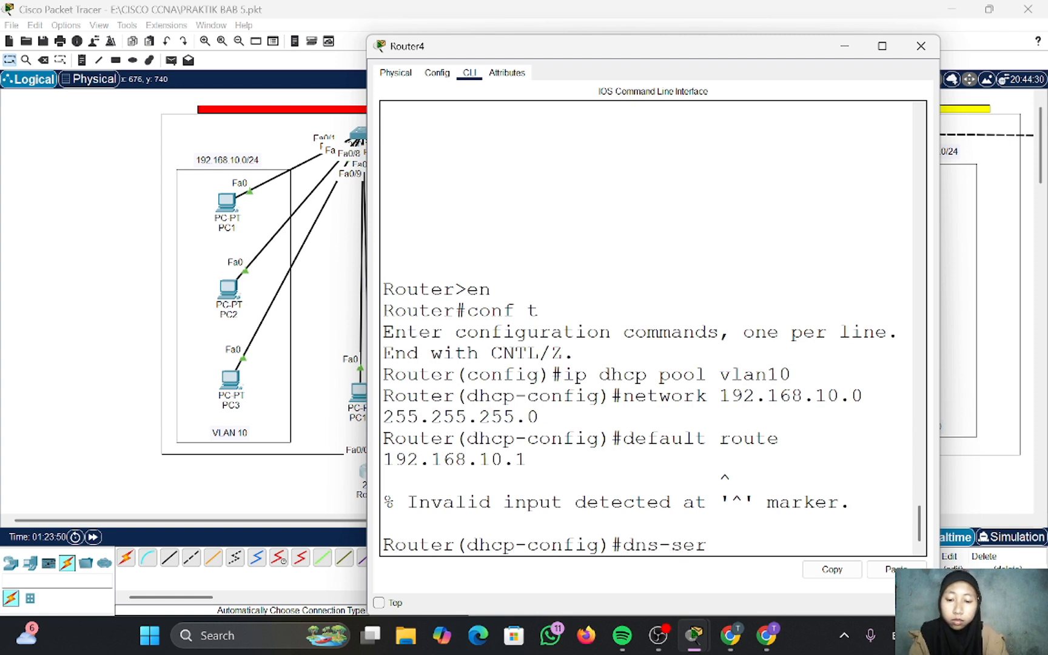
type("ver 8.8.8.8")
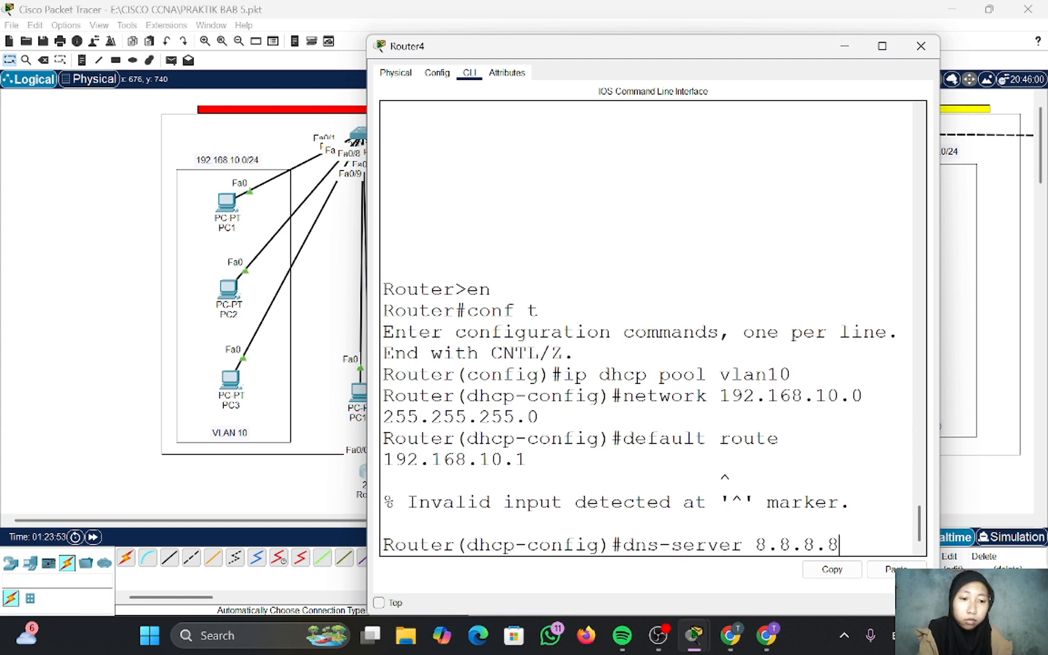
key("Return")
- Define the vlan10 pool with network 192.168.10.0, mask 255.255.255.0 and default router 192.168.10.1
type("68")
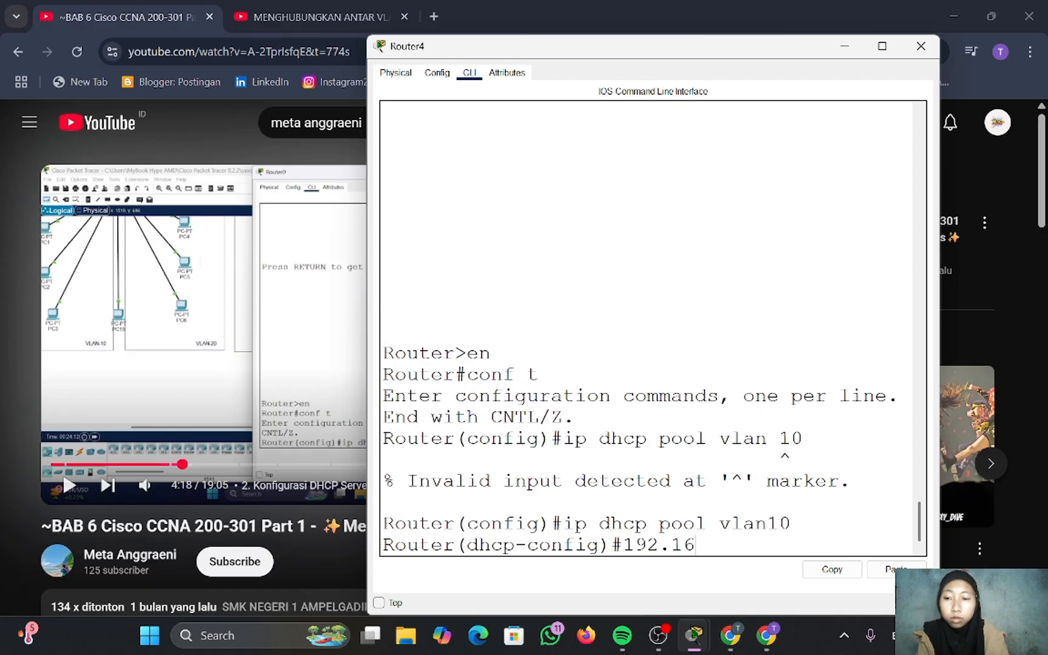
type(".10.0 255.255.255.0")
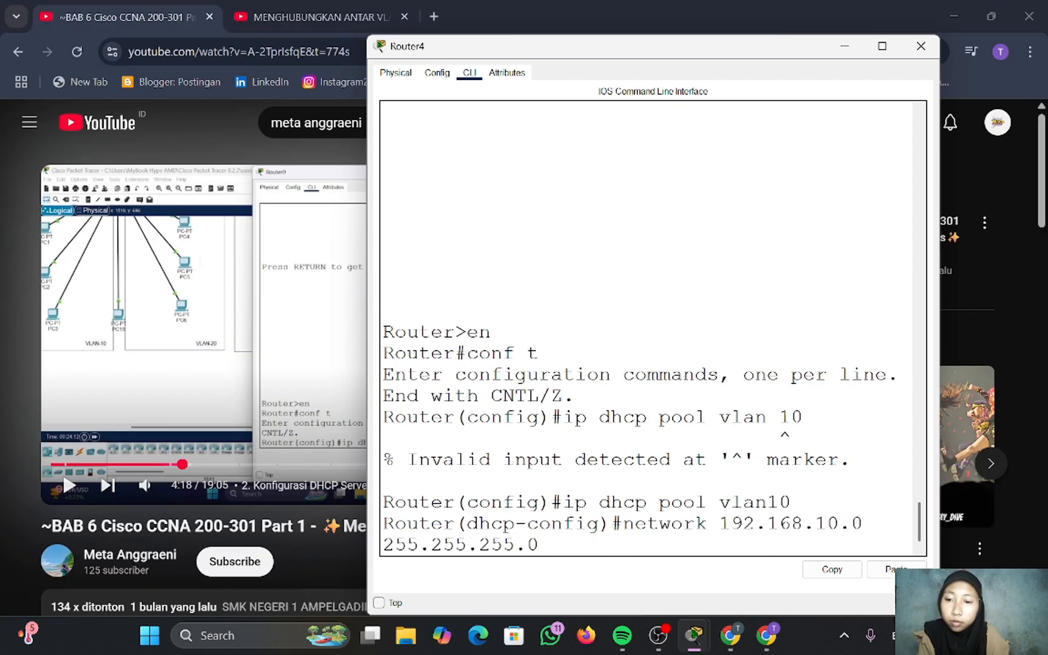
key("Return")
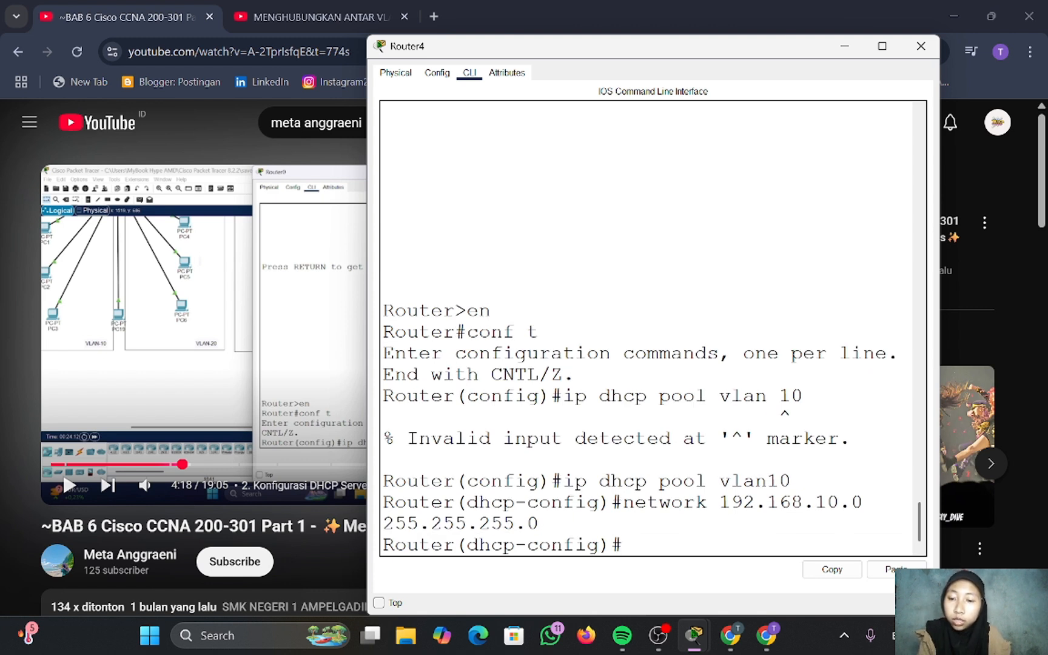
type("de")
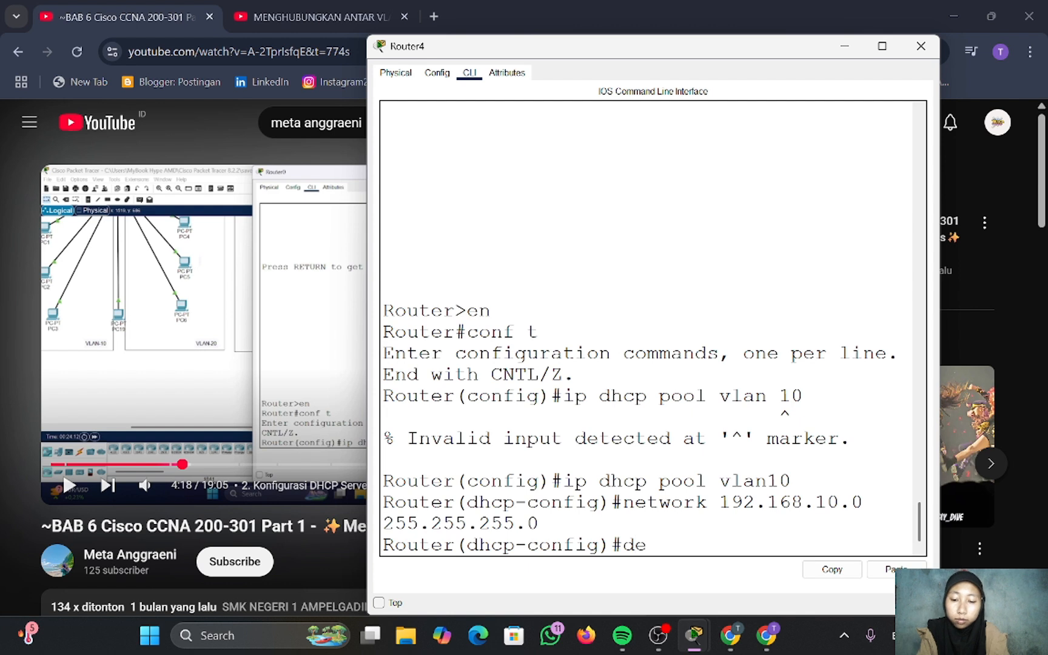
type("fault-router 192.168.10.1")
key("Return")
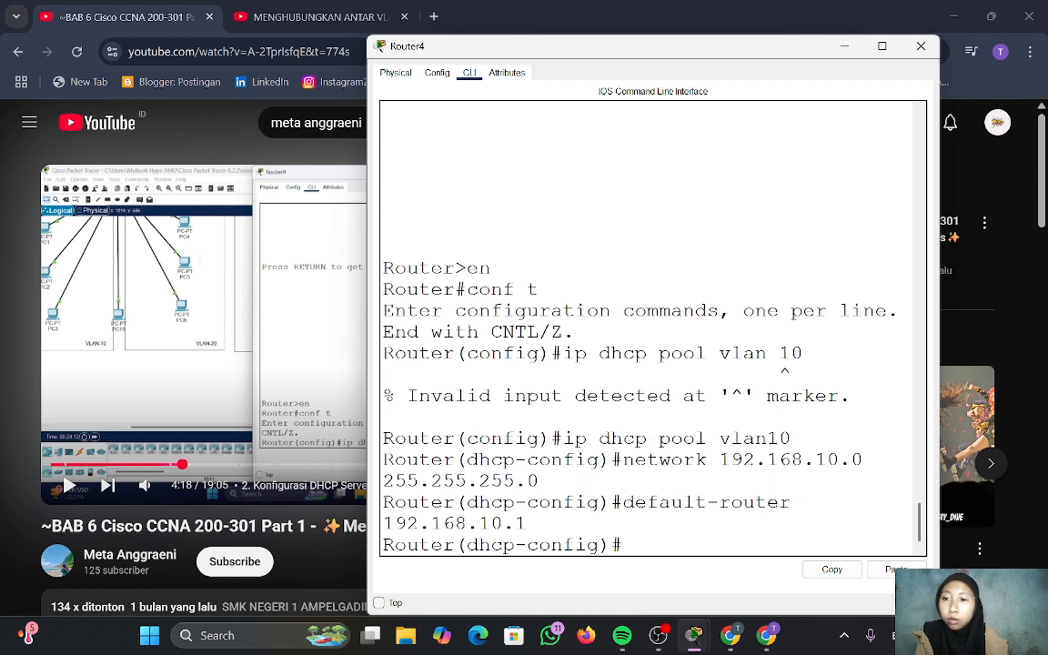
type("dns-d")
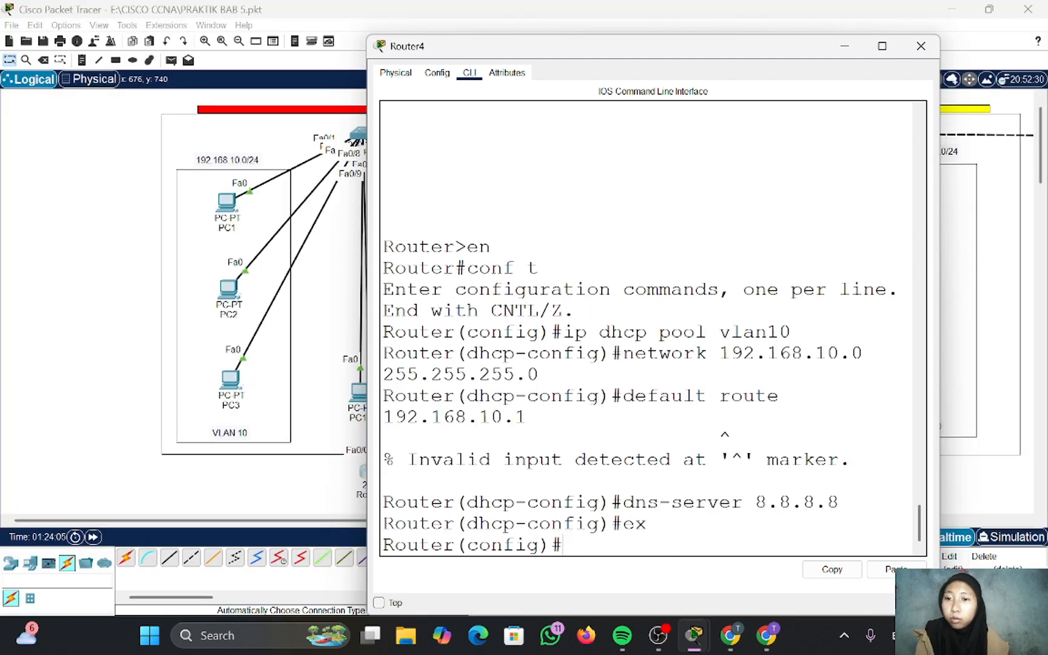
- Create a second DHCP pool named vlan20 on Router4
type("ip dhc")
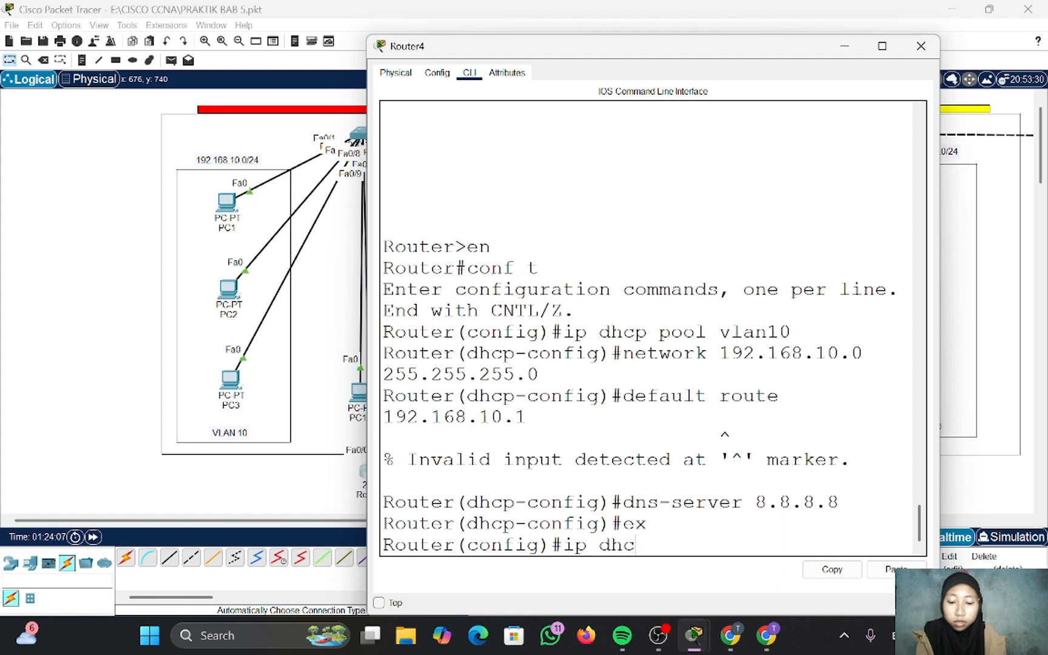
type("p pool vlan 20")
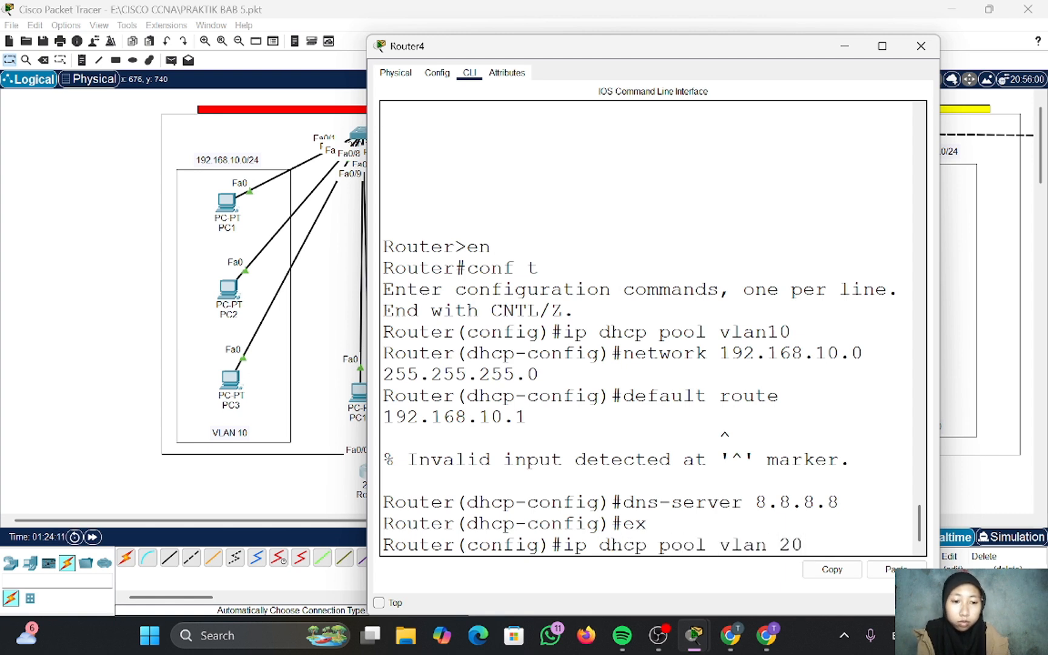
key("Left")
key("Left")
key("BackSpace")
key("Return")
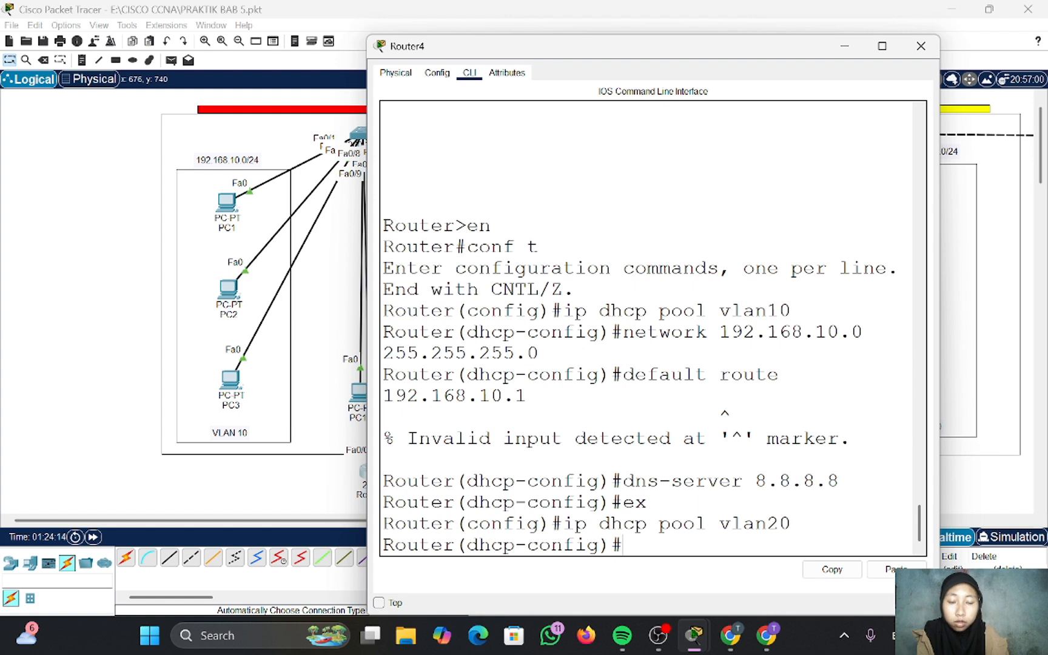
- Set the vlan20 pool's network to 192.168.20.0 with subnet mask 255.255.255.0
type("ne")
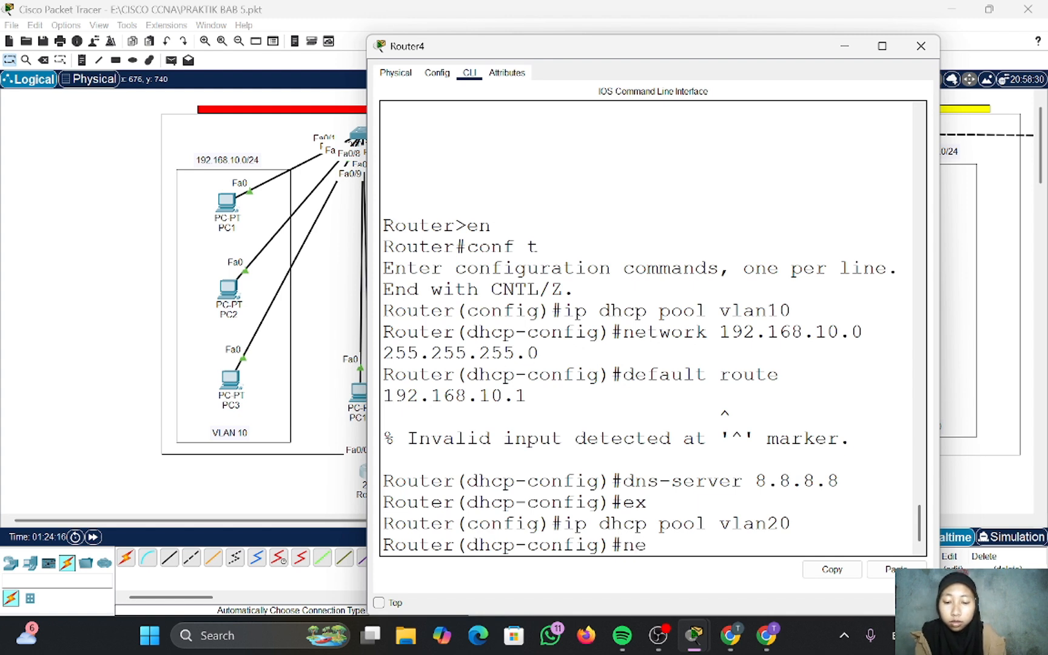
type("twork 1")
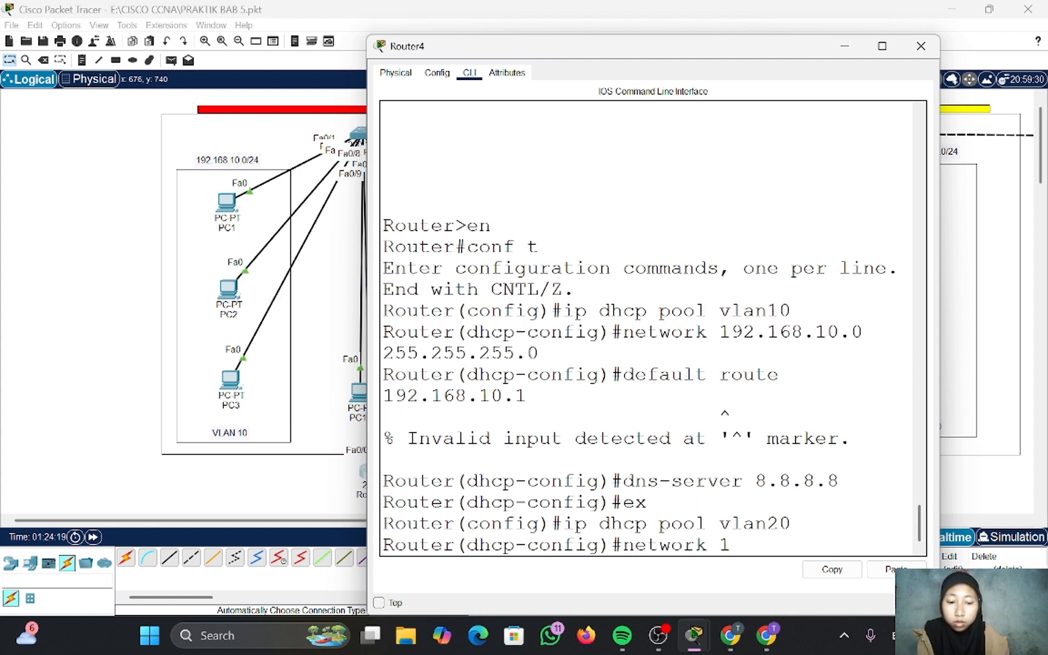
type("92.168.")
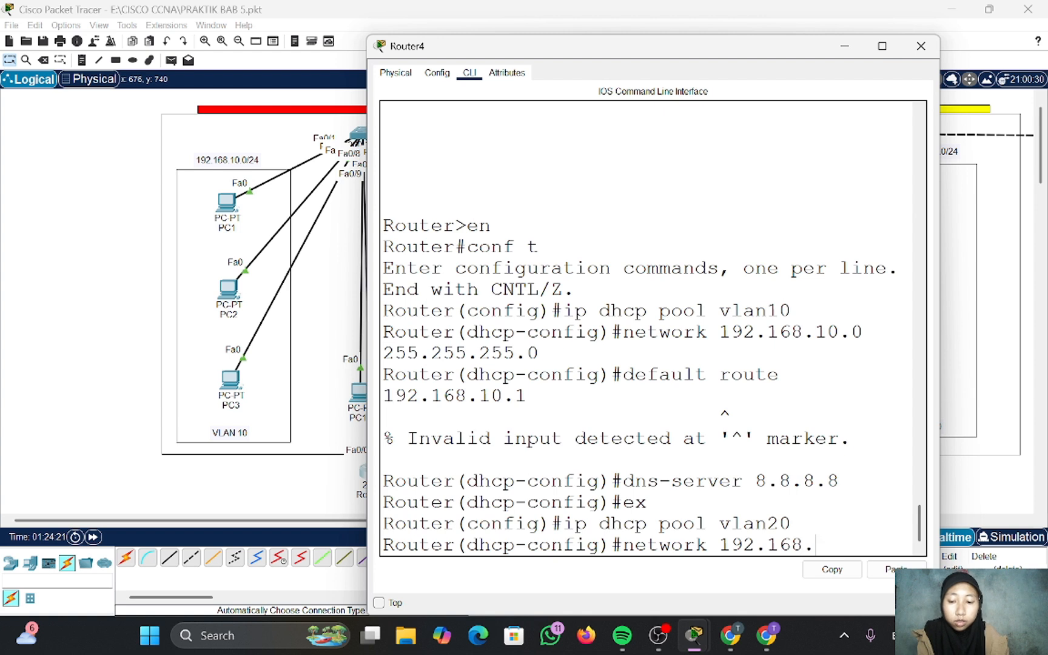
type("20.0 25")
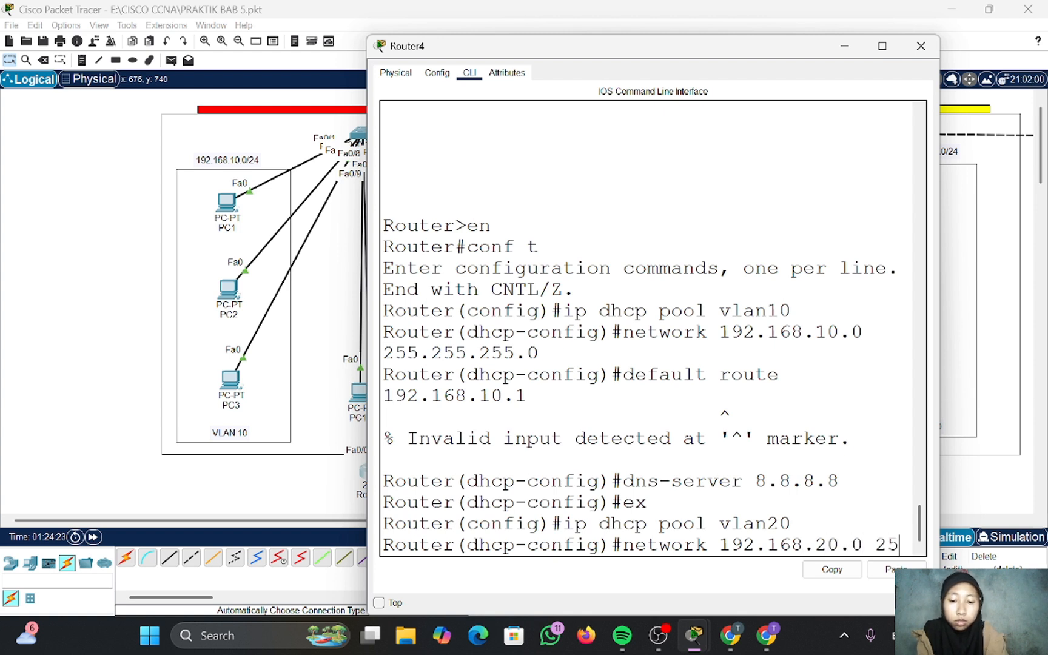
type("5.255.255")
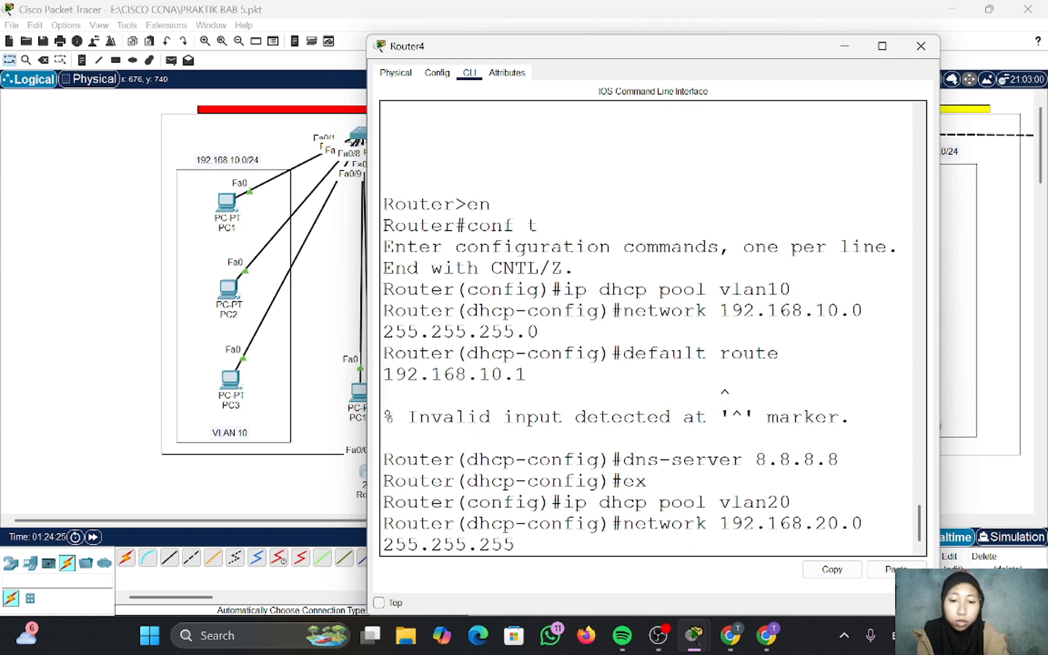
type(".0")
key("Return")
- Set the vlan20 pool's default router to 192.168.20.1
type("de")
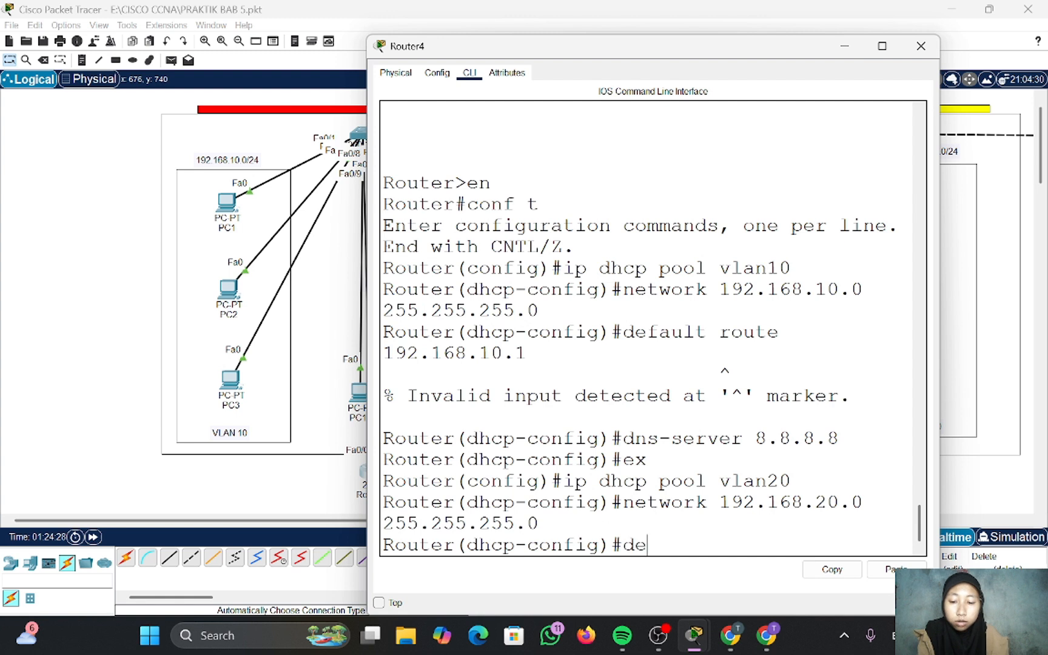
type("fault")
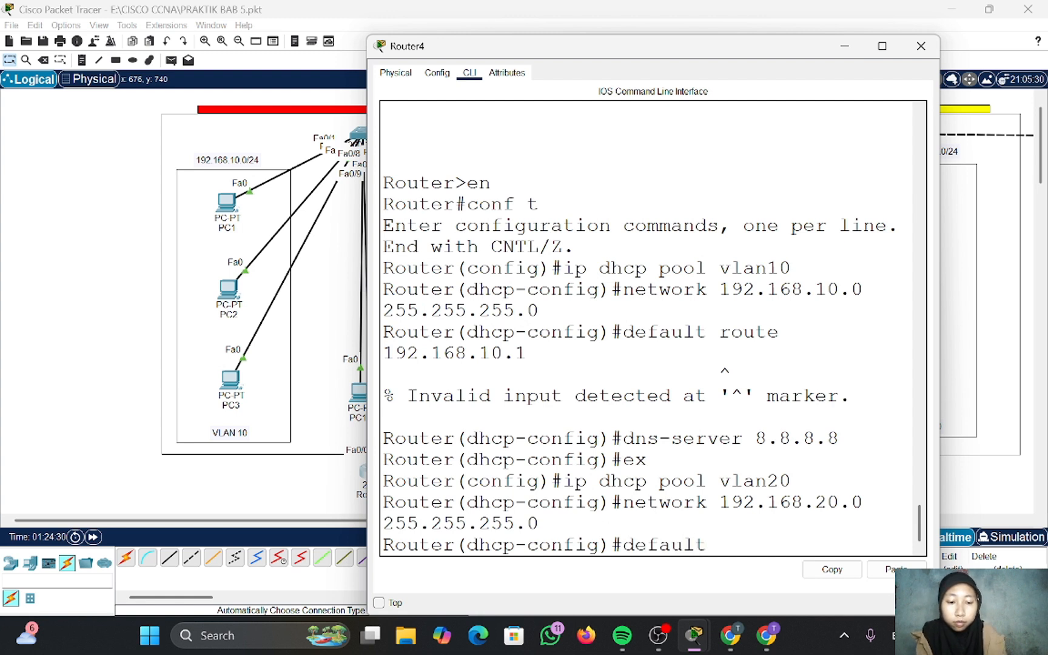
type("-ro")
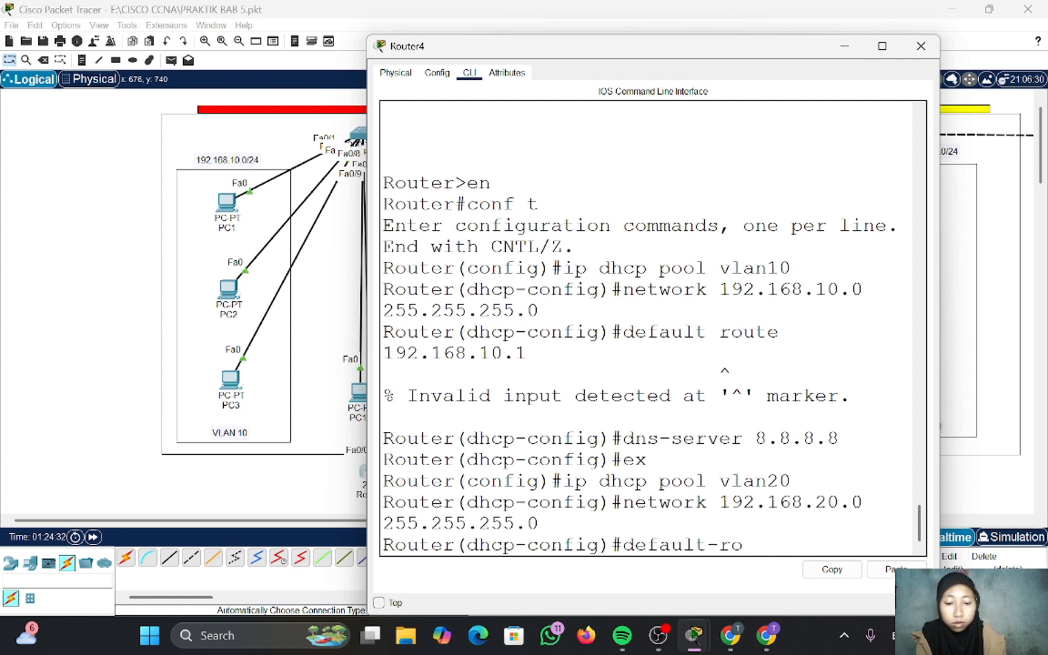
type("yute 1")
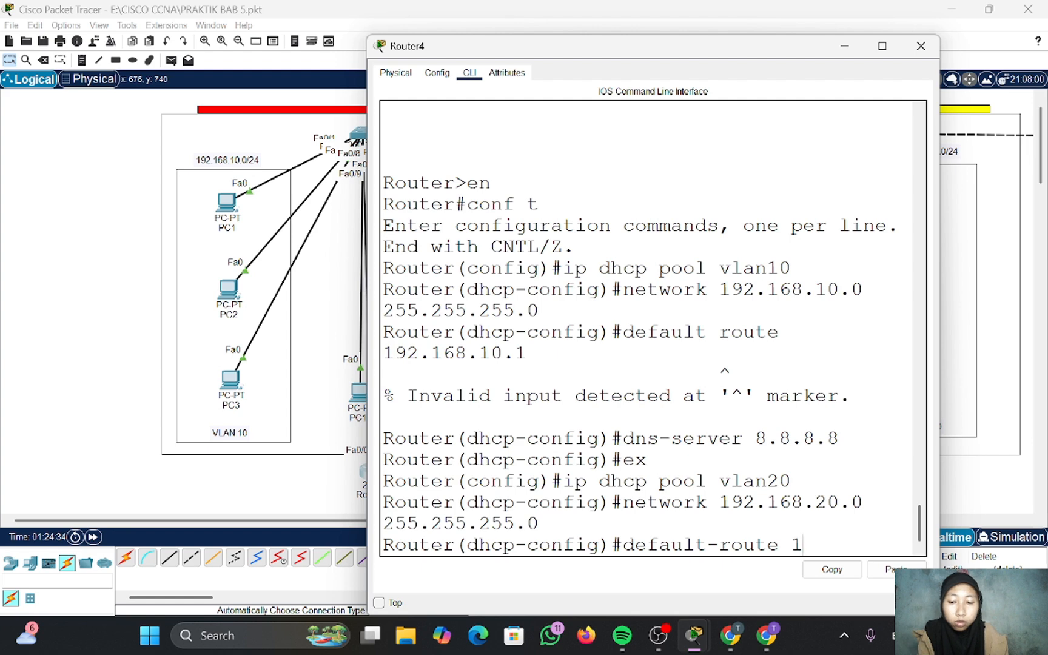
type("92.16")
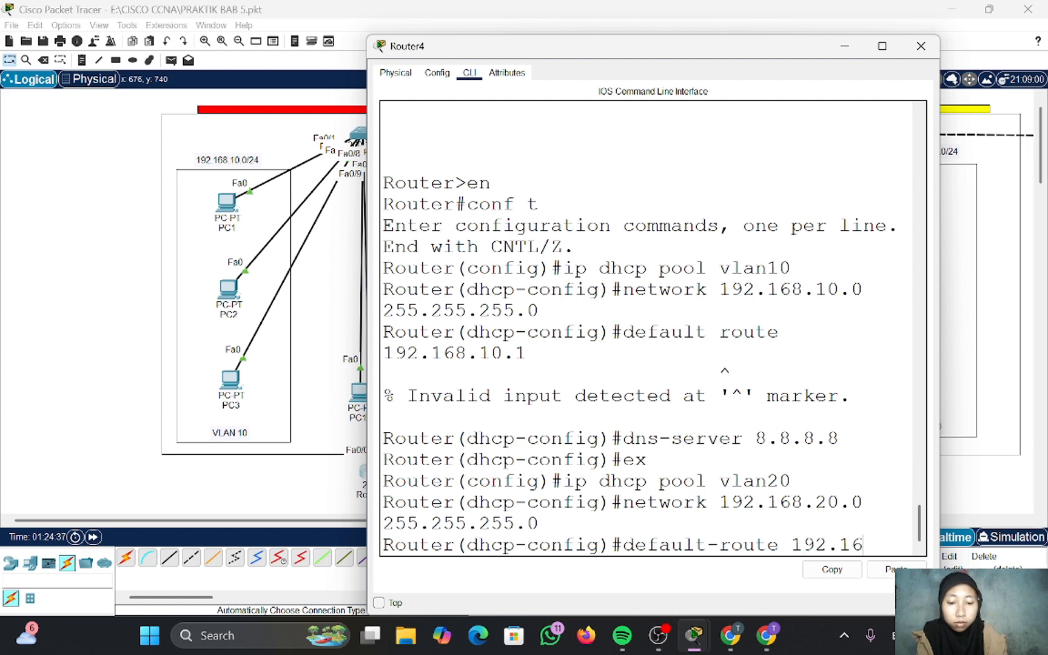
type("8.20.1")
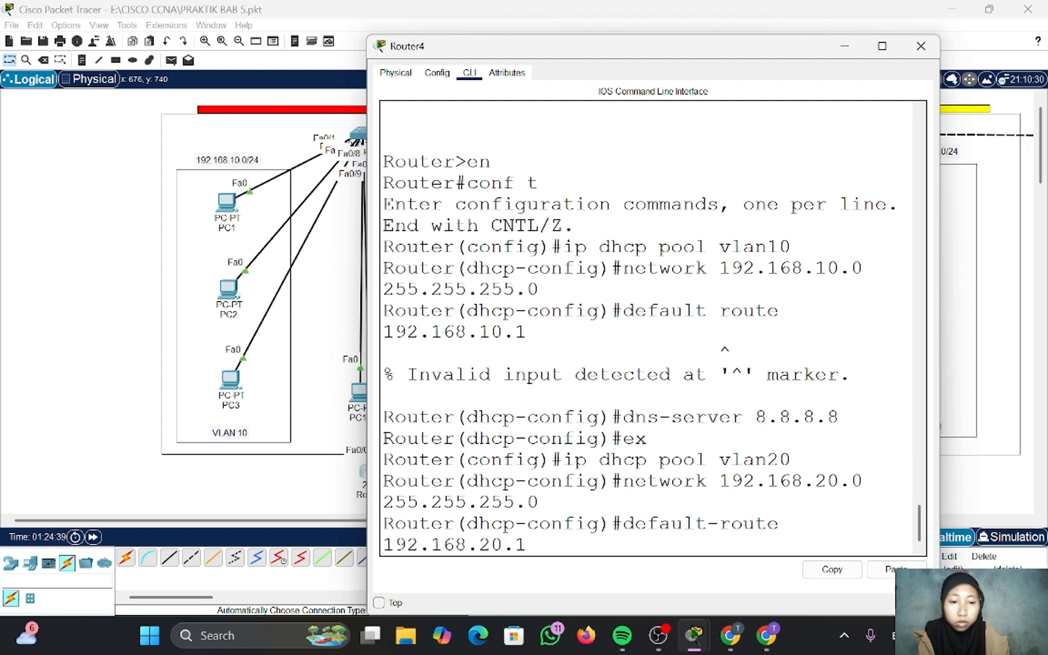
key("Return")
- Set the vlan20 pool's DNS server to 8.8.8.8 and return to global configuration mode
type("dns-")
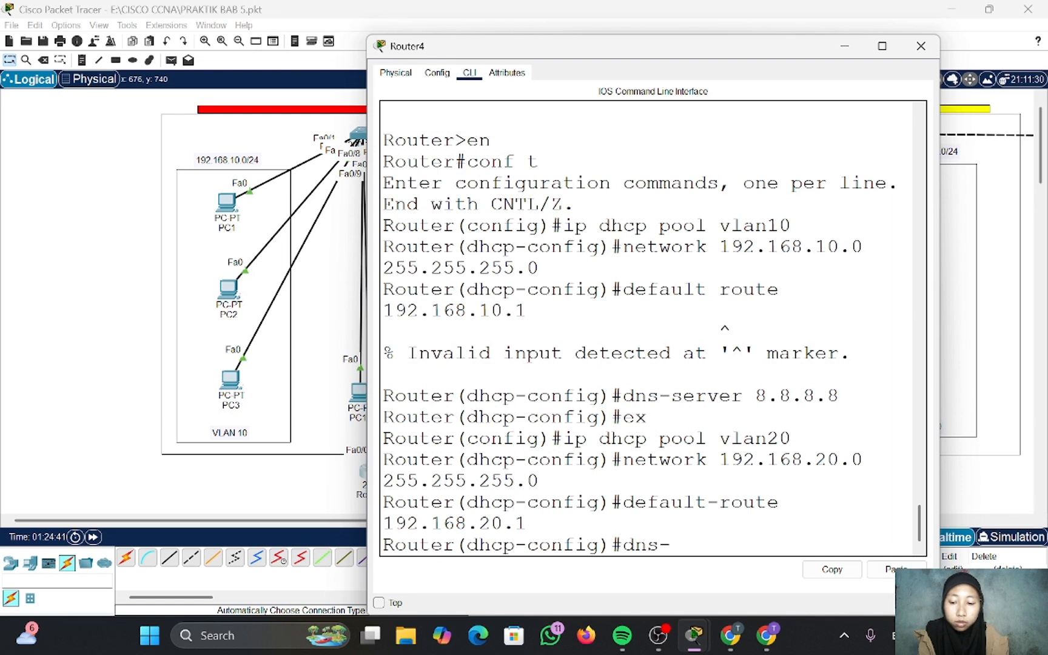
type("server 8.8.8.8")
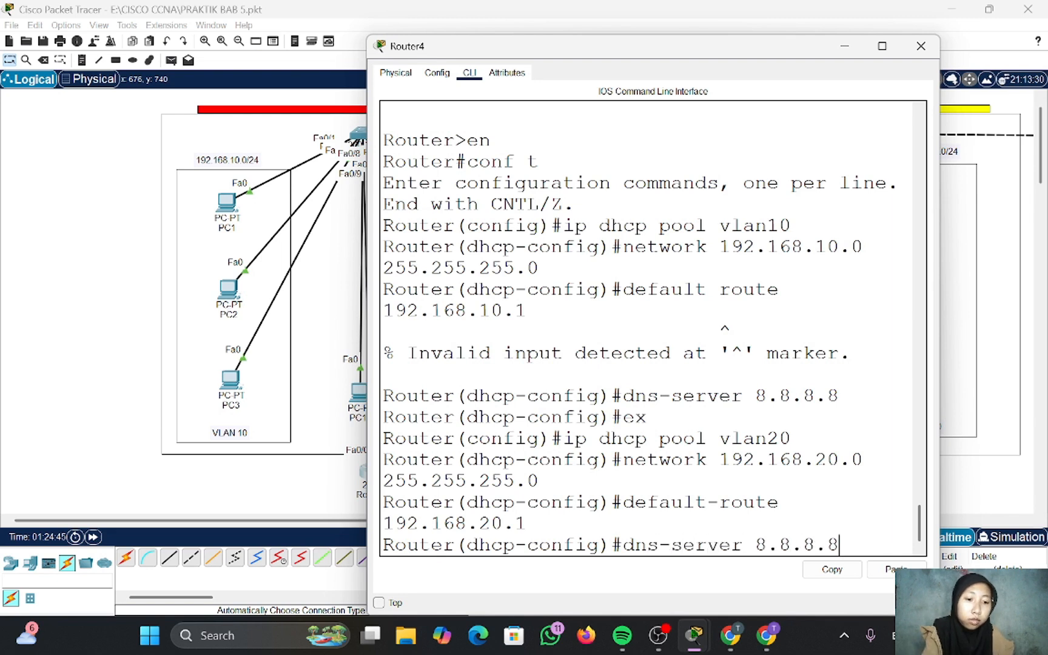
key("Return")
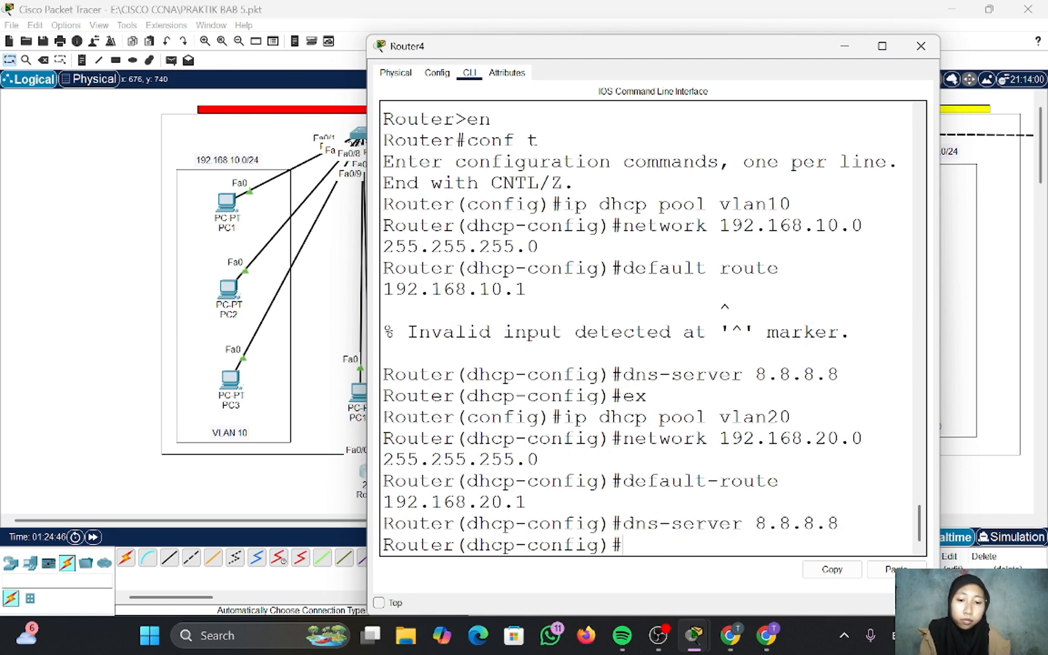
type("exit")
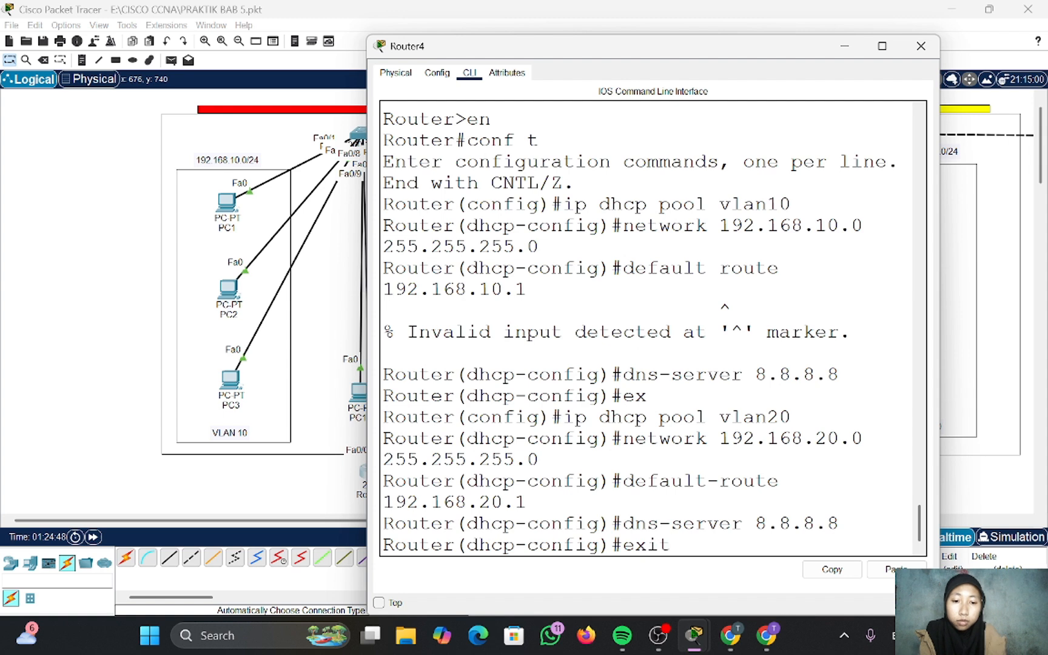
key("Return")
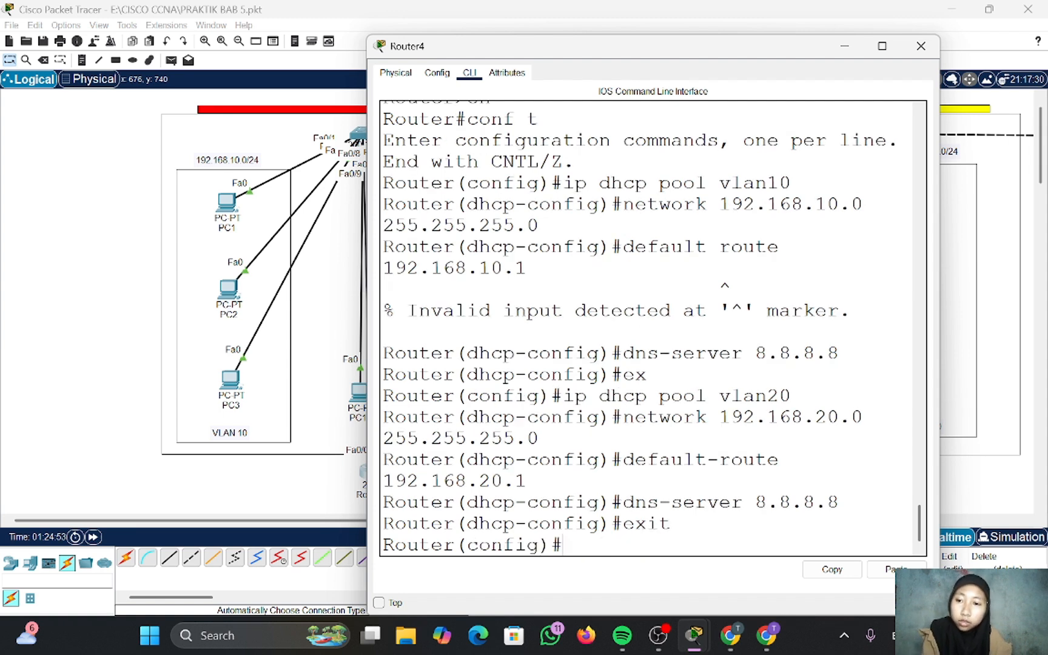
- Create a third DHCP pool named vlan1 on Router4
type("ip d")
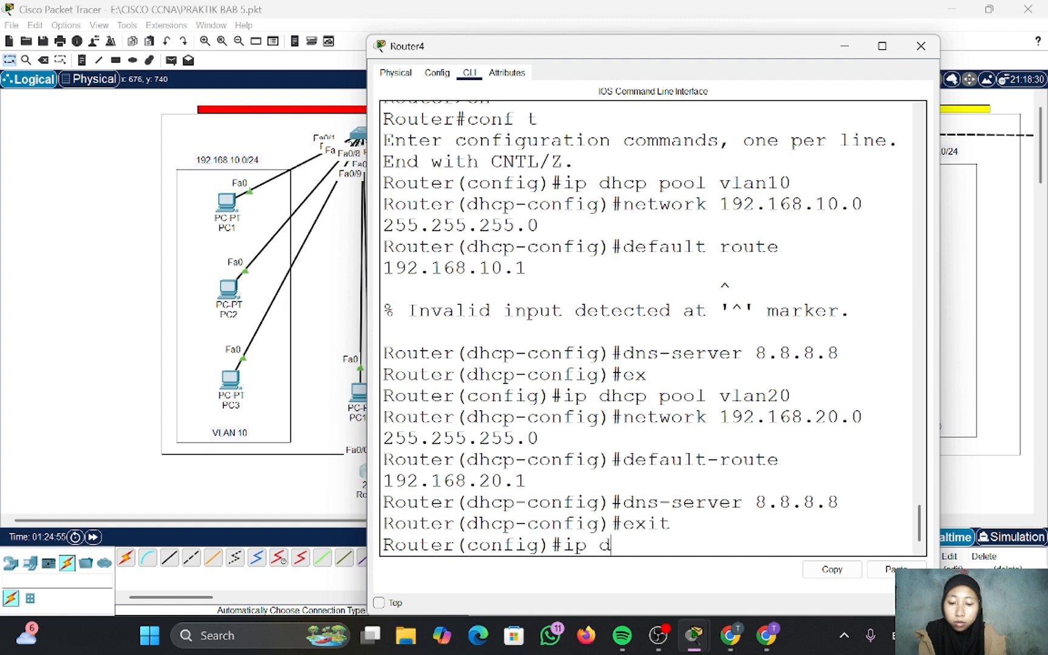
type("hcp pool")
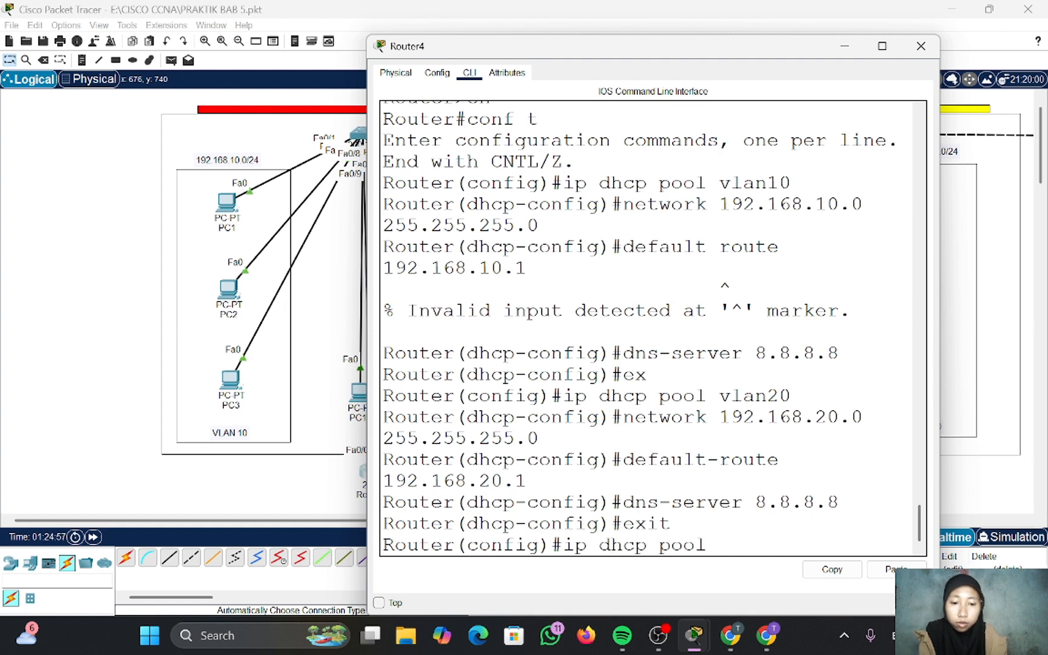
type(" vlan1")
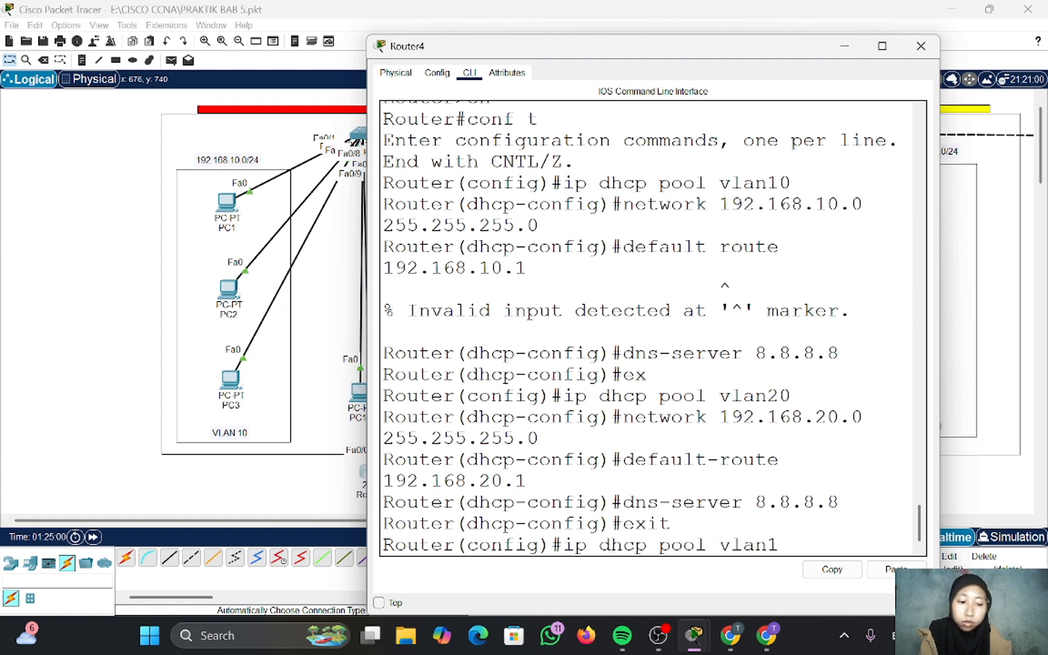
key("Return")
- Set the vlan1 pool's network to 192.168.1.0 with subnet mask 255.255.255.0
type("netwo")
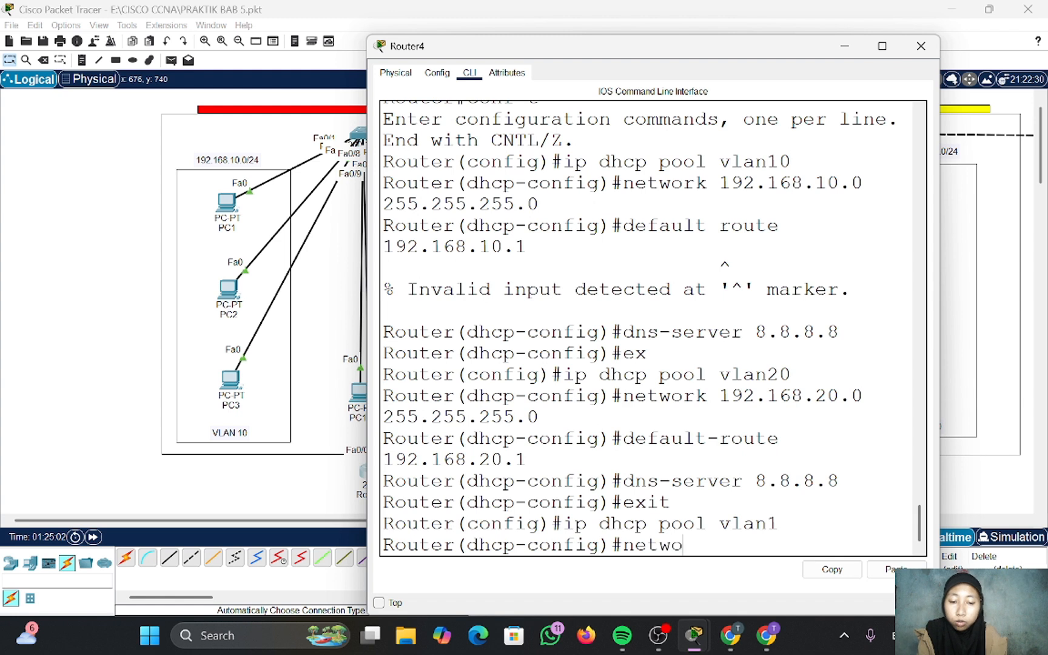
type("rk 192.")
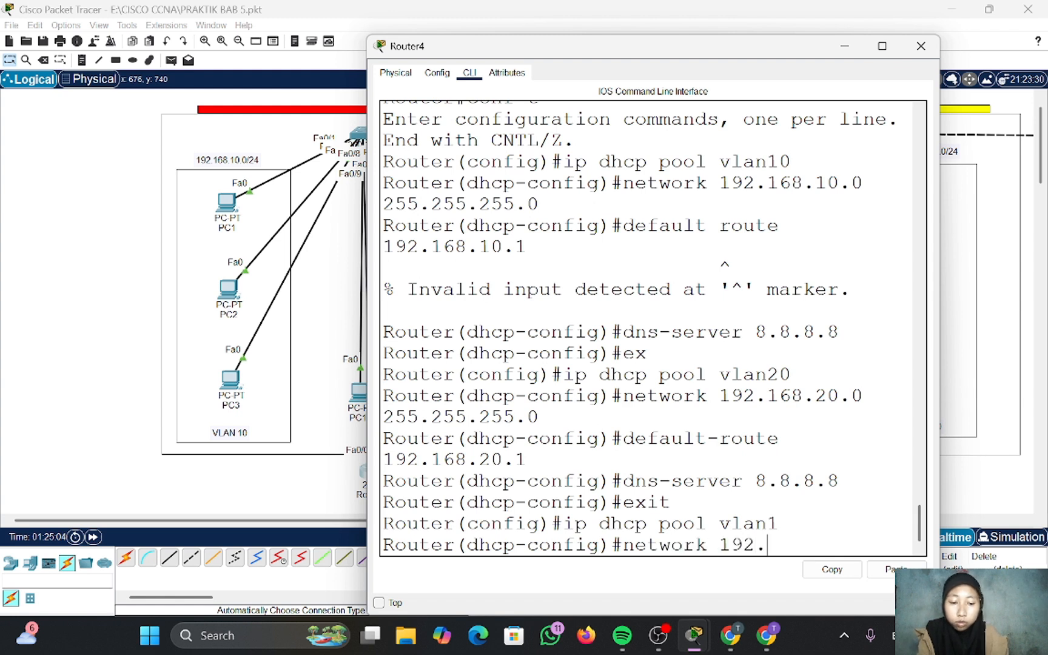
type("168.1.0 ")
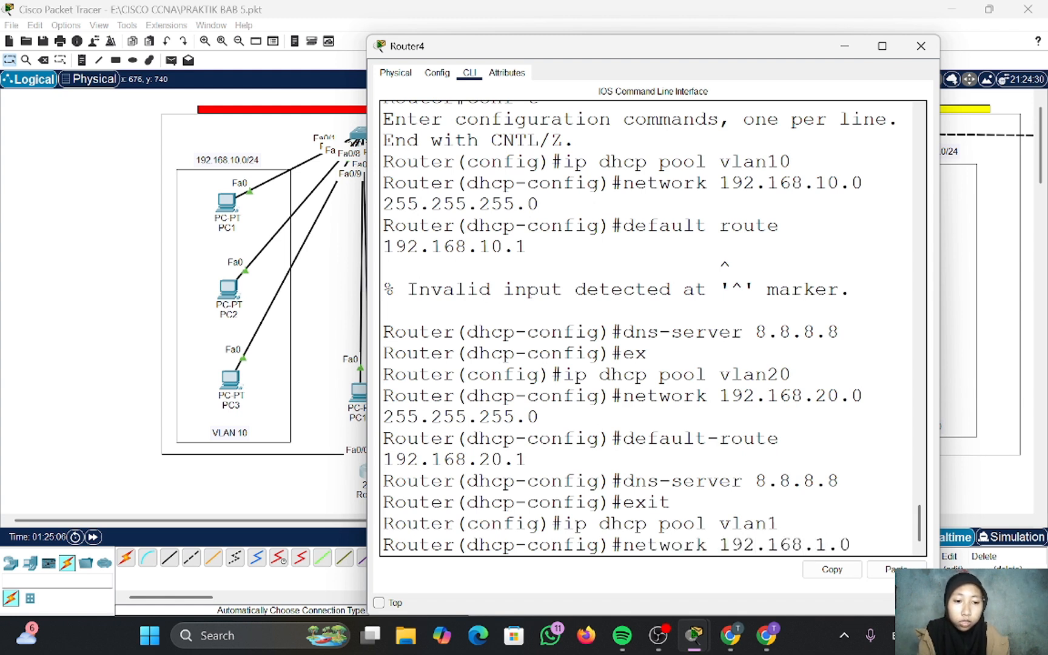
type("255")
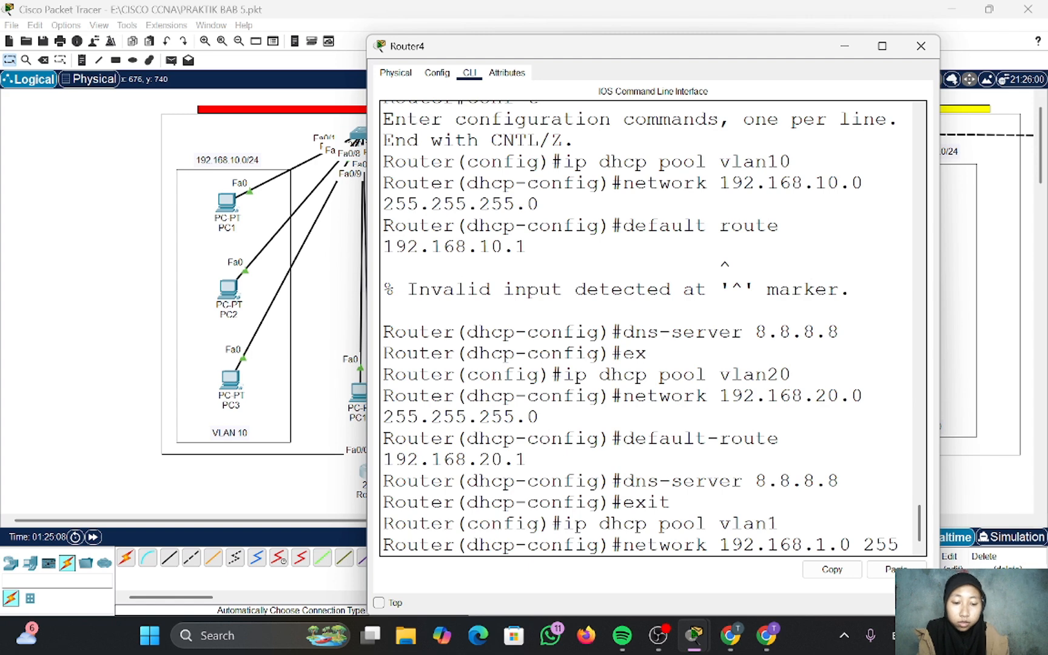
type(".255.2550")
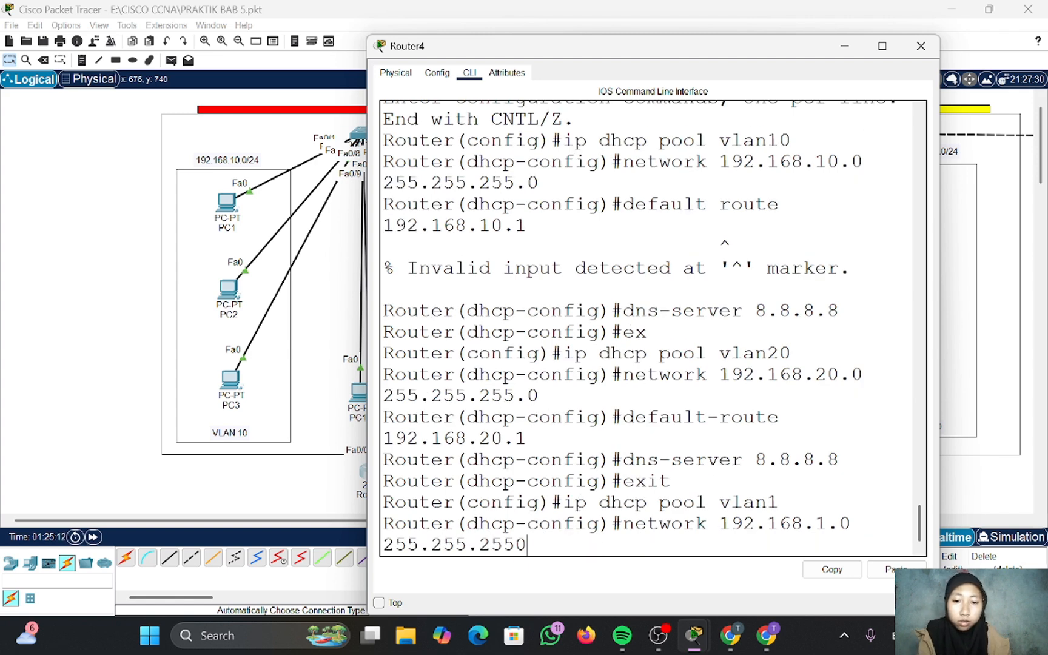
key("Left")
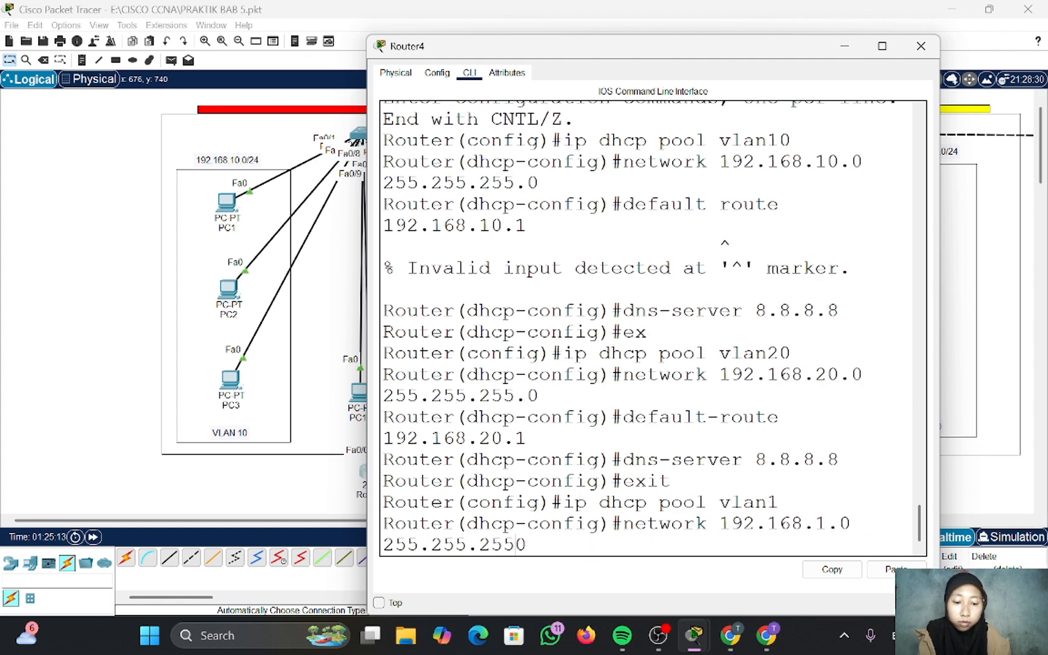
type(".")
key("Return")
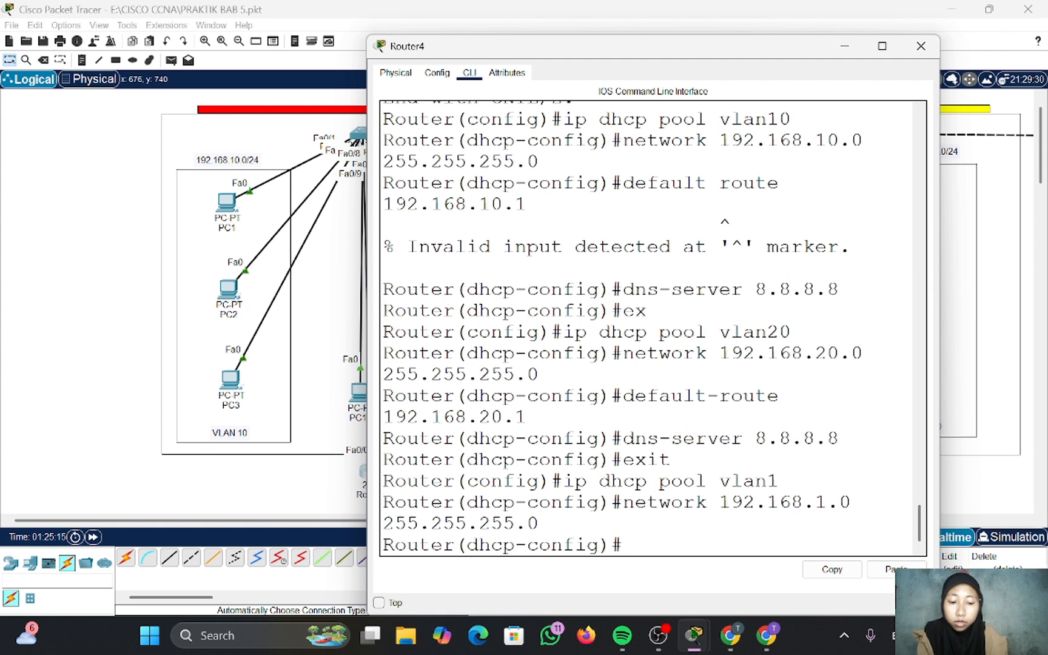
- Set the vlan1 pool's default router to 192.168.1.1
type("defaut")
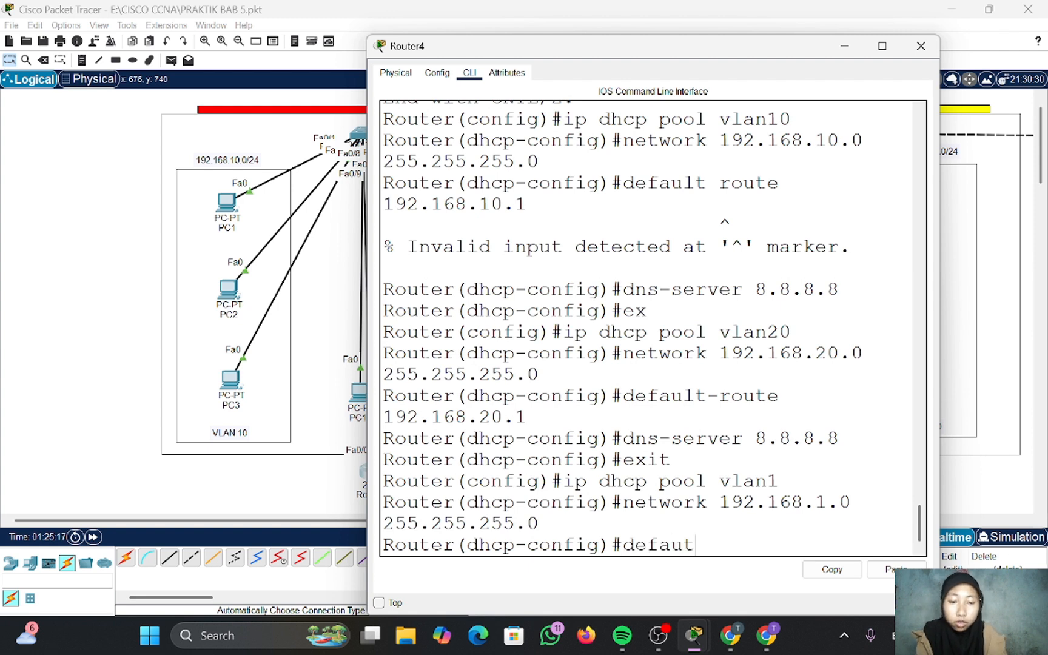
key("BackSpace")
type("lt")
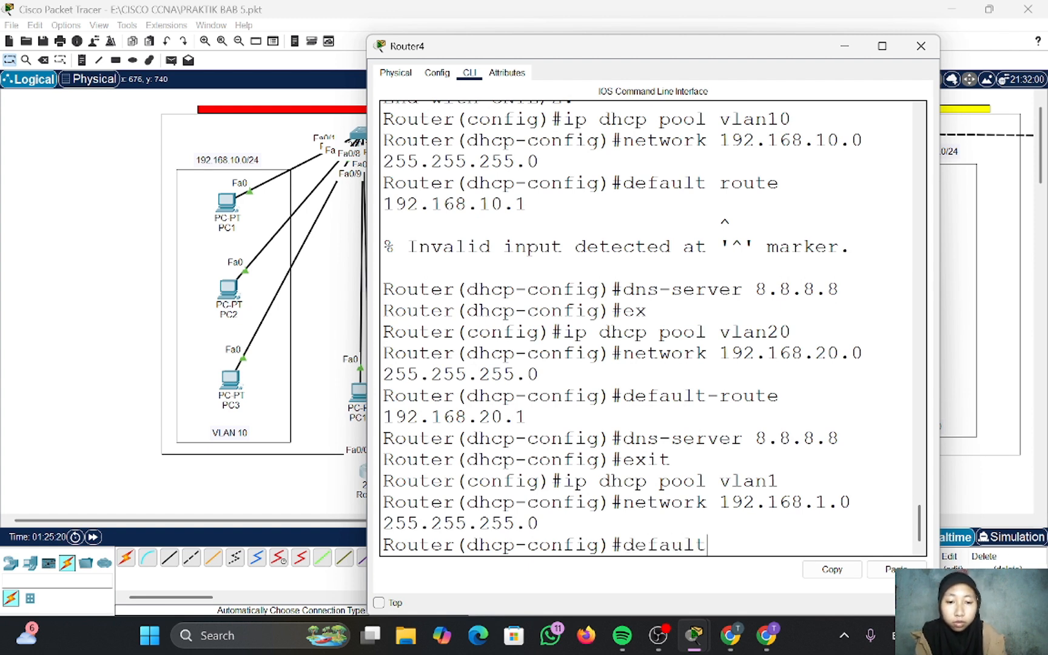
type("-route")
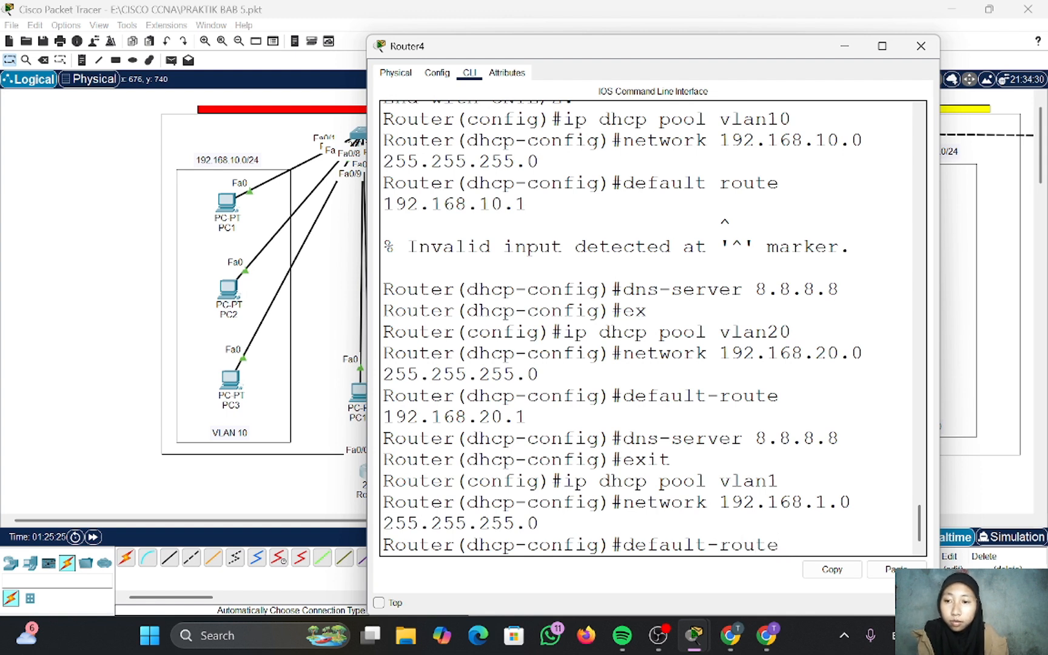
type(" 192.168")
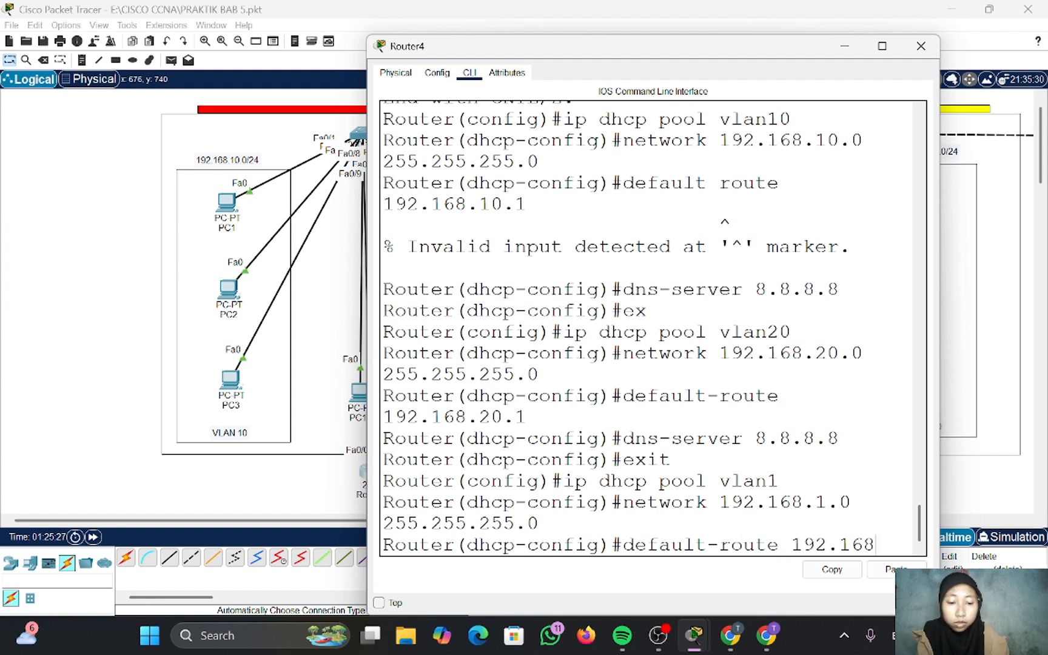
type(".1.1")
key("Return")
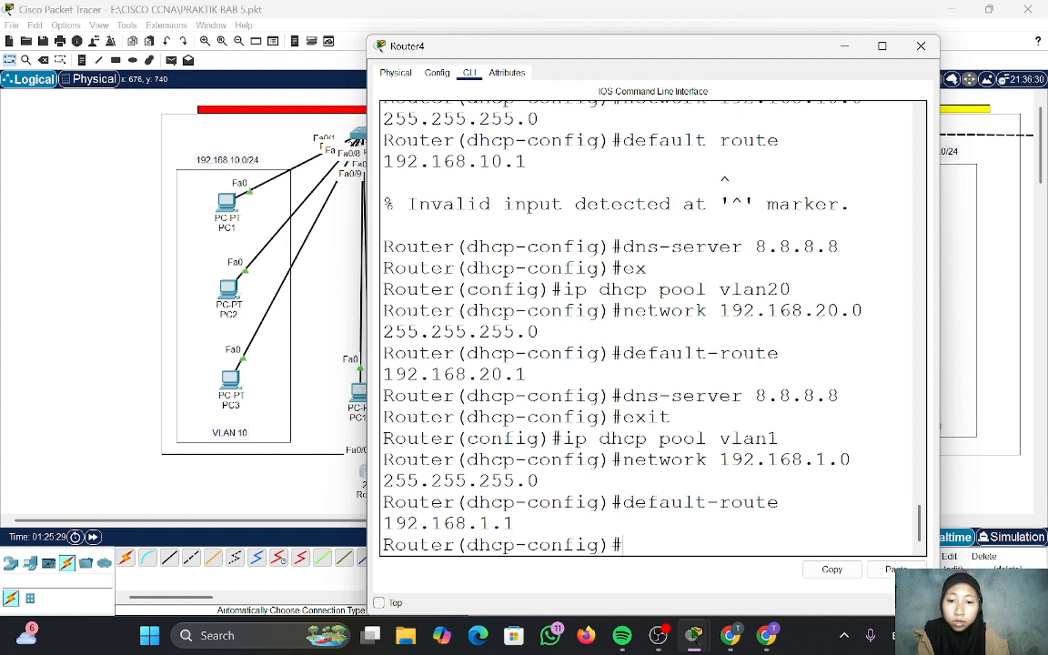
- Set the vlan1 pool's DNS server to 8.8.8.8
type("dns-")
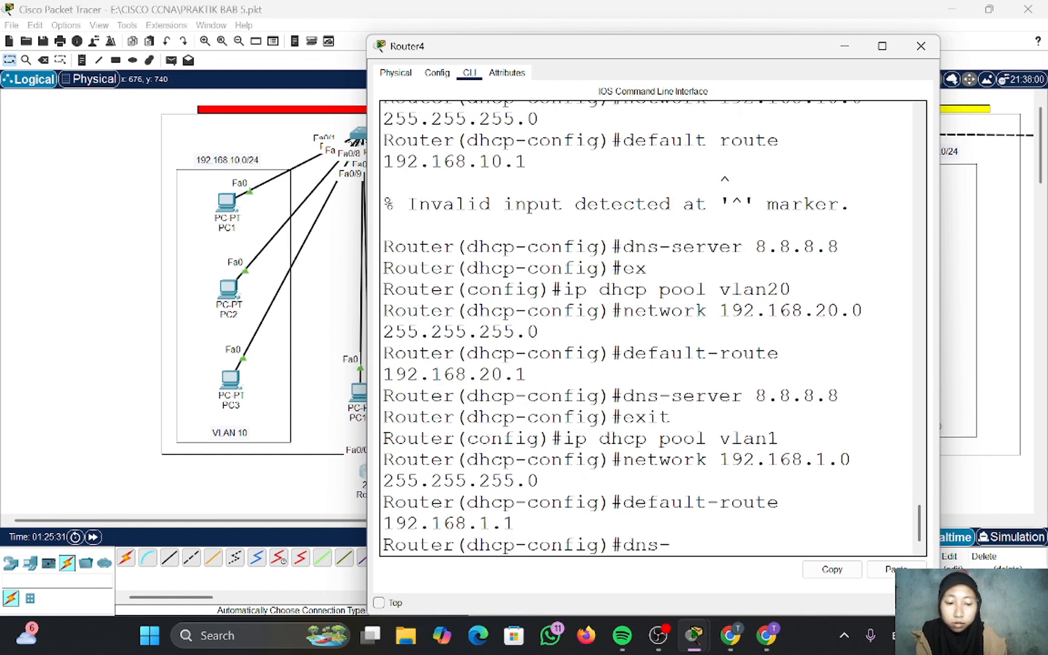
type("server")
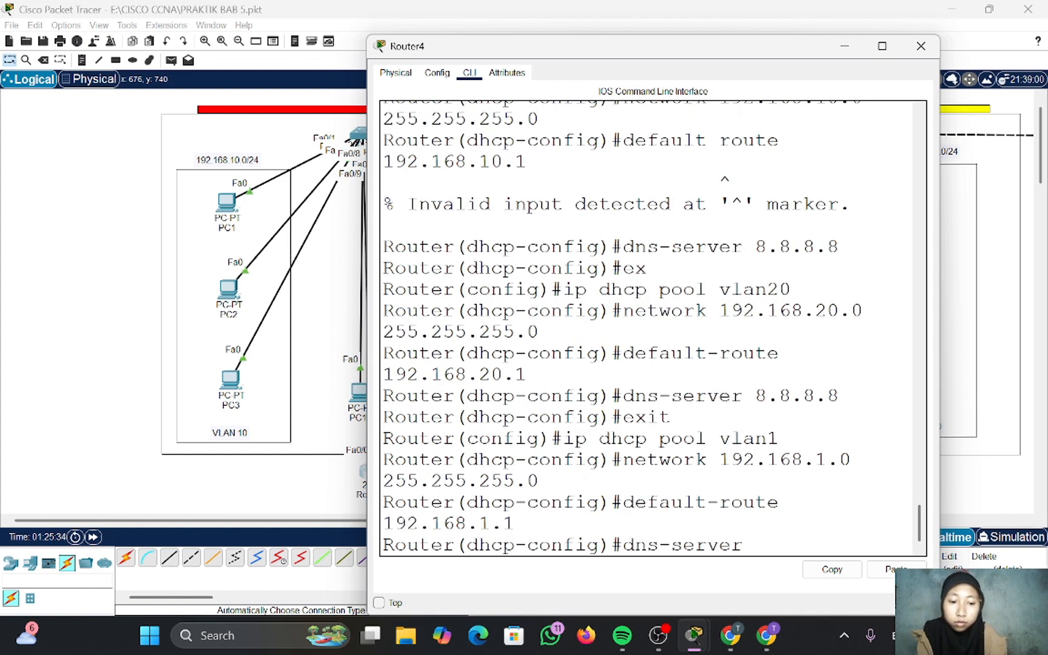
type(" 8.8.8.8")
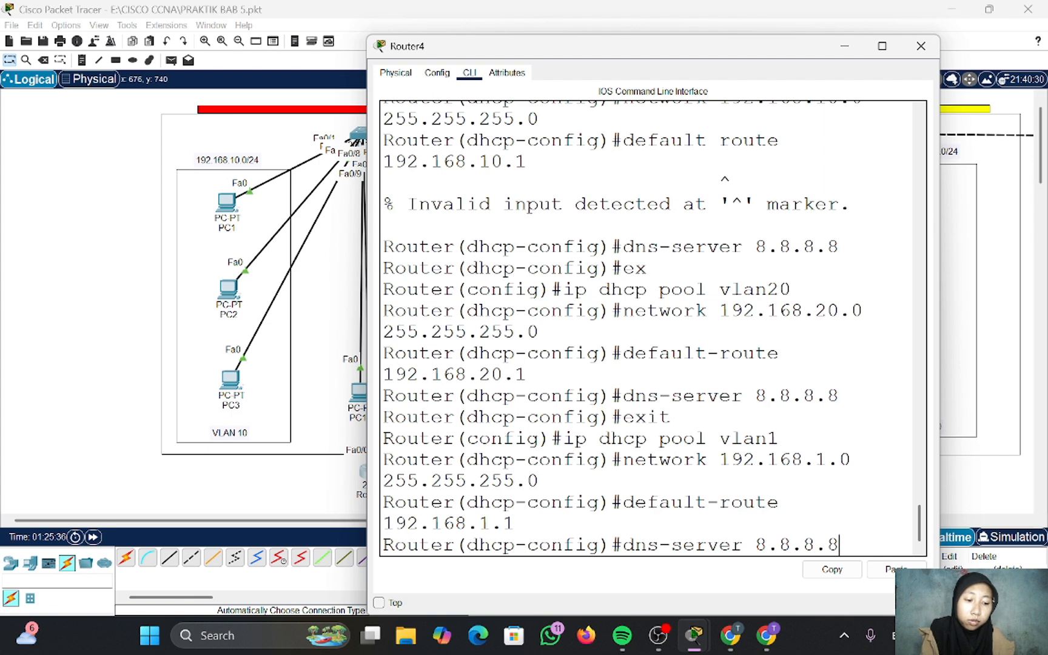
key("Return")
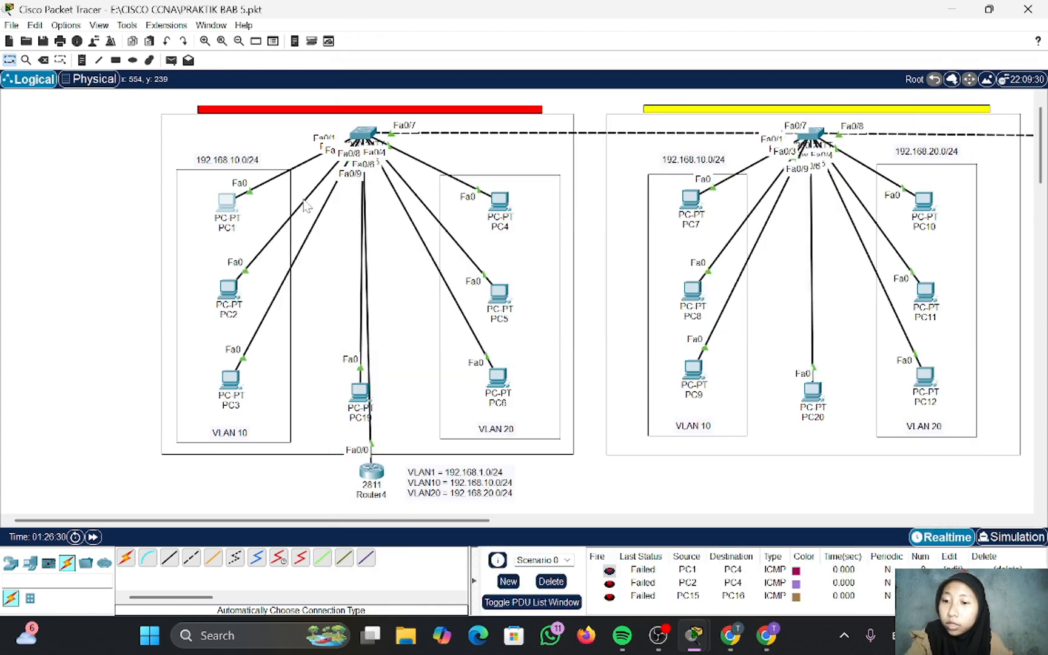
- Switch PC1's IPv4 configuration from static to DHCP and close its device window
left_click(231, 206)
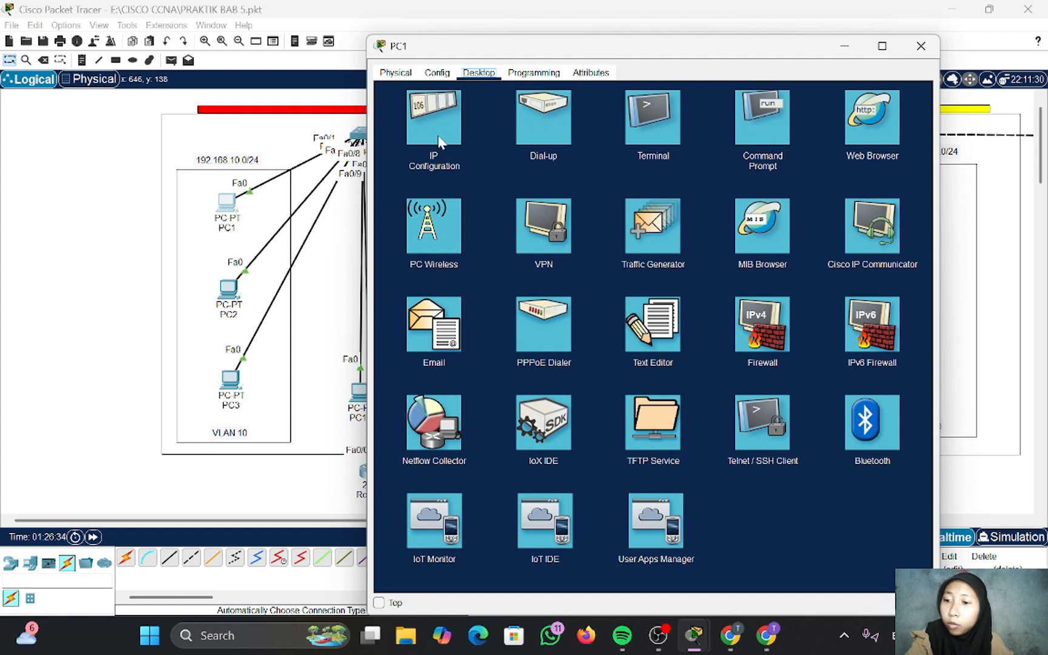
left_click(439, 137)
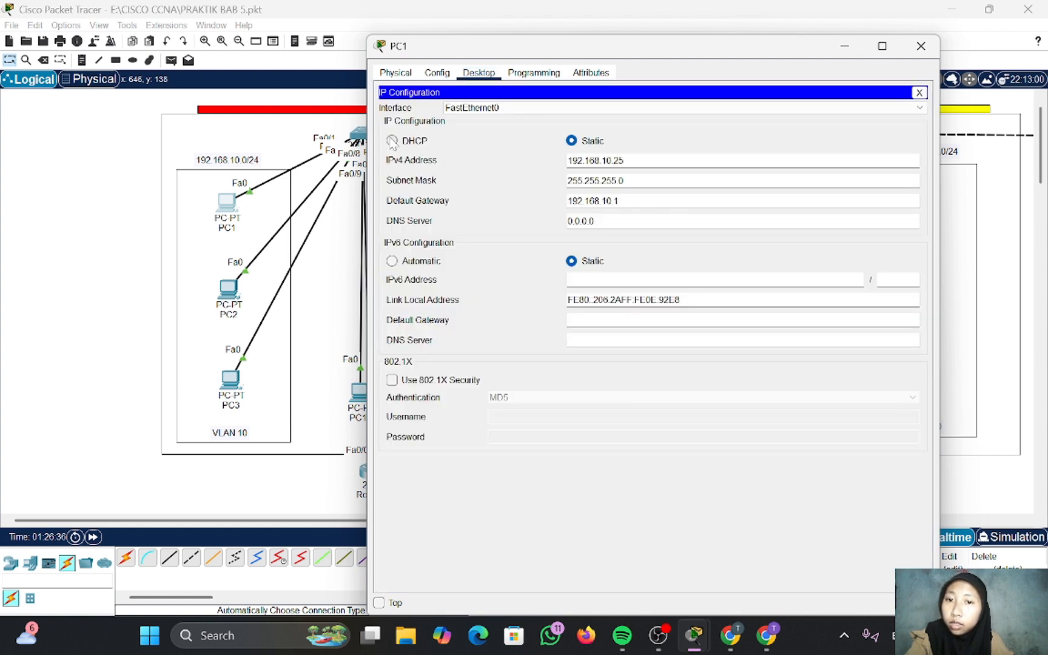
left_click(392, 141)
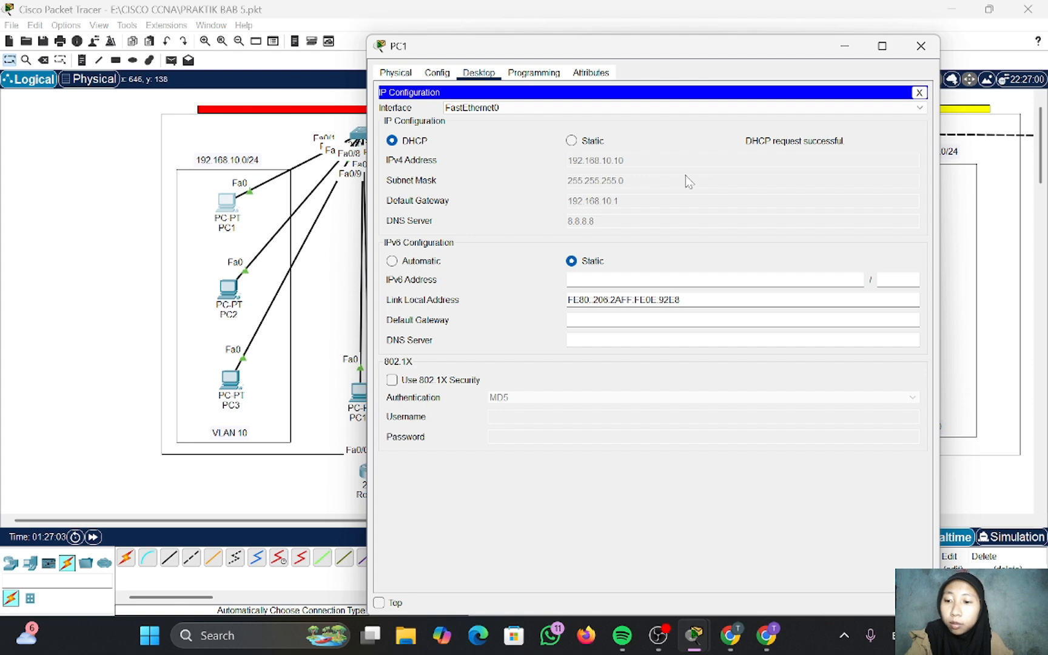
left_click(921, 46)
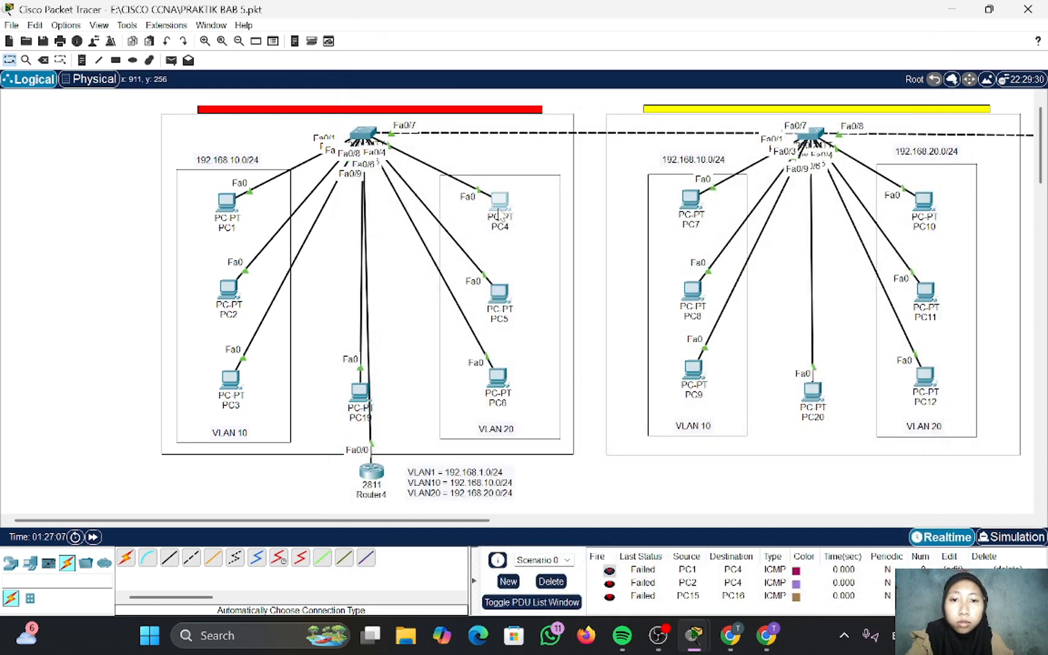
- Switch PC4's IPv4 configuration from static to DHCP
left_click(499, 209)
left_click(439, 125)
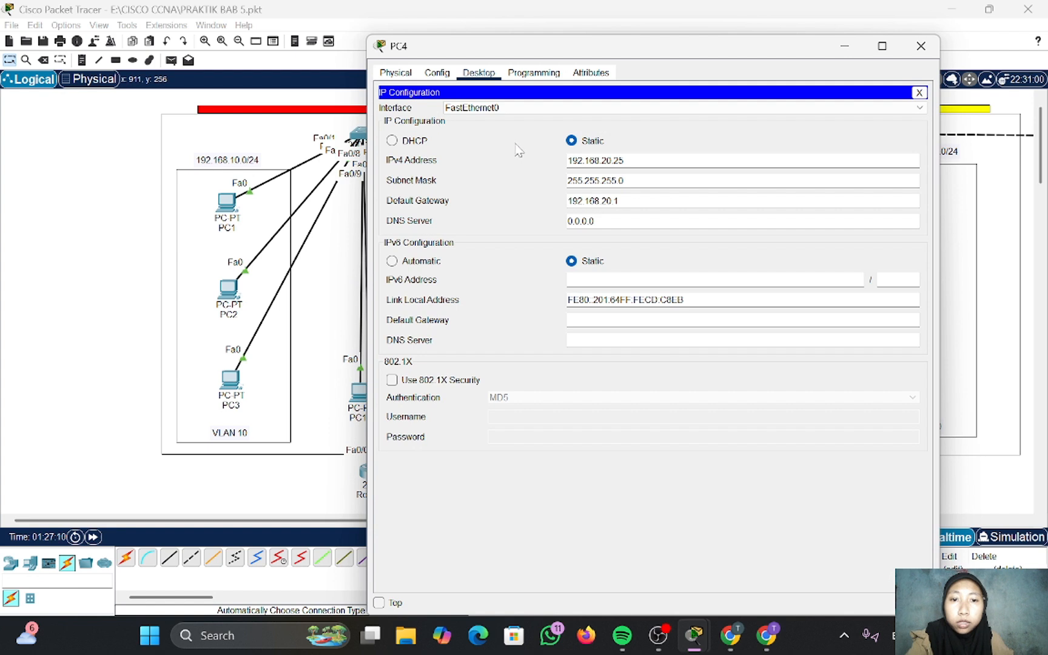
left_click(392, 141)
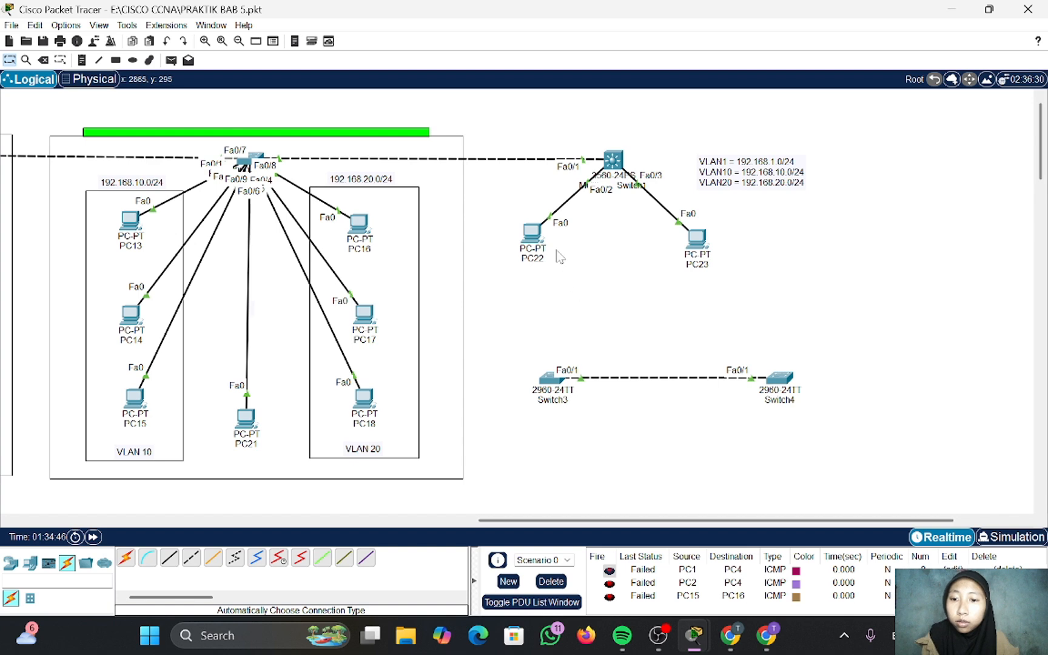
- Assign PC22 the static IPv4 address 192.168.10.5 in its IP configuration
left_click(531, 238)
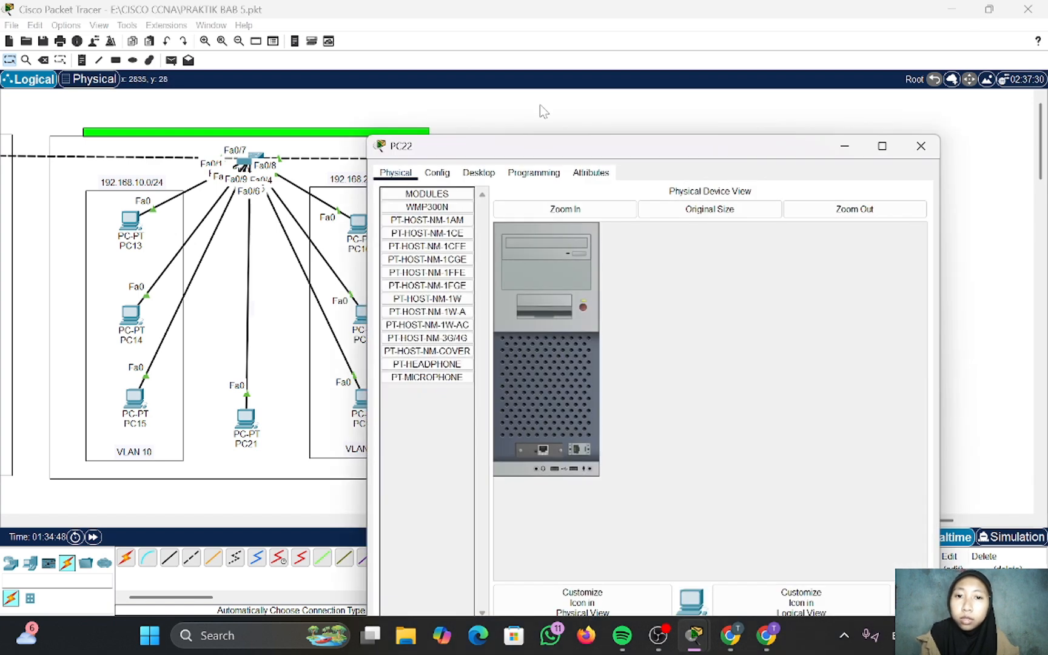
left_click(441, 174)
left_click(478, 172)
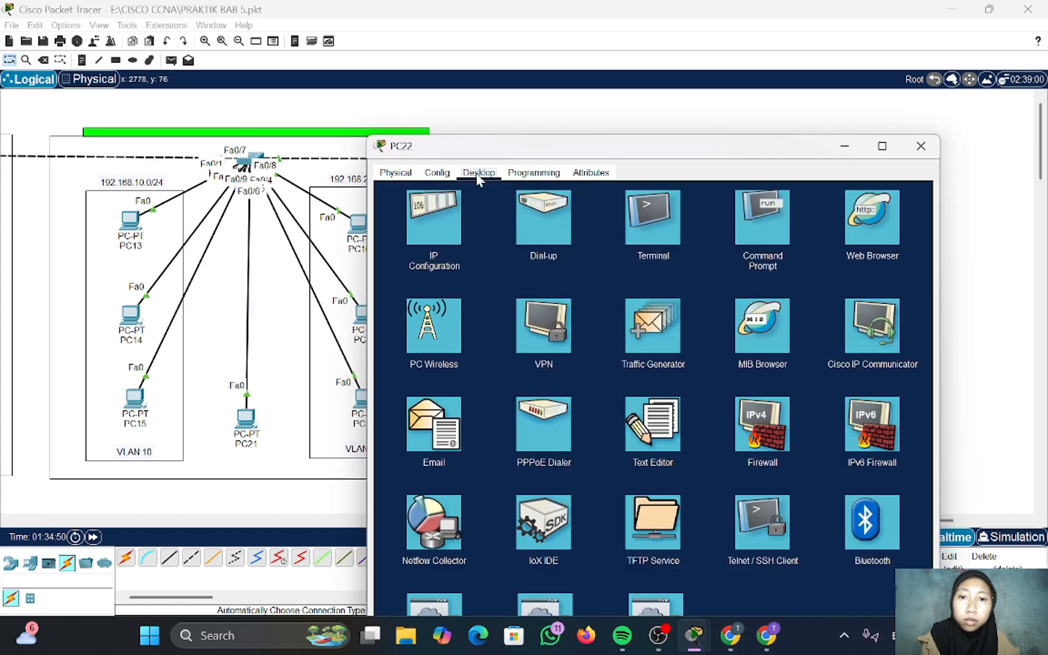
left_click(443, 220)
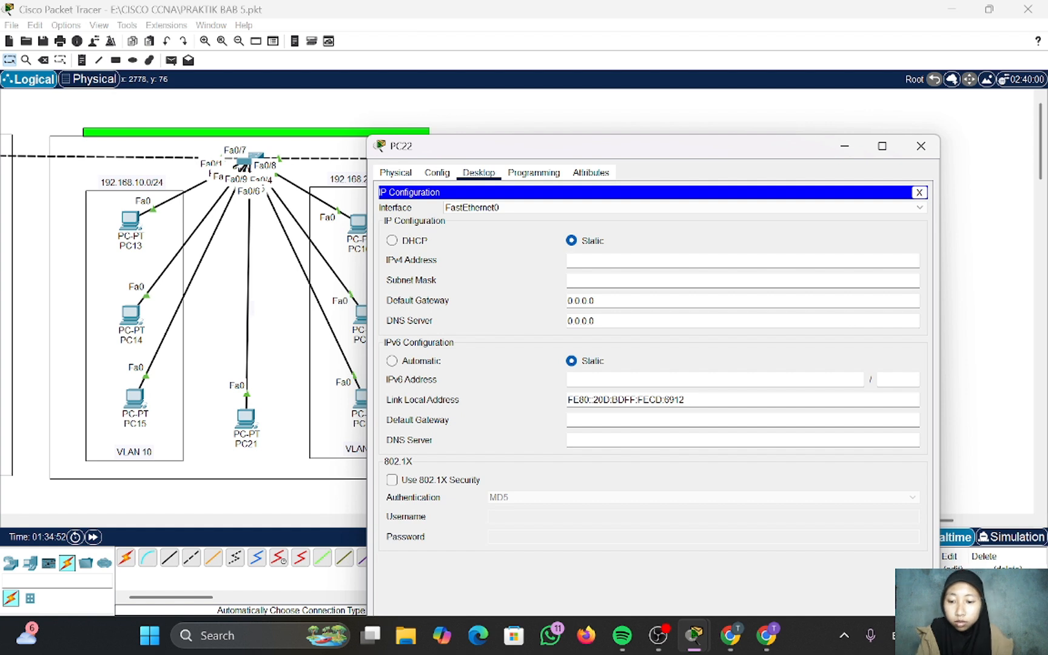
type("192.168")
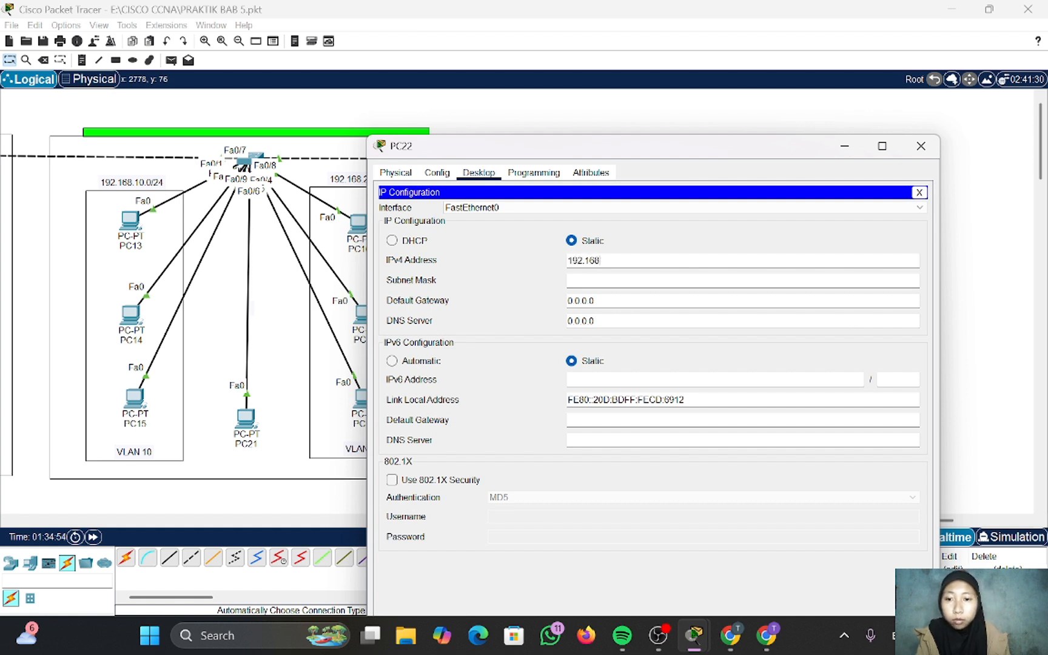
type(".10.5")
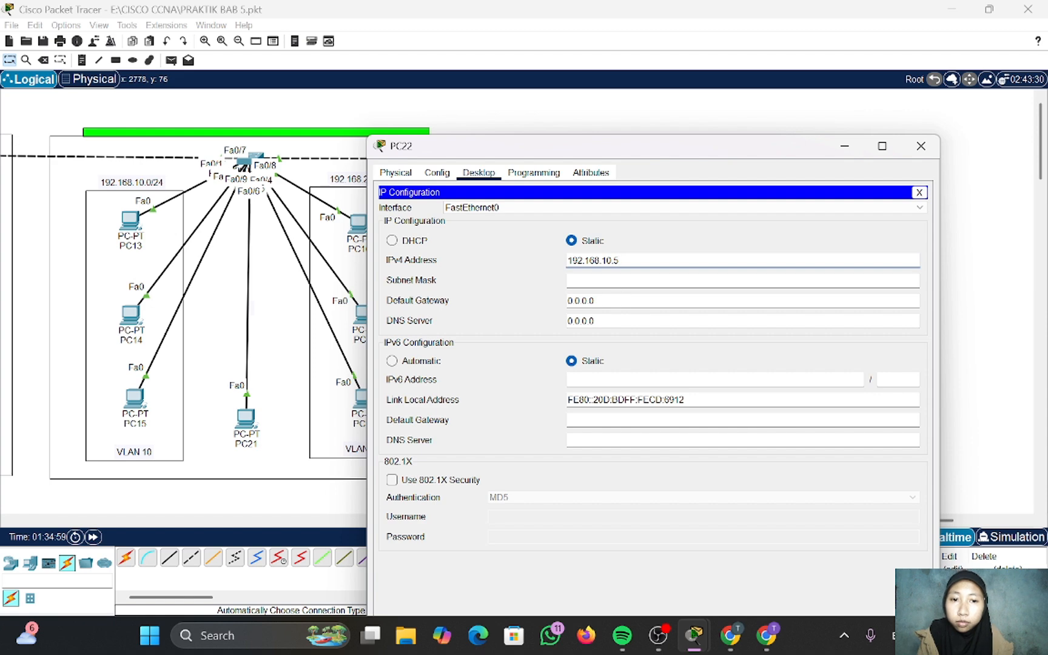
key("Tab")
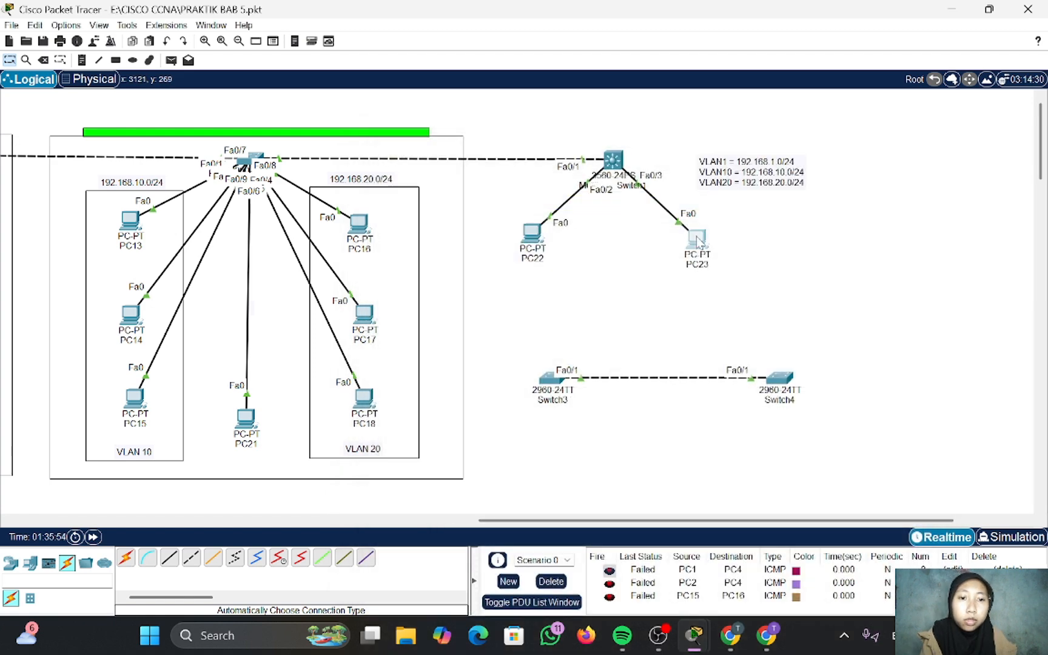
- Assign PC23 the static IPv4 address 192.168.20.55 with subnet mask 255.255.255.0 and close its device window
double_click(695, 229)
left_click(437, 115)
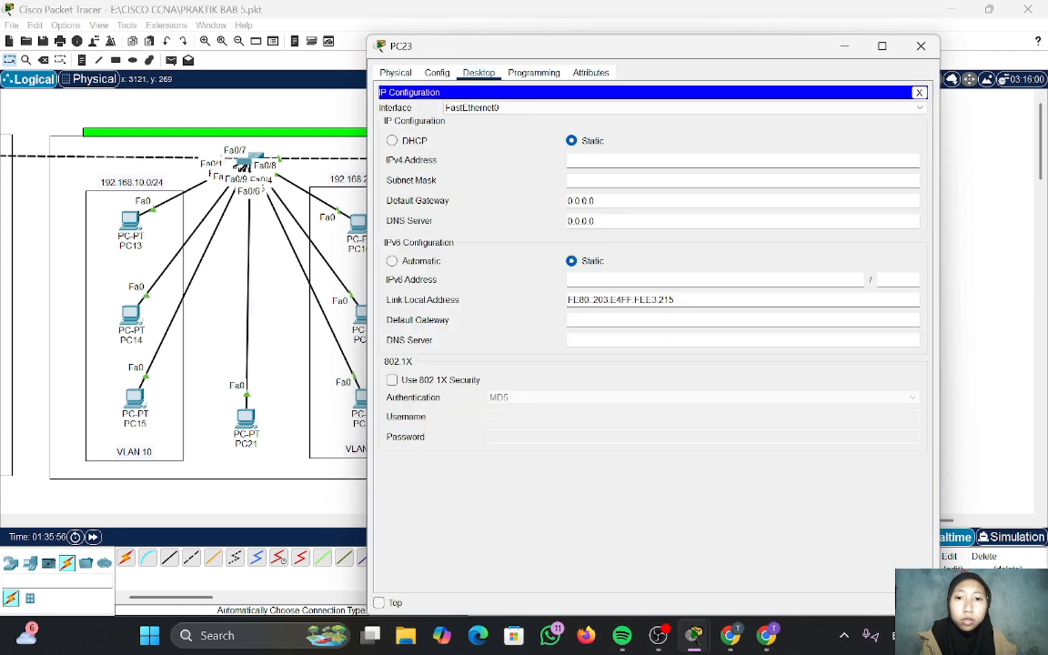
type("192.1")
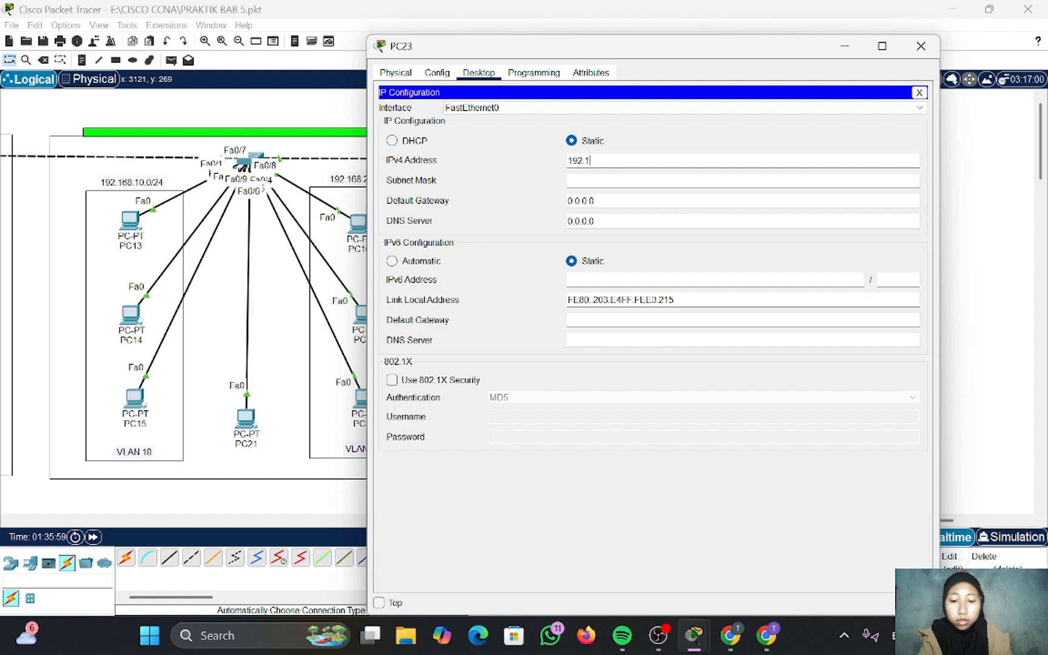
type("68.20")
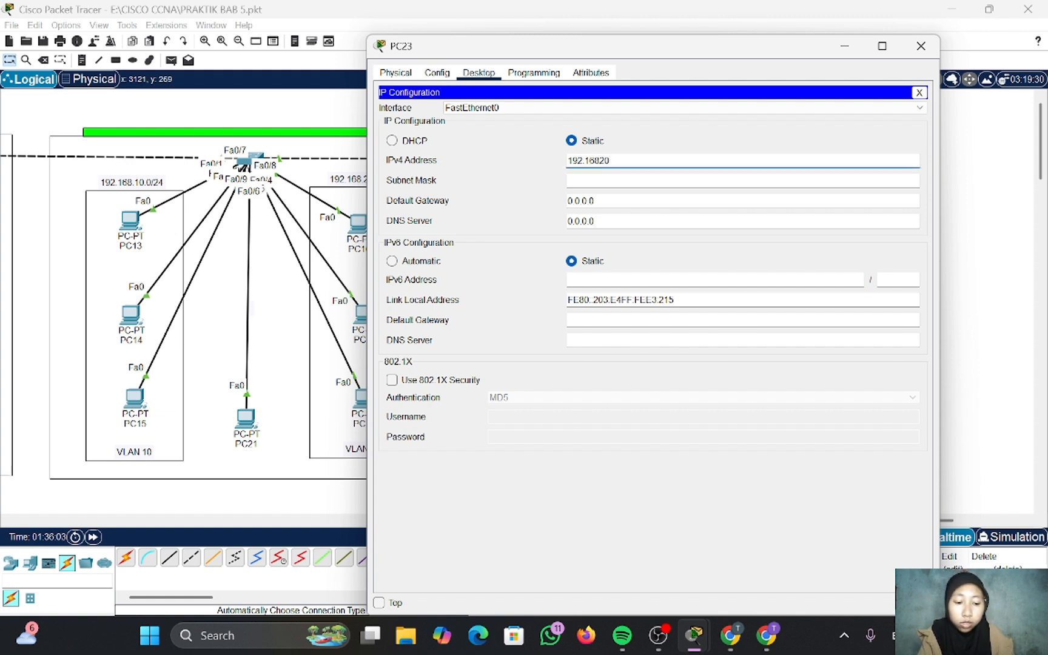
key("Left")
key("Left")
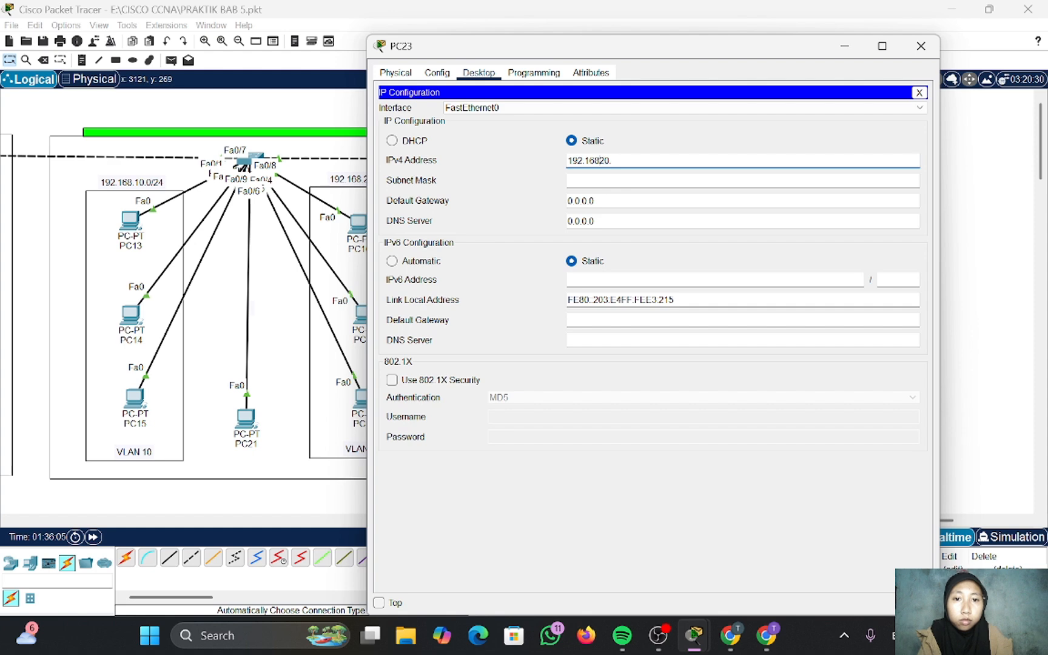
type(".20.55")
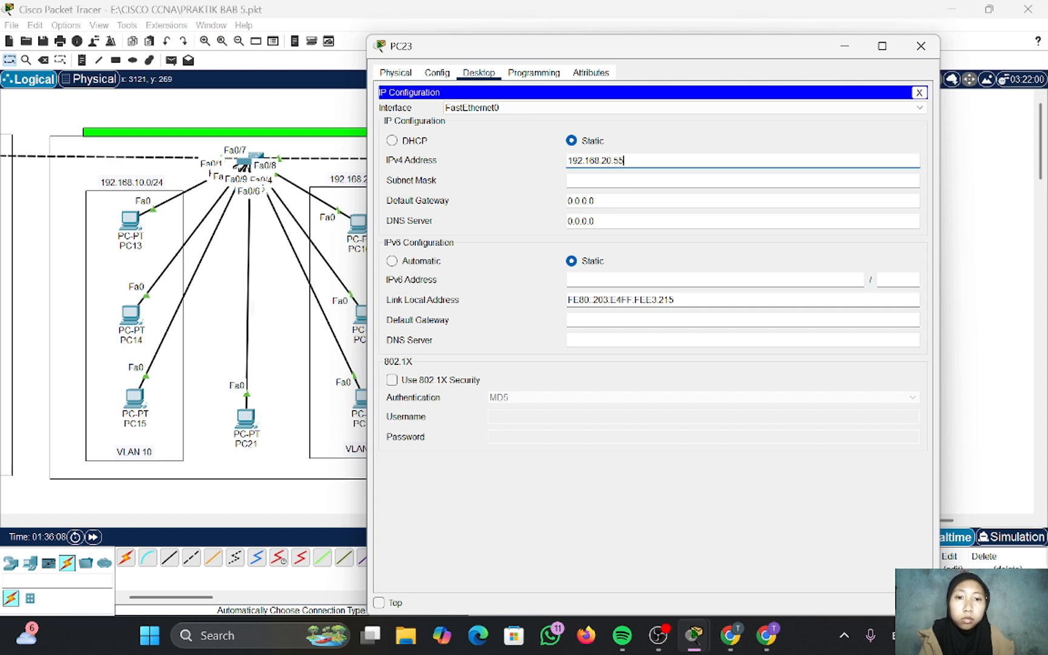
key("Tab")
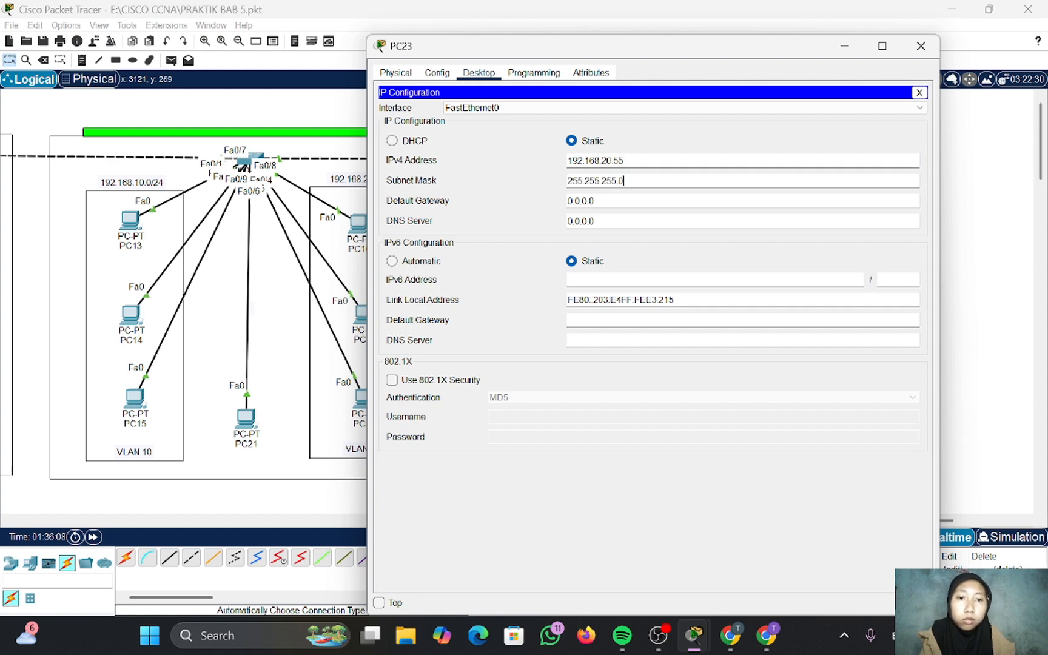
left_click(921, 45)
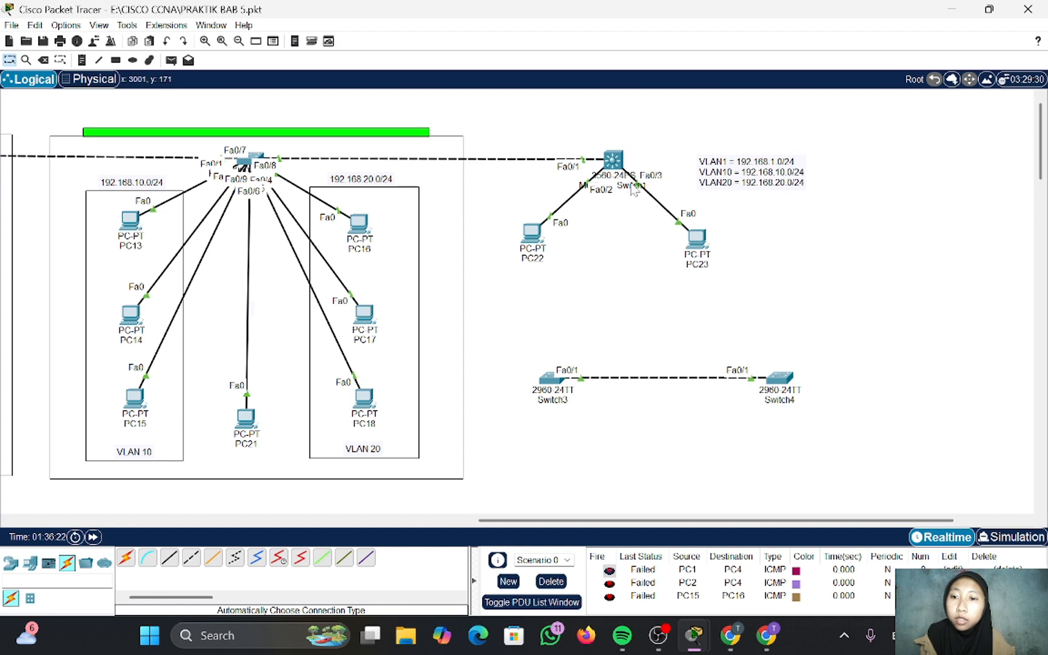
- Open the command line of Multilayer Switch1 and enter global configuration mode
left_click(611, 160)
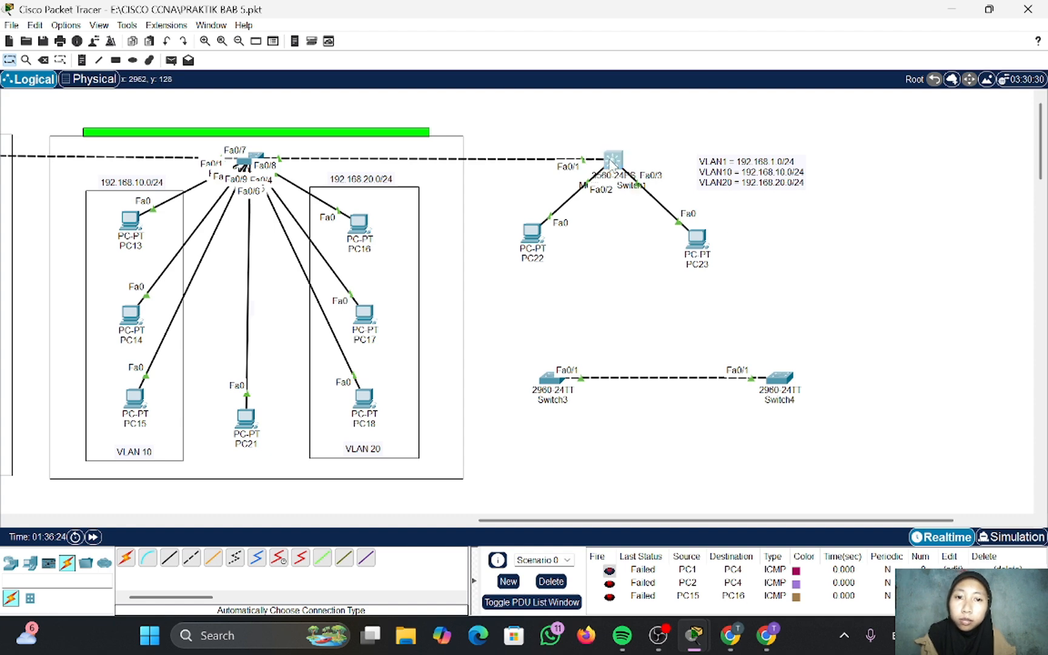
left_click(470, 74)
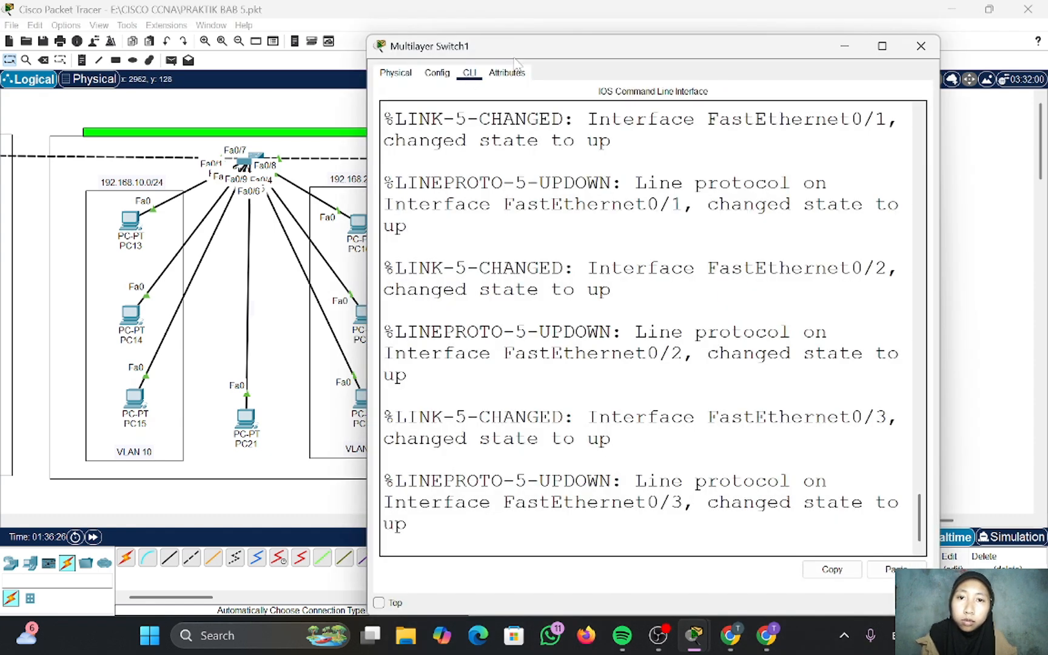
left_click_drag(519, 48, 554, 37)
key("Return")
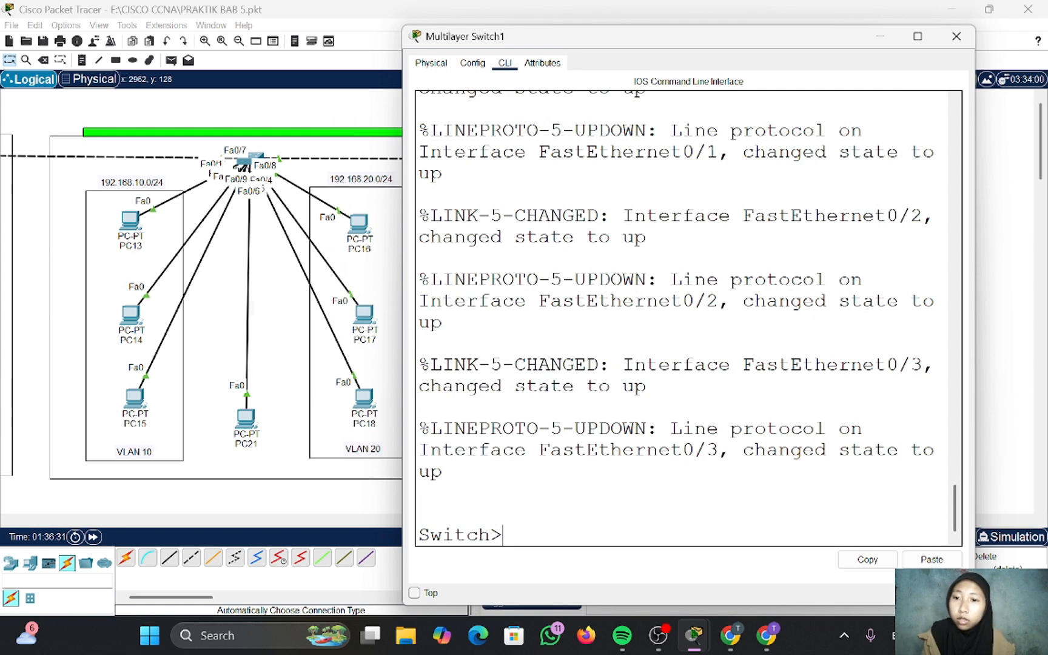
type("en")
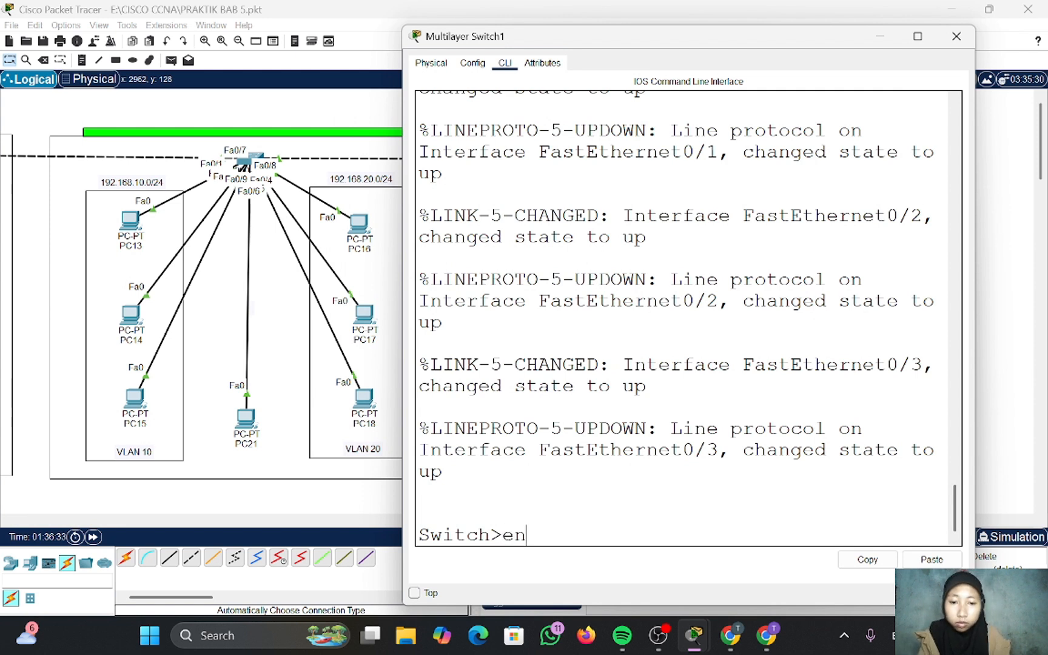
key("Return")
type("conf t")
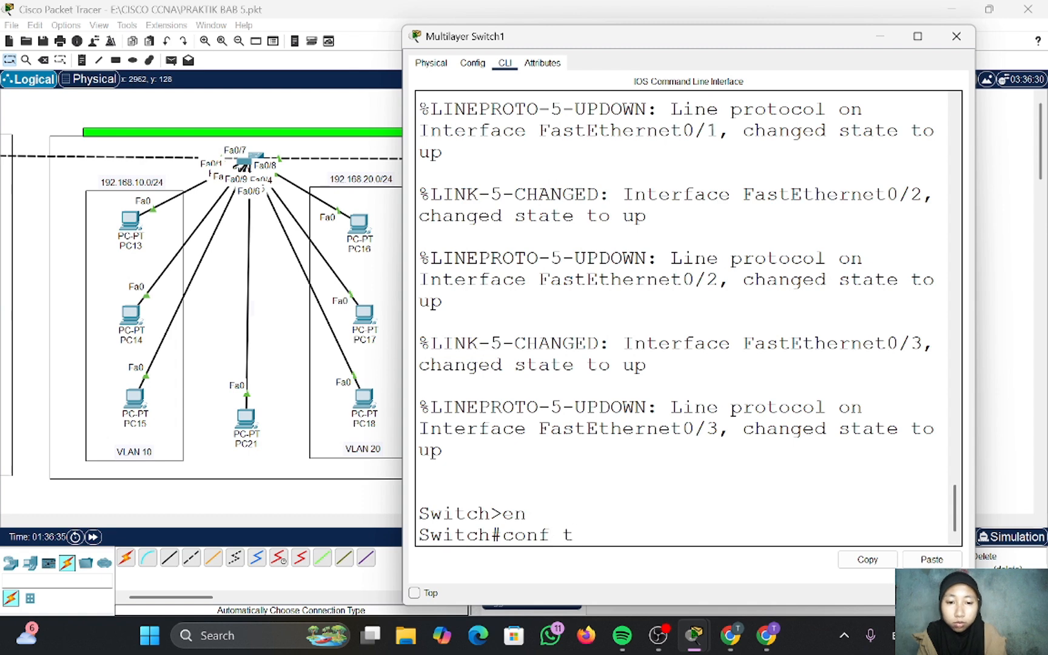
key("Return")
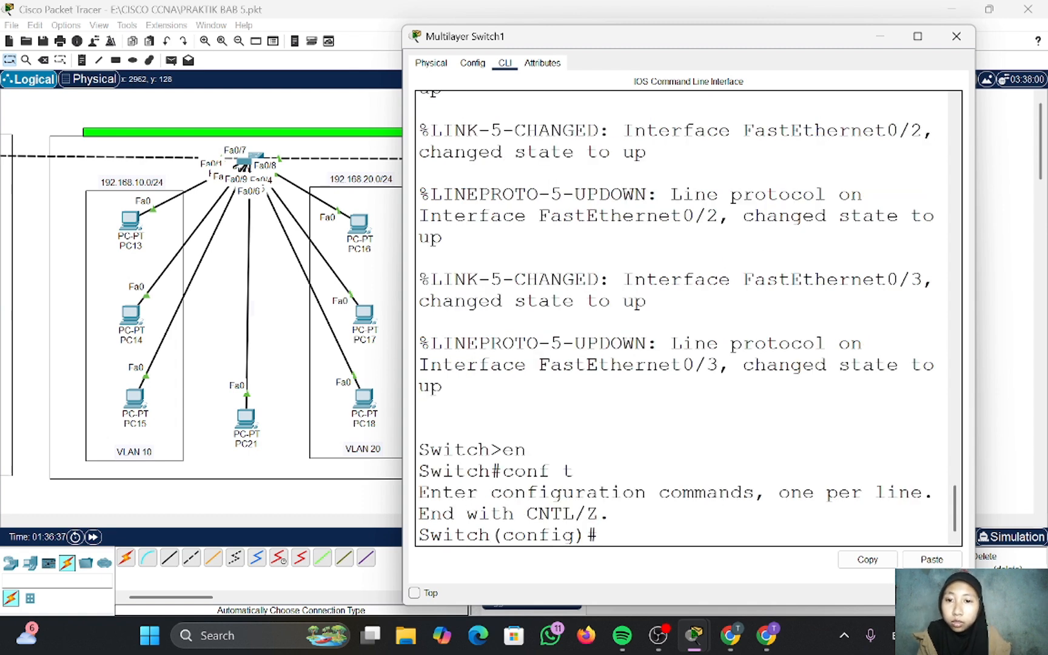
- Create VLAN 10 on Multilayer Switch1, name it programing, and return to global configuration mode
type("vlan 10")
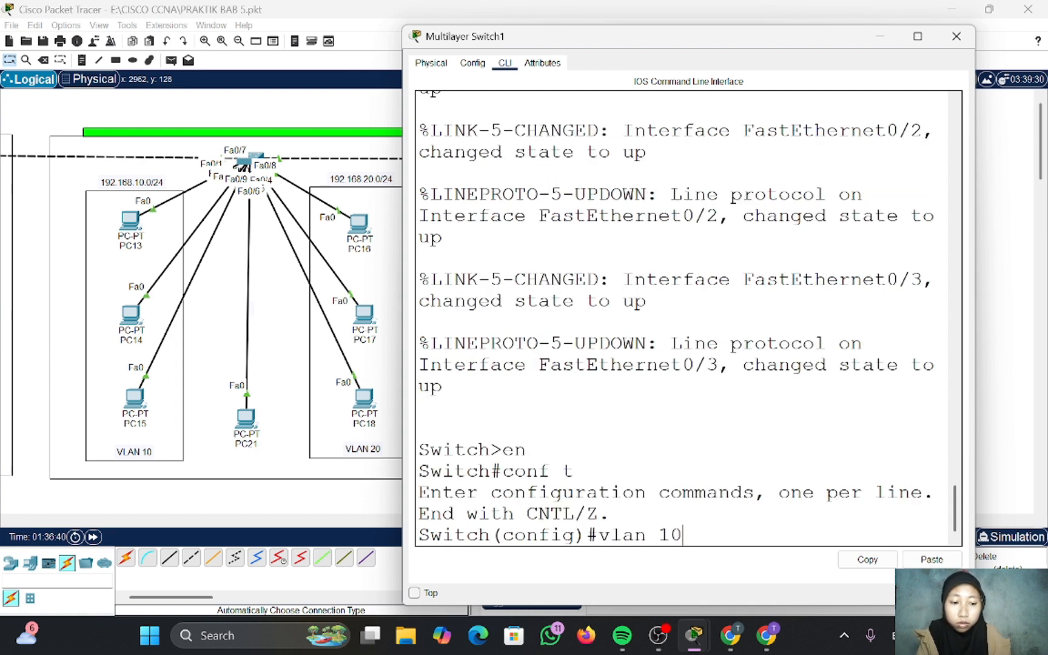
key("Return")
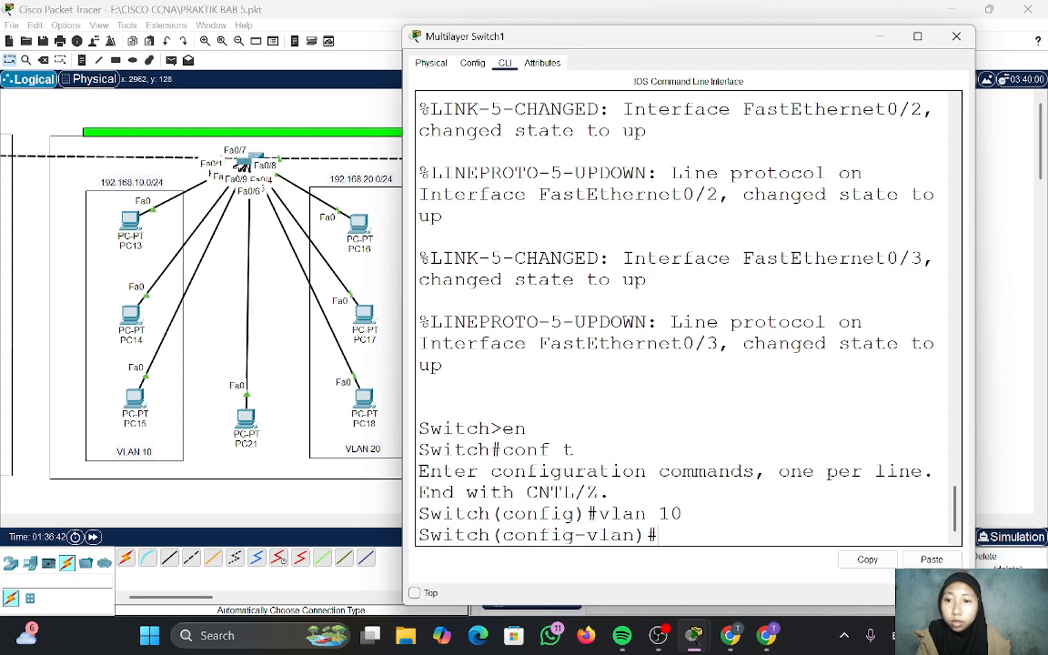
type("name programing")
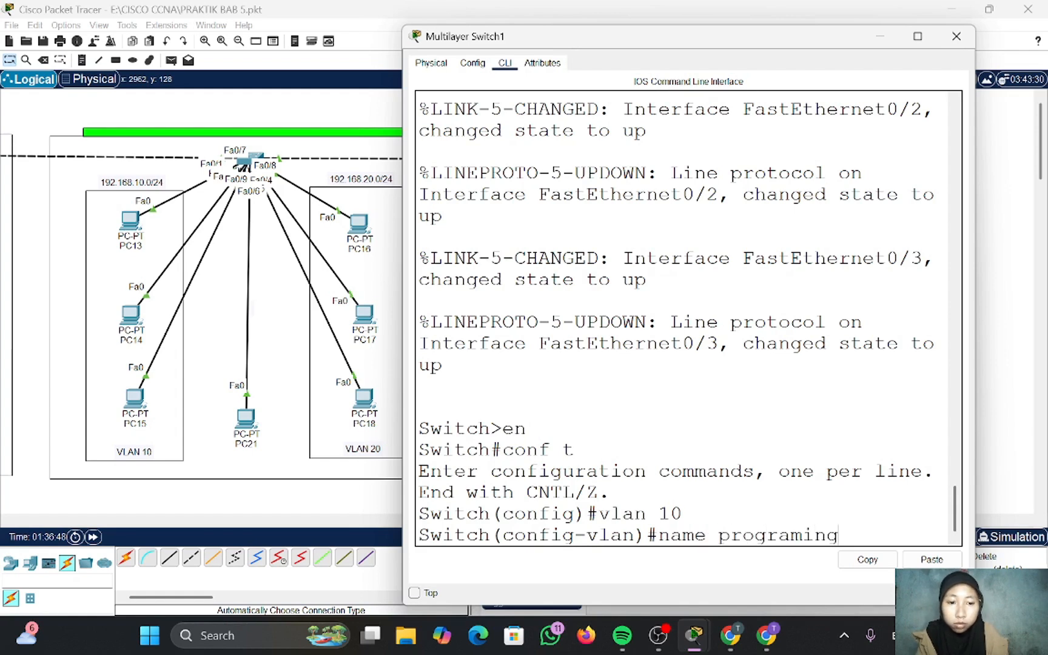
key("Return")
type("ex")
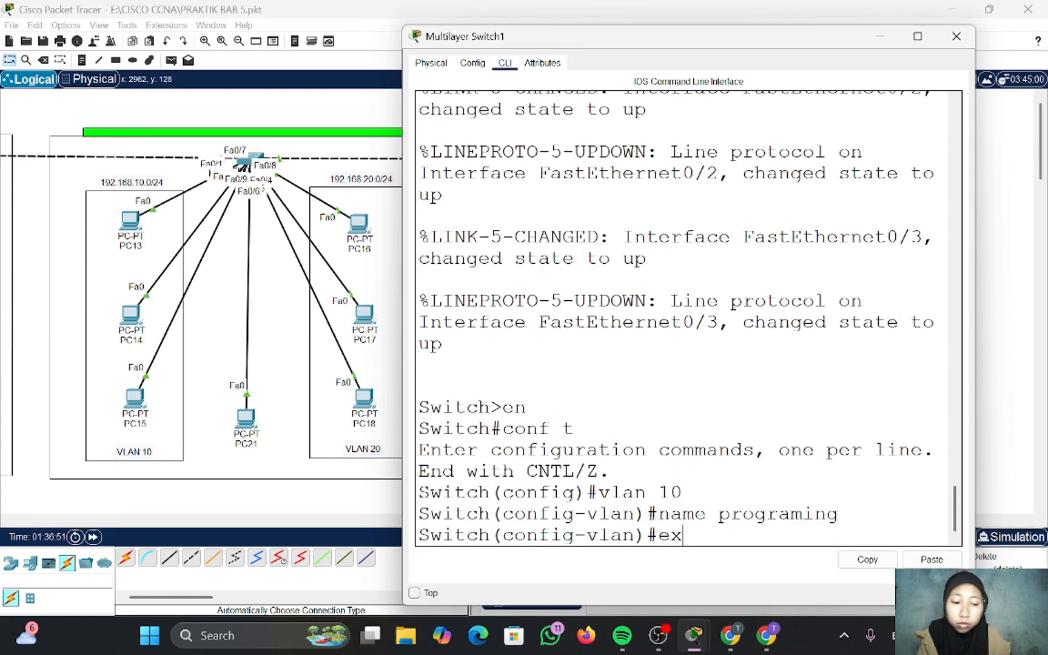
key("Return")
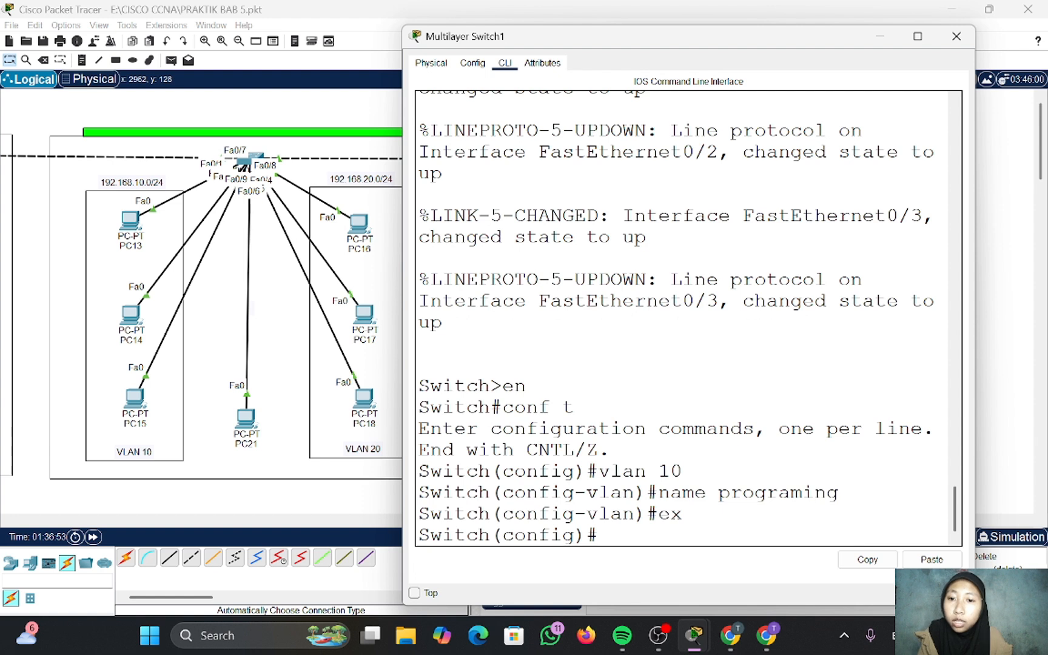
- Create VLAN 20 on Multilayer Switch1, name it marketing, and return to global configuration mode
type("v")
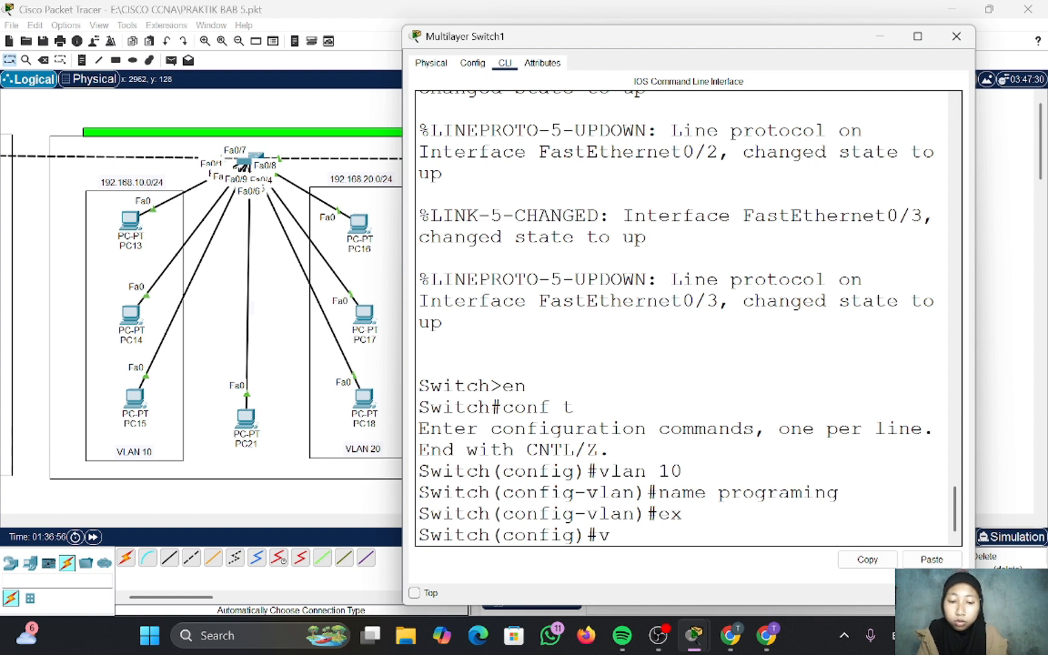
type("lan 20")
key("Return")
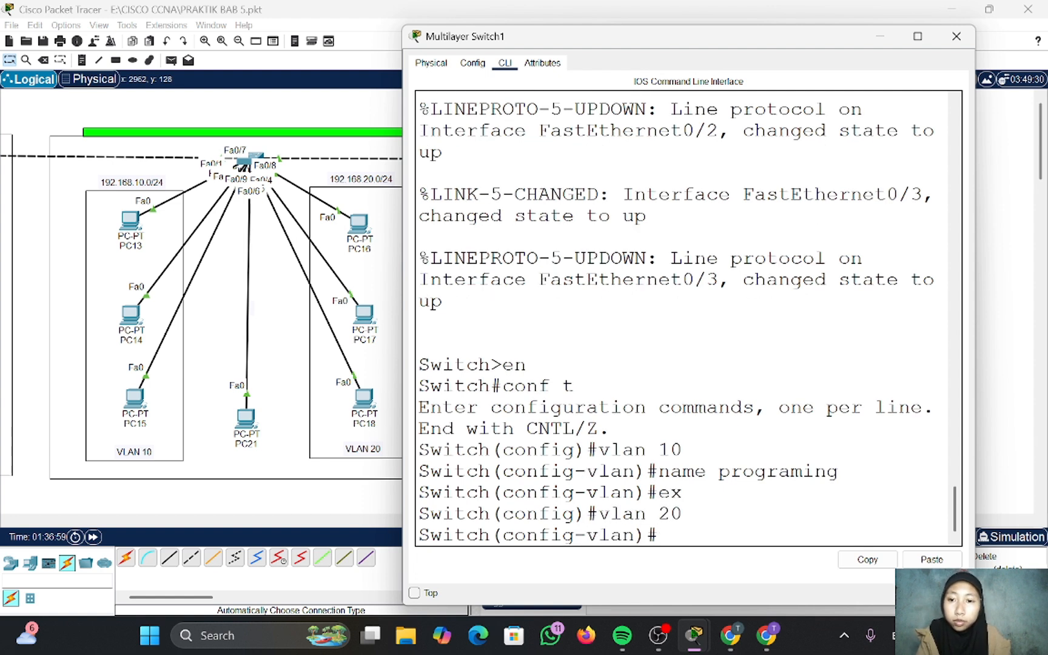
type("name m")
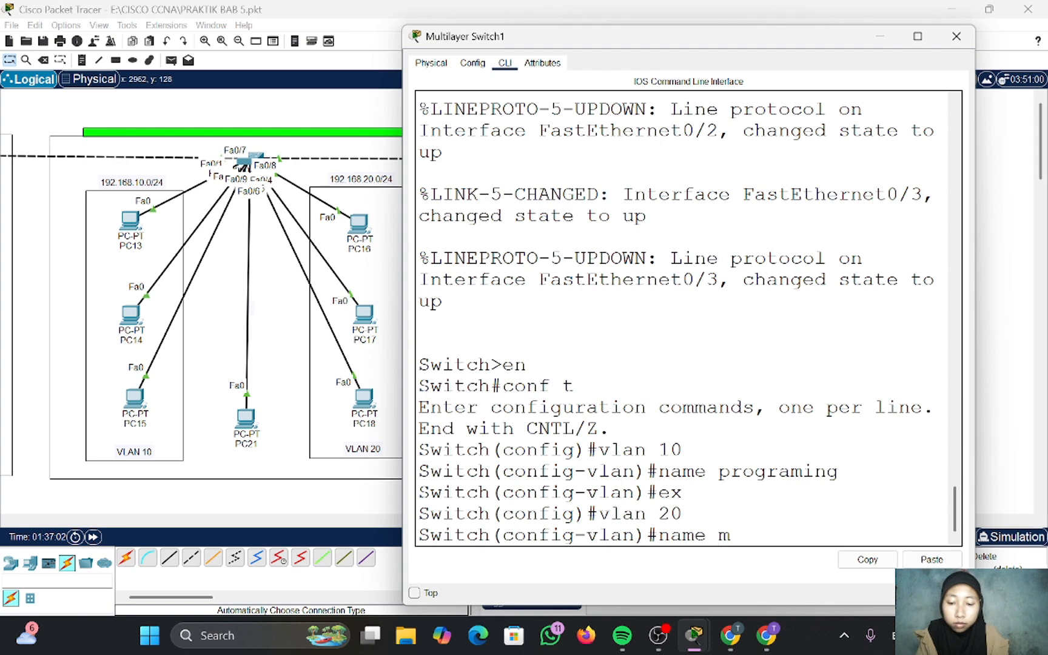
type("arketing")
key("Return")
type("ex")
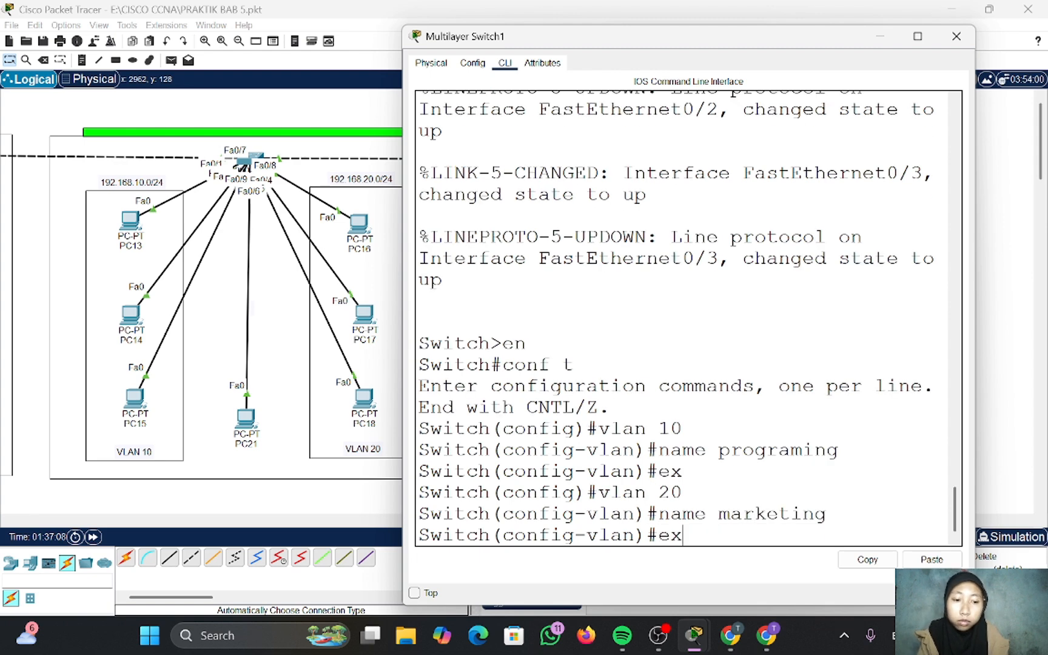
key("Return")
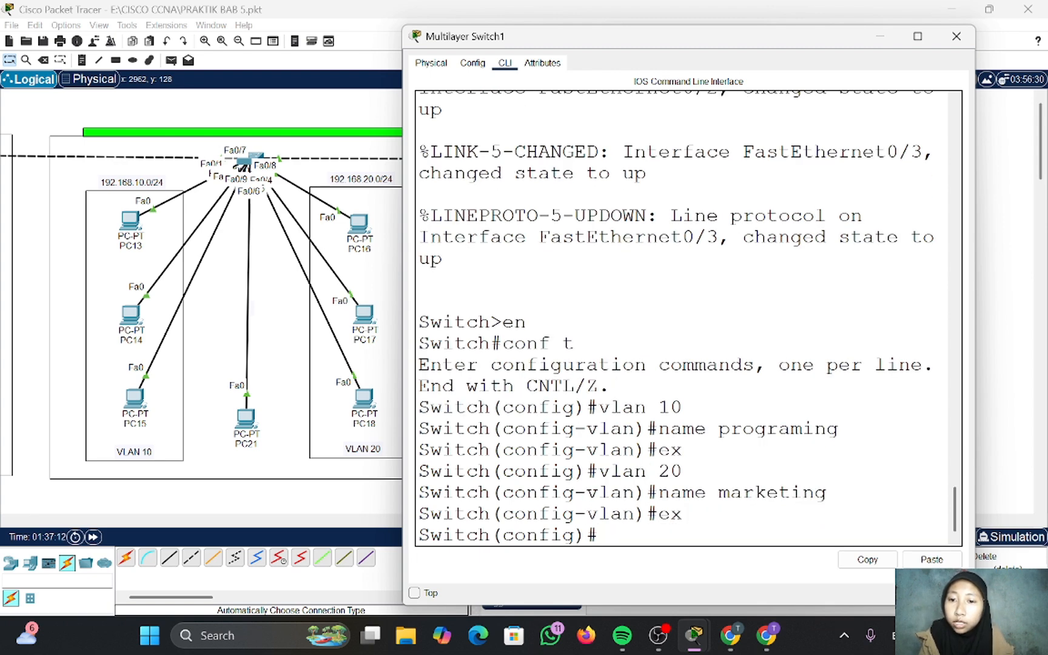
- Enter interface fa0/2 on Multilayer Switch1 and set its switchport mode to access
type("interface")
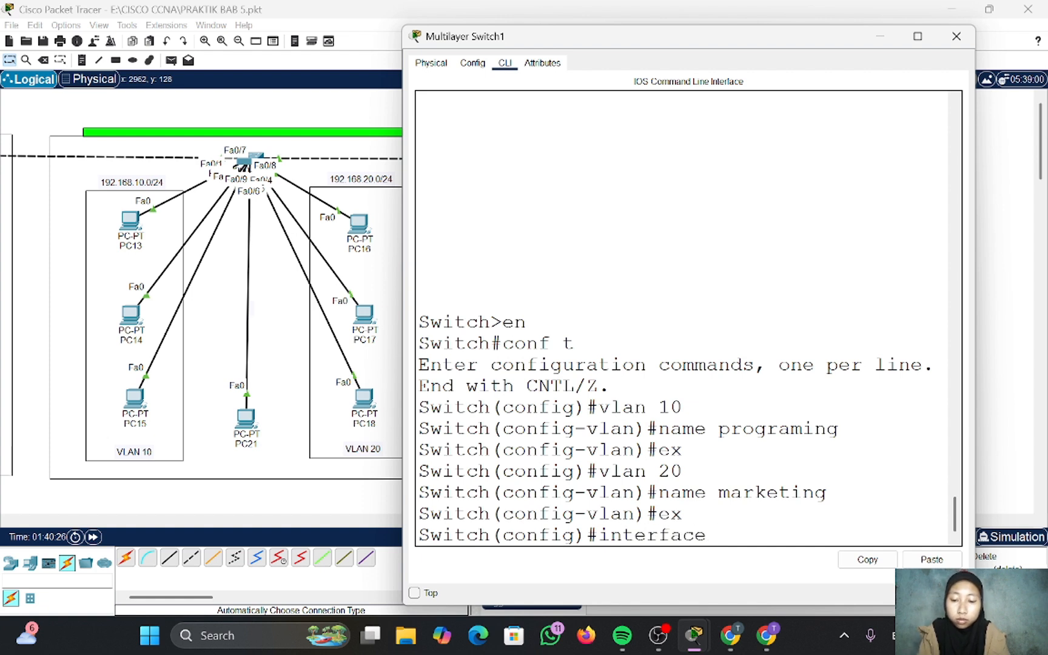
type(" fa0/2")
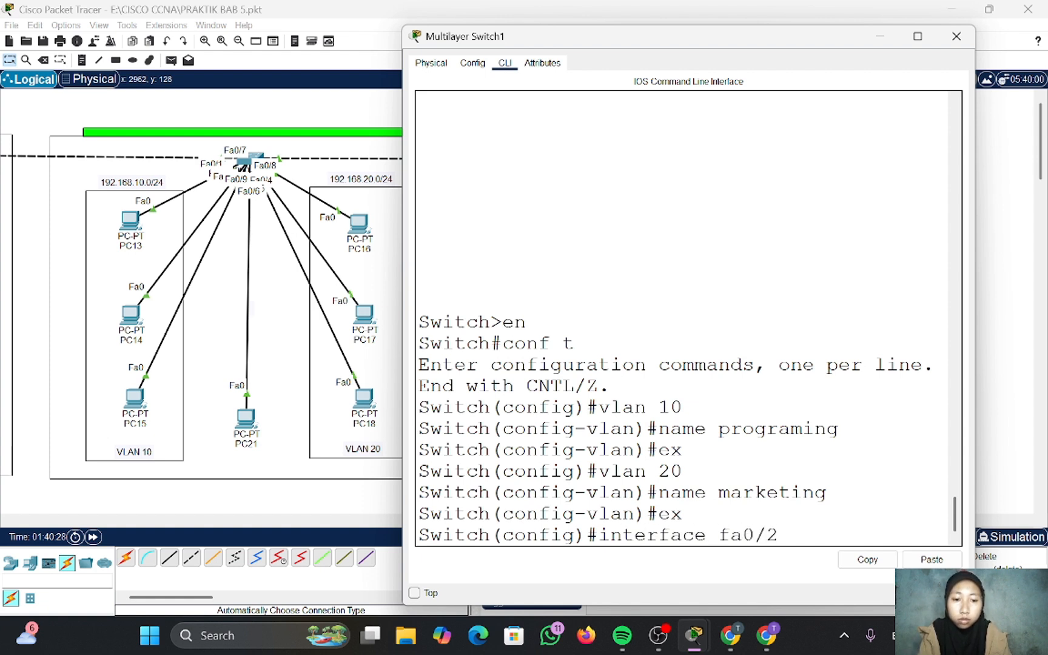
key("Return")
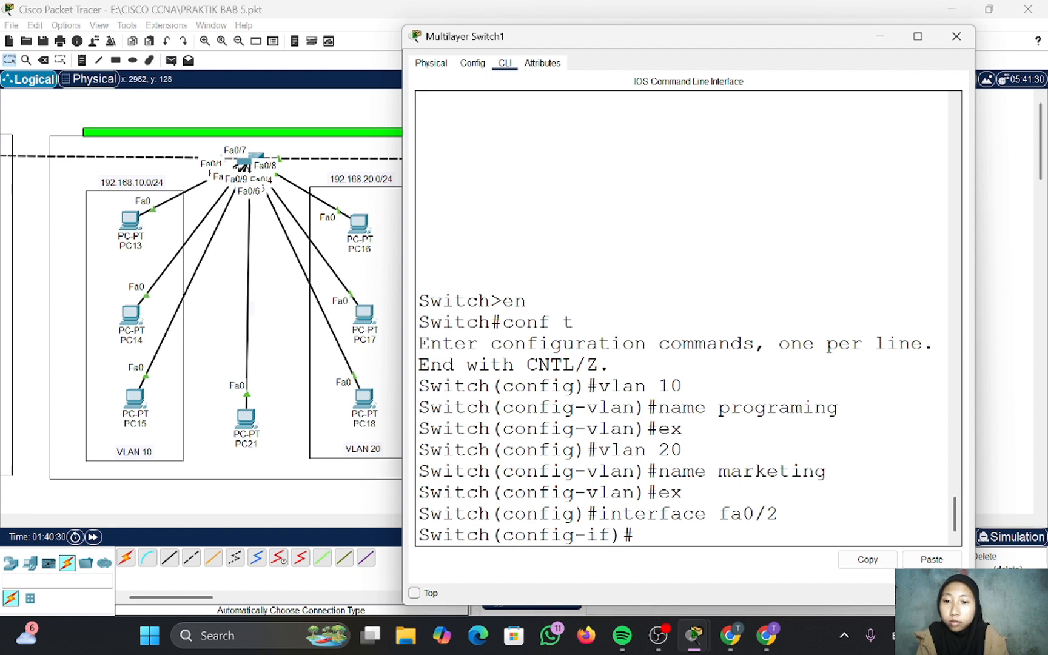
type("switch")
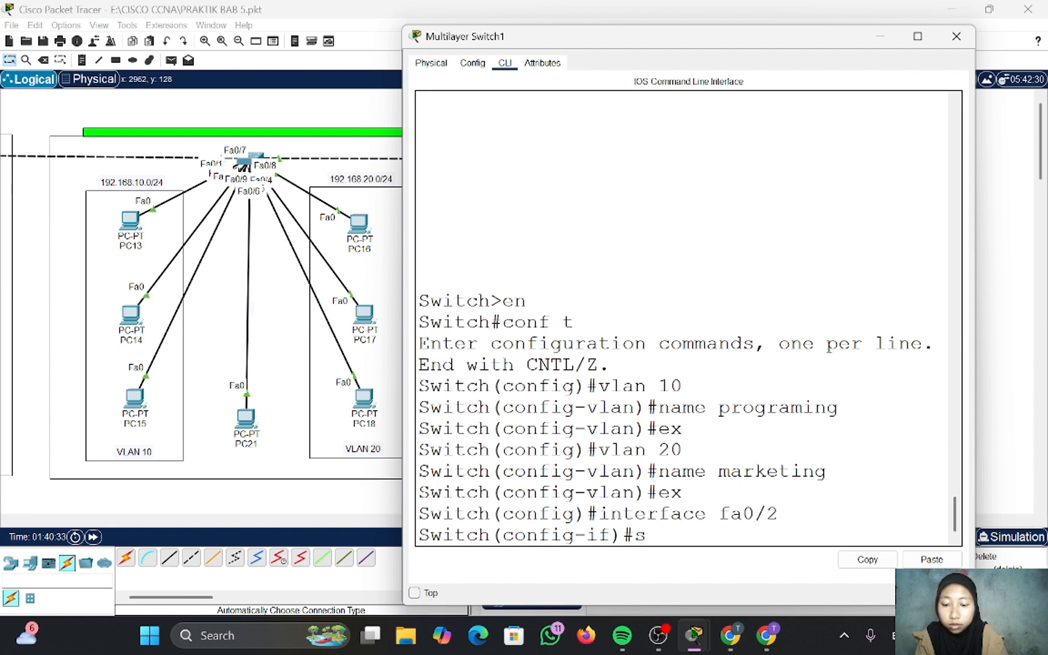
type("p")
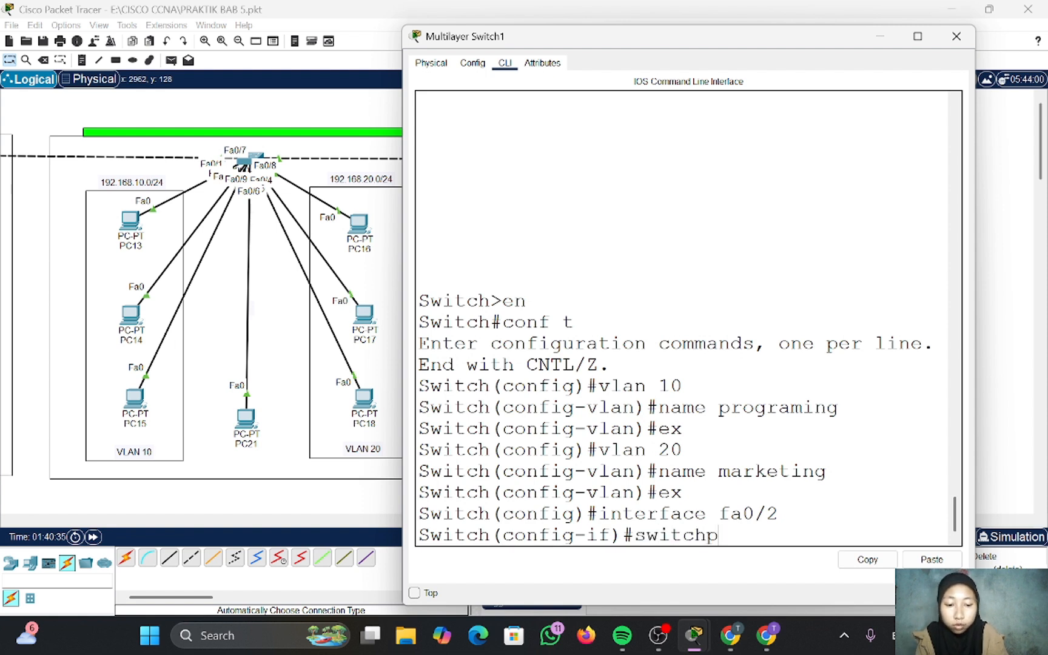
type("ort m")
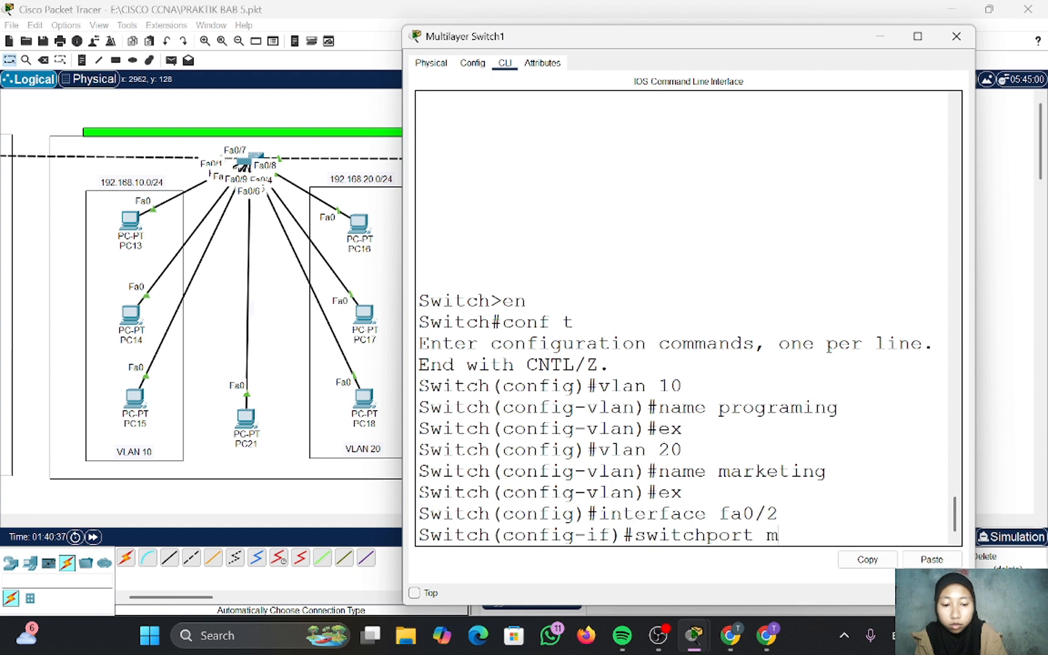
type("ode accress")
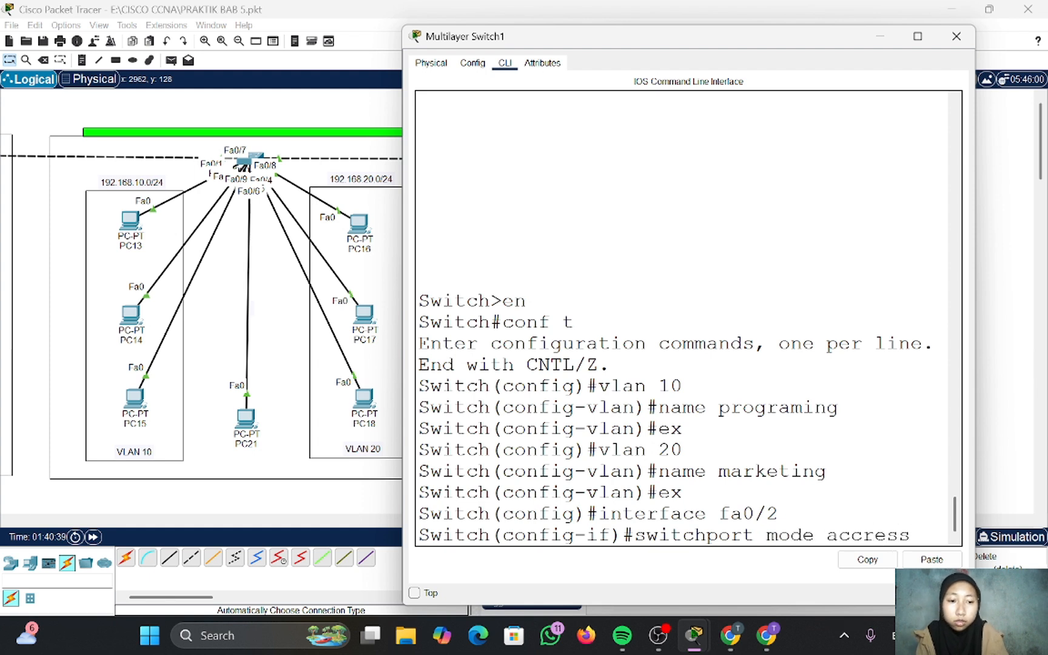
key("Left")
key("BackSpace")
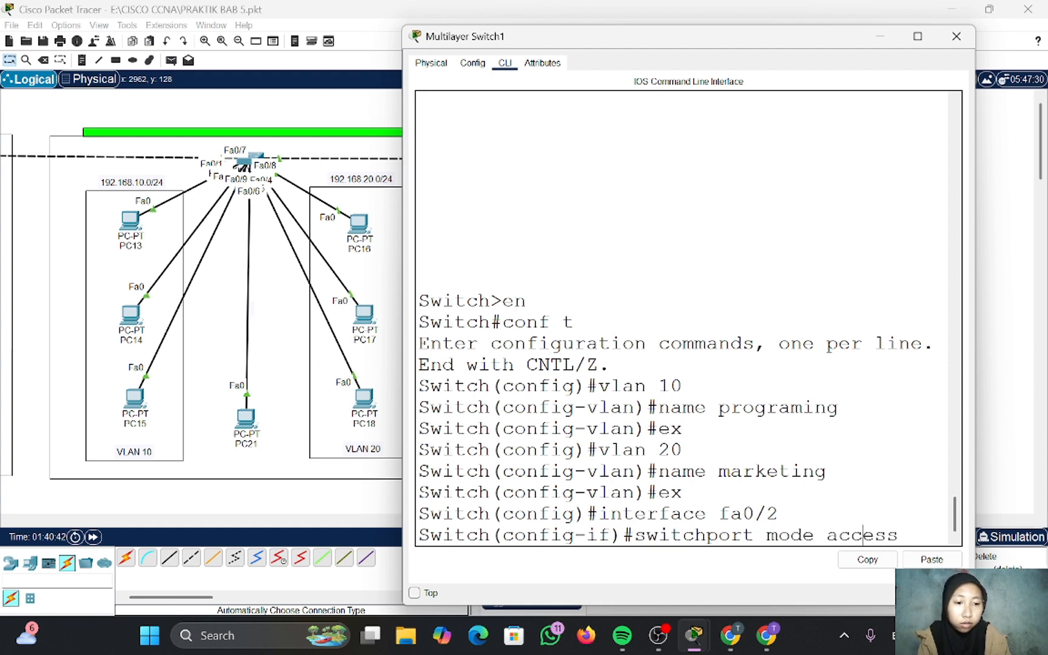
key("Return")
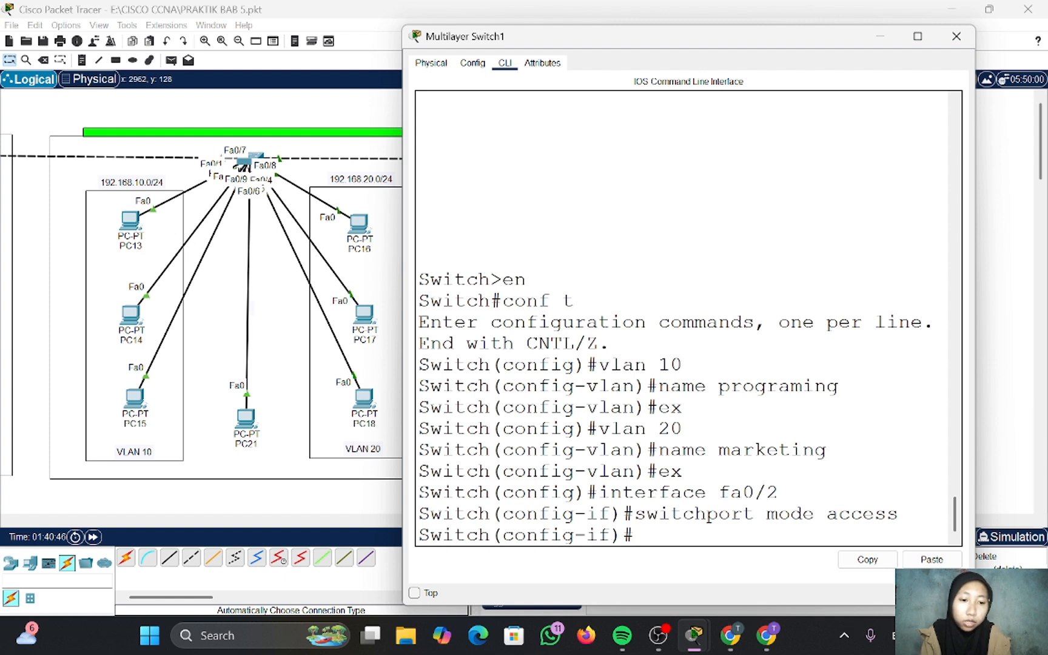
- Assign interface fa0/2 to access VLAN 10 and return to global configuration mode
type("switchpor")
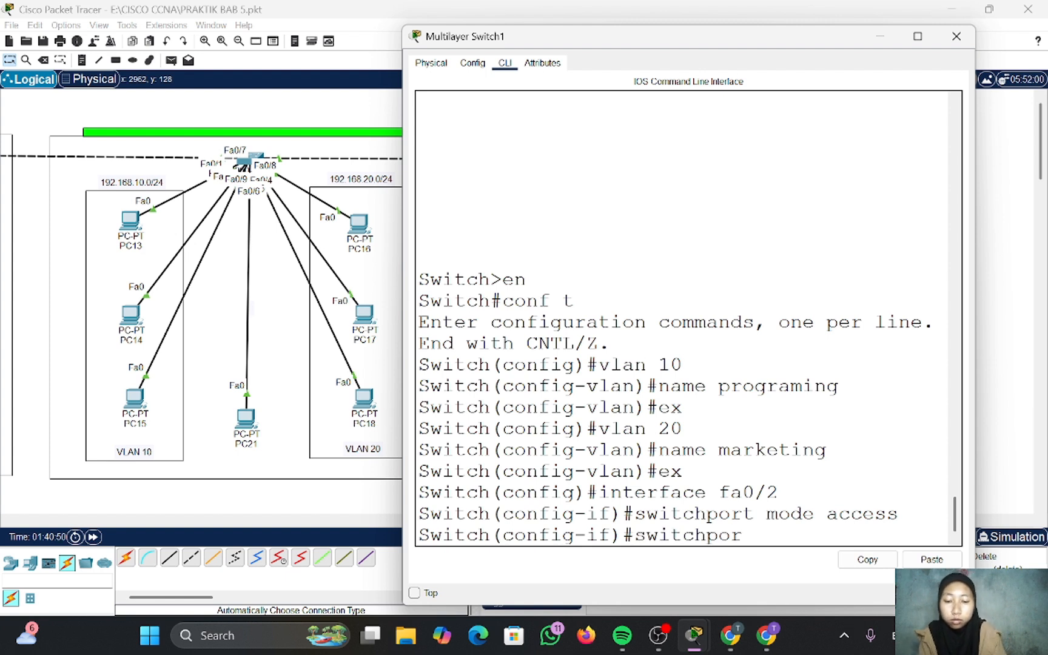
type("t access vlan 10")
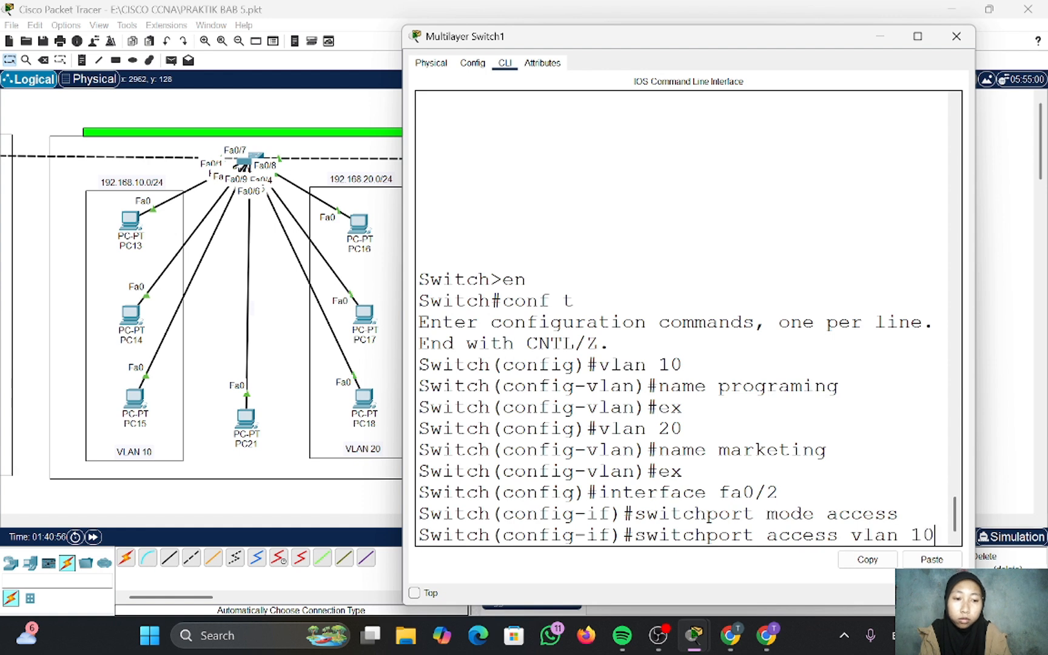
key("Return")
type("ex")
key("Return")
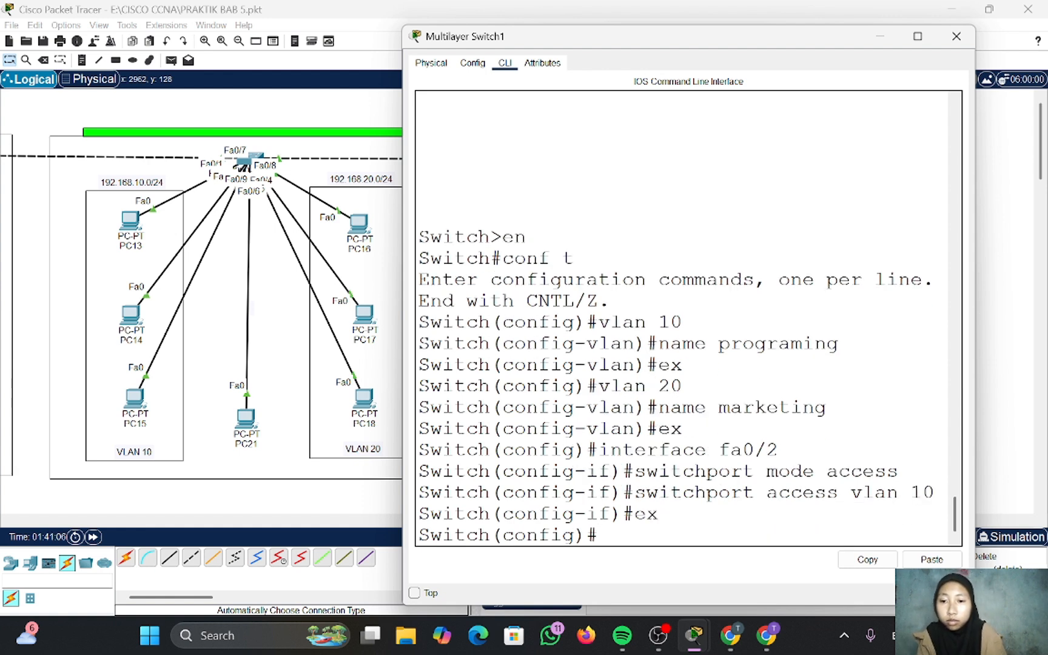
- Enter interface fa0/3 on Multilayer Switch1 and set its switchport mode to access
type("int")
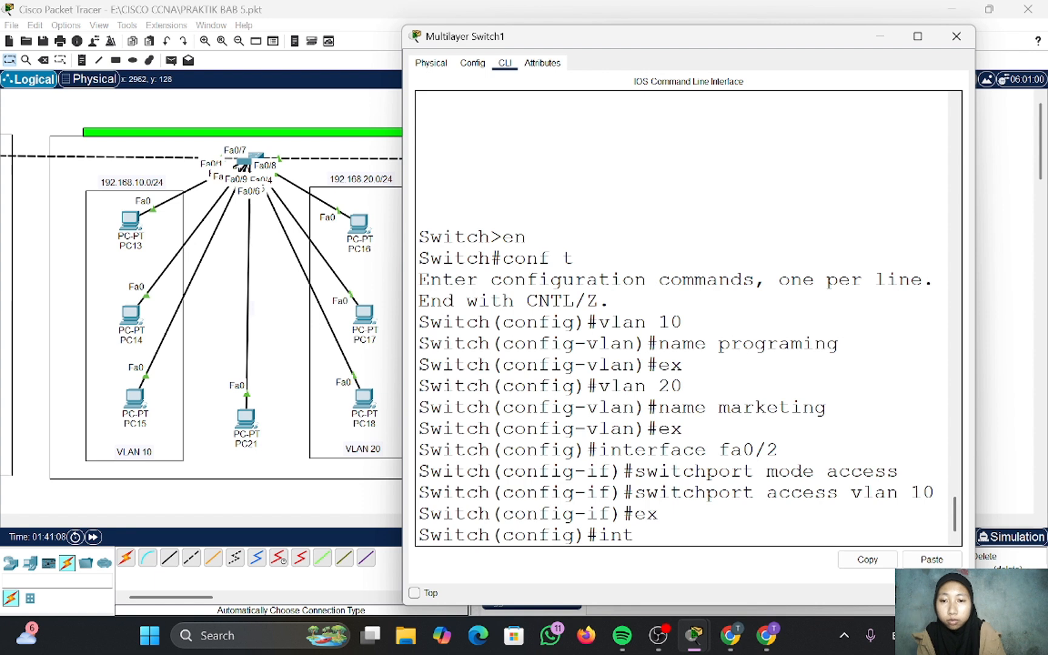
type(" fa")
key("BackSpace")
key("BackSpace")
key("BackSpace")
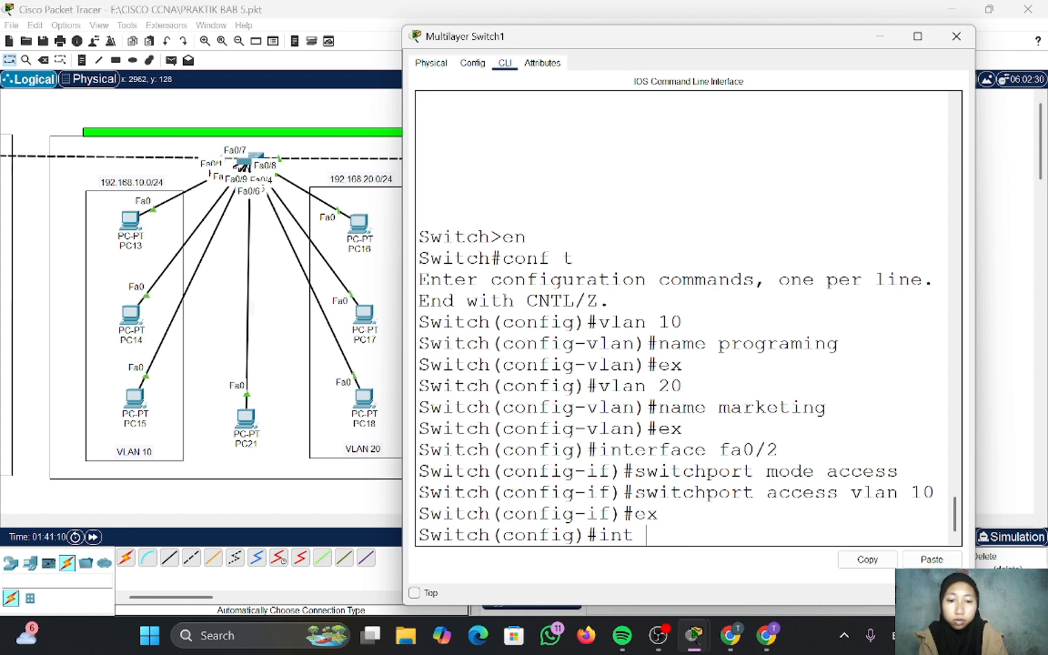
type("erface ")
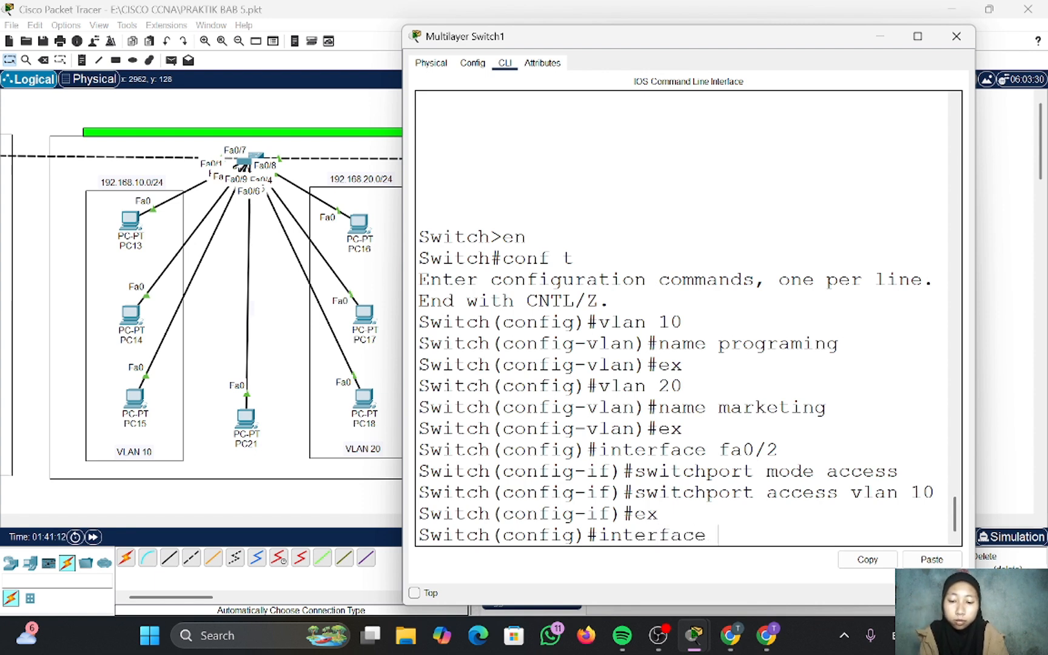
type("fa0/3")
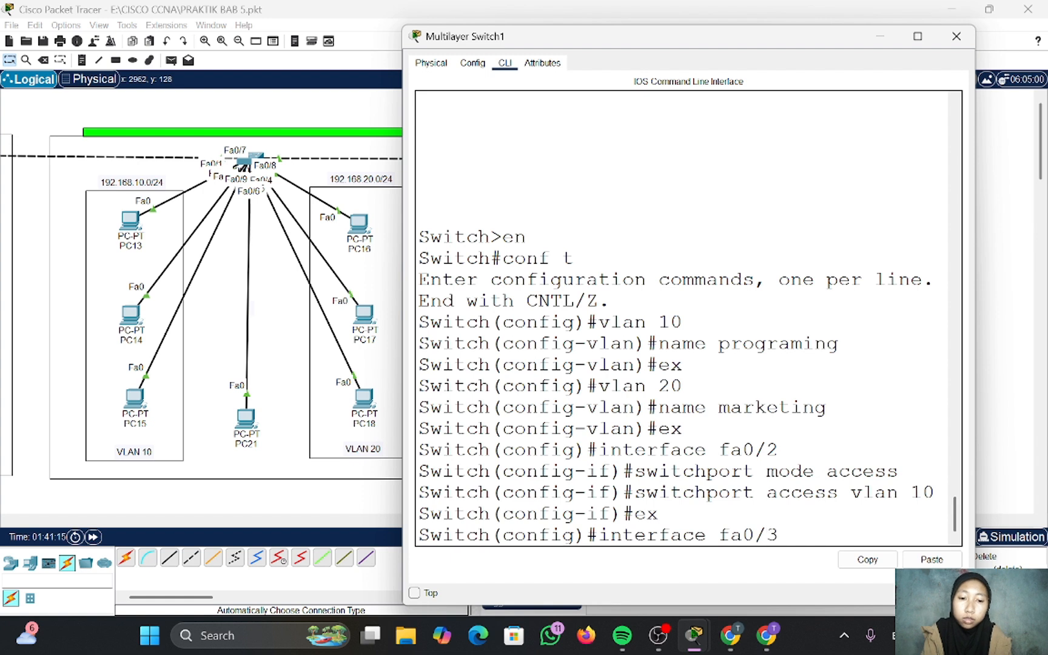
key("Return")
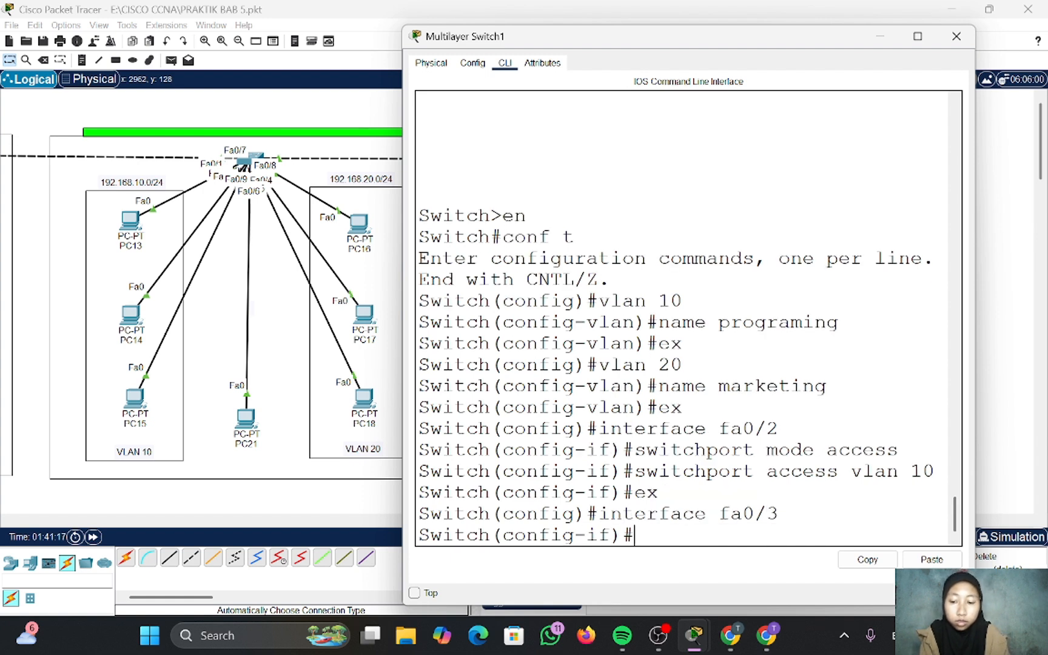
type("switchport")
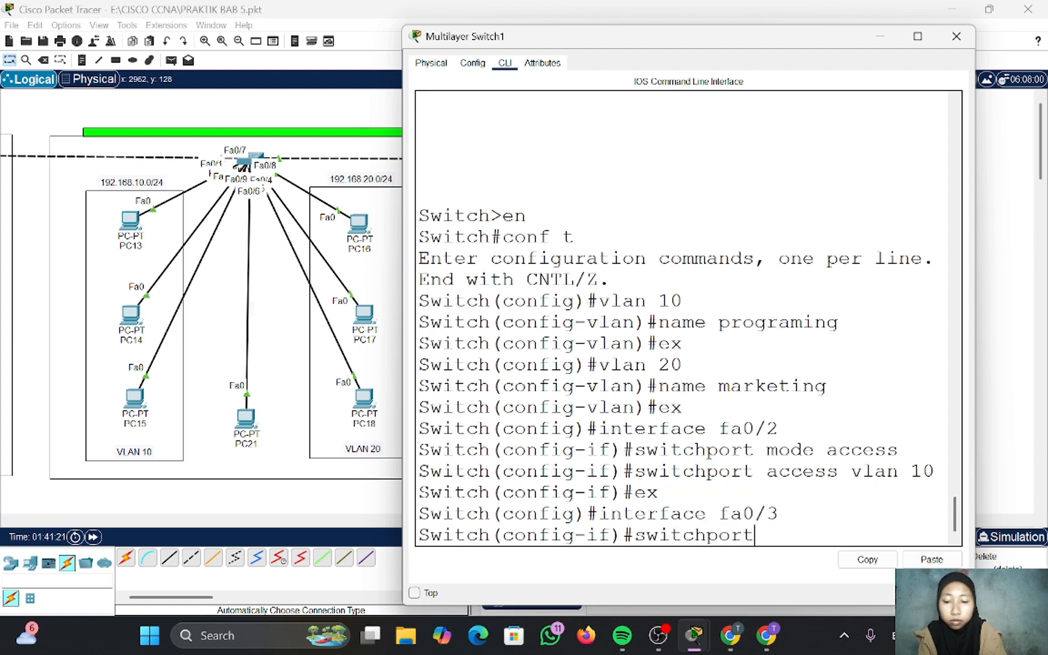
type(" mode access")
key("Return")
- Assign interface fa0/3 to access VLAN 20
type("switch")
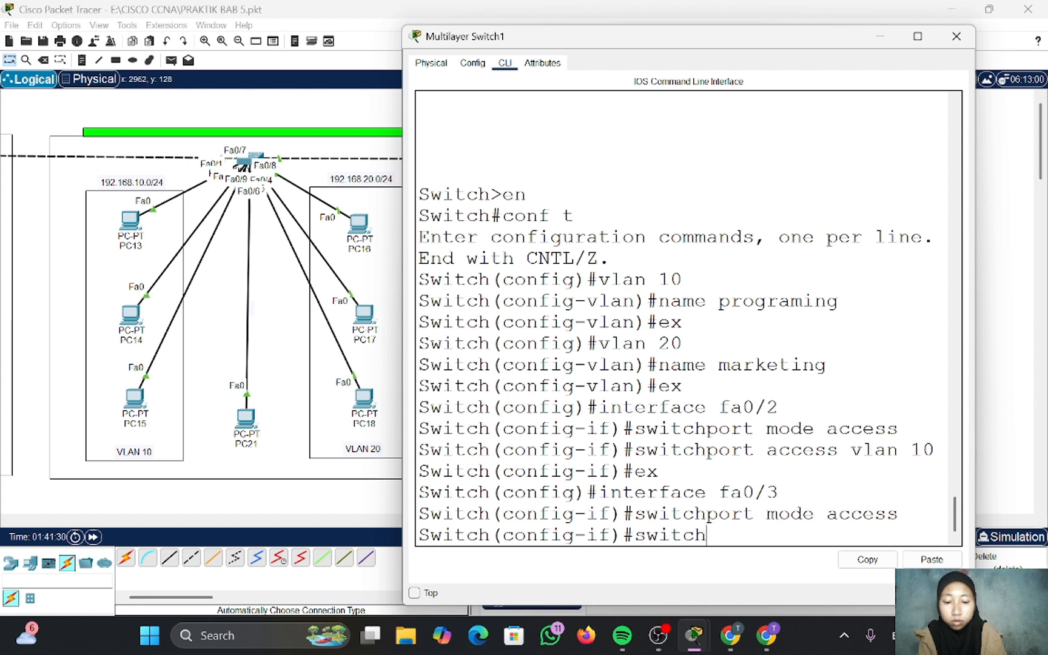
type("port access vlan 20")
key("Return")
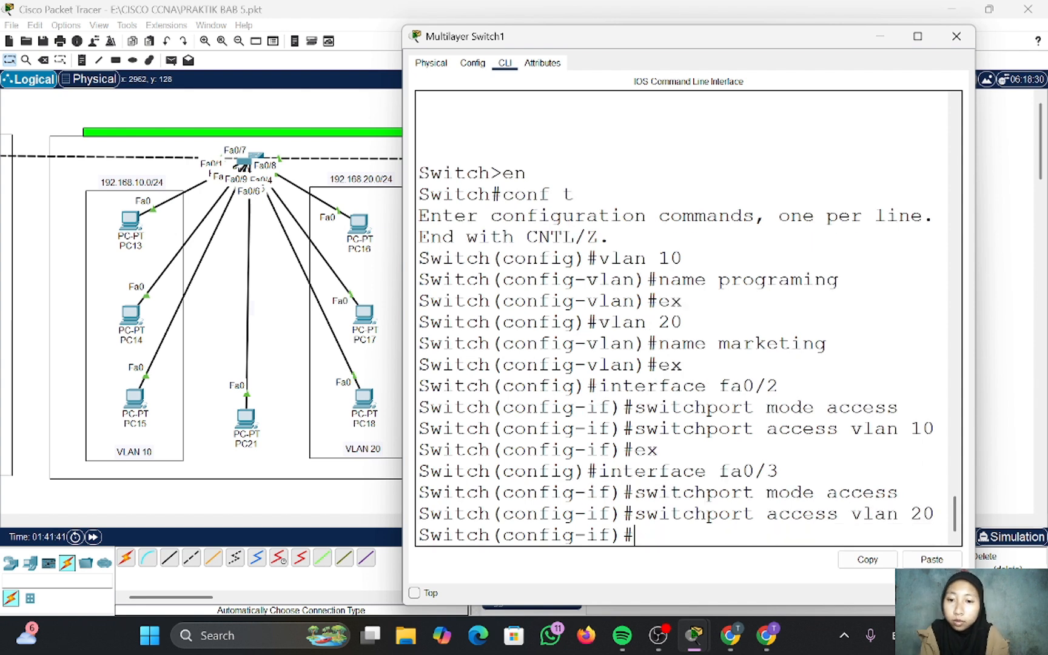
- Display the brief VLAN table from within interface configuration mode to check the port assignments
type("do show ")
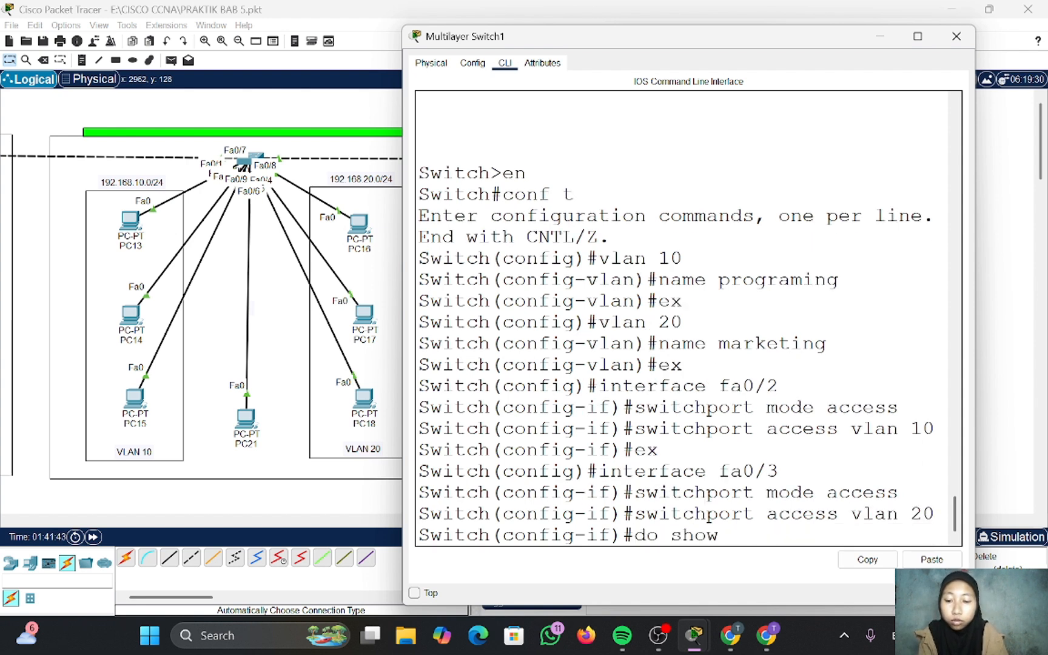
type("c")
key("BackSpace")
type("v")
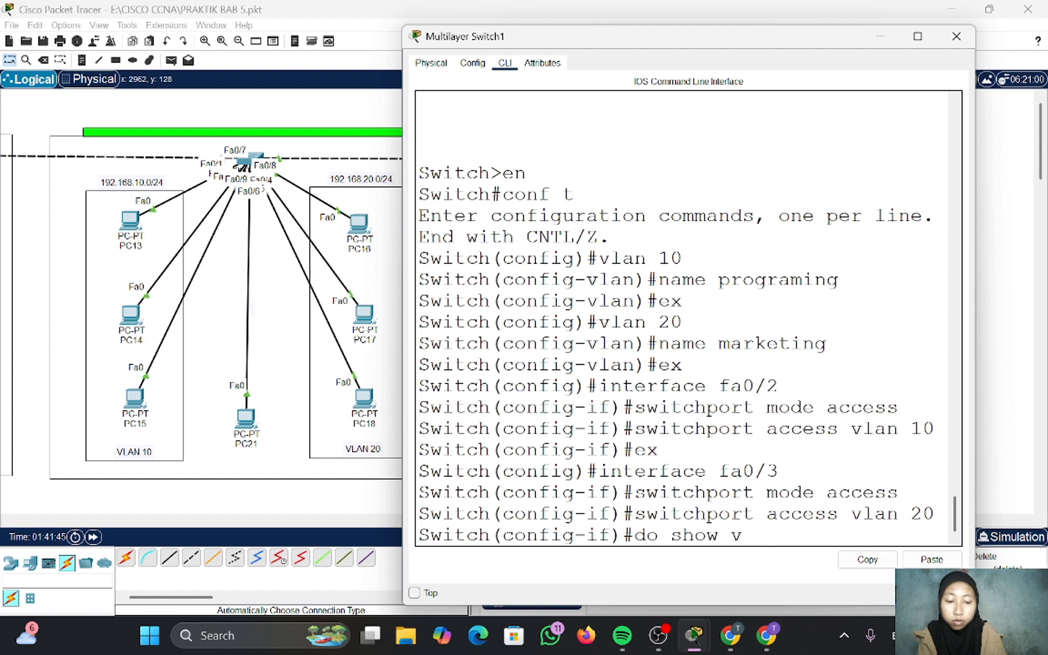
type("lan brief")
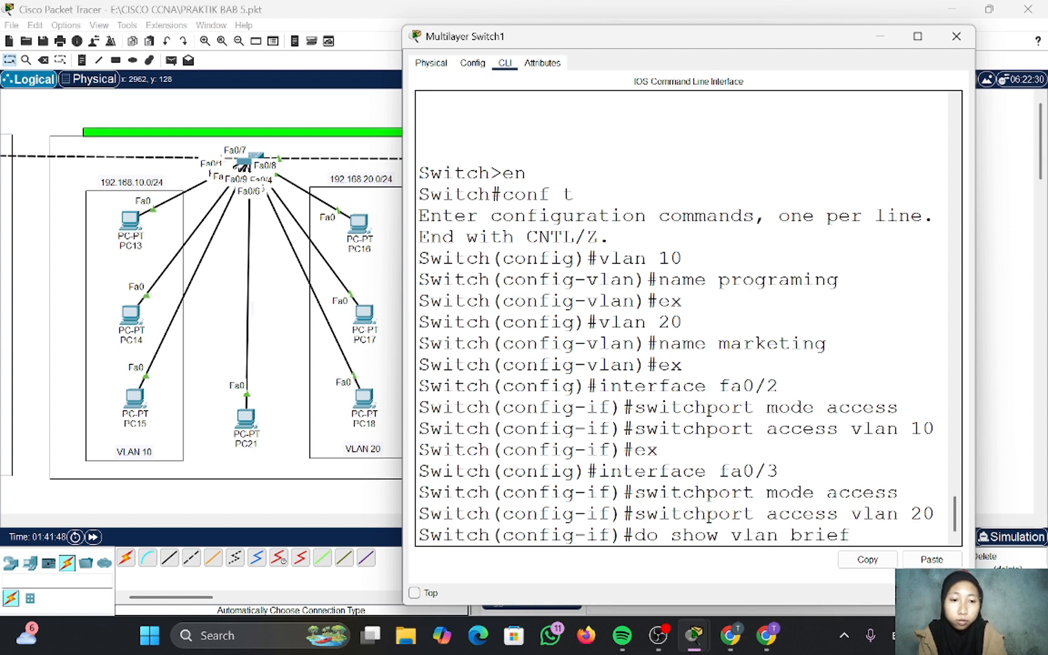
key("Return")
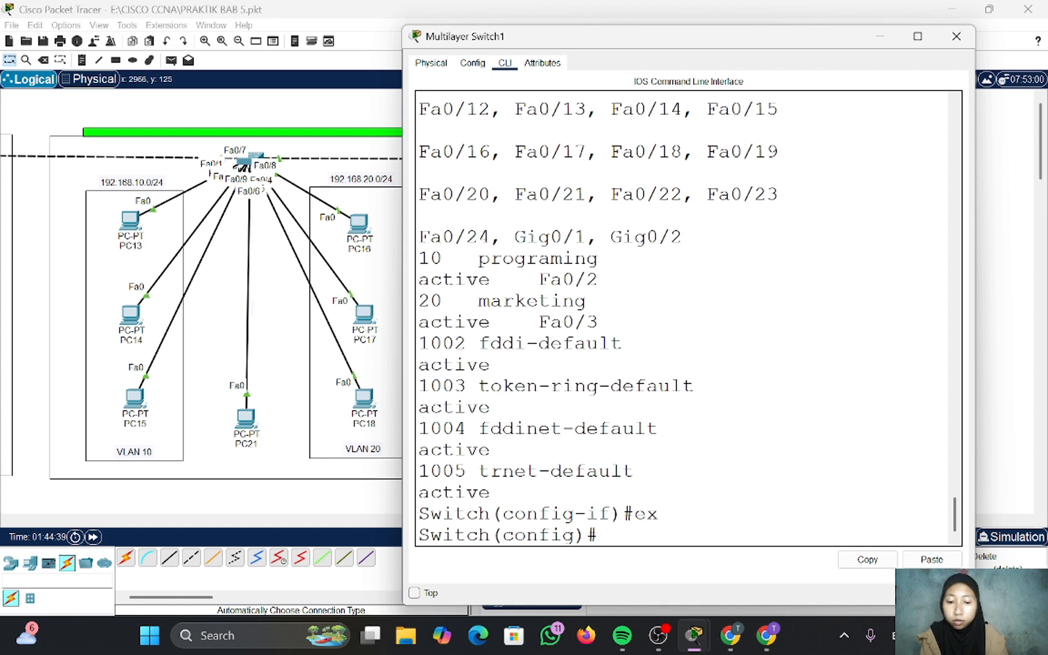
- Enter interface VLAN 10 on Multilayer Switch1 and assign it IP address 192.168.10.1 with subnet mask 255.255.255.0
type("int vlan 10")
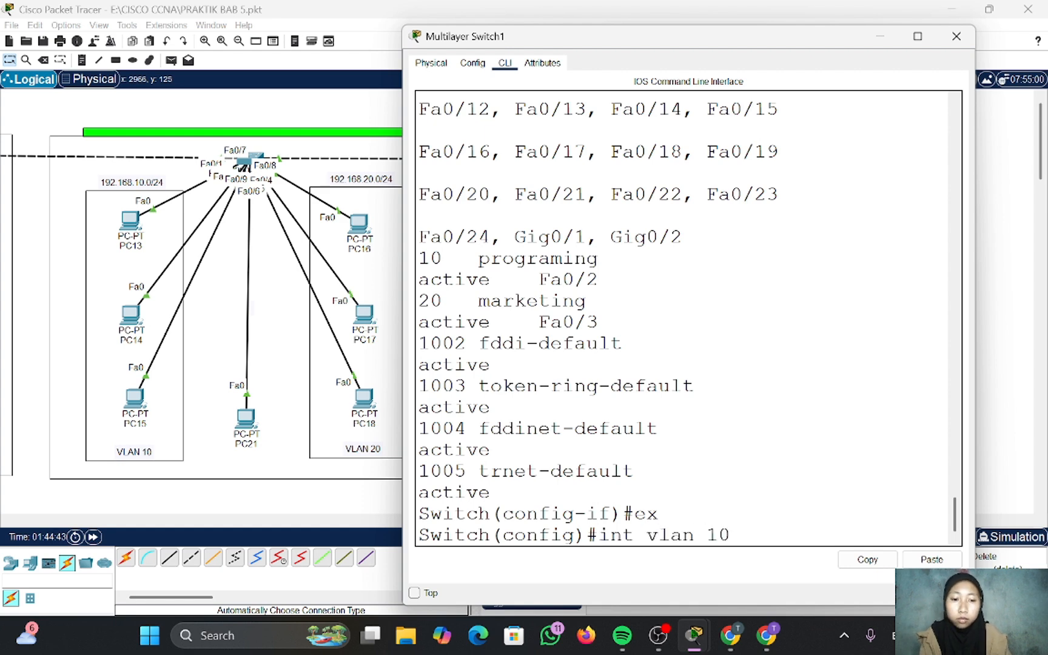
key("Return")
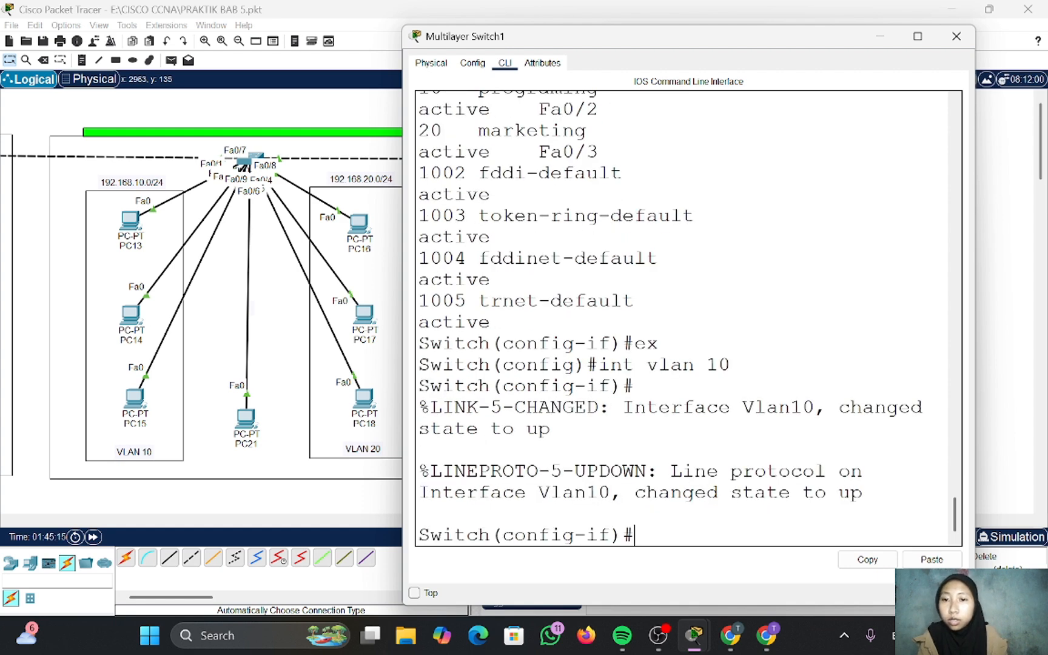
type("ip addre")
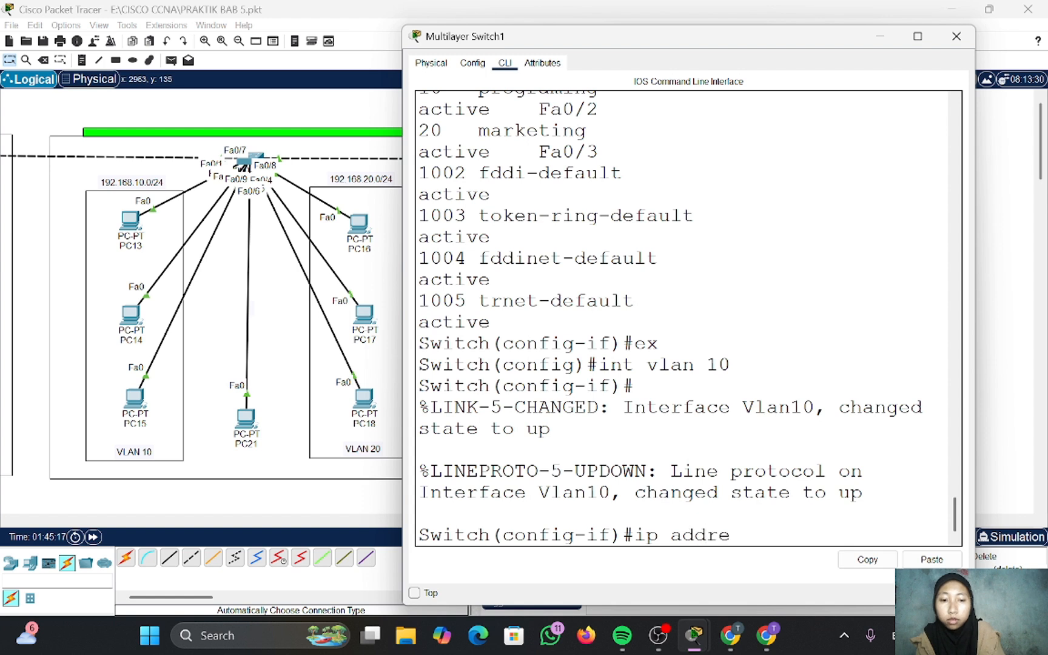
type("ss ")
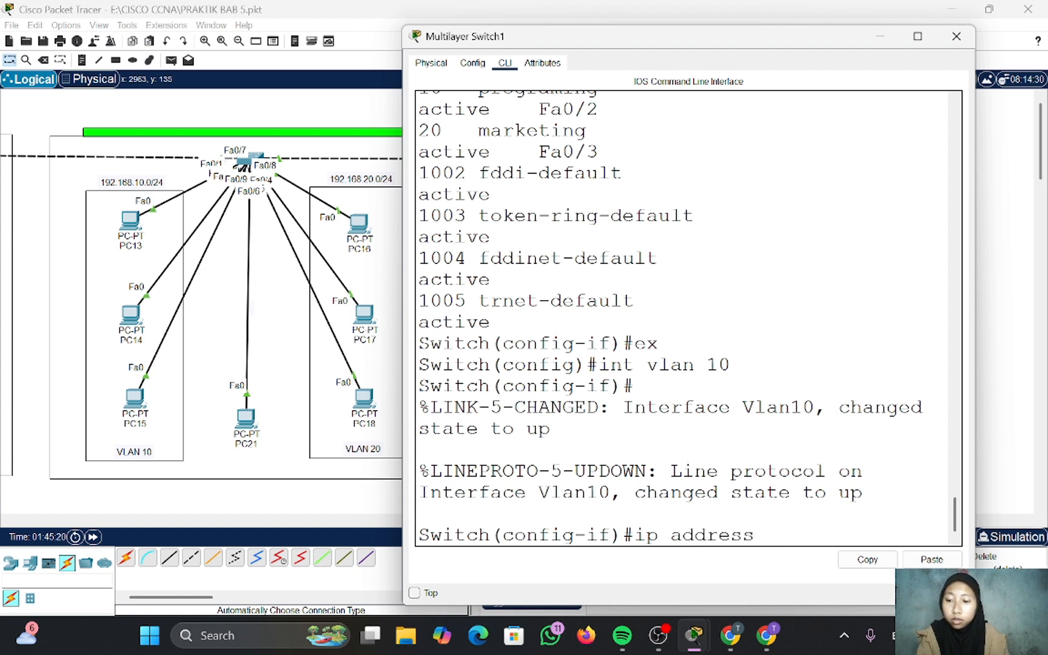
type("192.168")
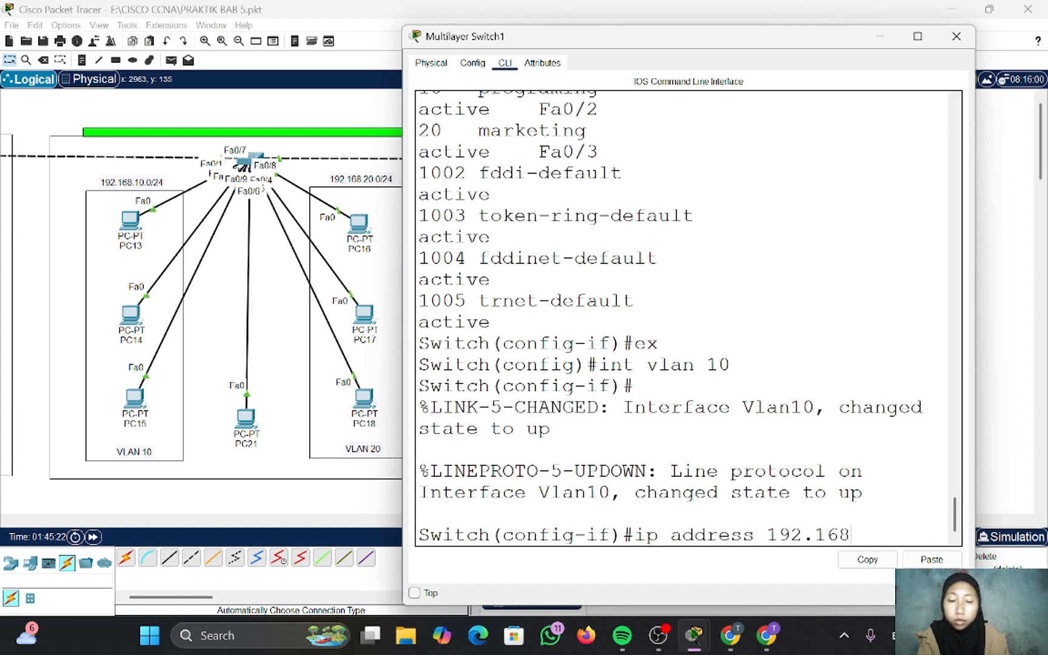
type(".10.1 ")
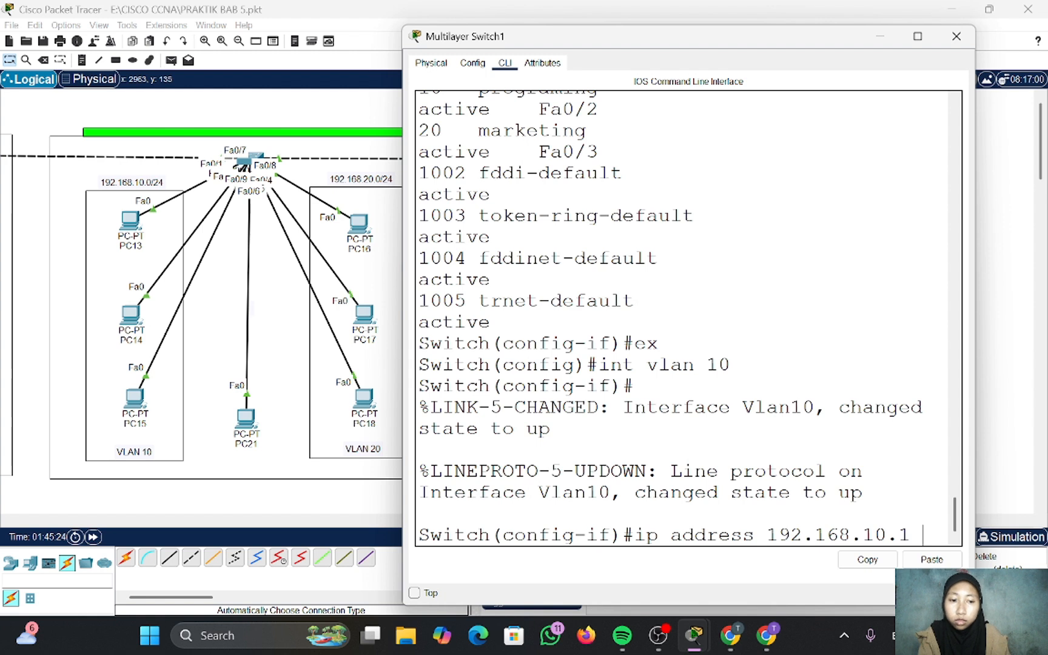
type("255.255")
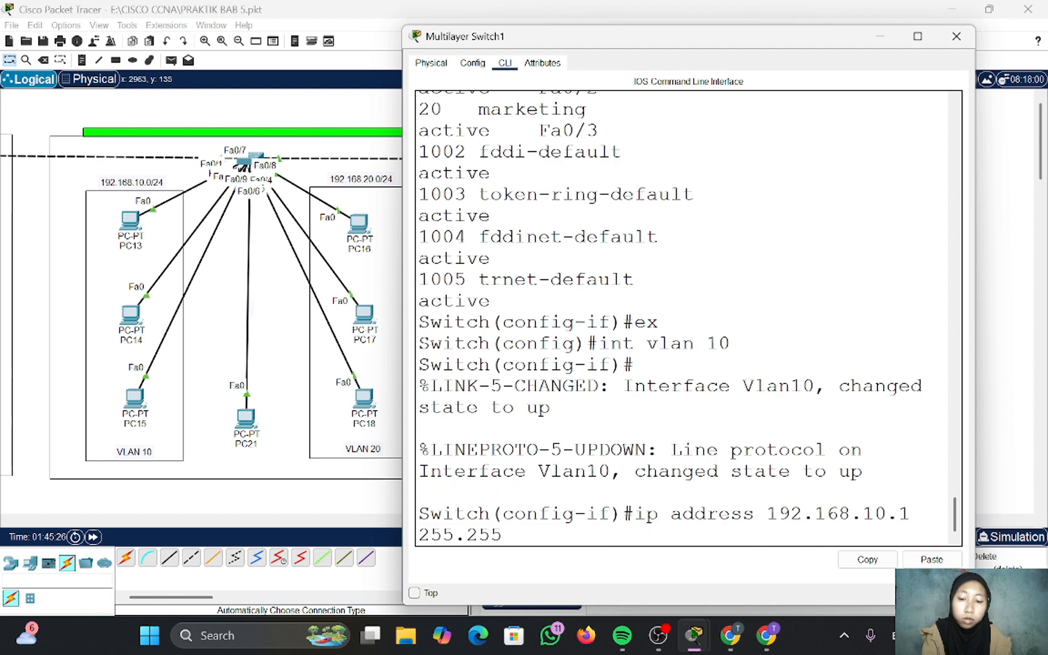
type(".255.0")
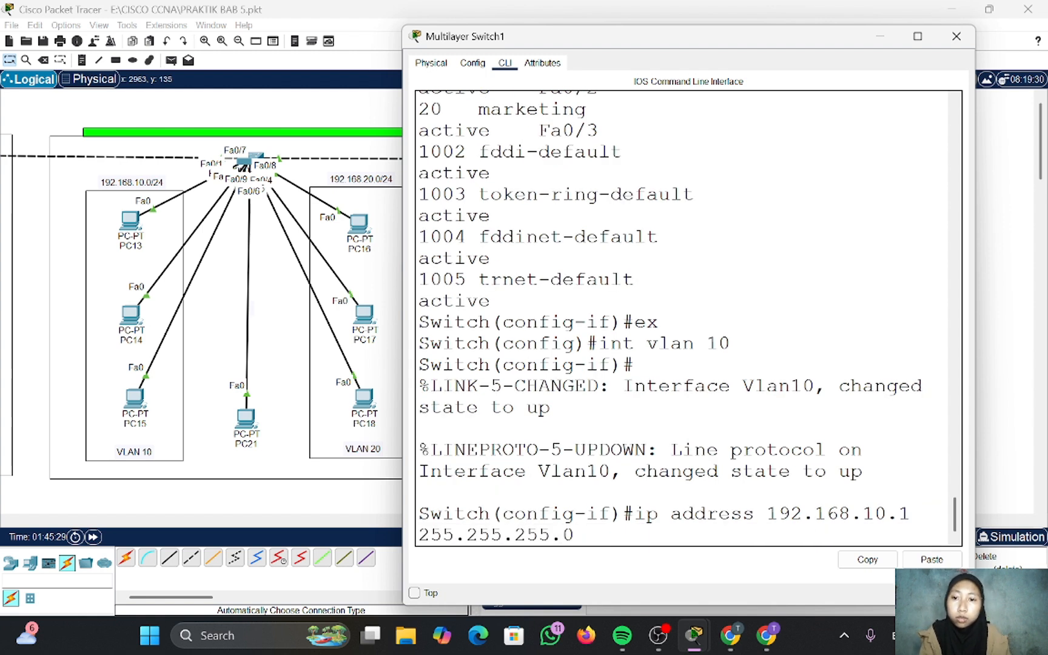
key("Return")
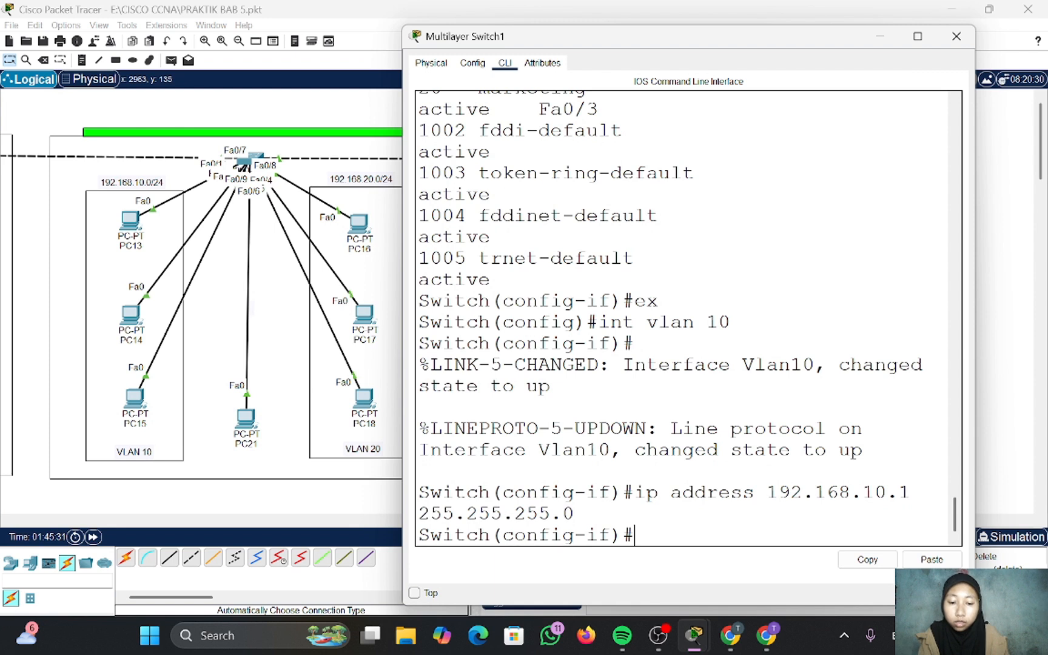
- Enable the VLAN 10 interface with no shutdown and return to global configuration mode
type("no shutd")
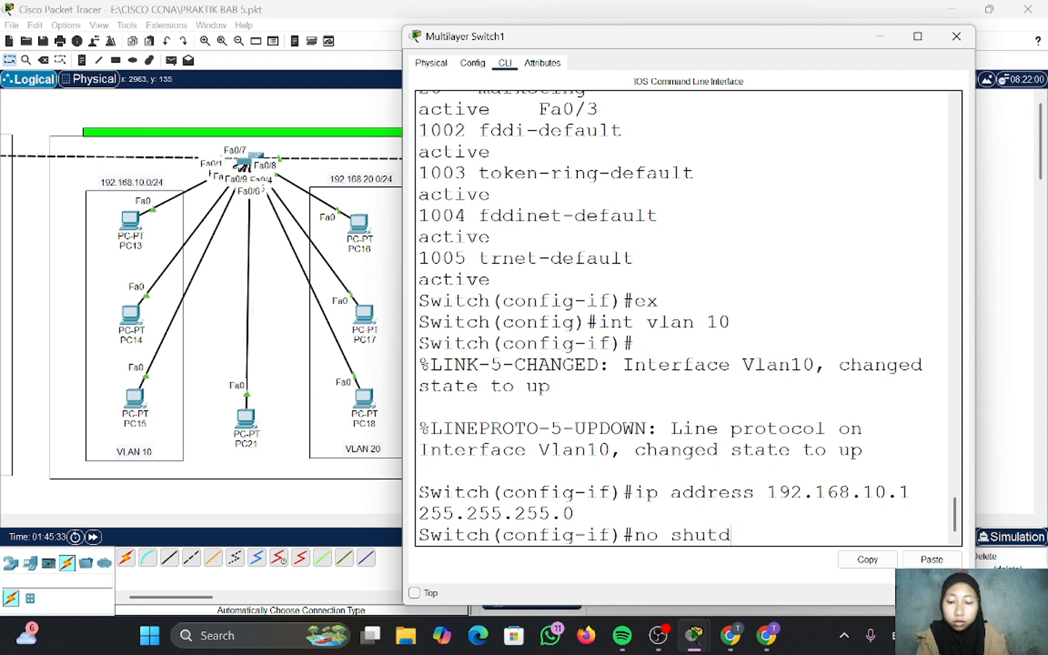
type("own")
key("Return")
type("e")
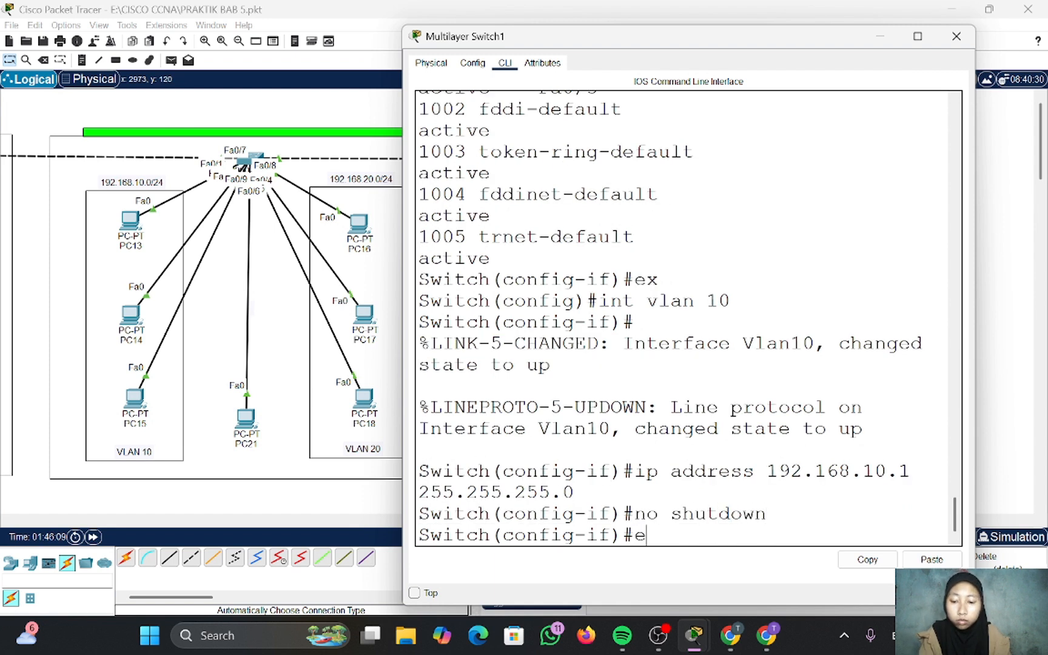
type("x")
key("Return")
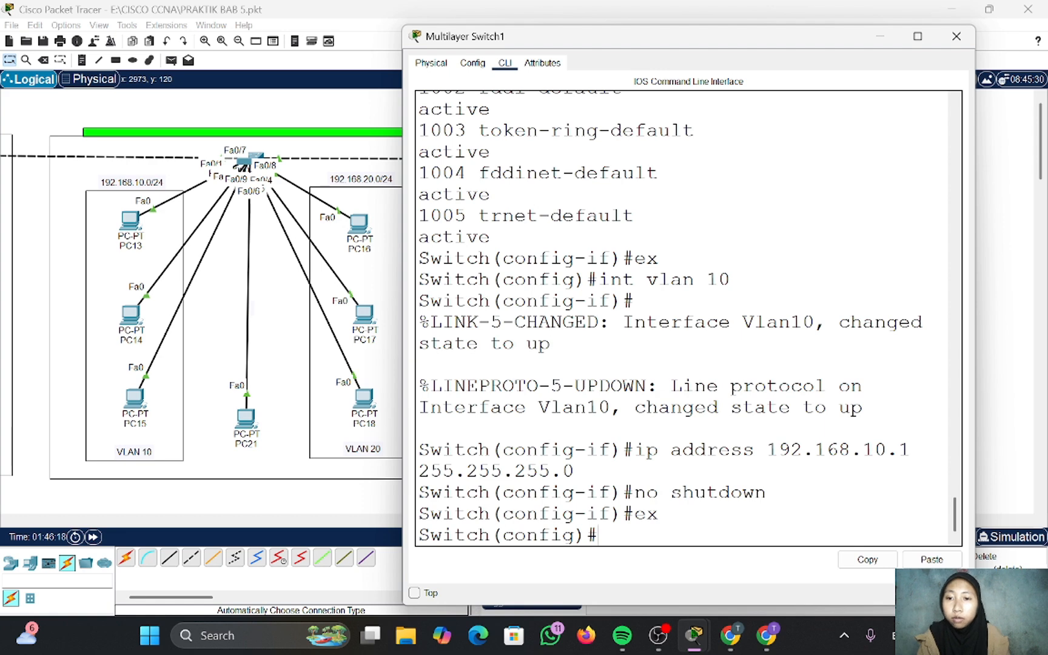
- Enter interface configuration mode for VLAN 20 on Multilayer Switch1
type("int v")
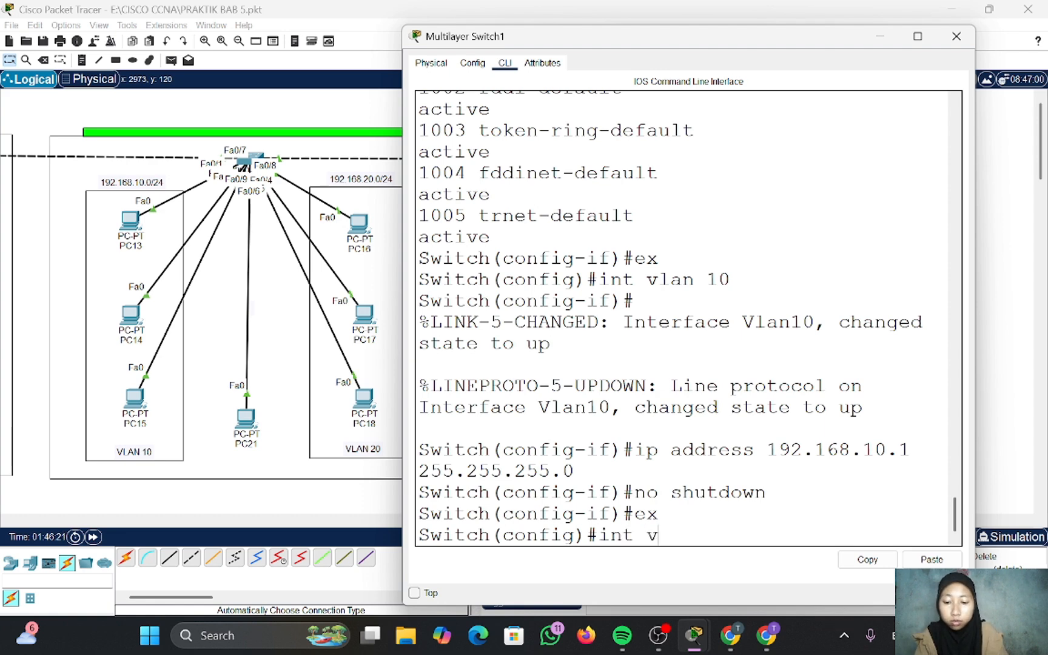
type("lan 20")
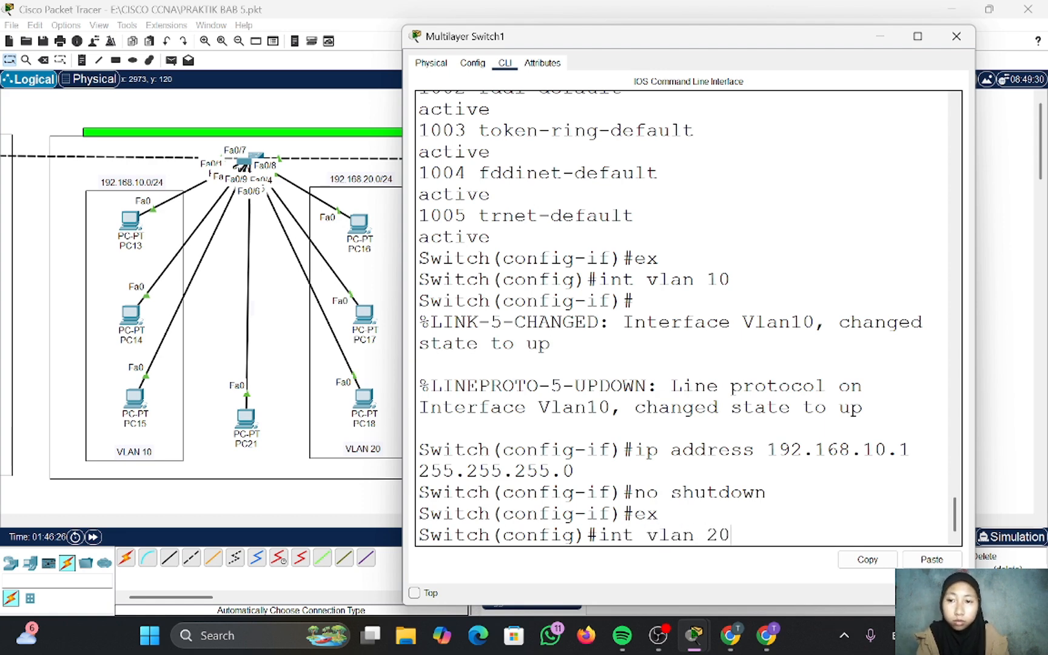
key("Return")
type("ip ")
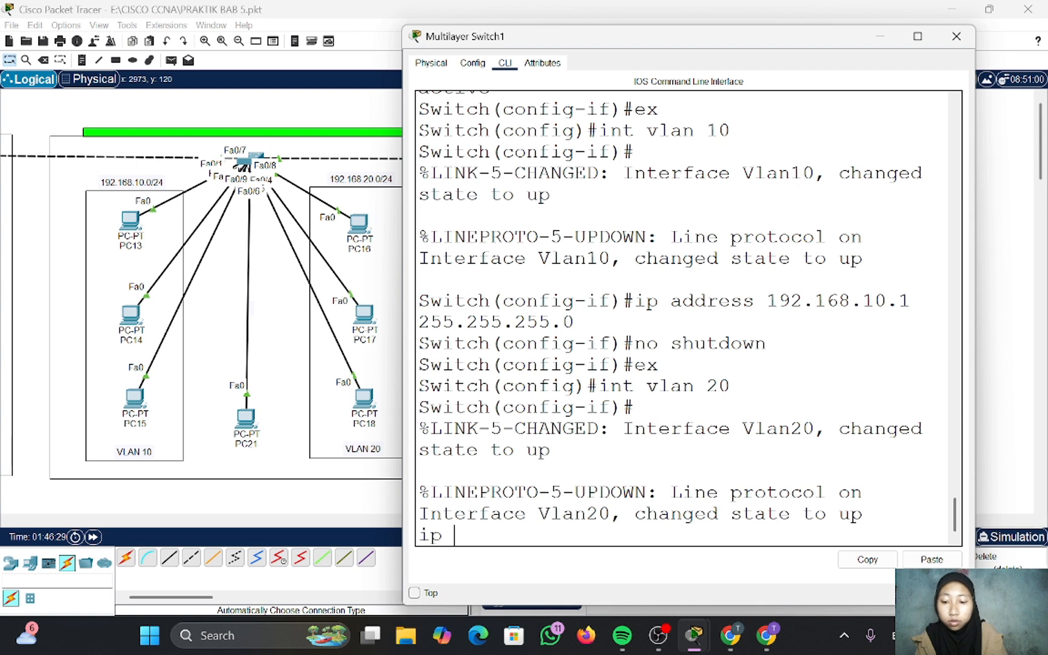
type("address")
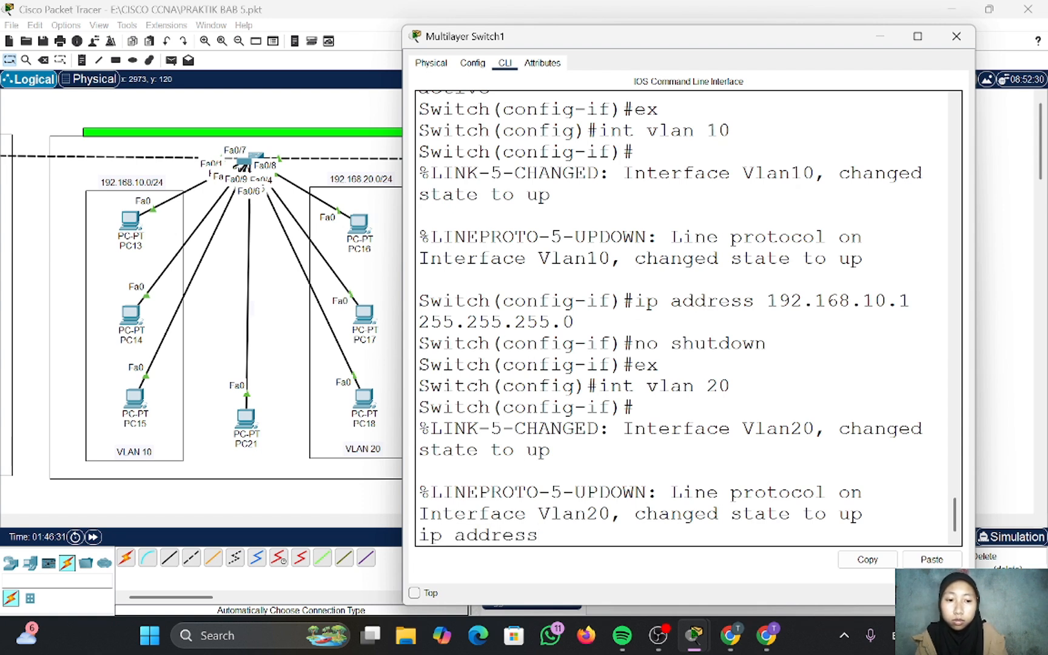
key("BackSpace")
key("BackSpace")
key("BackSpace")
key("BackSpace")
key("BackSpace")
key("BackSpace")
key("BackSpace")
key("BackSpace")
key("BackSpace")
key("BackSpace")
key("Return")
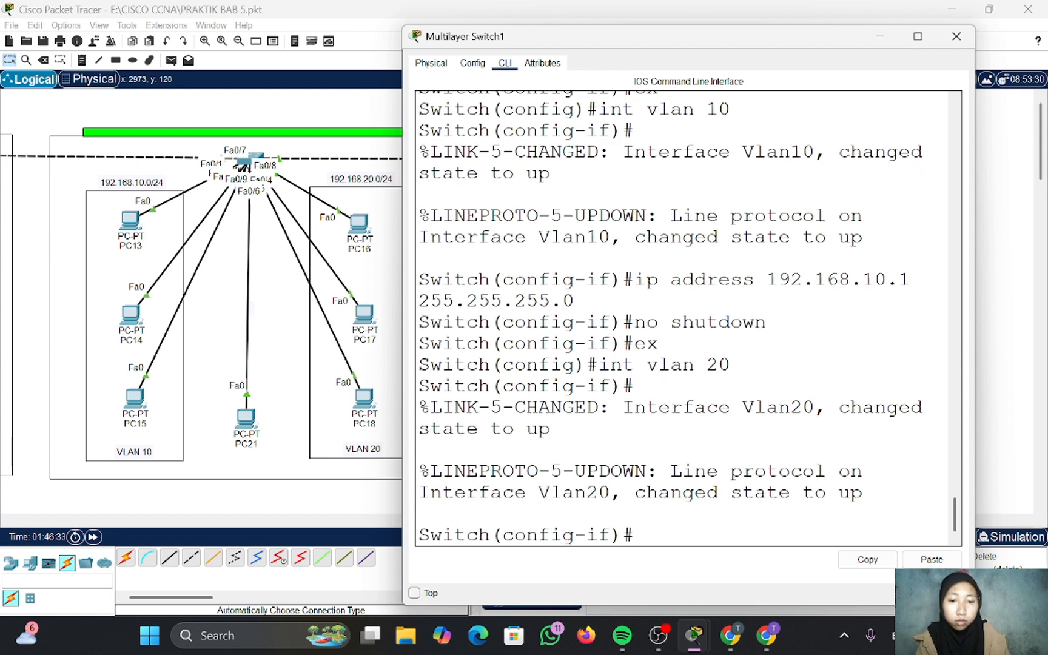
- Assign the VLAN 20 interface IP address 192.168.20.1 with subnet mask 255.255.255.0
type("ip addr")
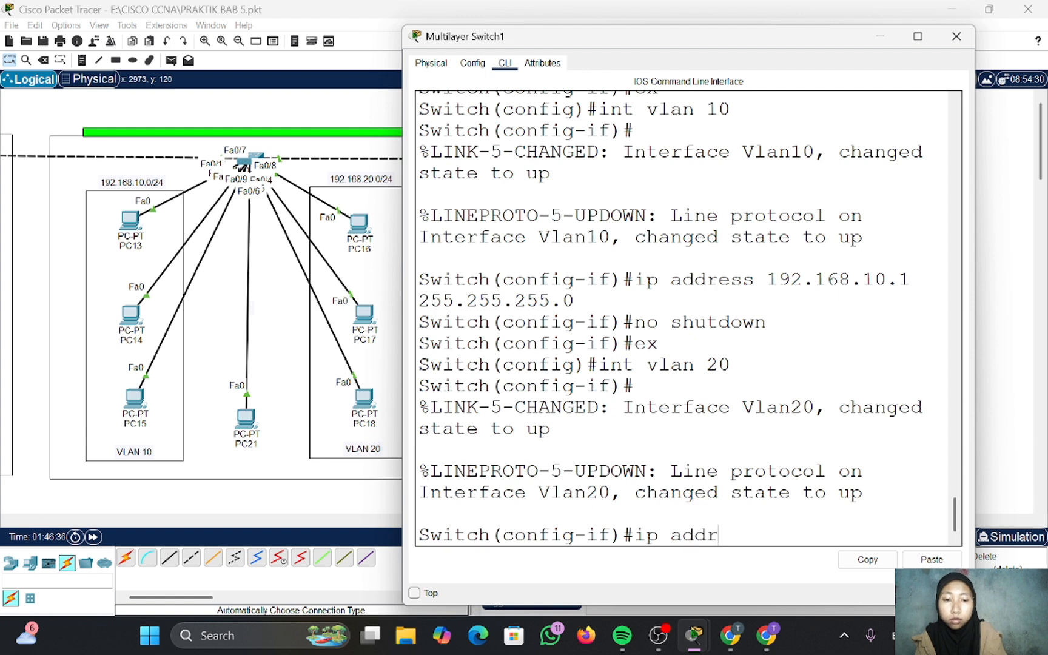
type(" 192.16")
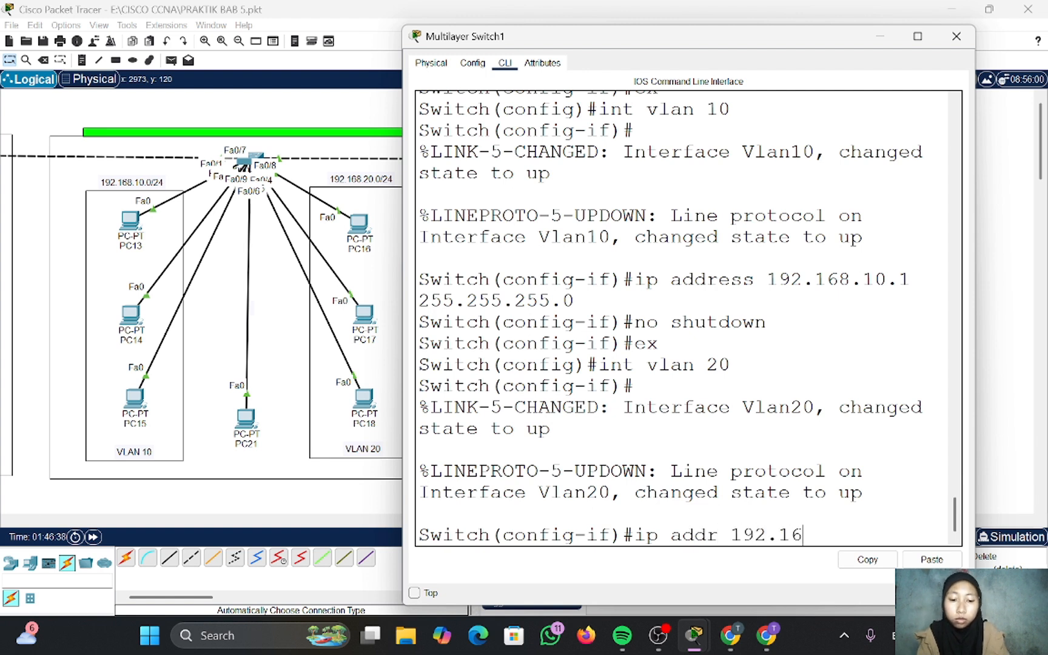
type("8.20.1")
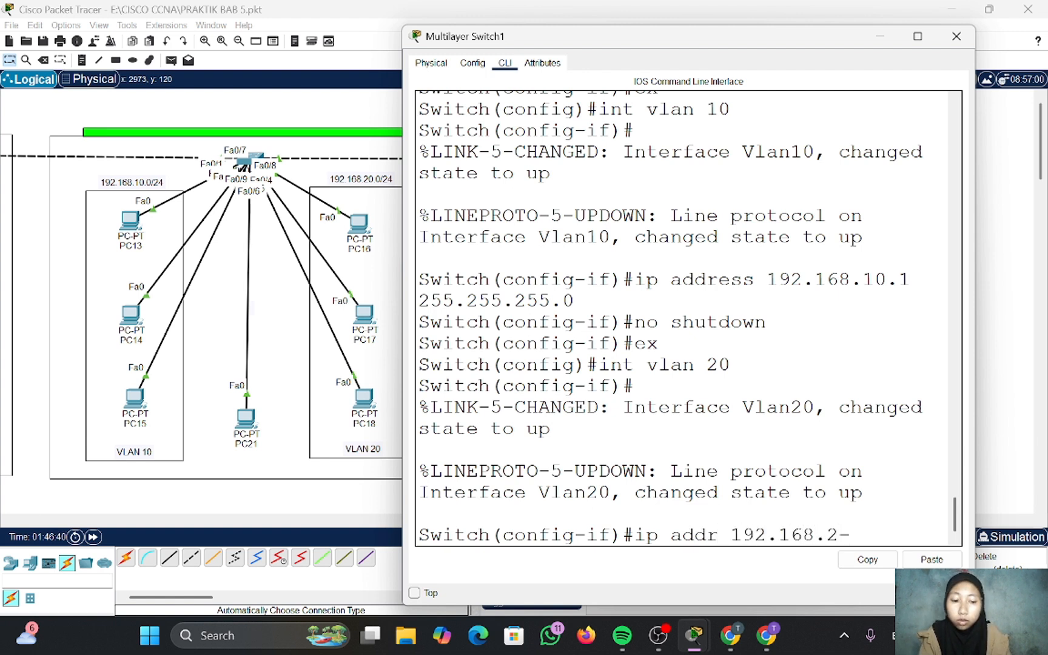
type(" 255")
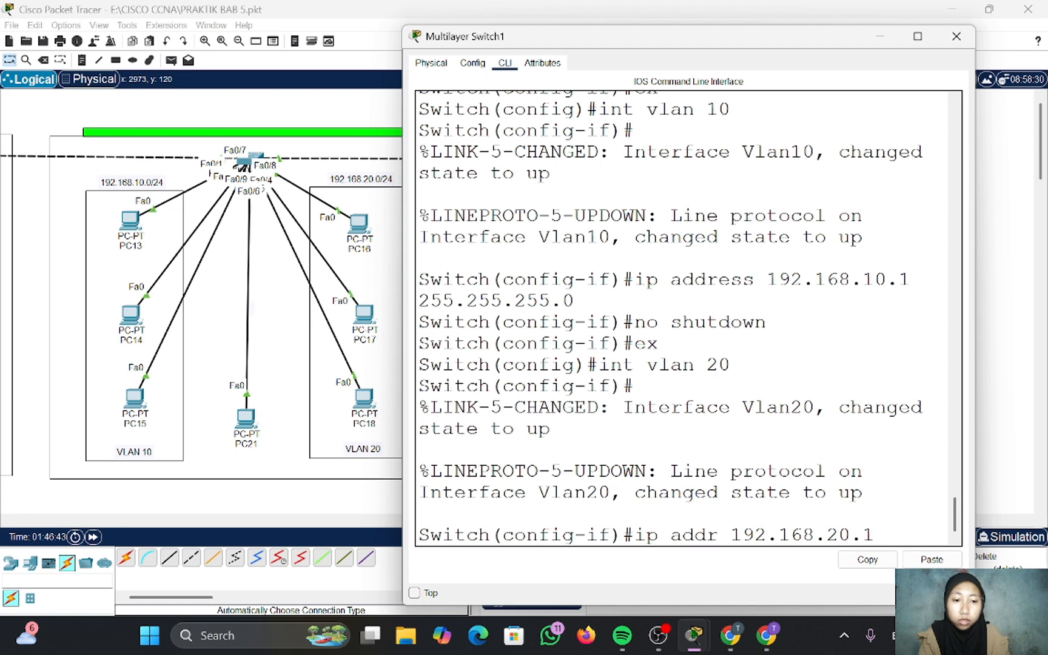
type(".255.")
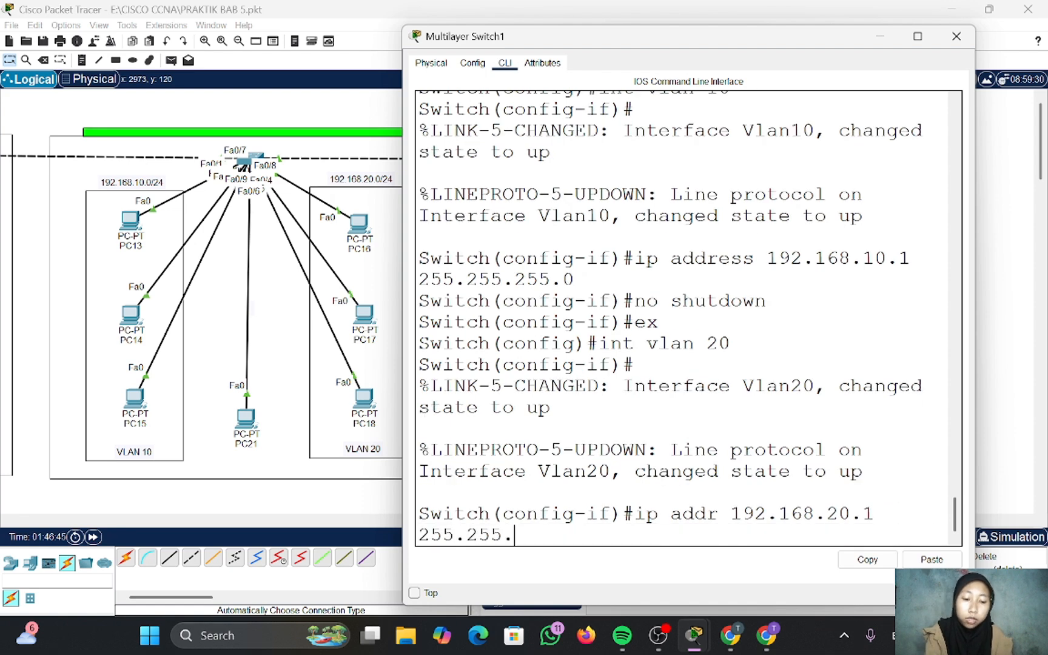
type("255.0")
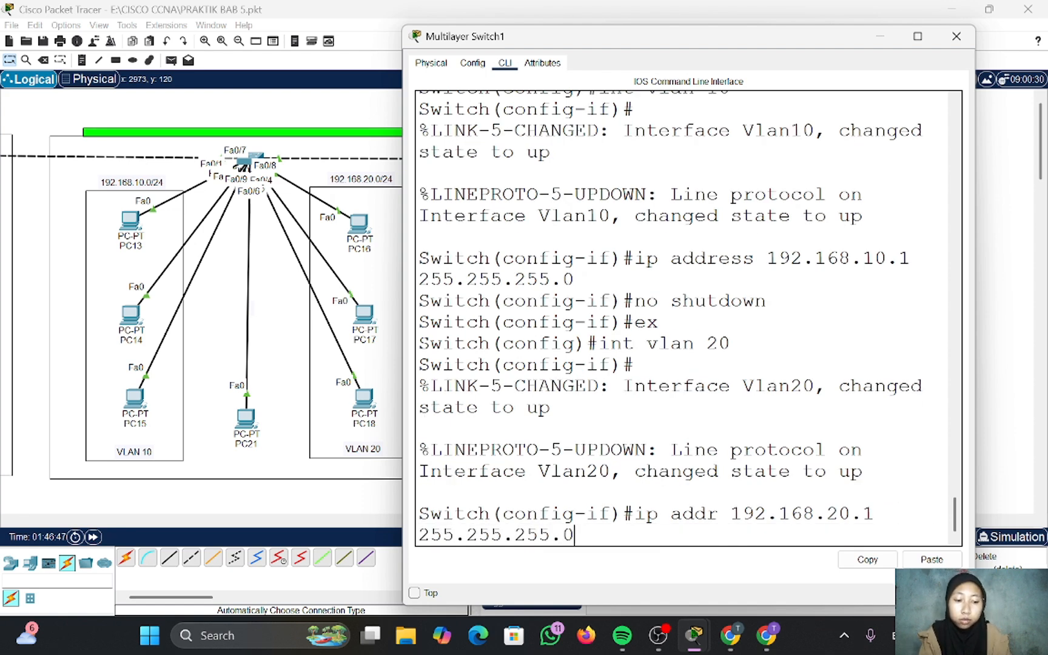
key("Return")
- Bring up the VLAN 20 interface with no shutdown and exit to global configuration mode
type("no")
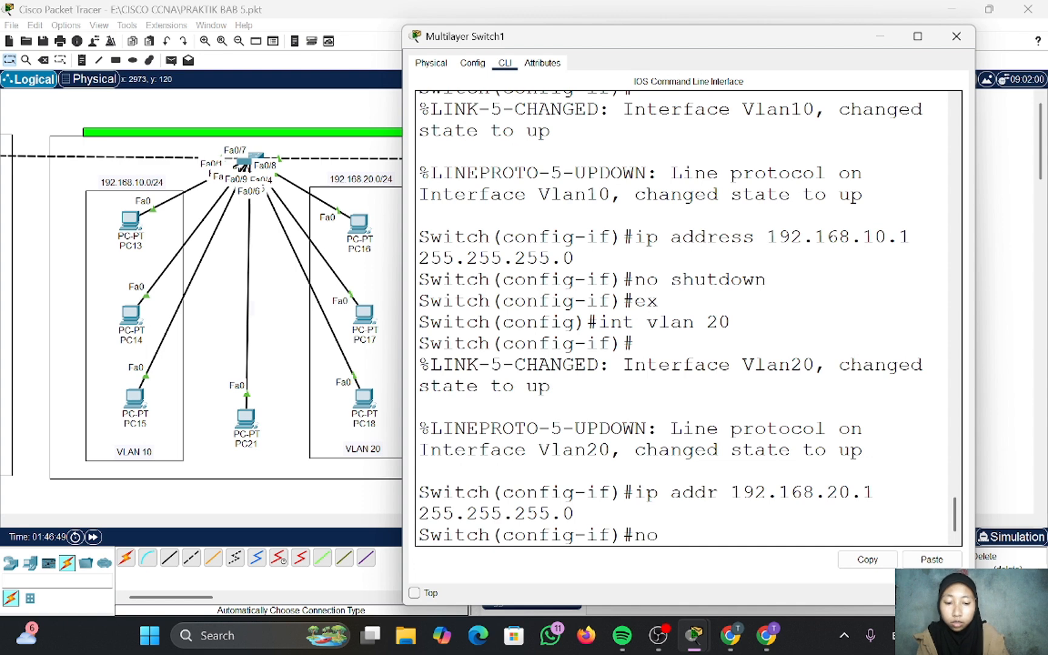
type(" shutdown")
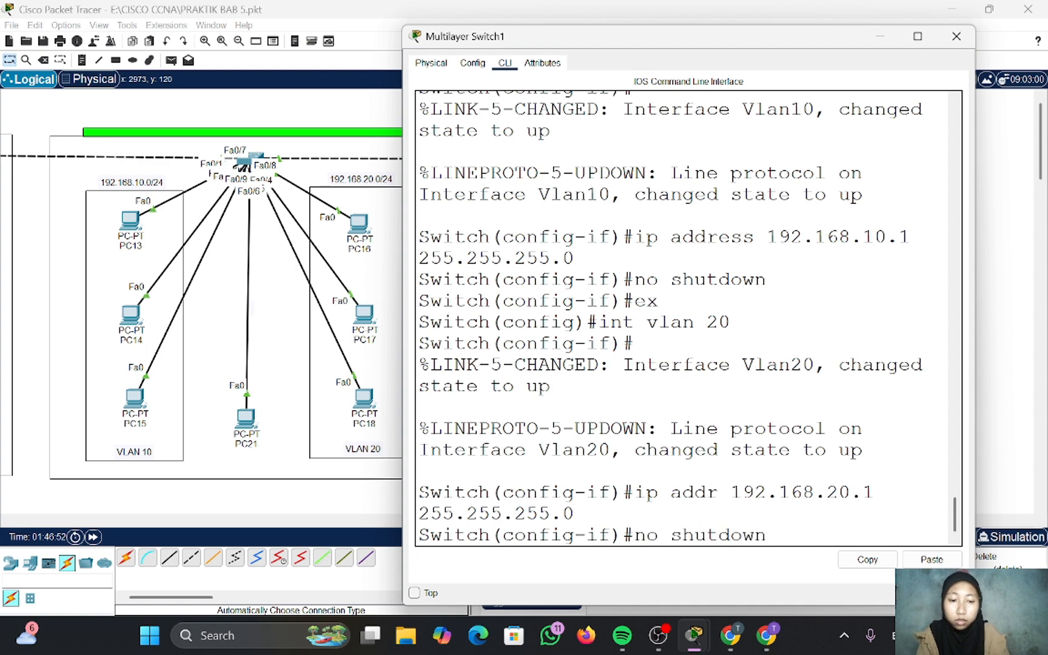
key("Return")
type("ex")
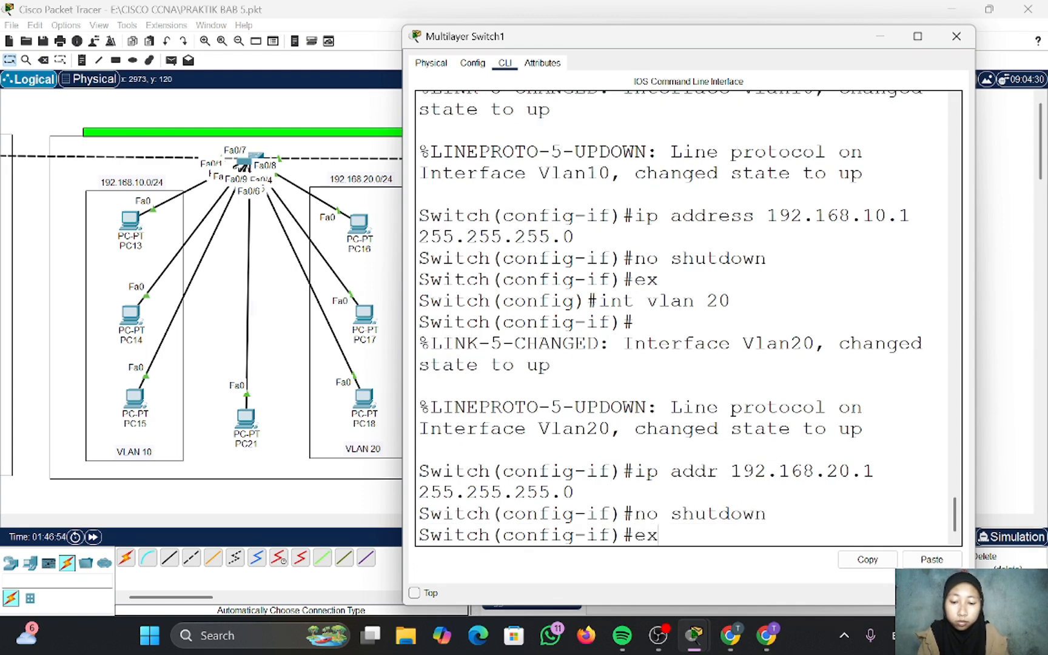
key("Return")
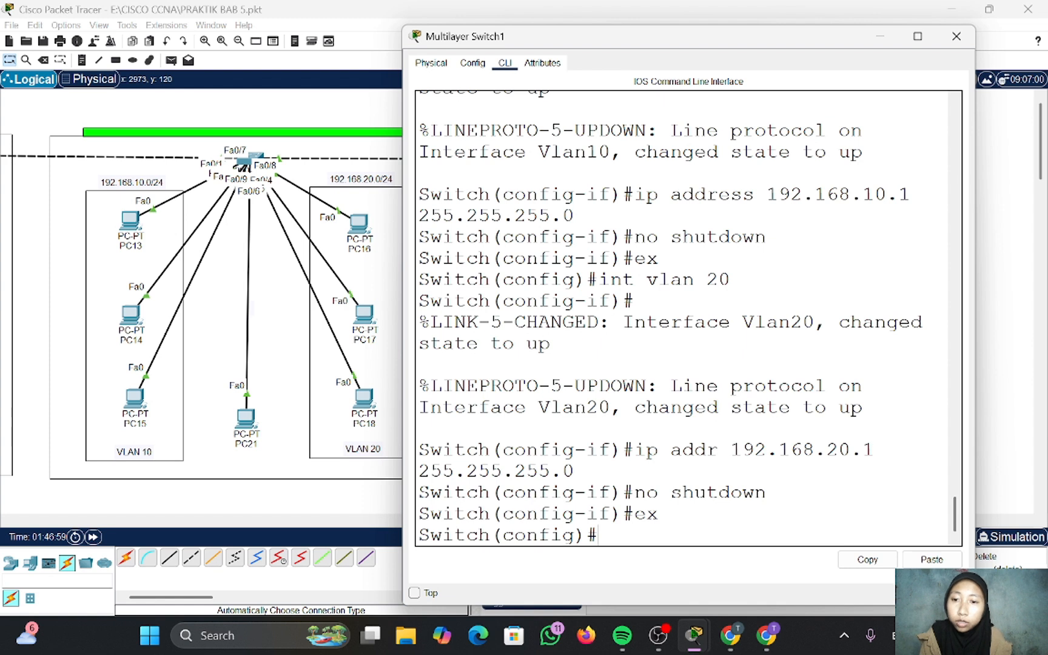
- Enter interface VLAN 1 on Multilayer Switch1 and assign it IP address 192.168.1.1 with subnet mask 255.255.255.0
type("int vlan 1")
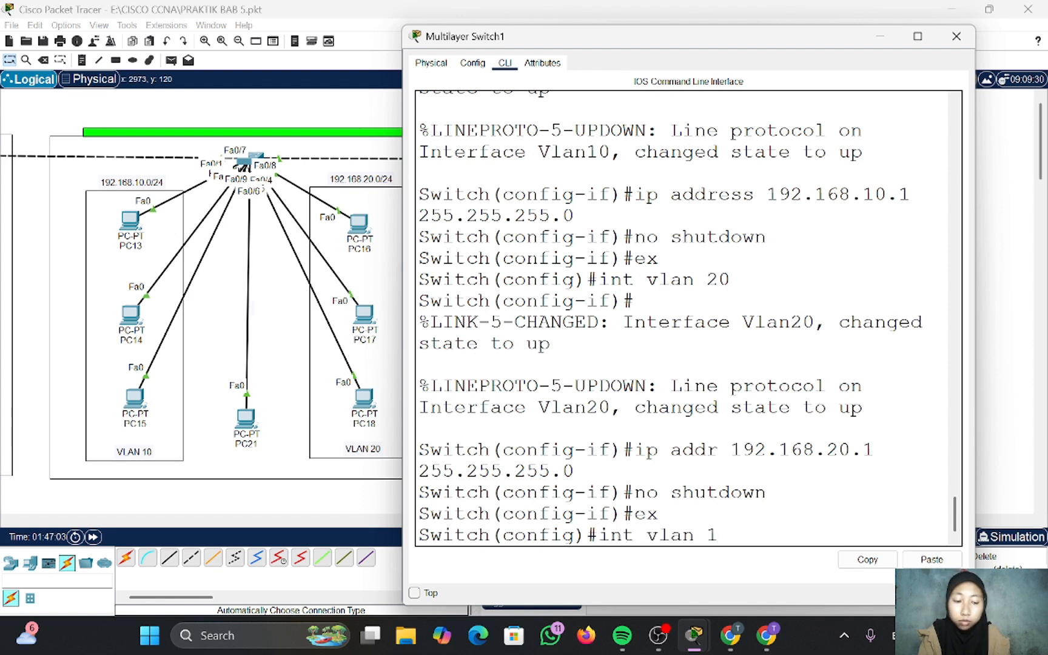
key("Return")
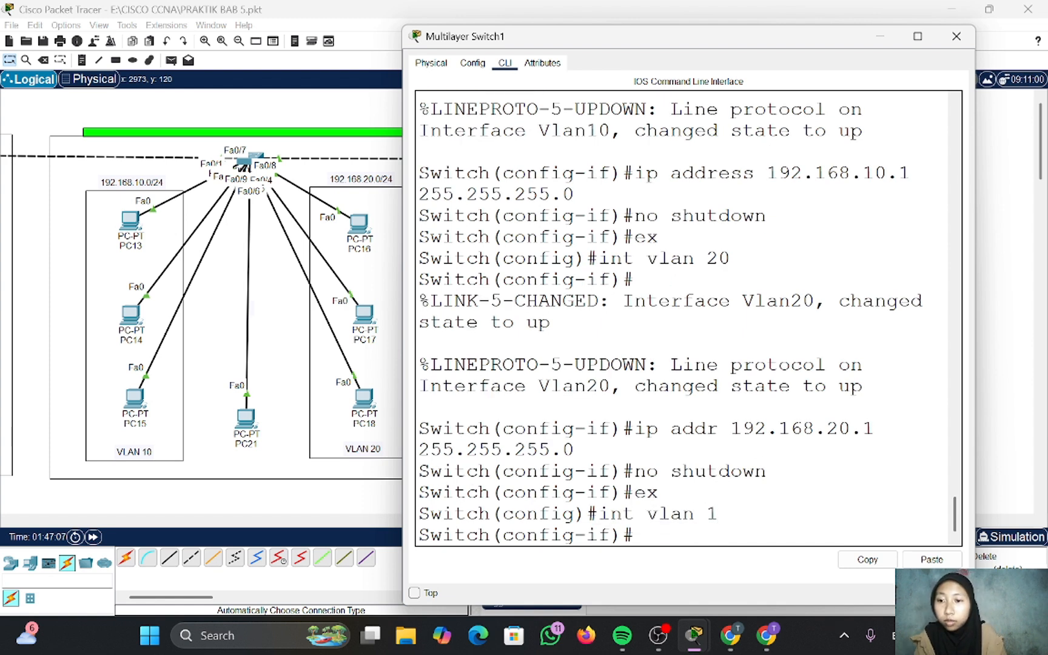
type("ip adddr")
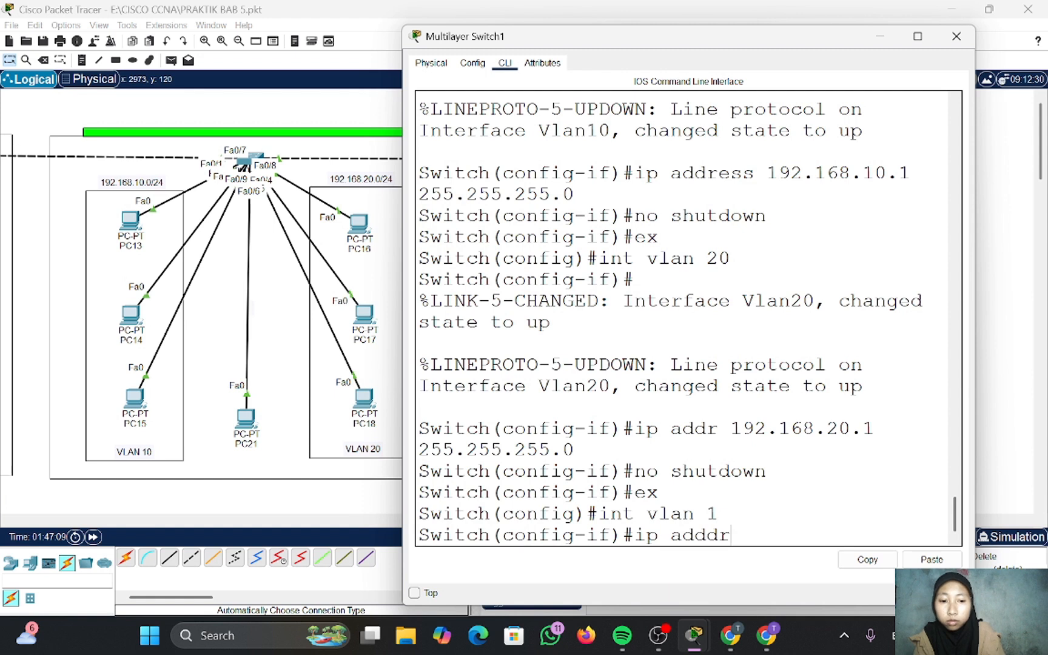
key("BackSpace")
key("BackSpace")
type("r")
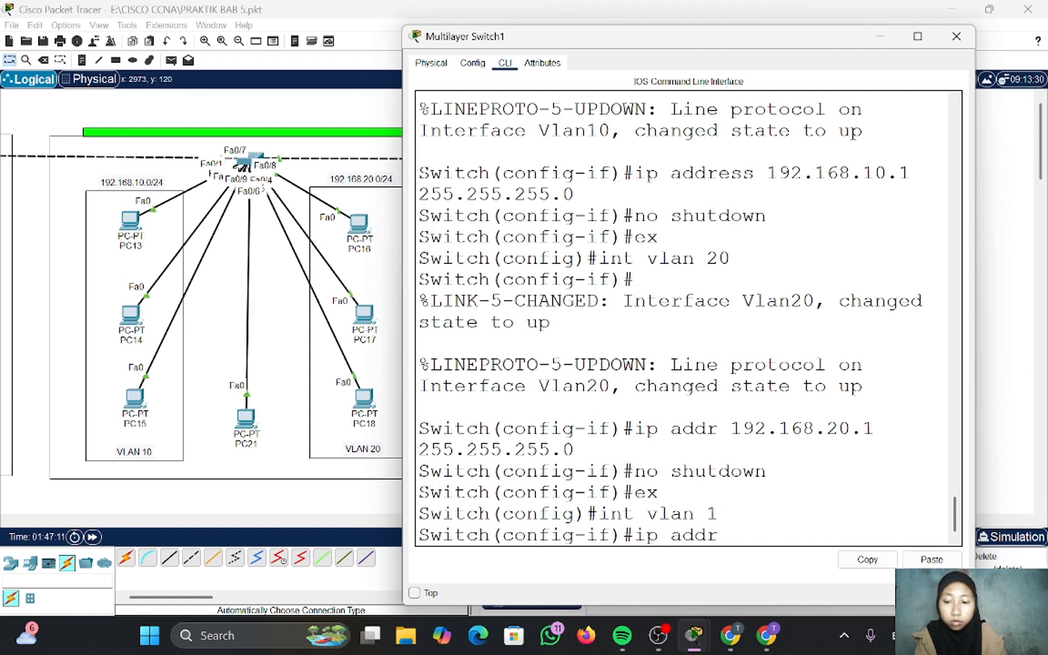
type(" 192.168.")
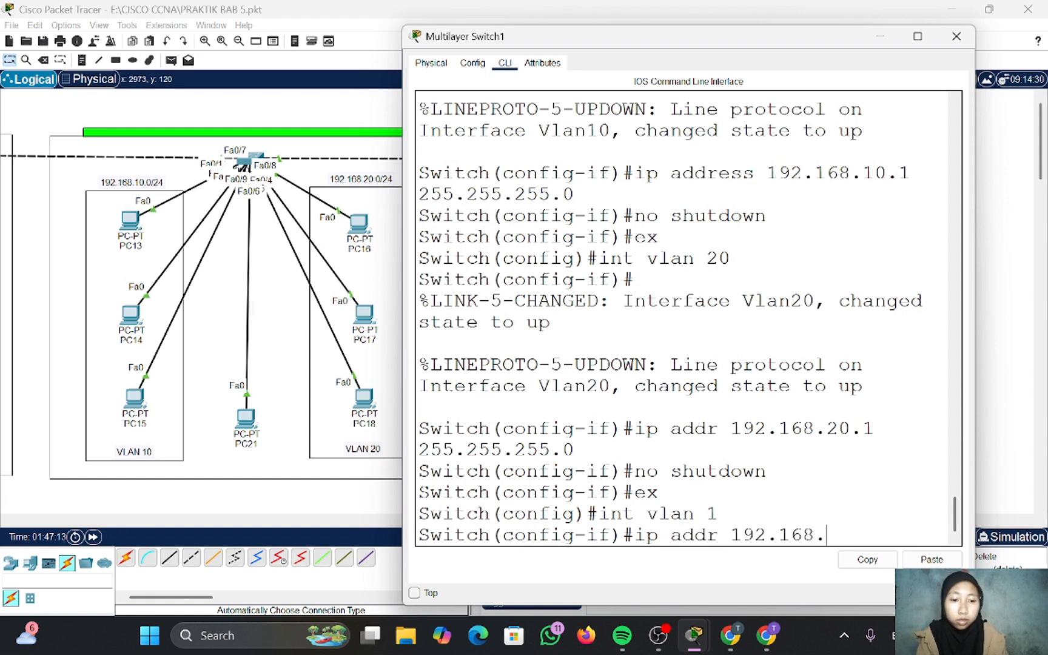
type("1.1 2")
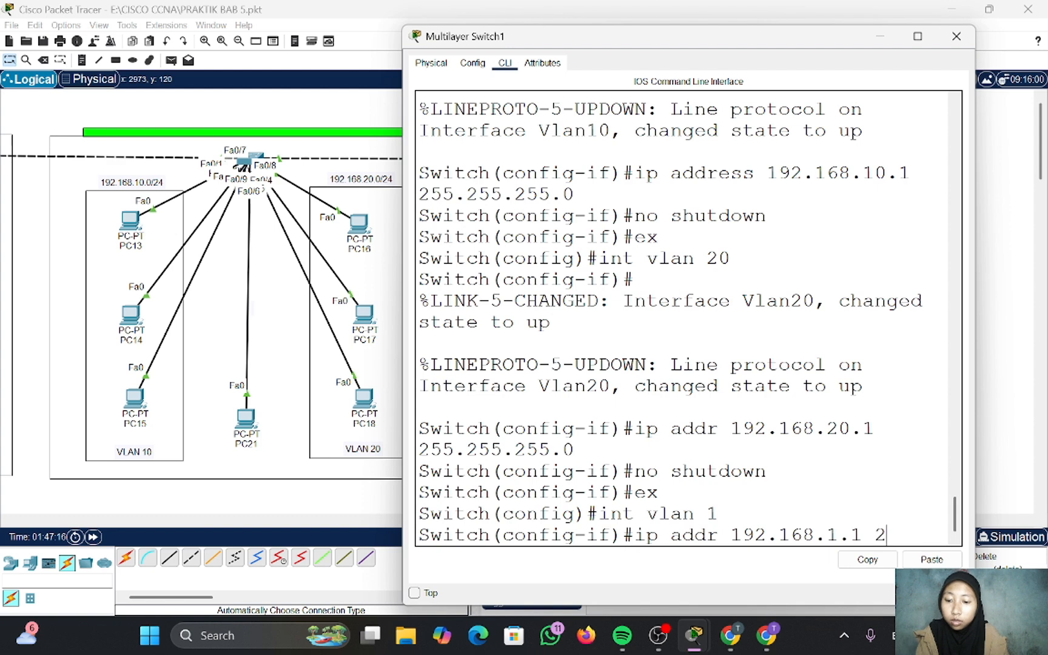
type("55.22")
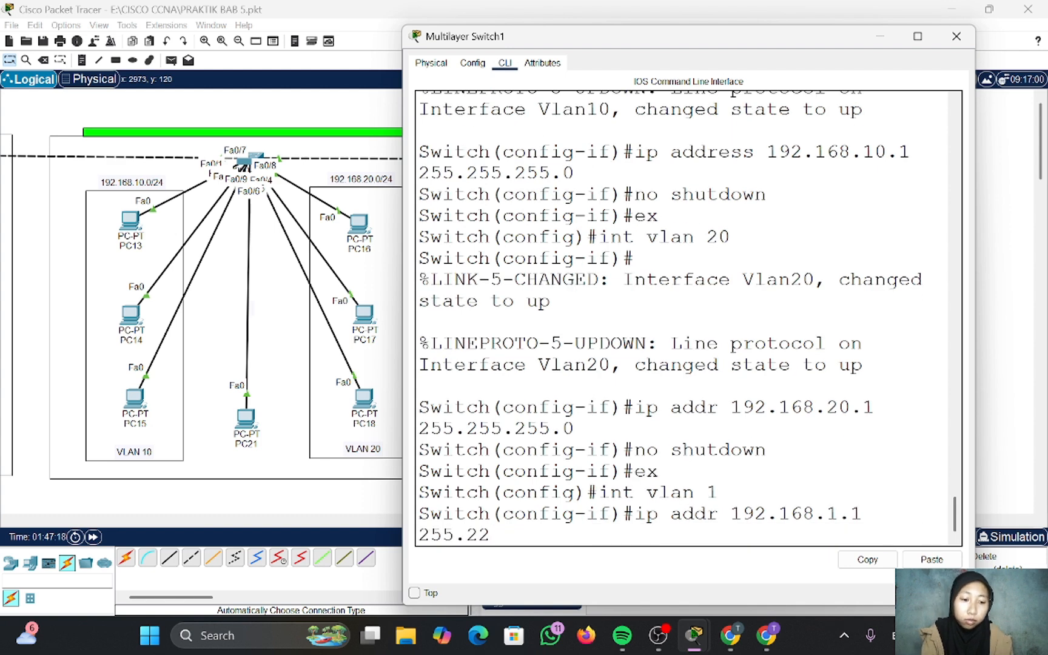
key("BackSpace")
type("55.255.0")
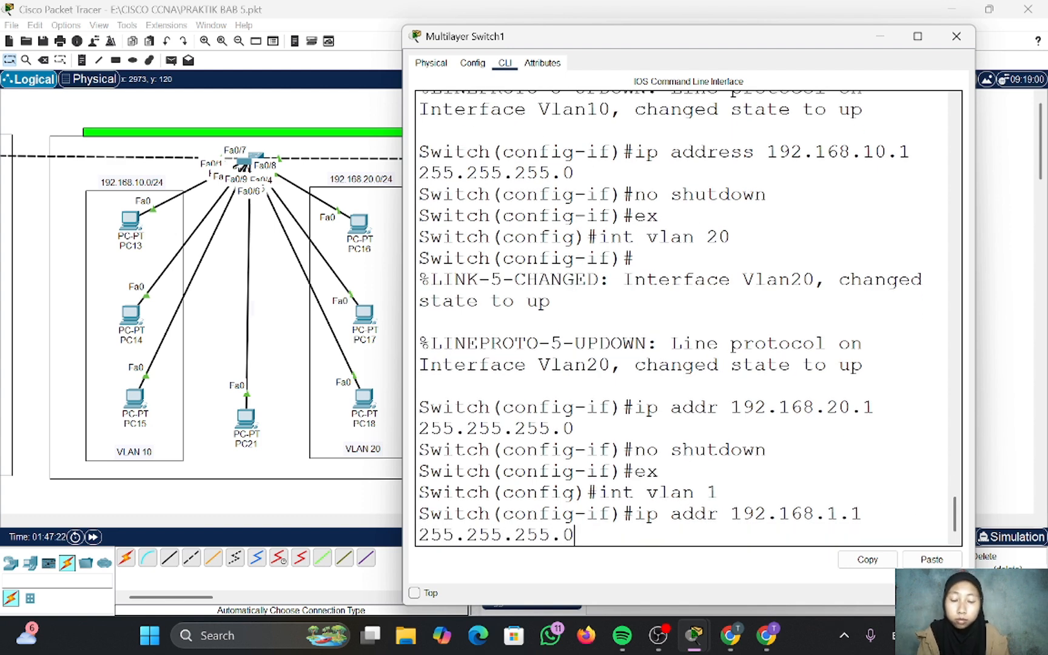
key("Return")
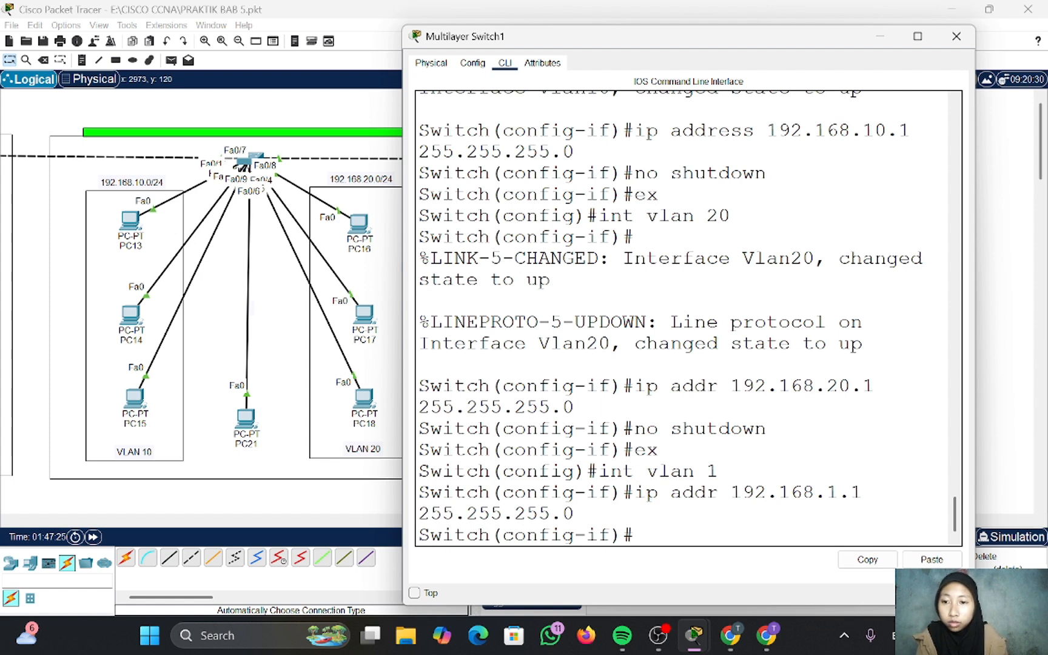
- Enable the VLAN 1 interface with no shutdown and leave interface configuration mode
type("no shutdown")
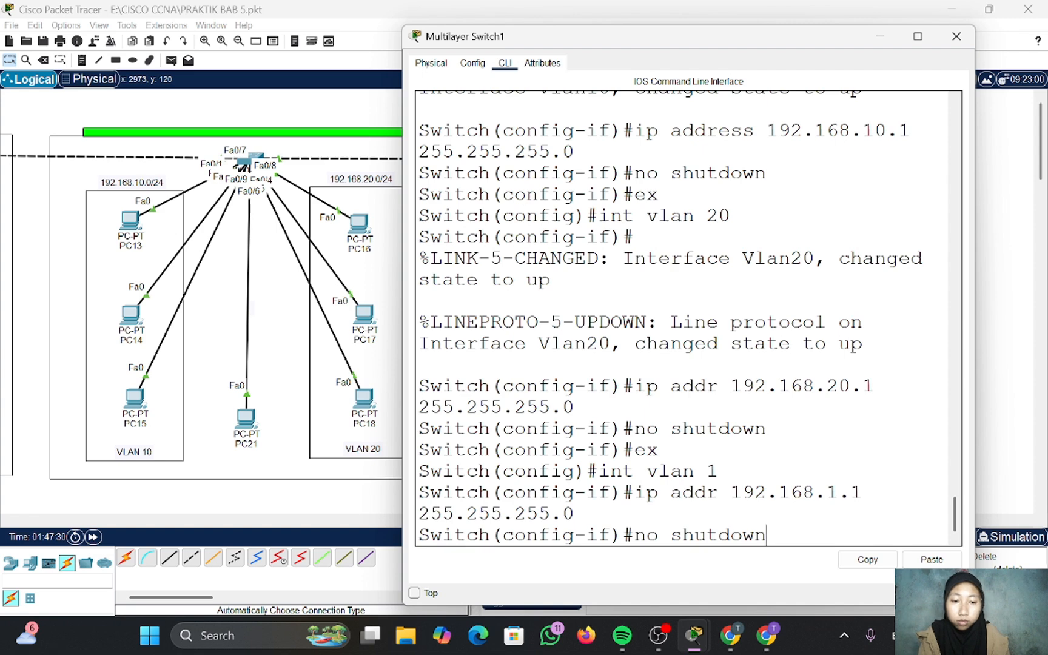
key("Return")
type("ex")
key("Return")
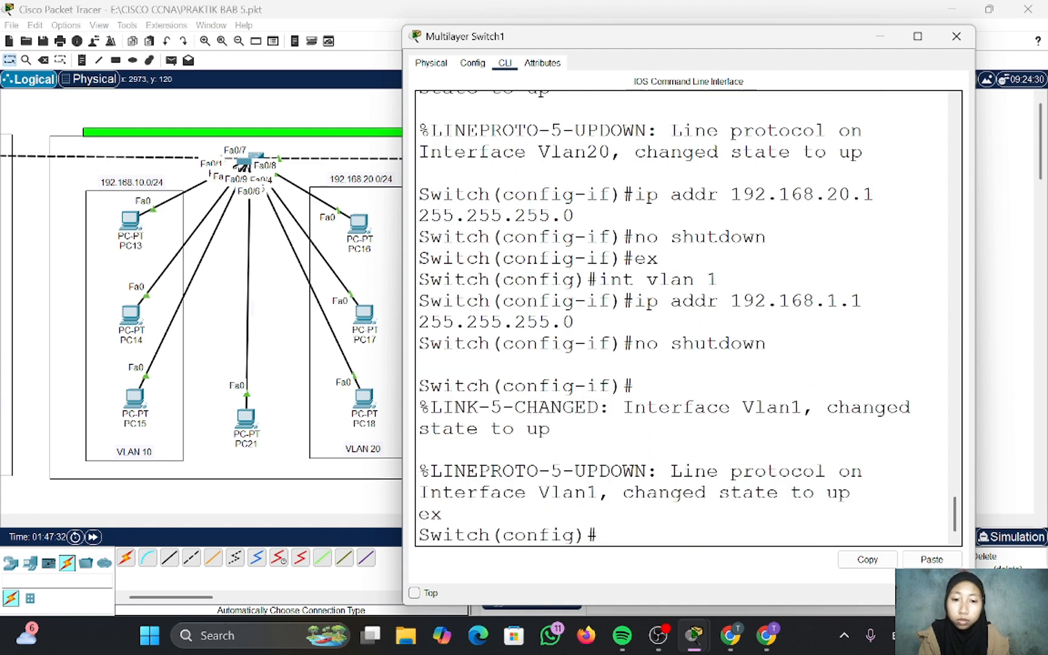
- Exit to privileged EXEC mode on the switch and re-enter global configuration mode
type("ex")
key("Return")
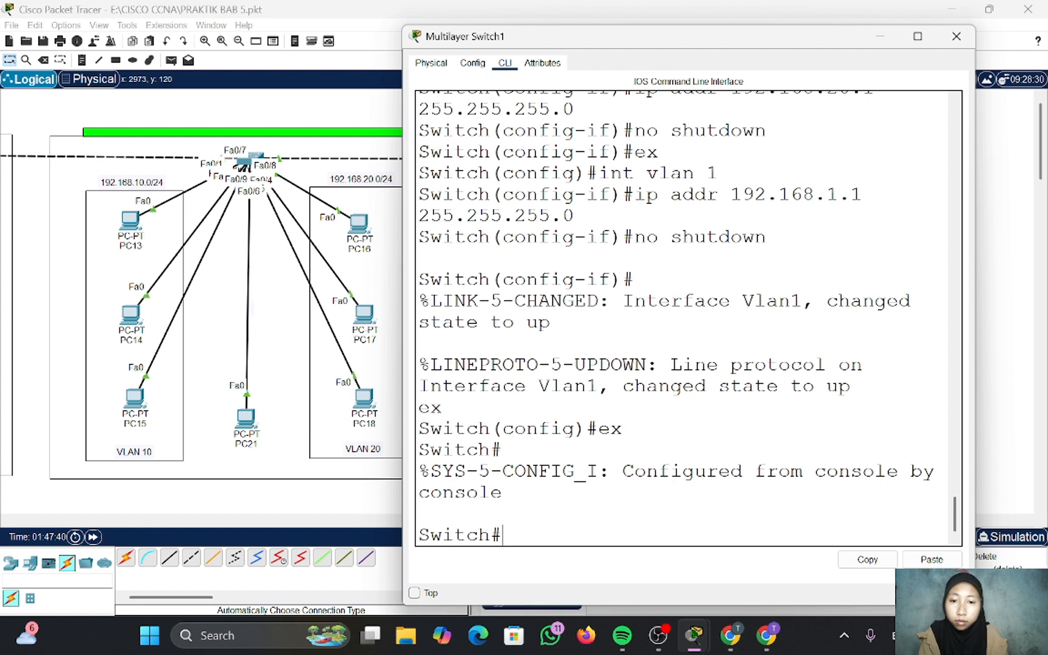
type("conf t")
key("Return")
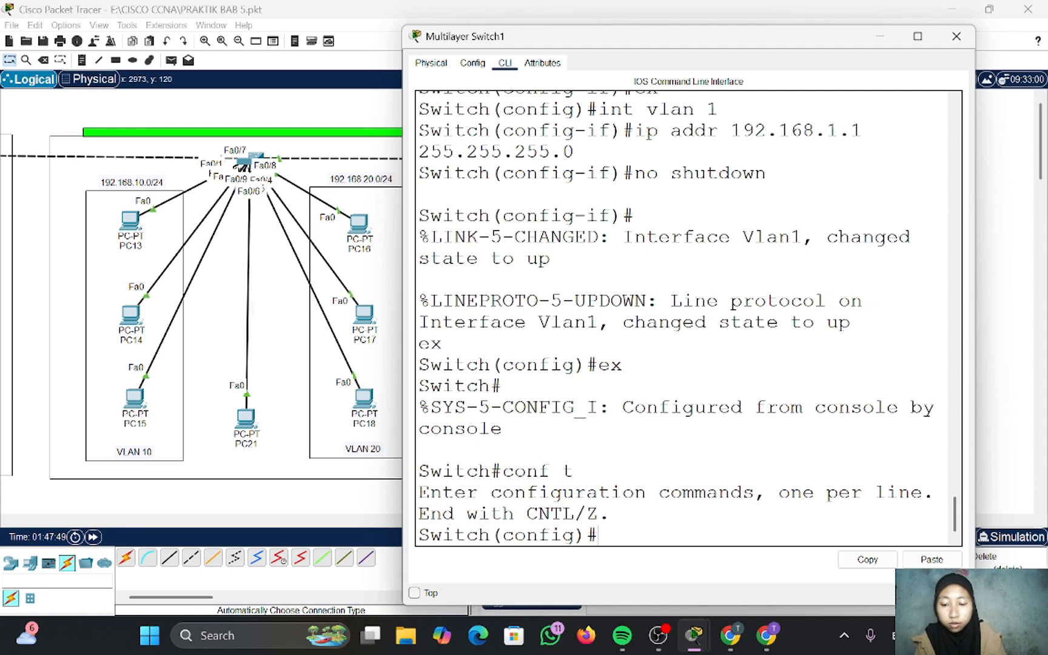
- Display the brief IP interface table from global configuration mode and page through it to check the VLAN interface addresses
type("do show ip interface")
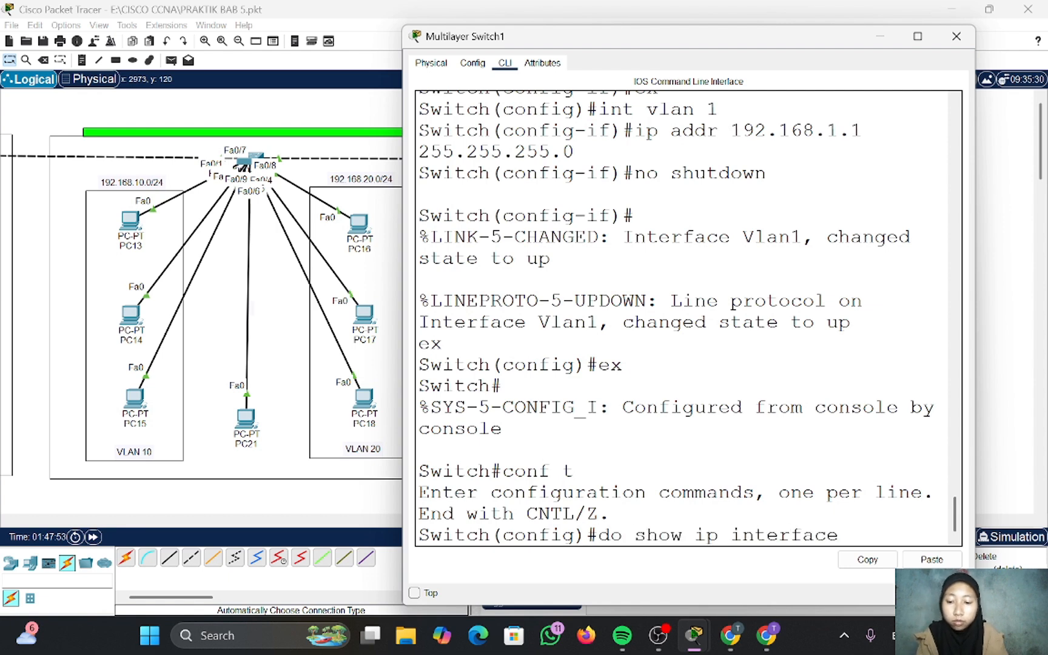
type(" brief")
key("Return")
key("space")
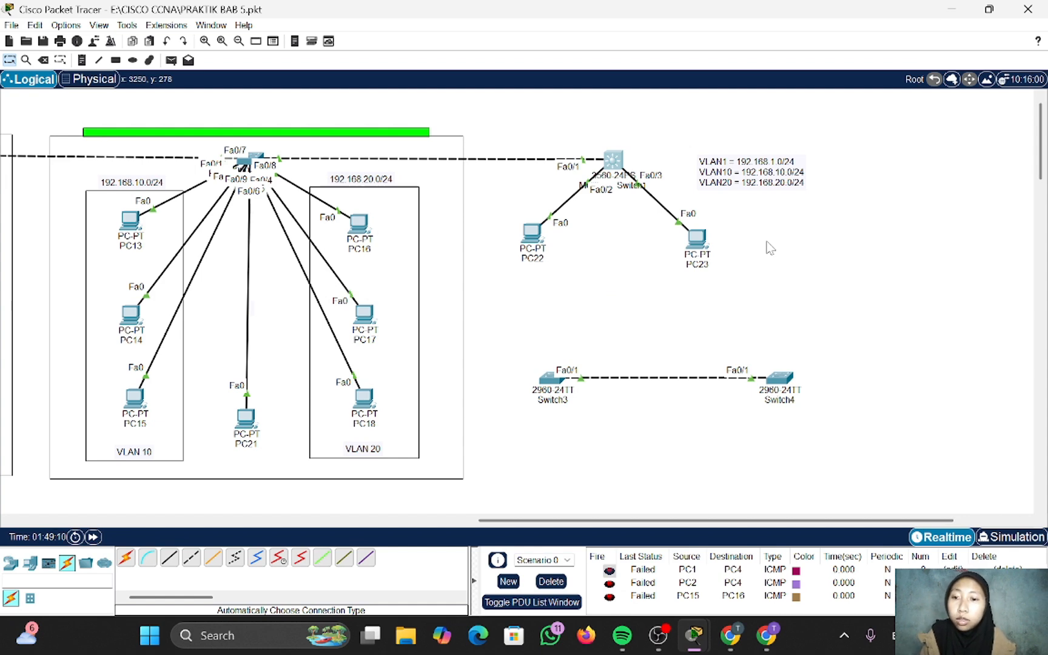
- Set PC23's IPv4 default gateway to 192.168.20.1 and close its configuration window
double_click(697, 239)
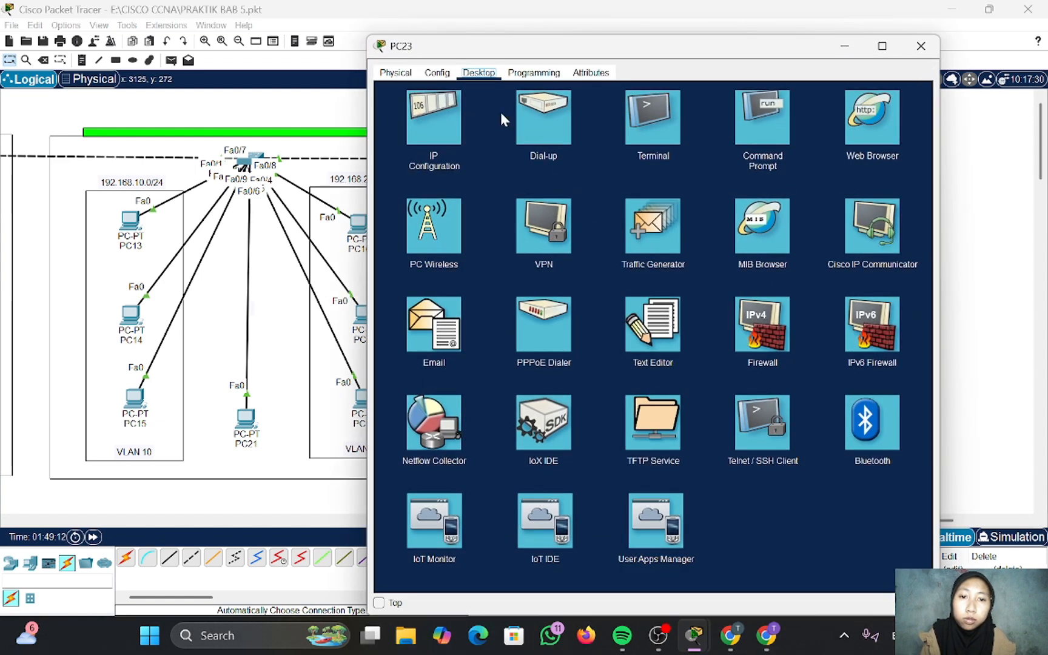
left_click(443, 115)
left_click_drag(595, 201, 552, 204)
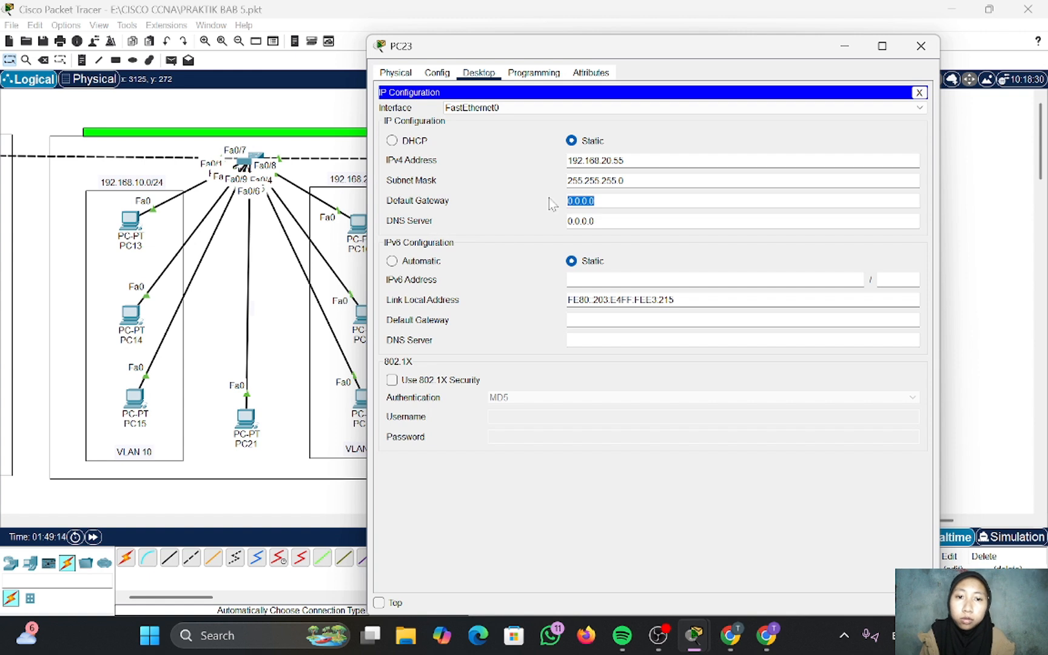
key("BackSpace")
type("192.1")
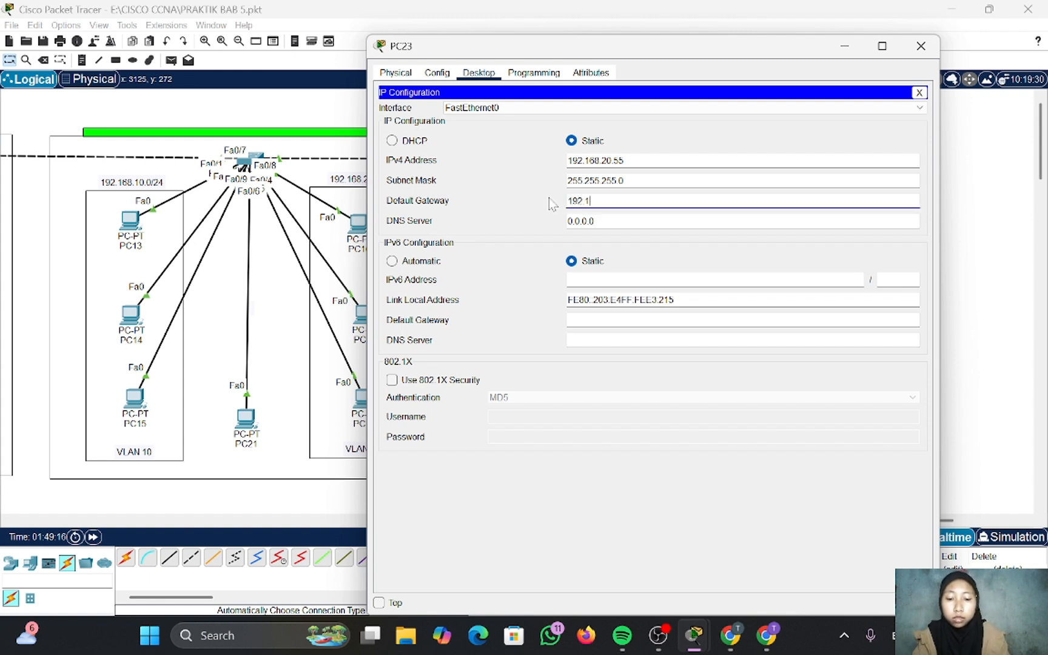
type("68.20.1")
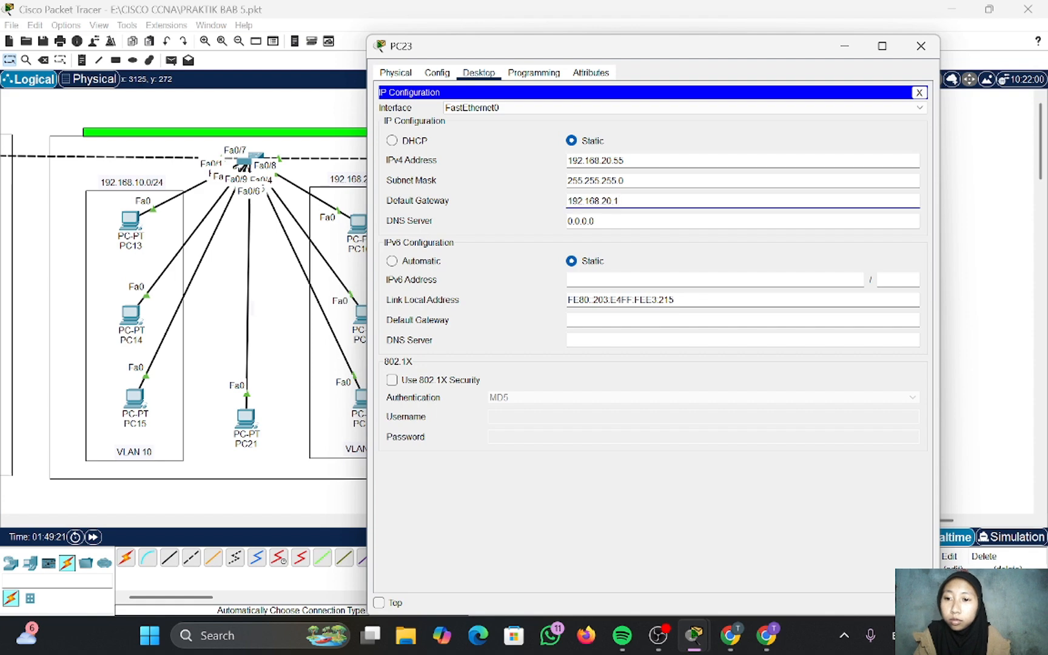
left_click(921, 53)
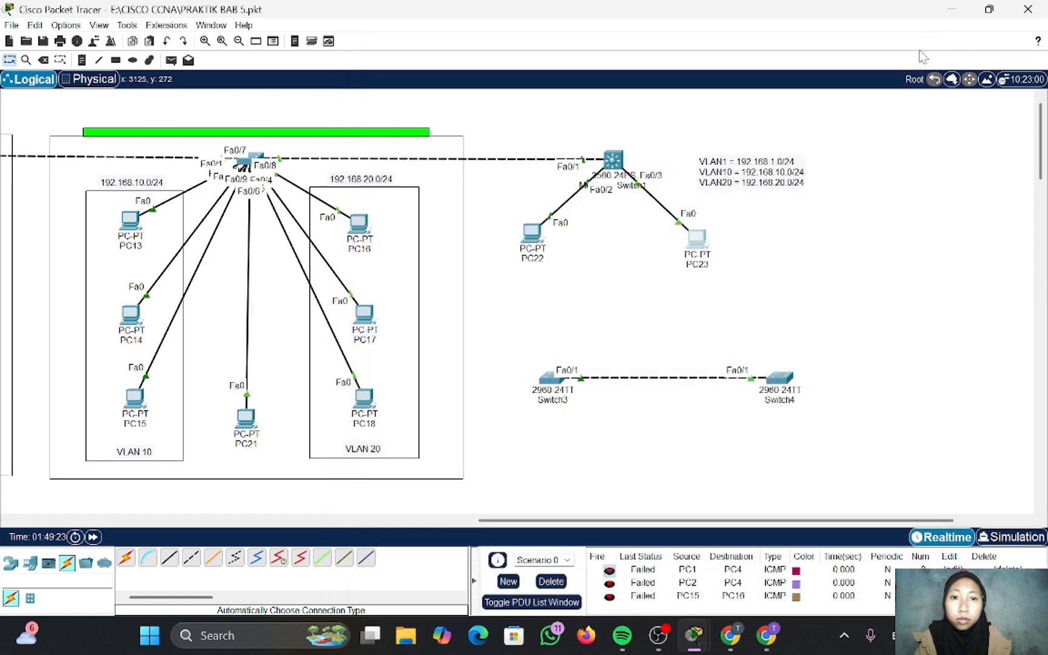
- Set PC22's IPv4 default gateway to 192.168.10.1 and close its configuration window
left_click(535, 235)
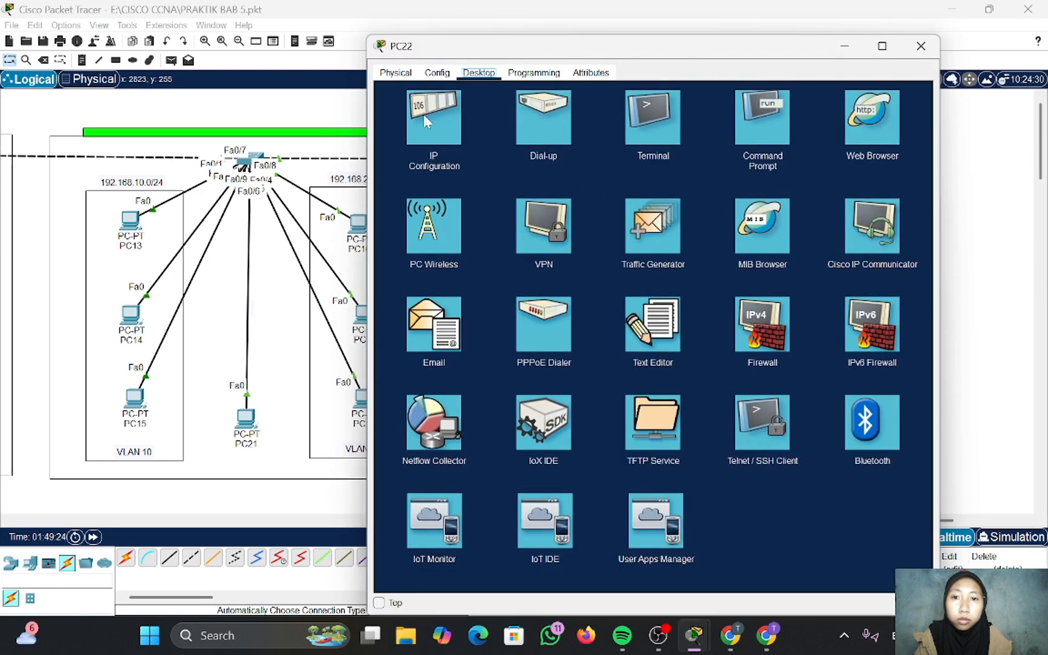
left_click(423, 114)
left_click(595, 200)
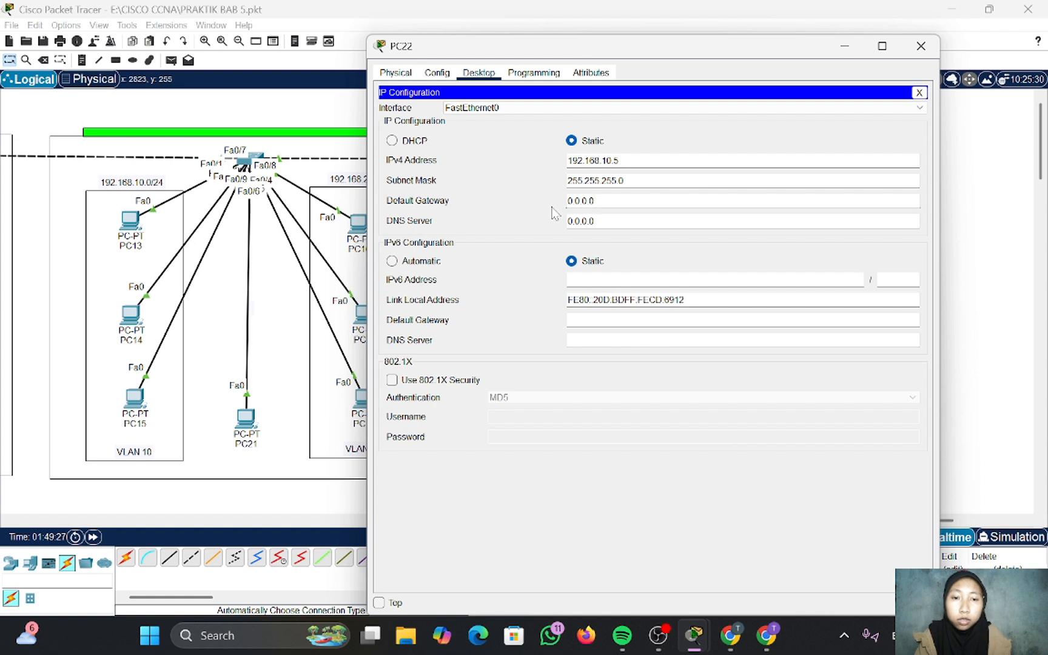
key("BackSpace")
key("BackSpace")
key("BackSpace")
key("BackSpace")
key("BackSpace")
key("BackSpace")
key("BackSpace")
type("19")
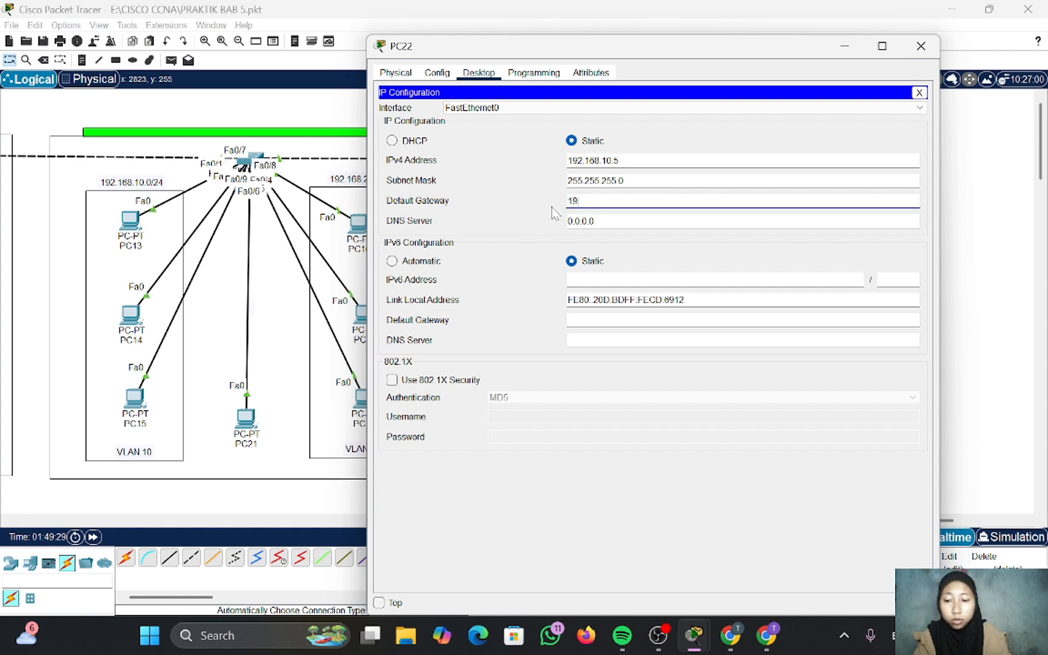
type("2.168.10.")
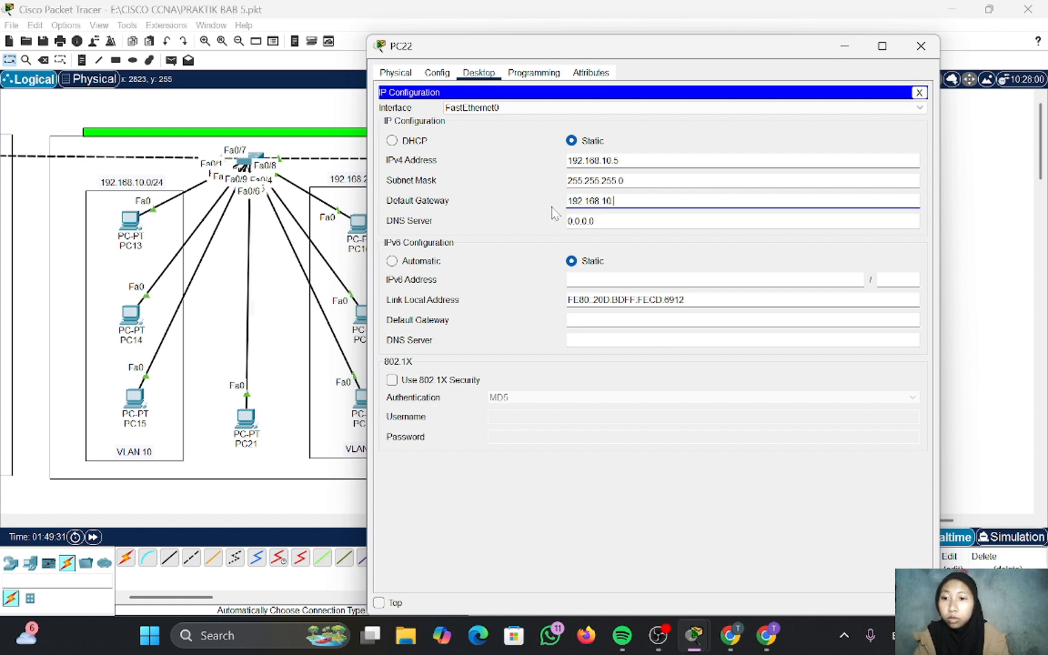
type("1")
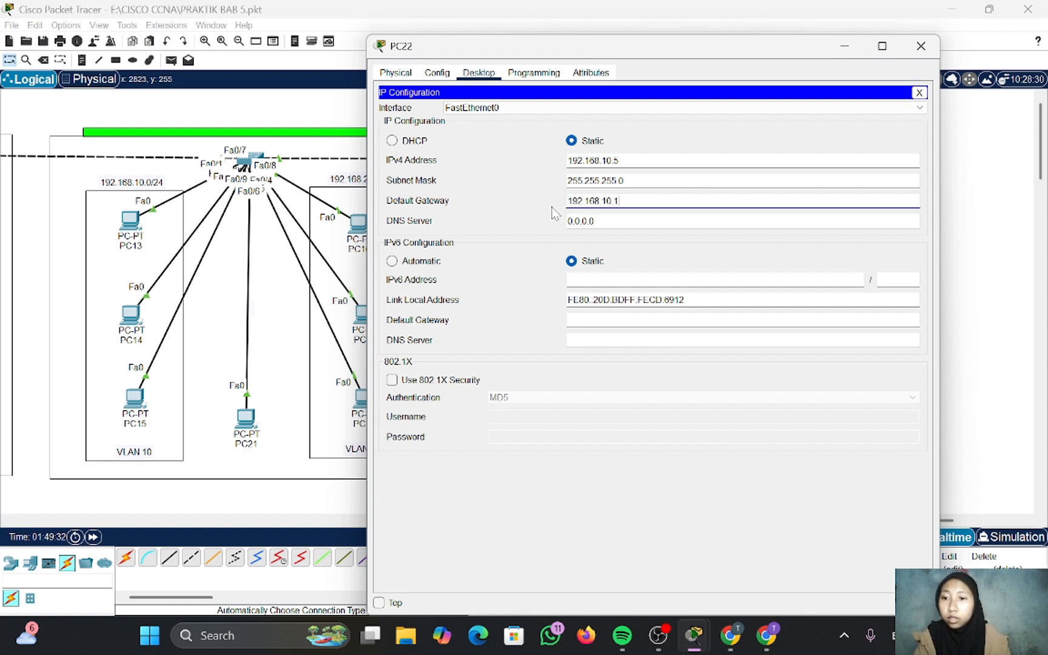
left_click(920, 49)
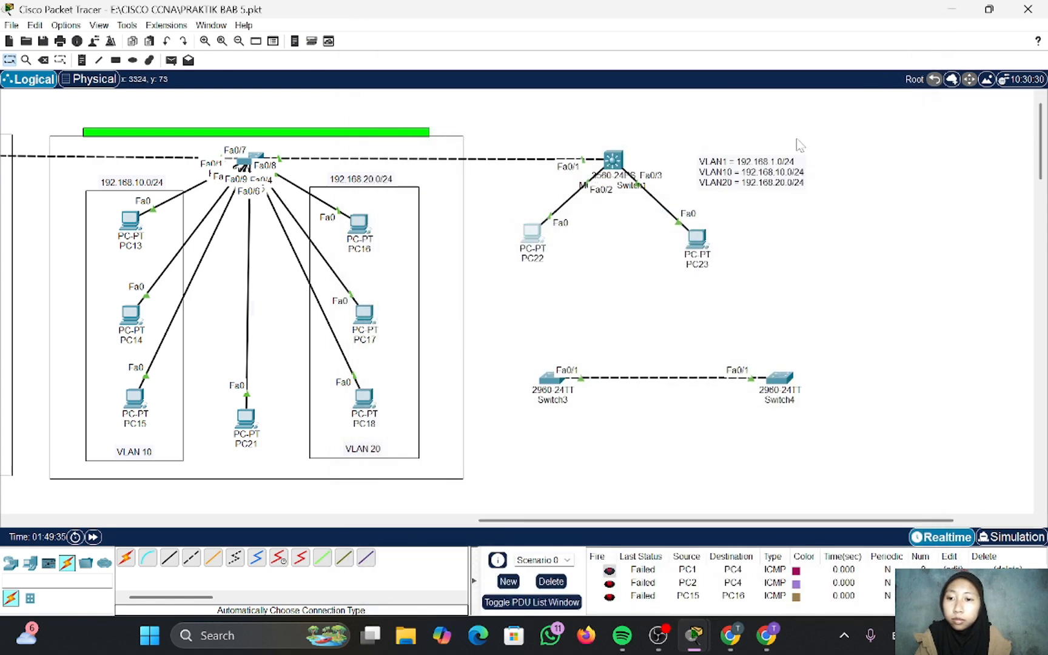
- Display the IP routing table of Multilayer Switch1 from global configuration mode with do show ip route
left_click(613, 162)
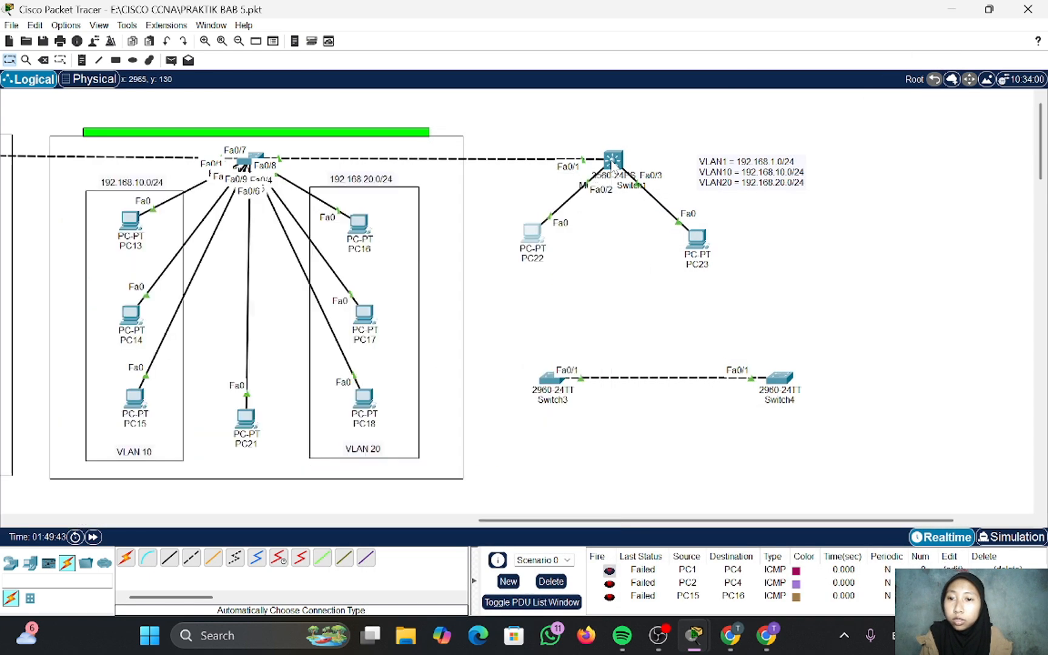
type("do show")
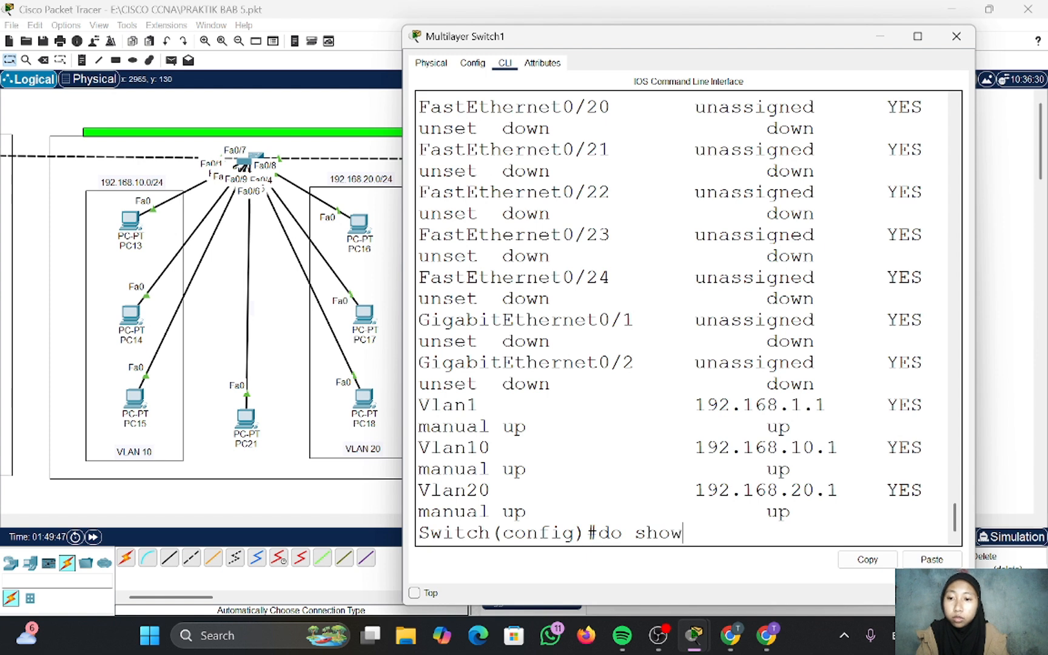
type(" ip rout")
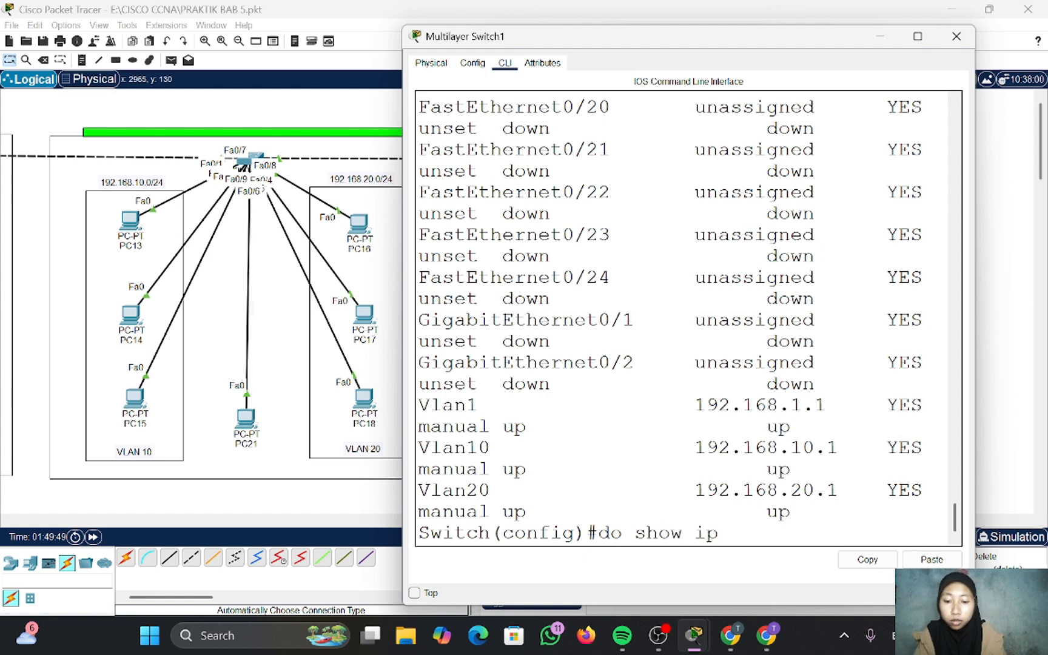
type("e")
key("Return")
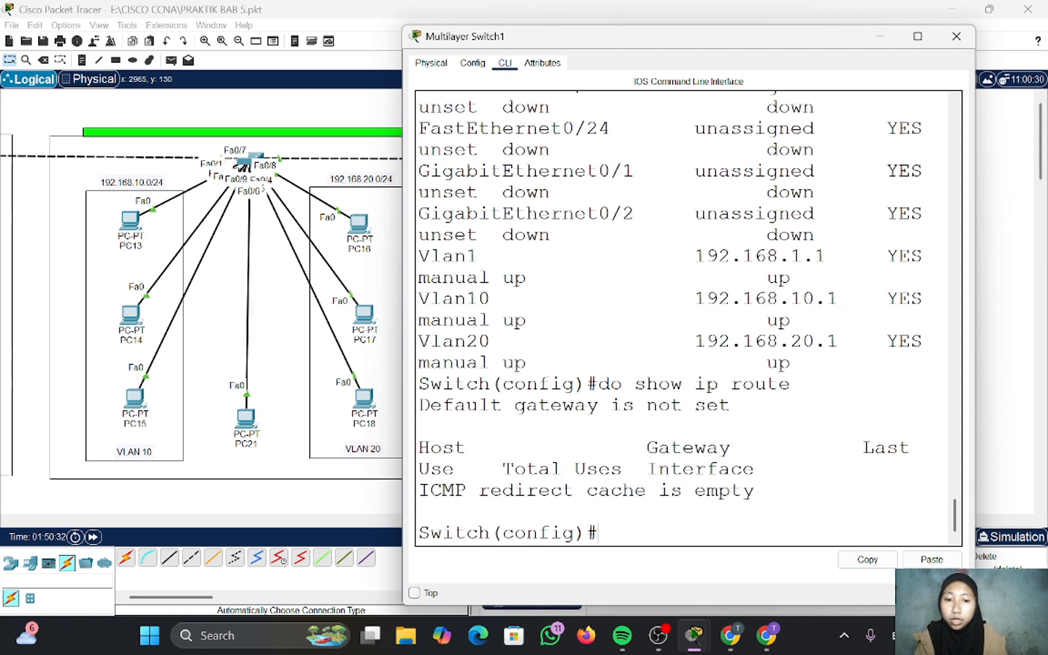
- Enable IP routing on Multilayer Switch1 with ip routing and display its routing table again
type("ip routing")
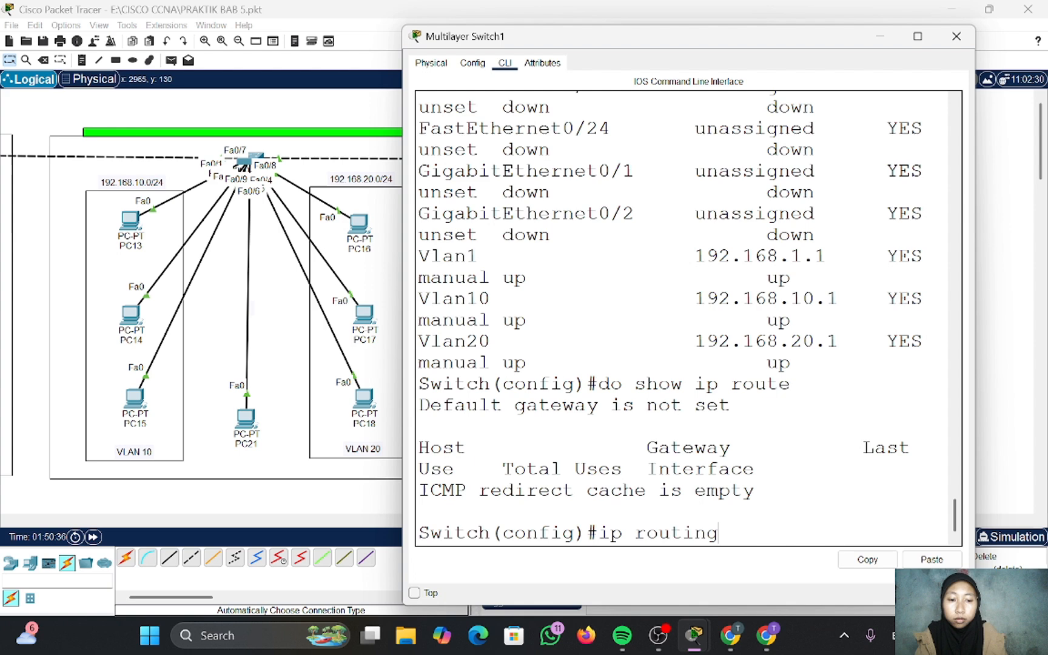
key("Return")
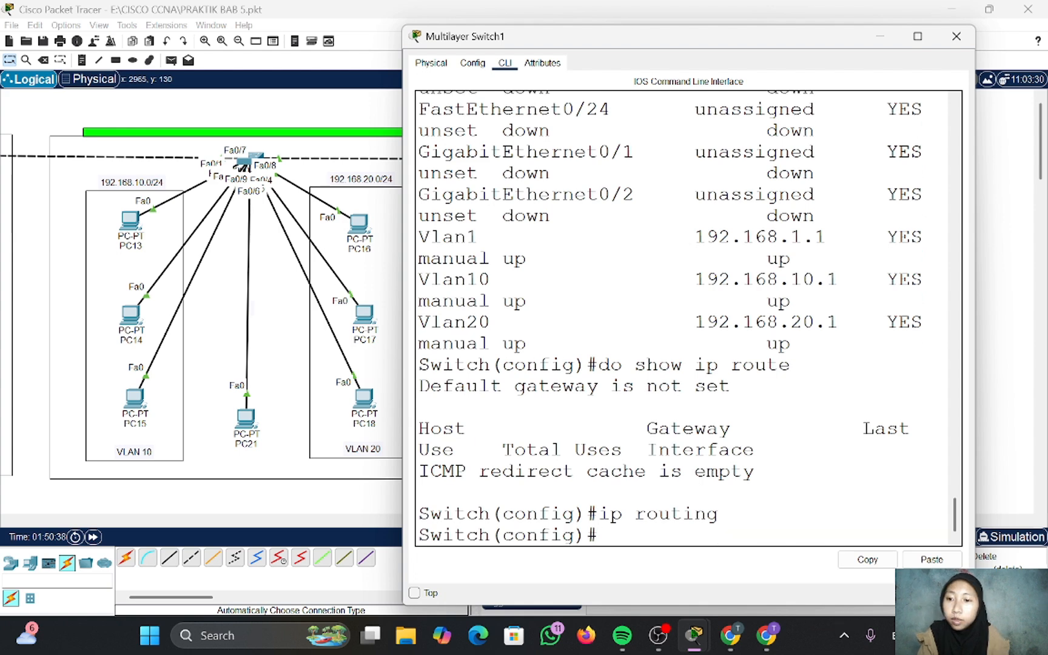
key("Up")
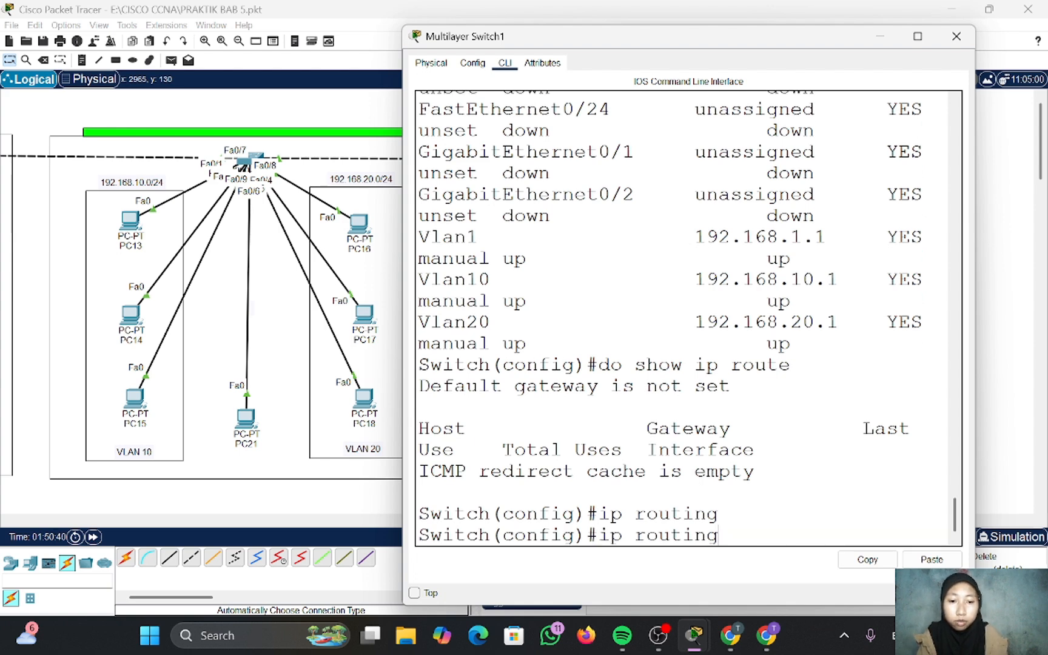
key("Up")
key("Return")
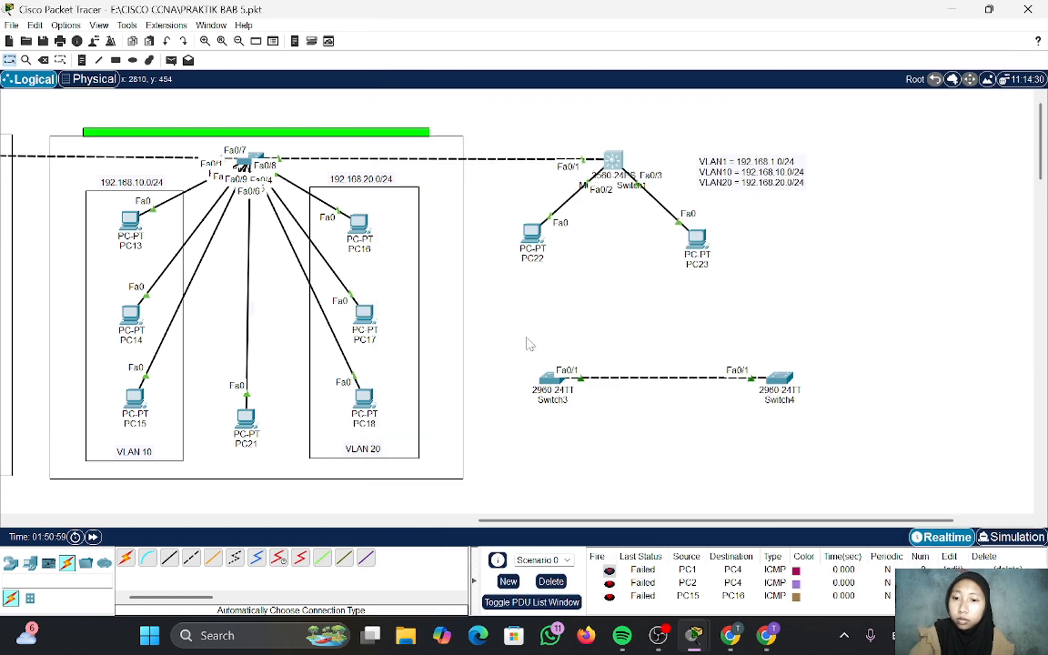
- Set the IPv4 default gateway of PC15 in VLAN 10 to 192.168.10.1
scroll(639, 349, "left", 10)
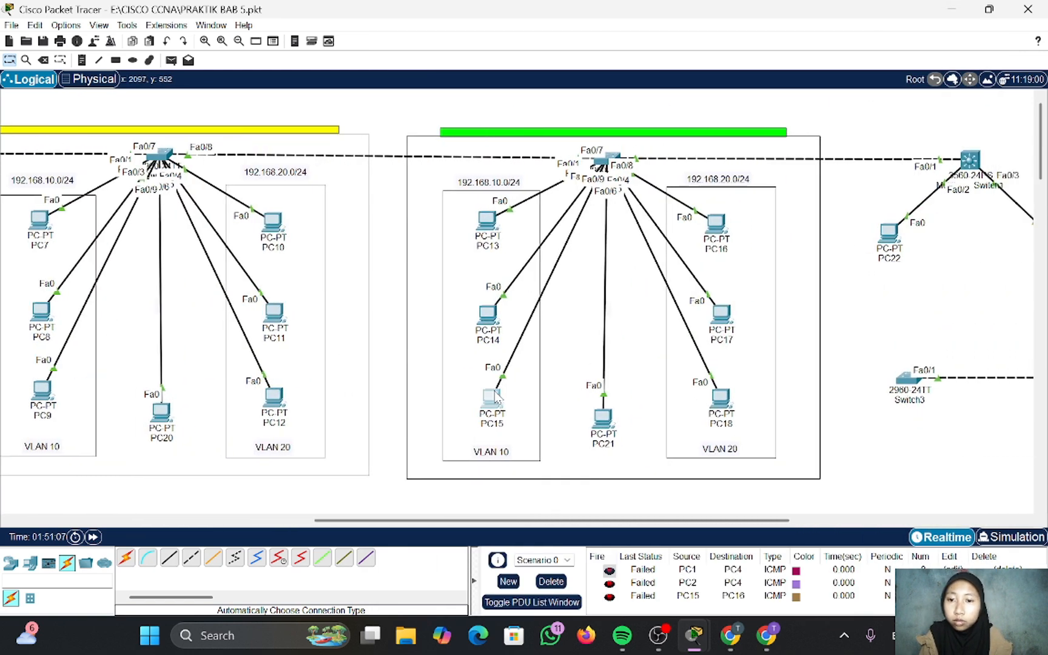
double_click(490, 398)
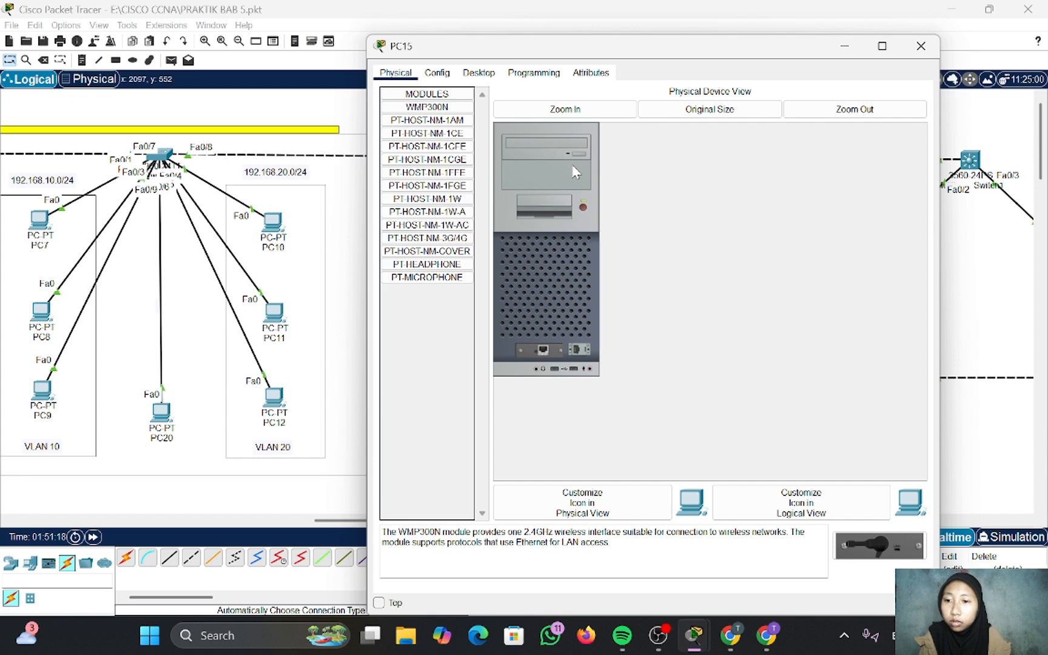
left_click(442, 123)
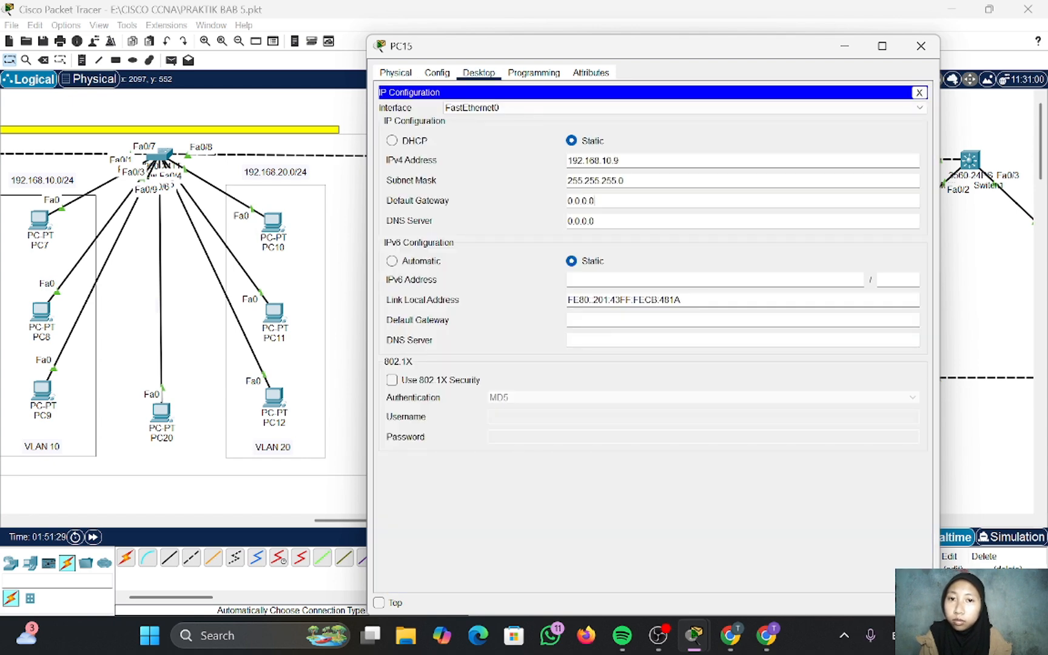
left_click_drag(600, 201, 564, 212)
key("BackSpace")
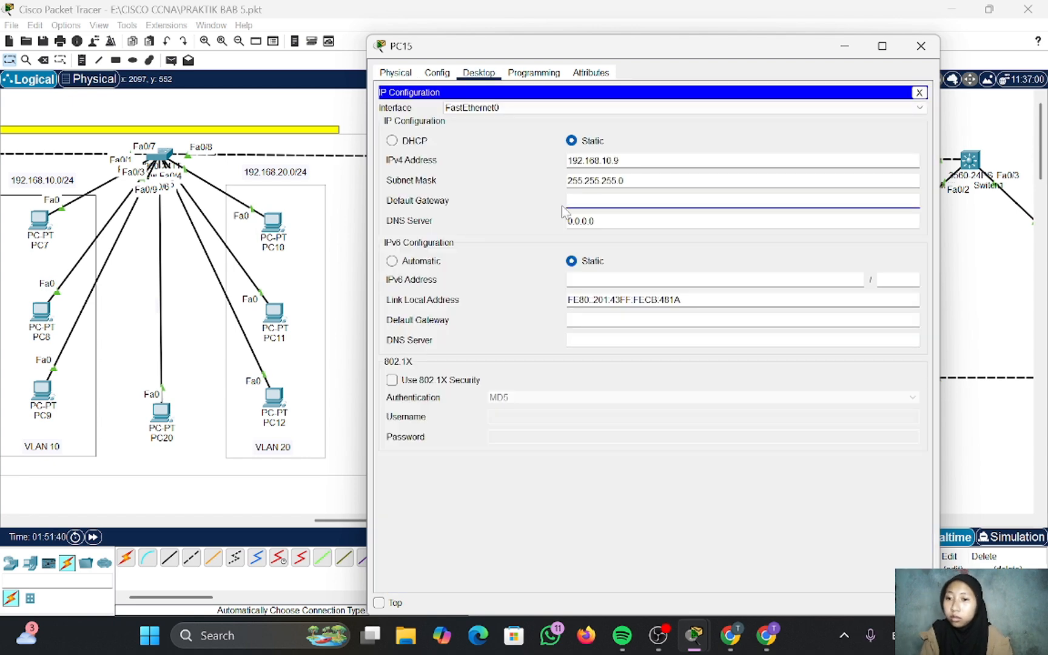
type("192.1")
type("68.10.1")
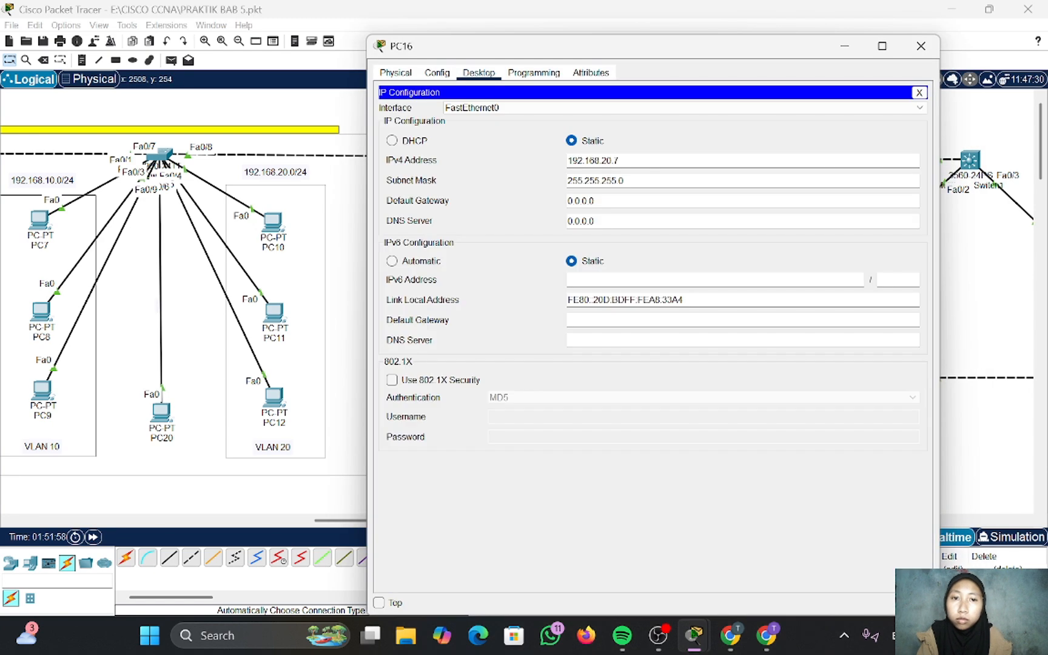
- Set PC16's IPv4 default gateway to 192.168.20.1 and close its configuration window
left_click_drag(599, 201, 564, 212)
key("BackSpace")
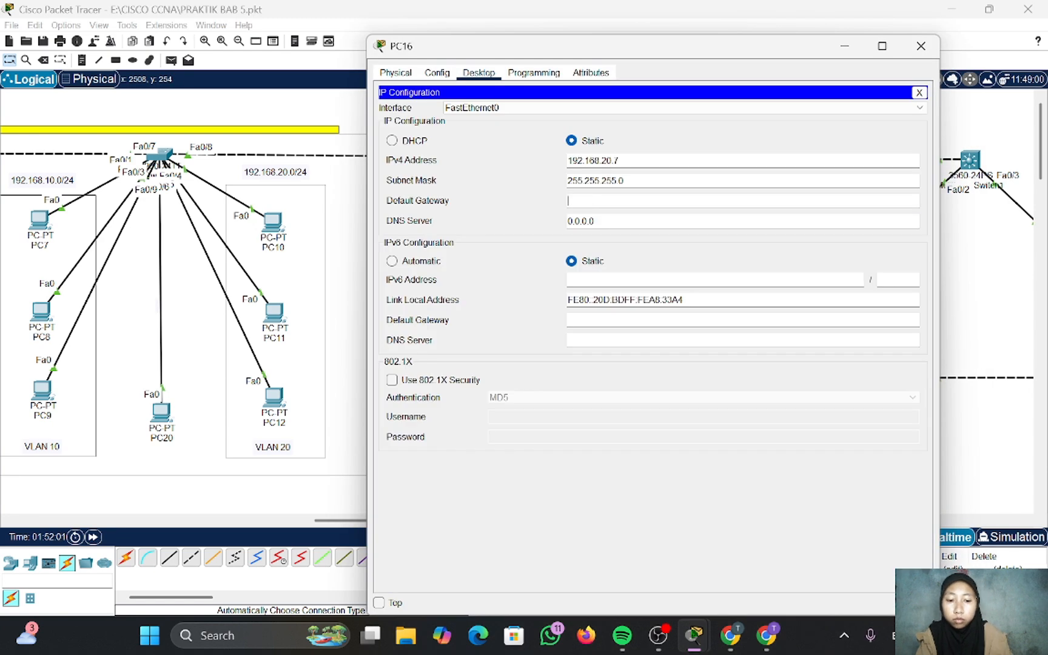
type("192.168.20.1")
left_click(921, 49)
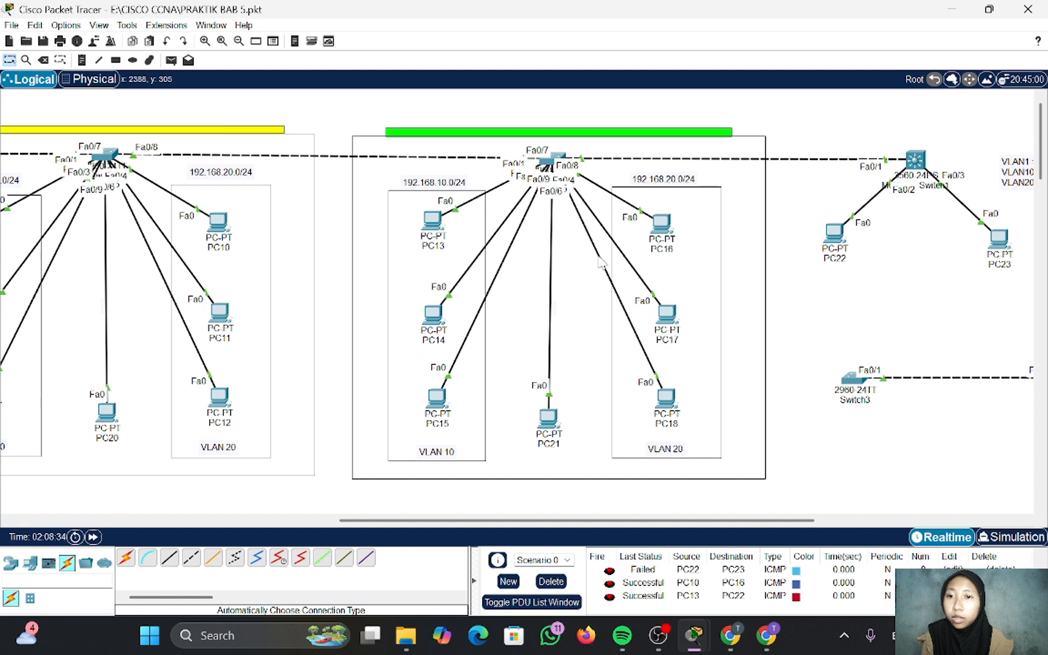
- Send simple test PDUs from PC15 to PC16 and from PC16 to PC22
left_click(171, 60)
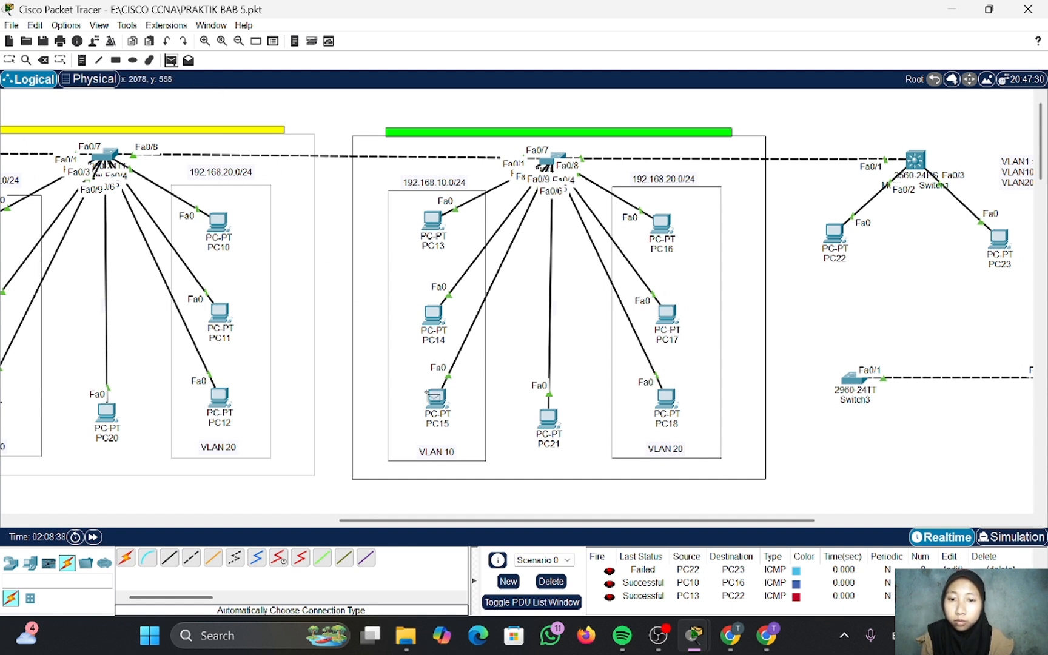
left_click(662, 222)
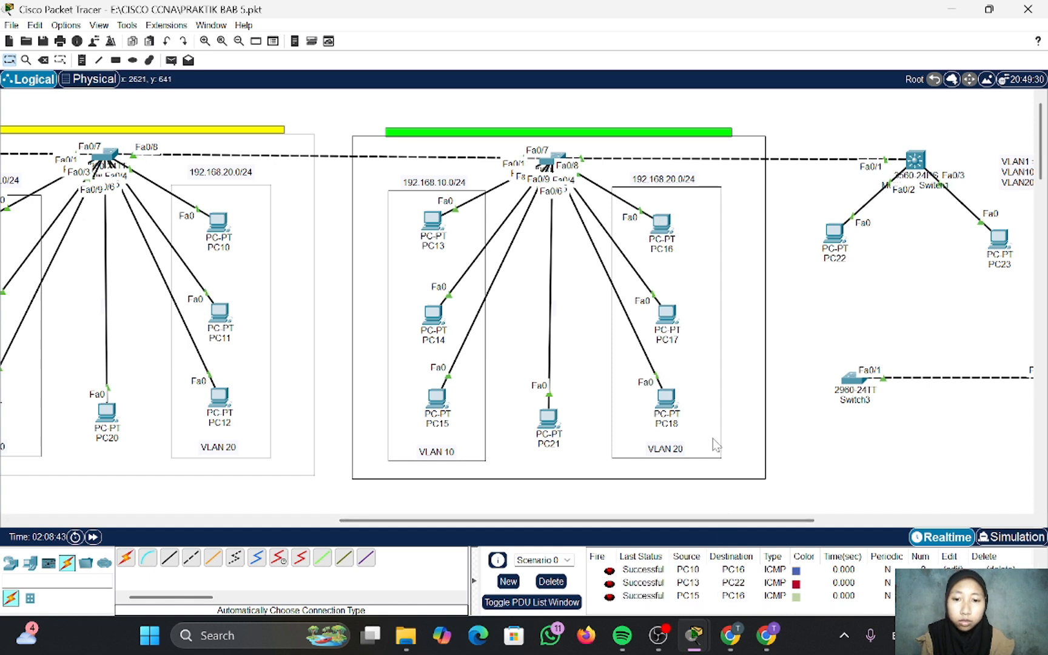
left_click(171, 60)
left_click(661, 224)
left_click(836, 234)
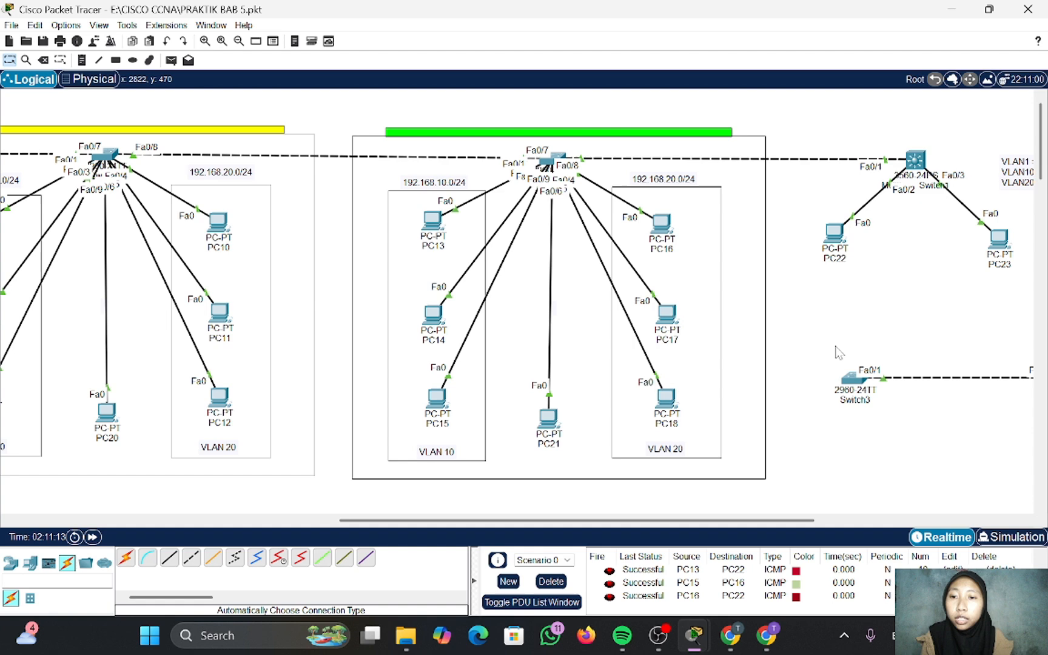
- Open the command line of Multilayer Switch1 and enter global configuration mode
scroll(838, 351, "right", 5)
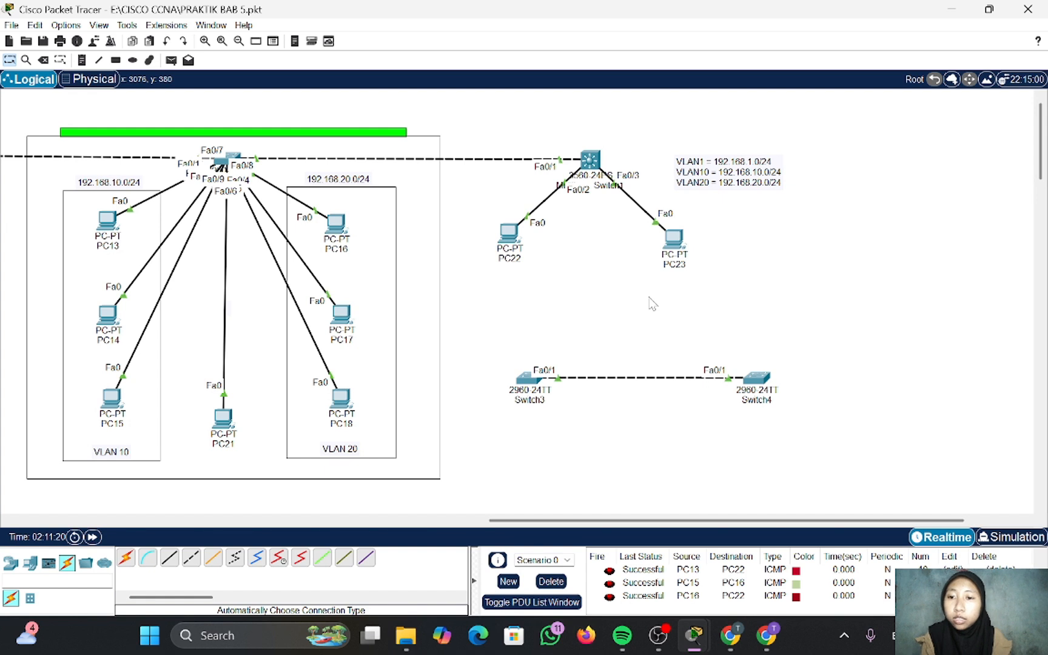
left_click(591, 161)
key("Return")
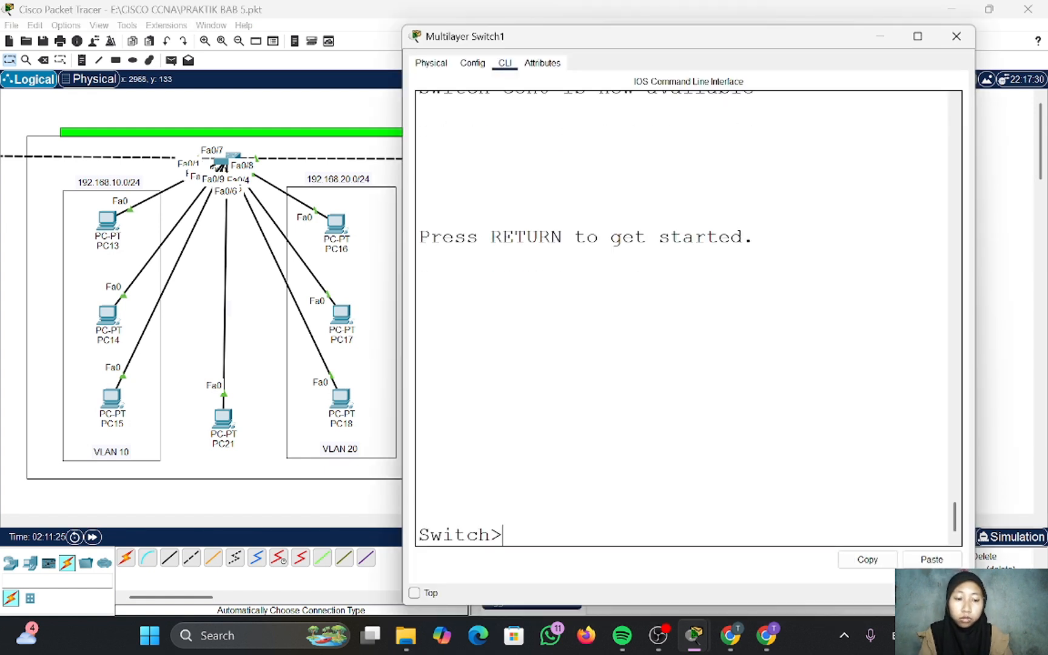
type("en")
key("Return")
type("conf t")
key("Return")
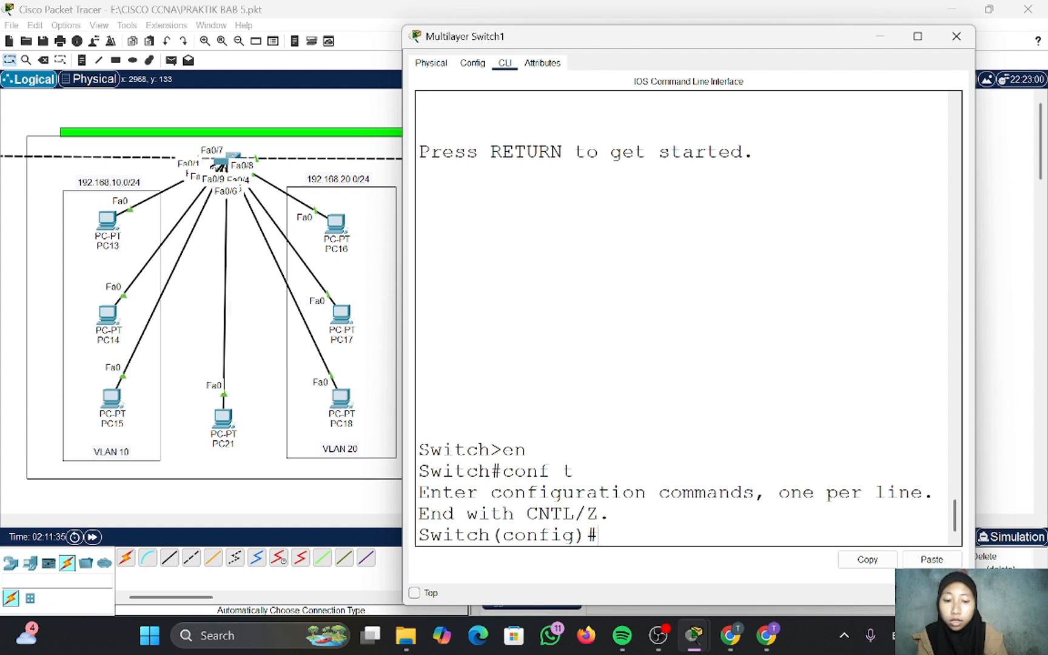
- Create a DHCP pool named vlan10 on Multilayer Switch1
type("ip dhv")
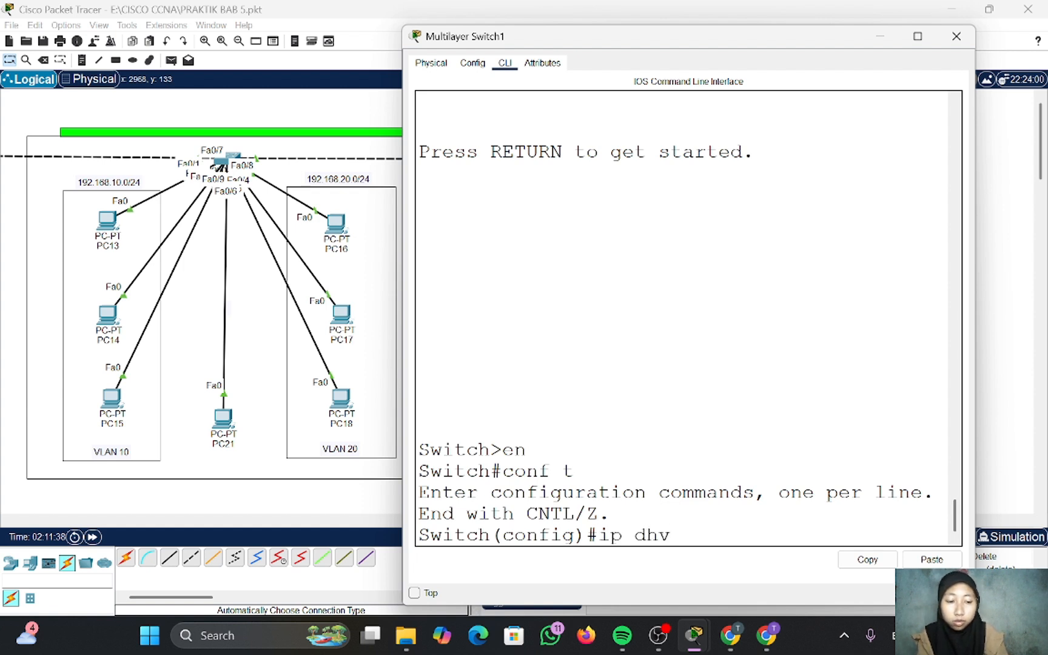
key("BackSpace")
type("cp pool")
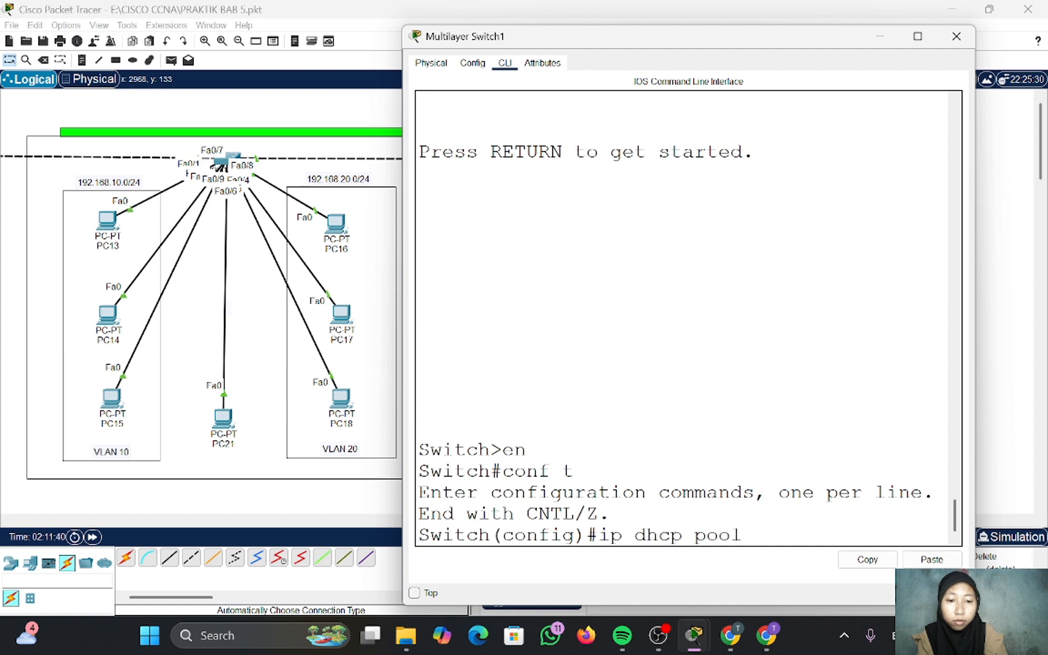
type(" vlan10")
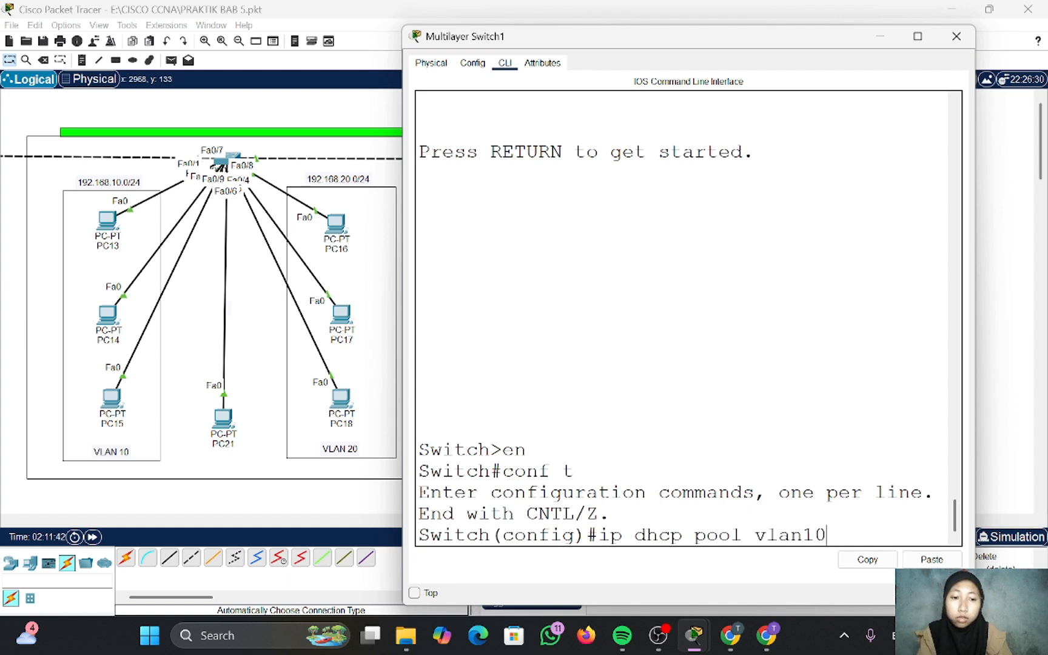
key("Return")
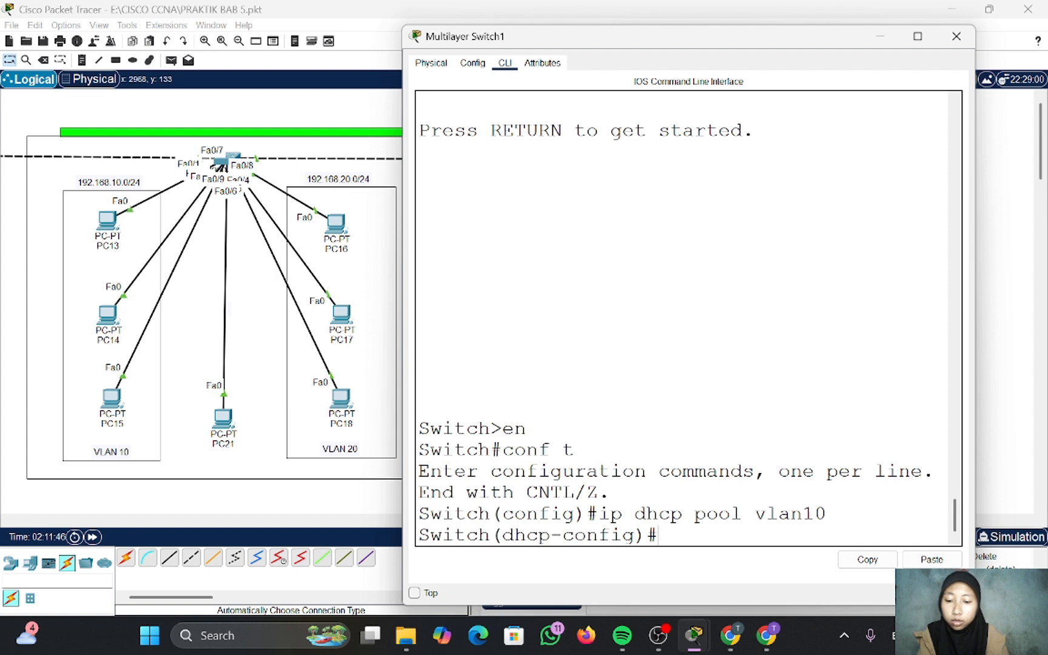
- Assign network 192.168.10.0 with mask 255.255.255.0 to the vlan10 DHCP pool
type("networ")
type("k ")
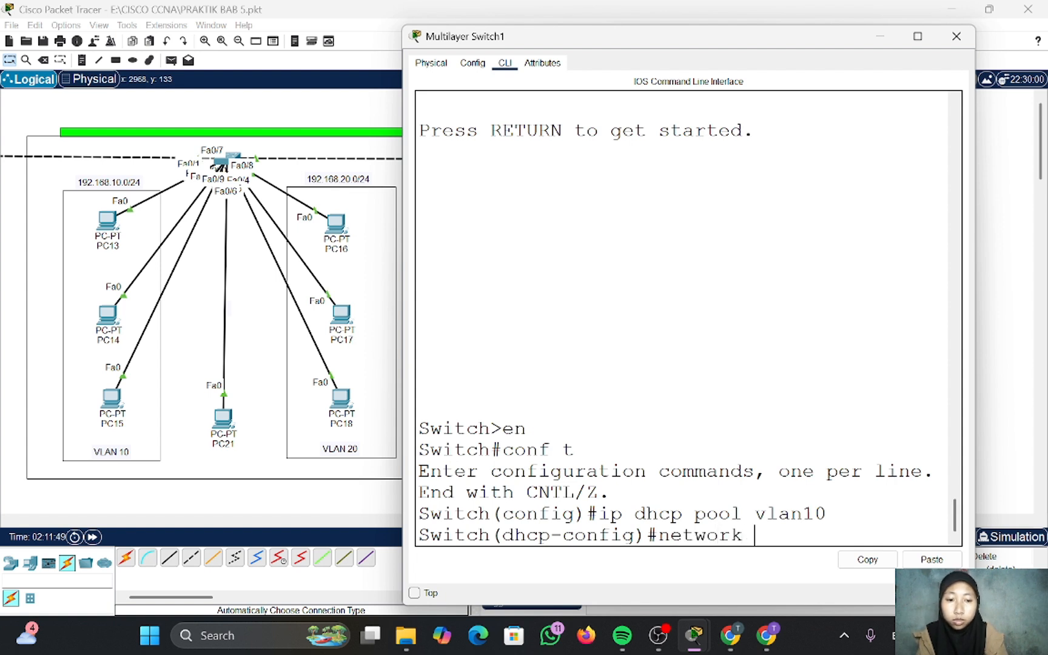
type("192.168.10.")
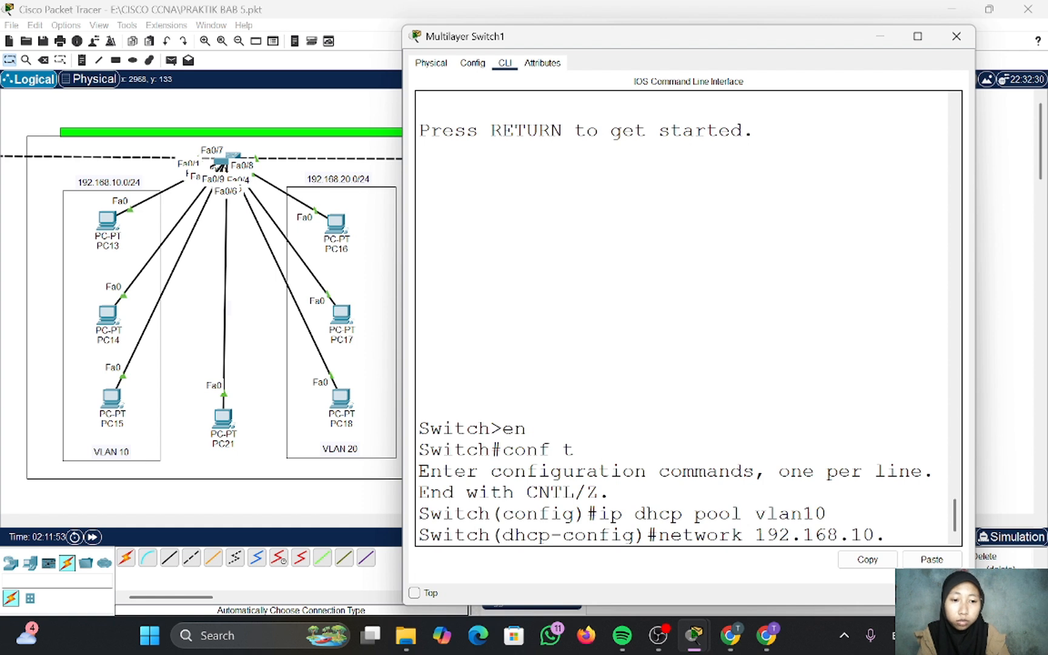
type("0 25")
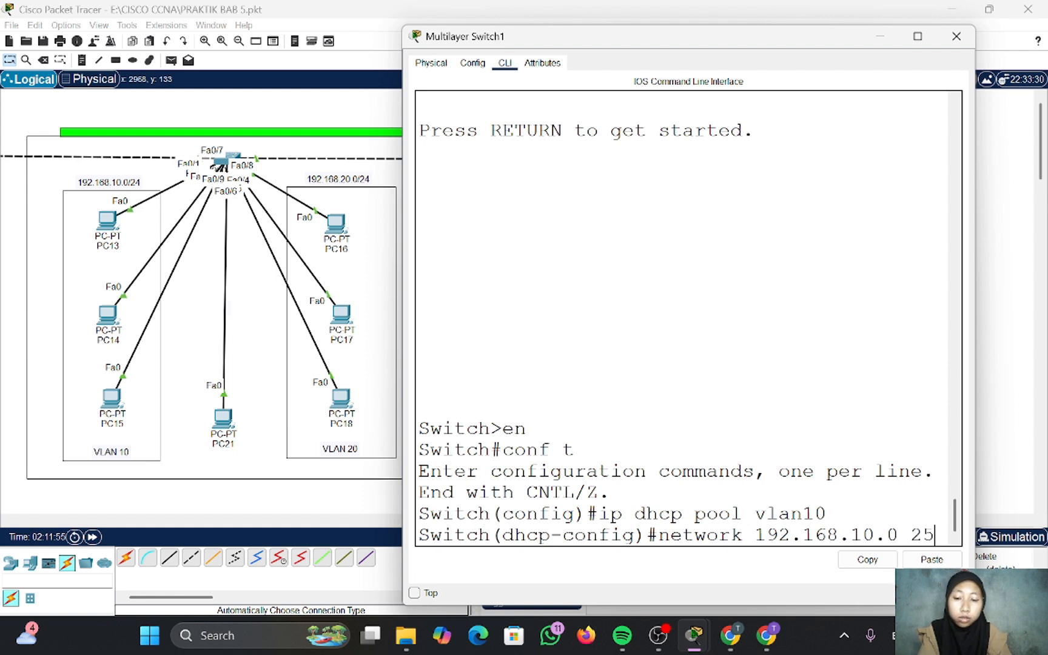
type("5.255.")
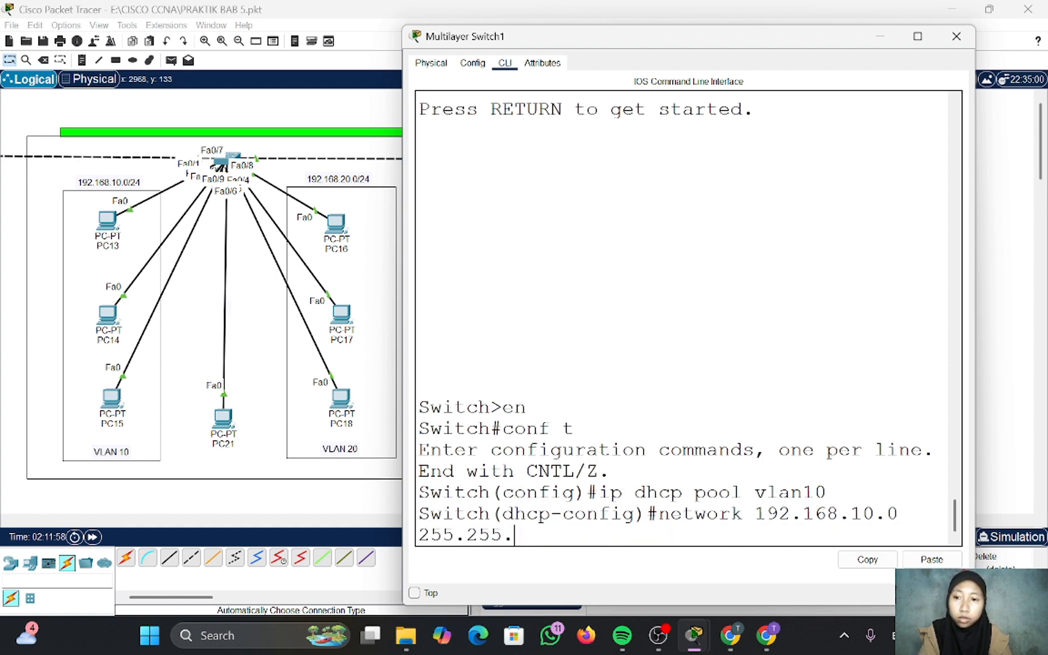
type("255.0")
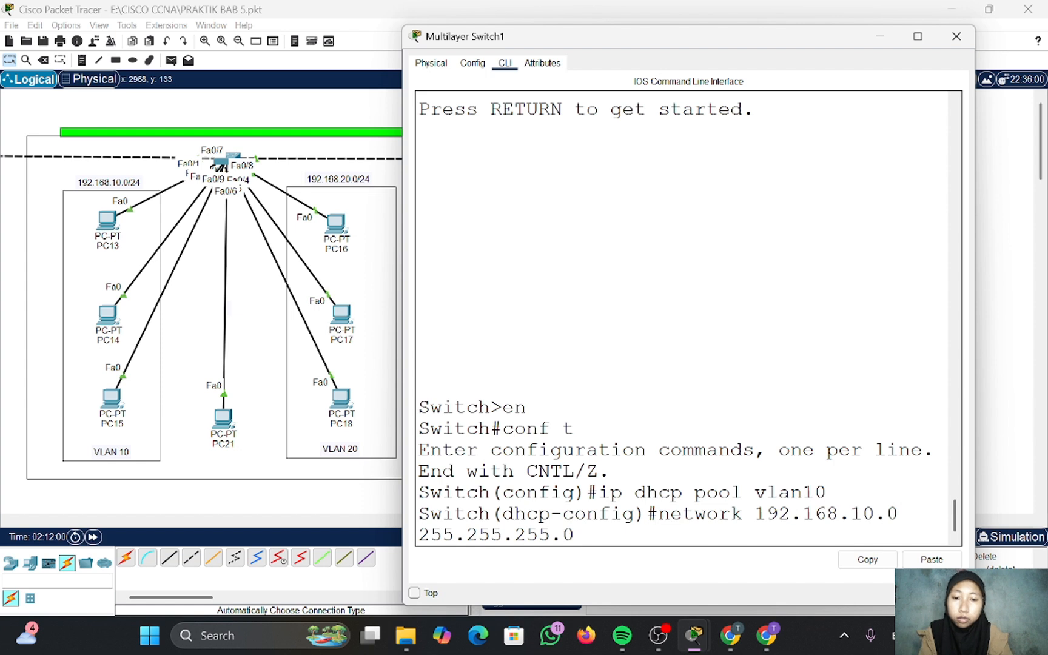
key("Return")
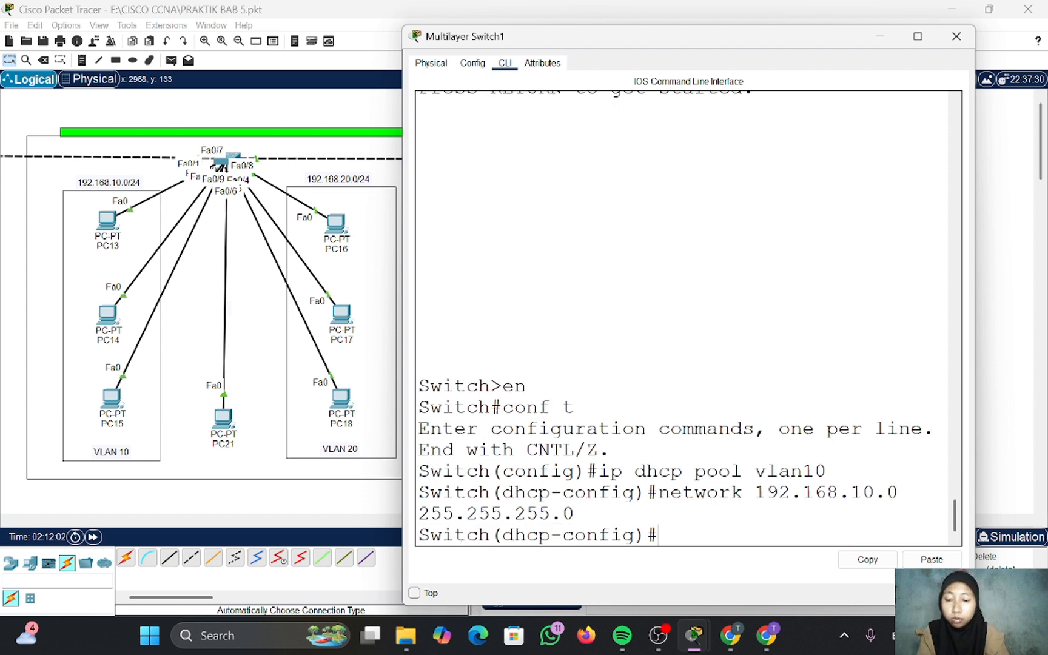
- Set the default router of the vlan10 DHCP pool to 192.168.10.1
type("devault")
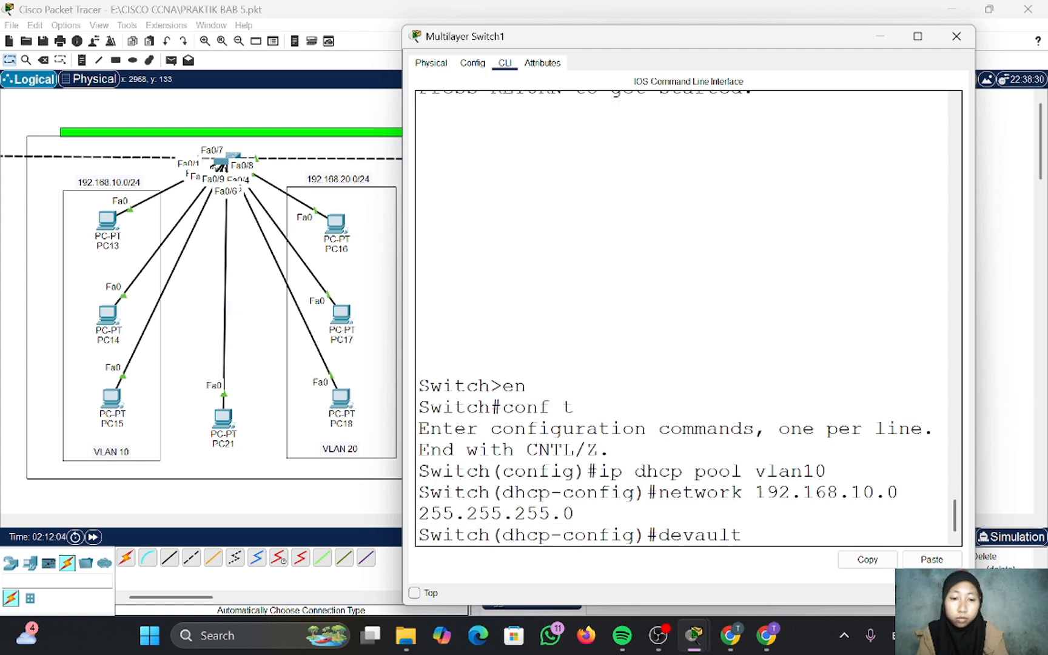
key("BackSpace")
key("BackSpace")
key("BackSpace")
key("BackSpace")
key("BackSpace")
type("fau")
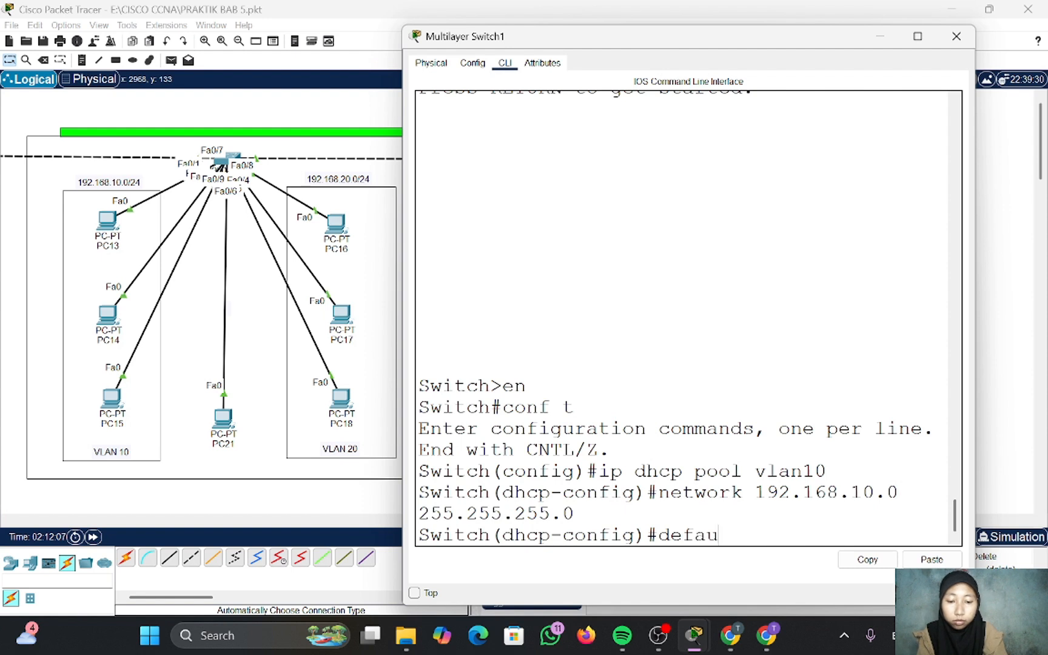
type("lt-r")
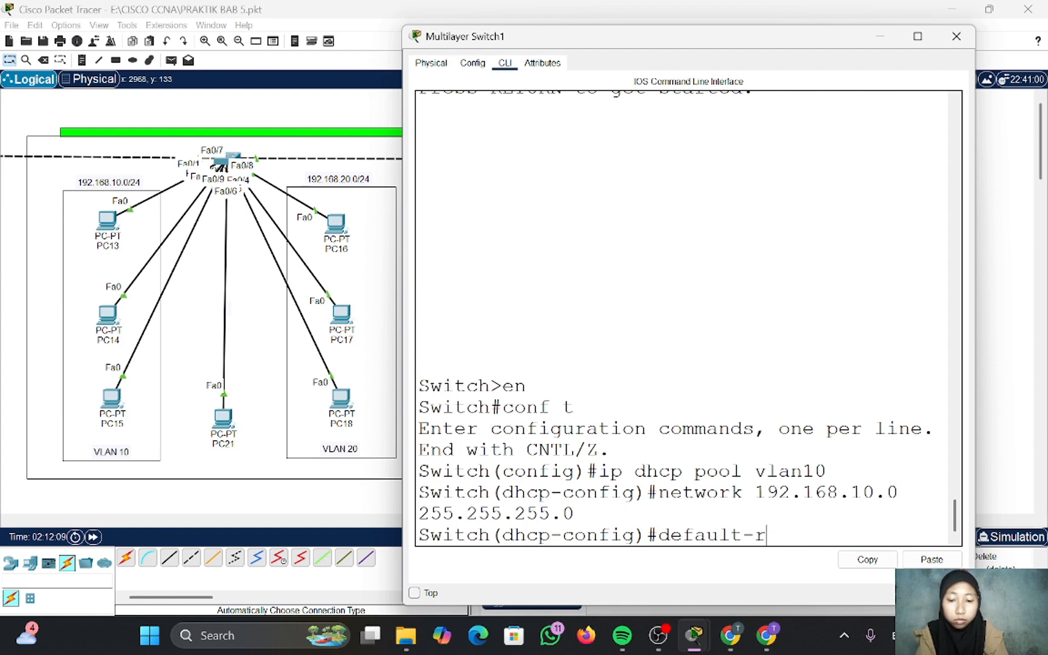
type("oute 12")
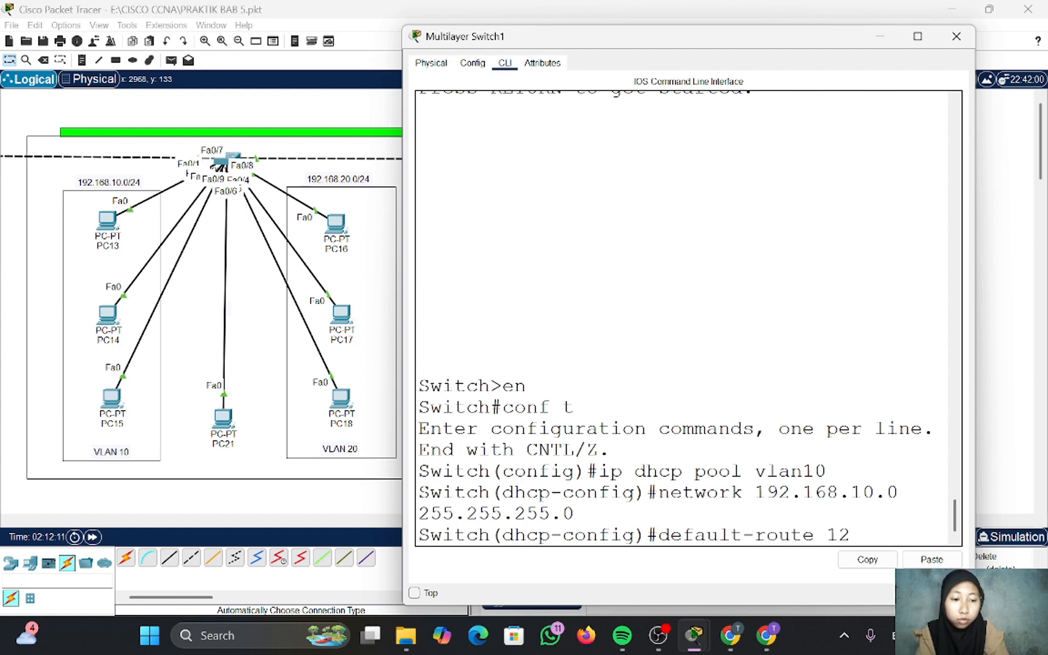
key("BackSpace")
type("92.1")
key("BackSpace")
type("2.1")
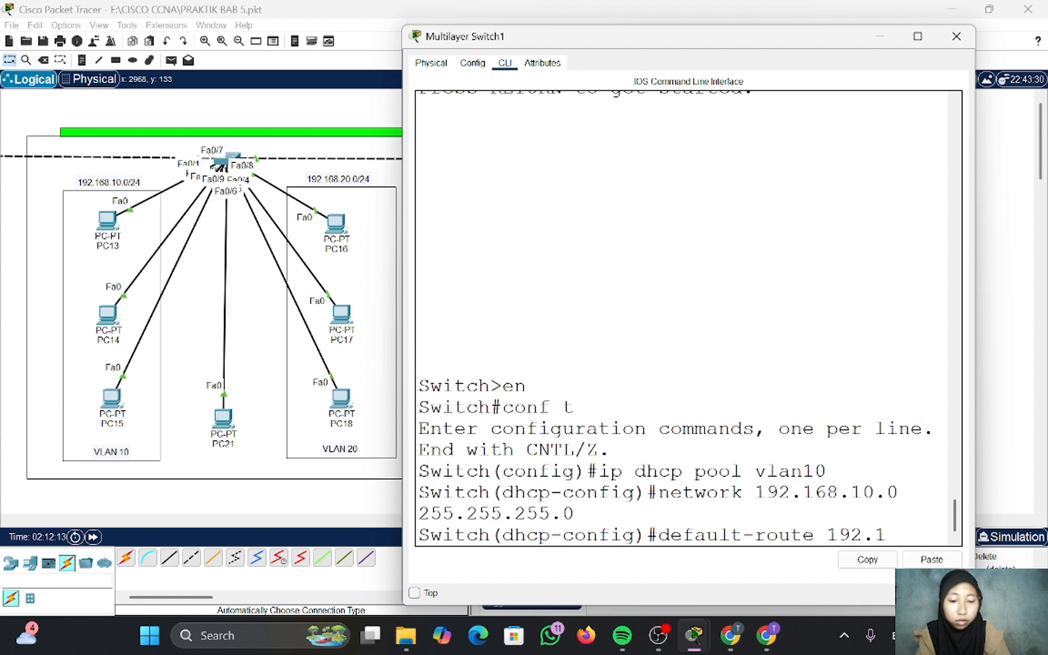
type("68.10.1")
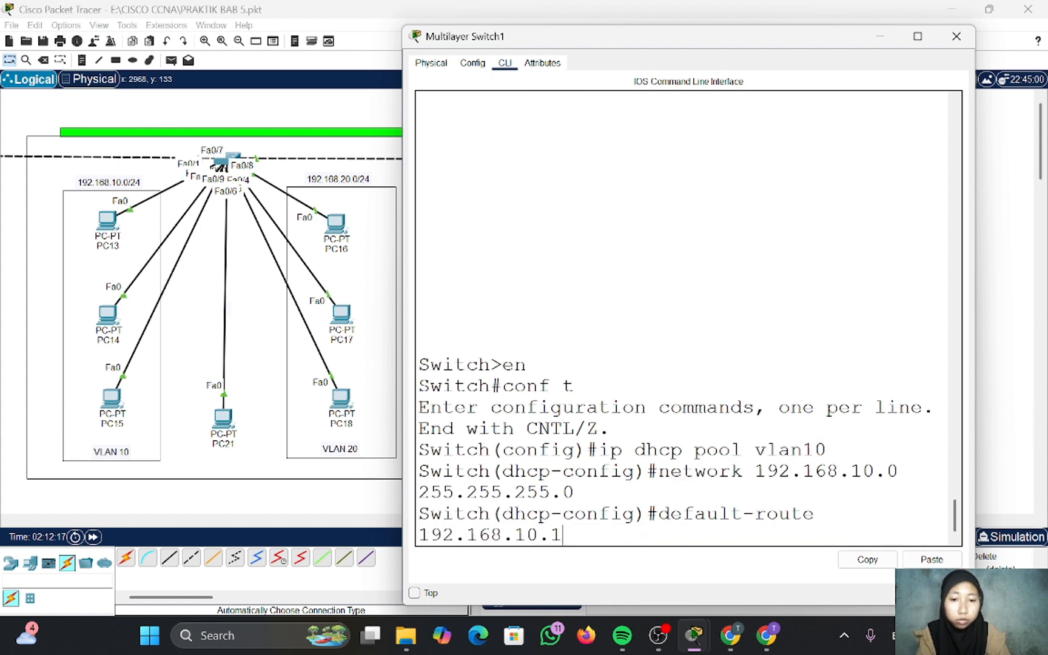
key("Return")
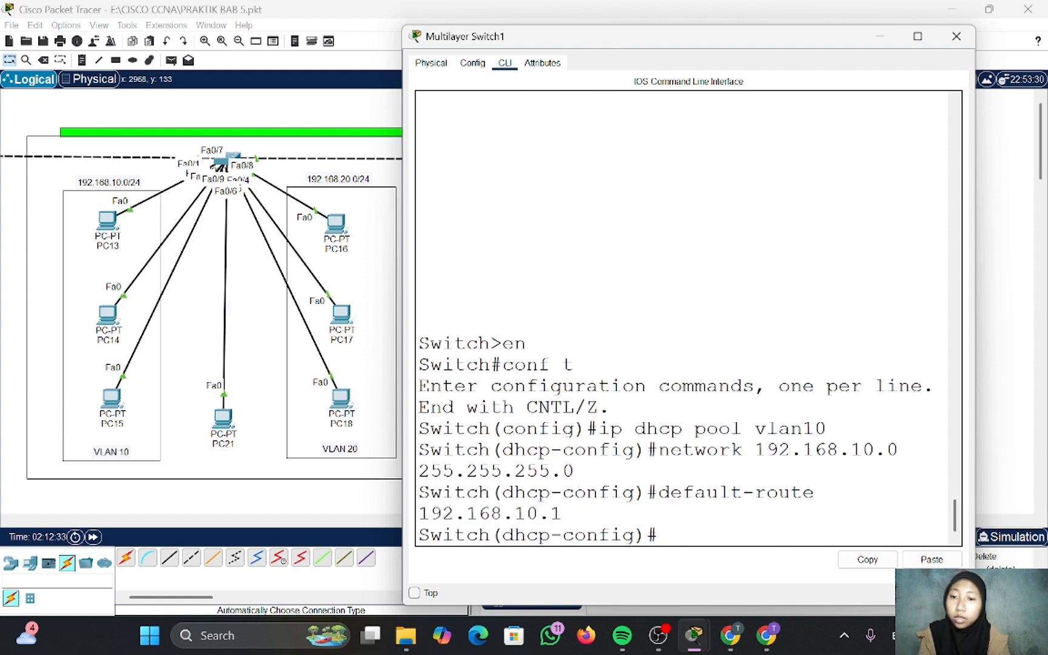
- Set the vlan10 pool's DNS server to 8.8.8.8 and exit the pool configuration
type("dns")
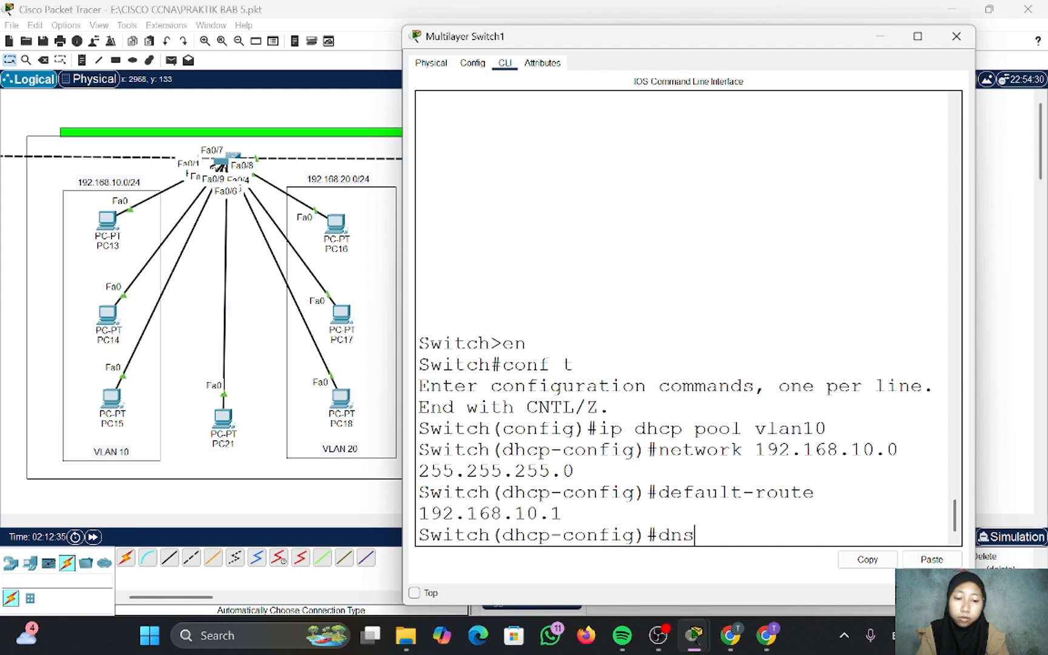
type("-server")
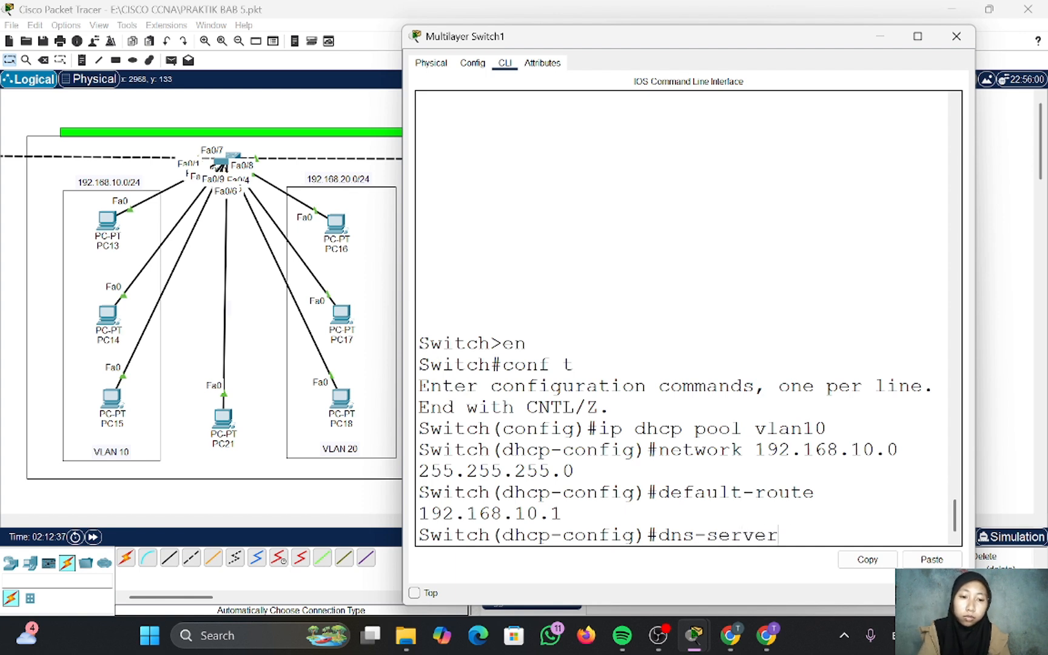
type(" 8.8.8.8")
key("Return")
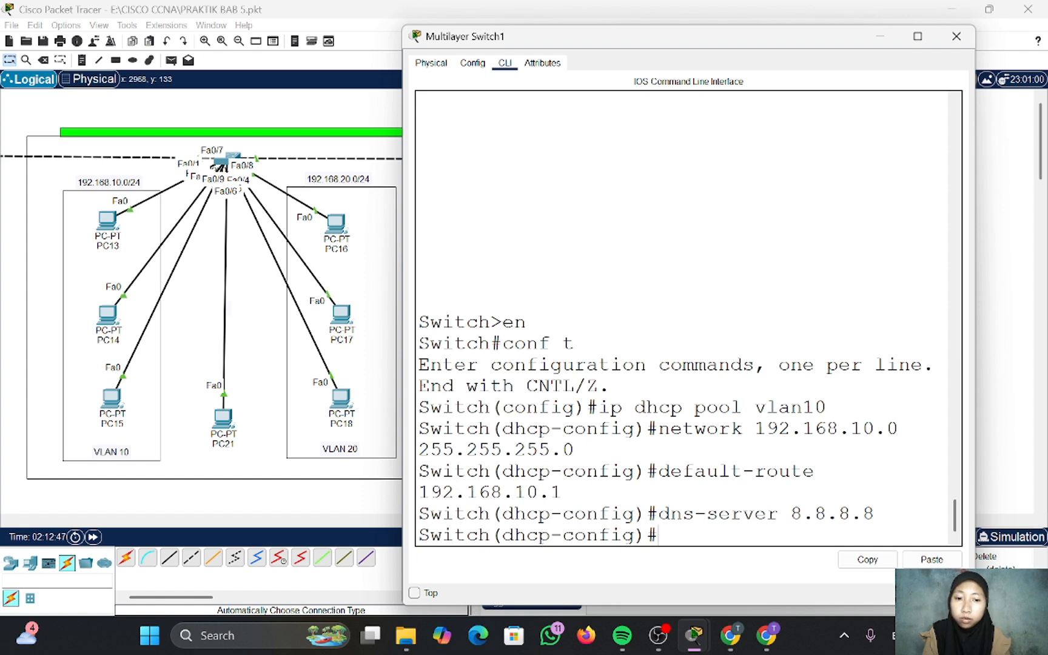
type("ex")
key("Return")
- Create a DHCP pool named vlan20 with network 192.168.20.0 and mask 255.255.255.0
type("ip dhcp pool vlan20")
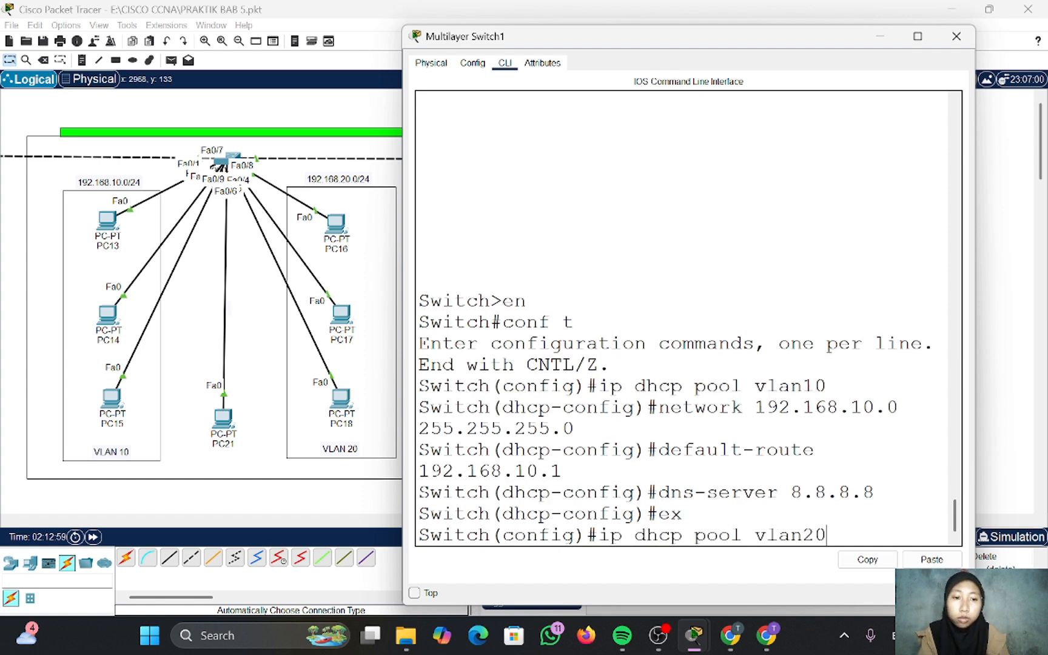
key("Return")
type("network 192.1")
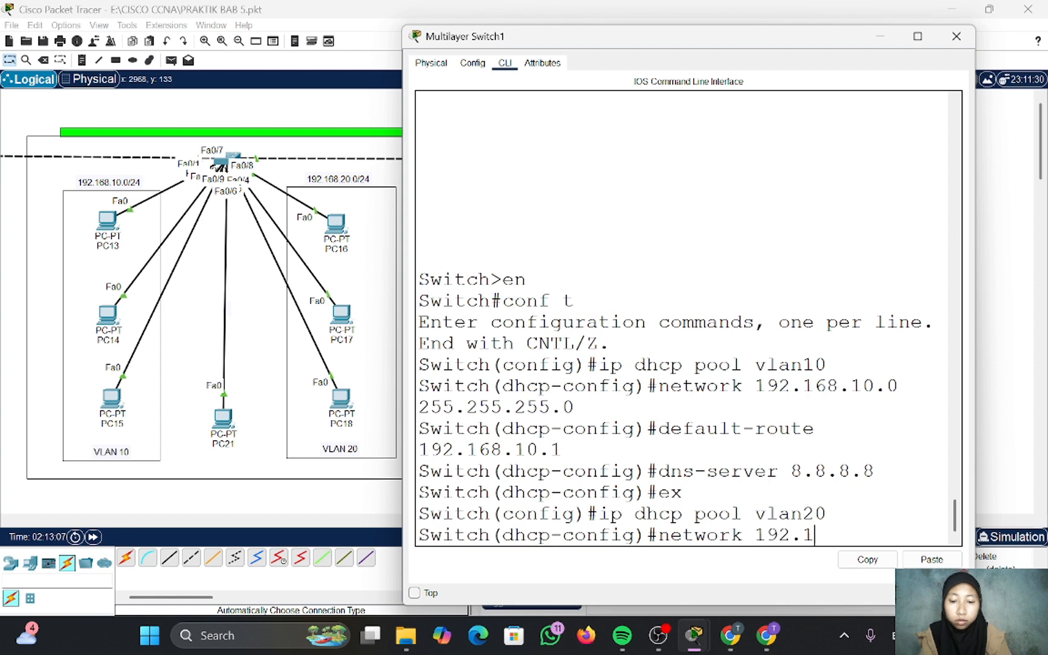
type("68.20.0 255.255.255.0")
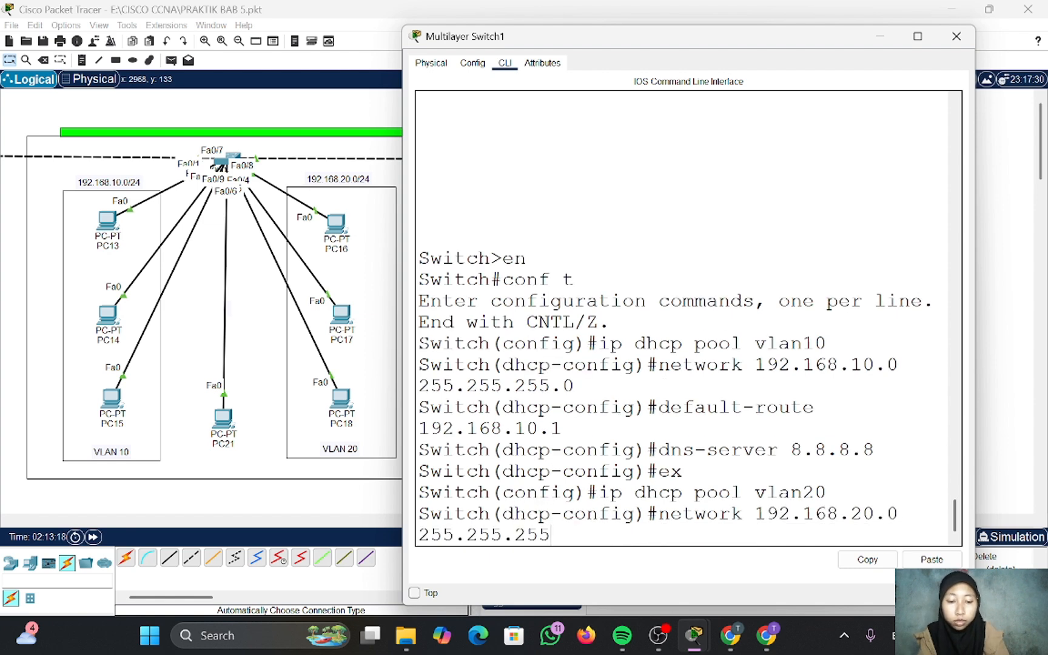
key("Return")
- Give the vlan20 pool default router 192.168.20.1 and DNS server 8.8.8.8, and exit its configuration
type("default-route 192")
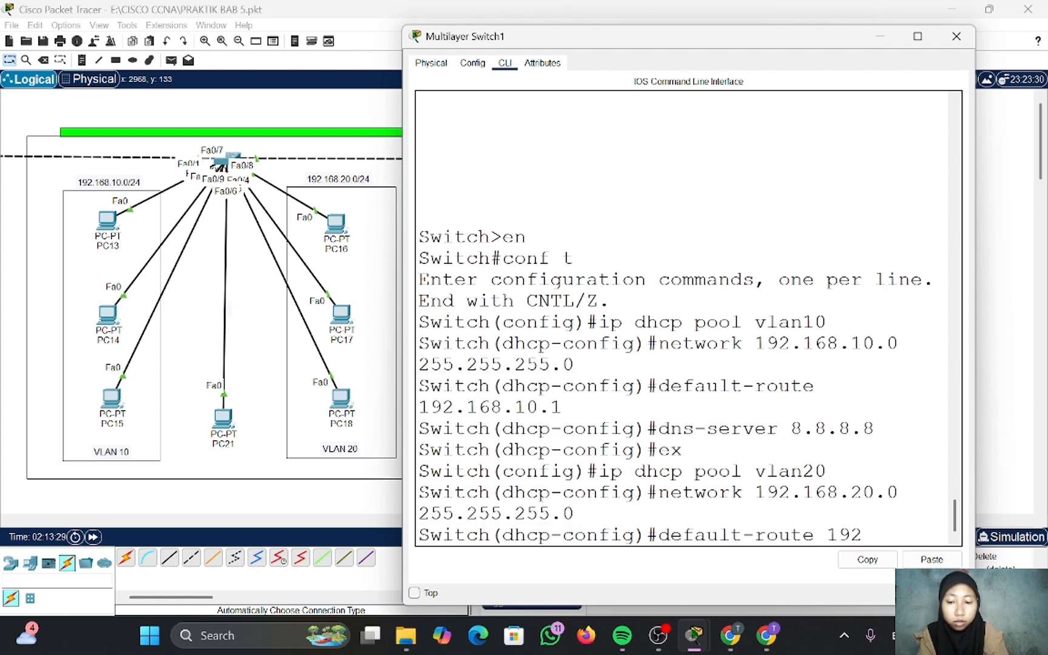
type(".168.20.1")
key("Return")
type("dns-server 8.8.8.8")
key("Return")
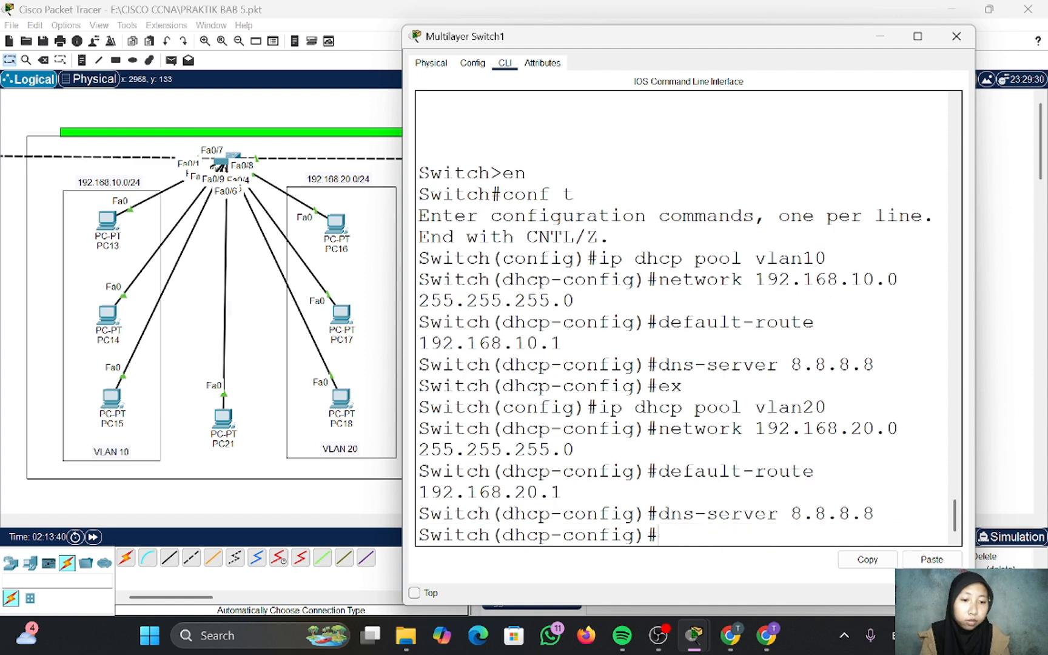
type("ex")
key("Return")
- Create a DHCP pool named vlan1 with network 192.168.1.0 and mask 255.255.255.0
type("ip dhcp vlan1")
key("Return")
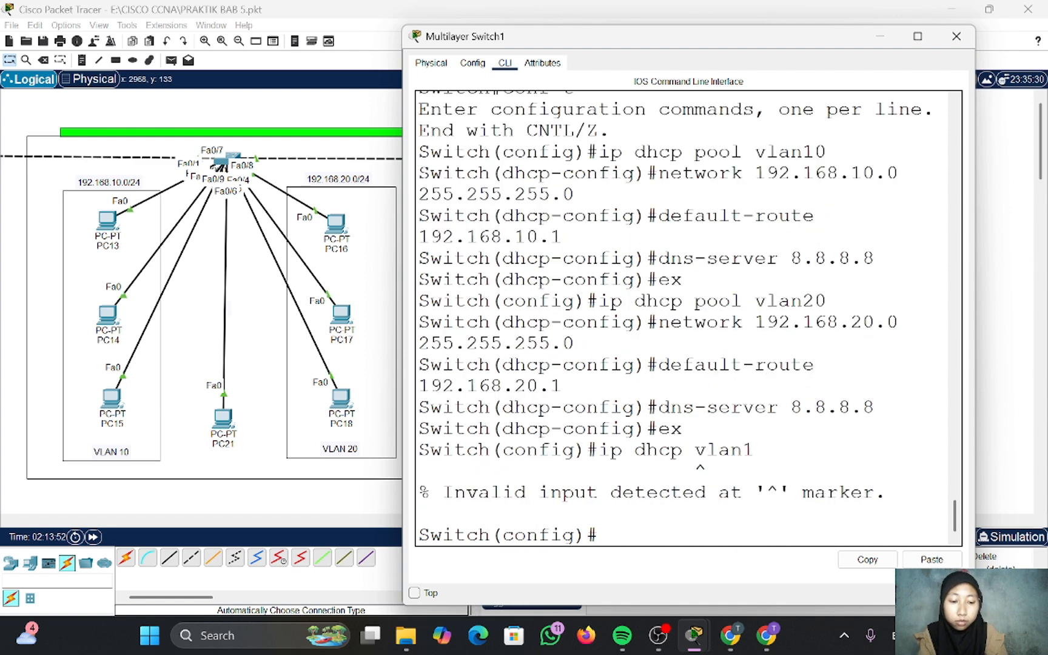
key("Up")
key("Left")
key("Left")
key("Left")
key("Left")
key("Left")
type("pool")
key("Return")
type("network 192.168.1.0 255.255.255.0")
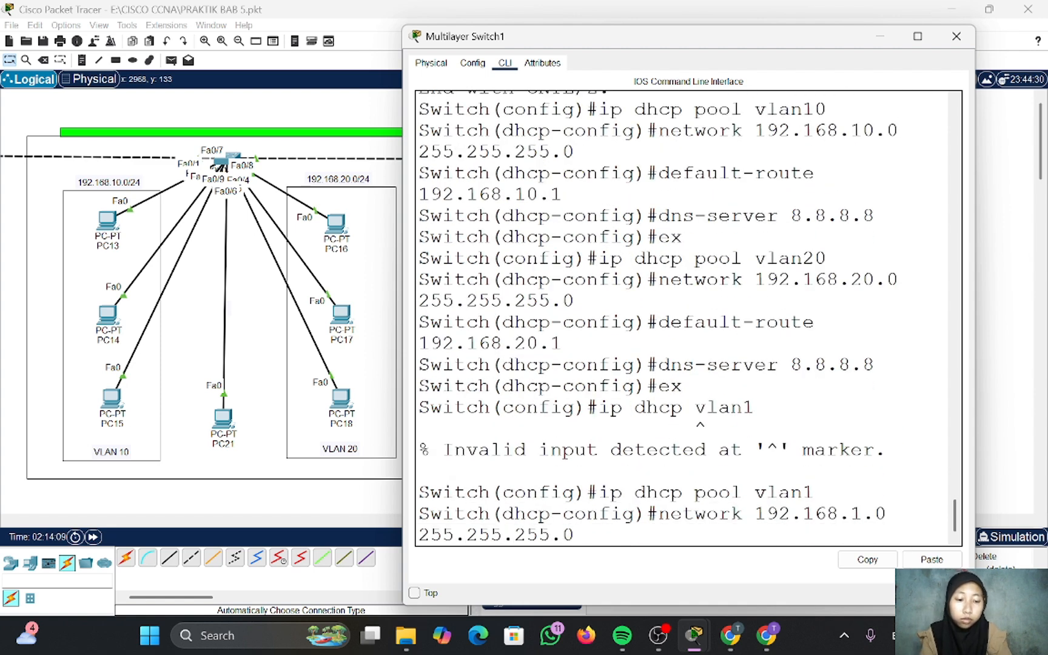
key("Return")
- Give the vlan1 pool default router 192.168.1.1 and DNS server 8.8.8.8
type("default-")
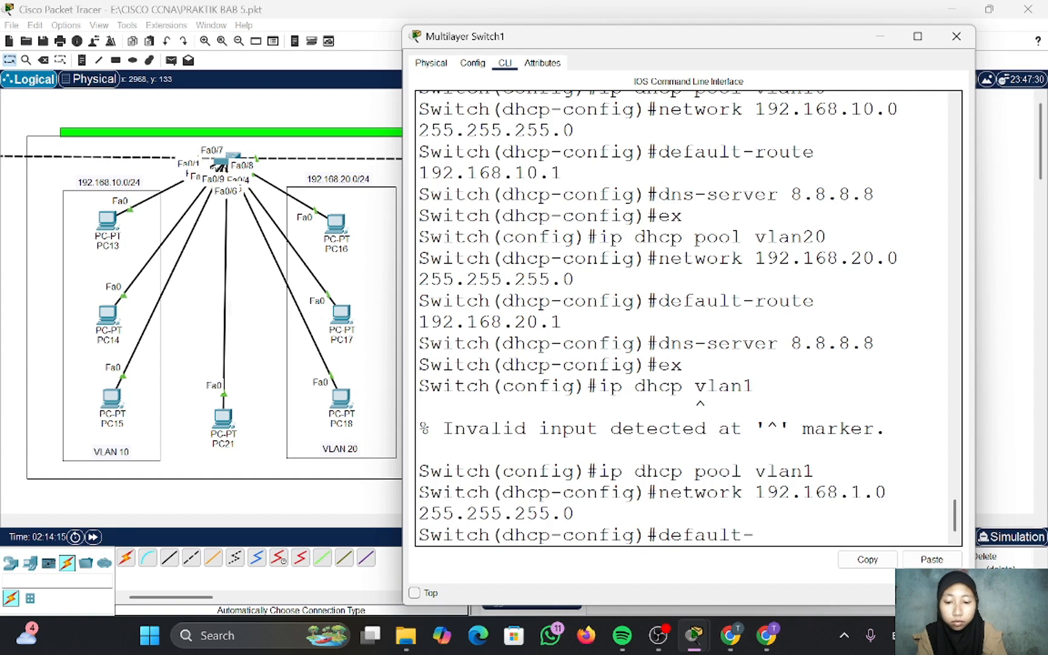
type("route 192.168.1.1")
key("Return")
type("dns-server 8.8.8.8")
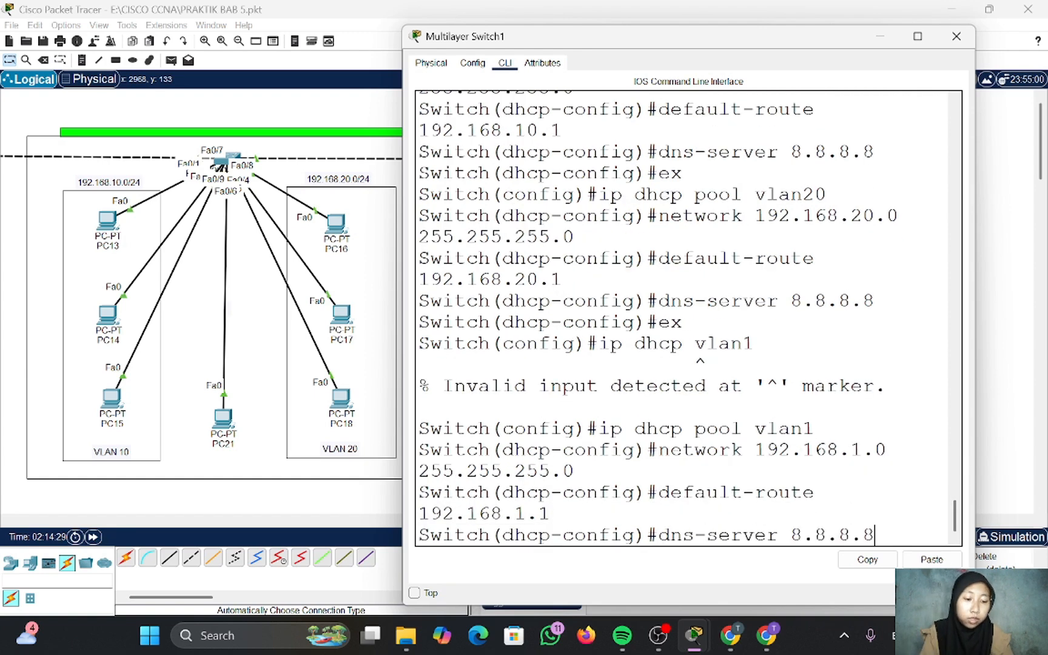
key("Return")
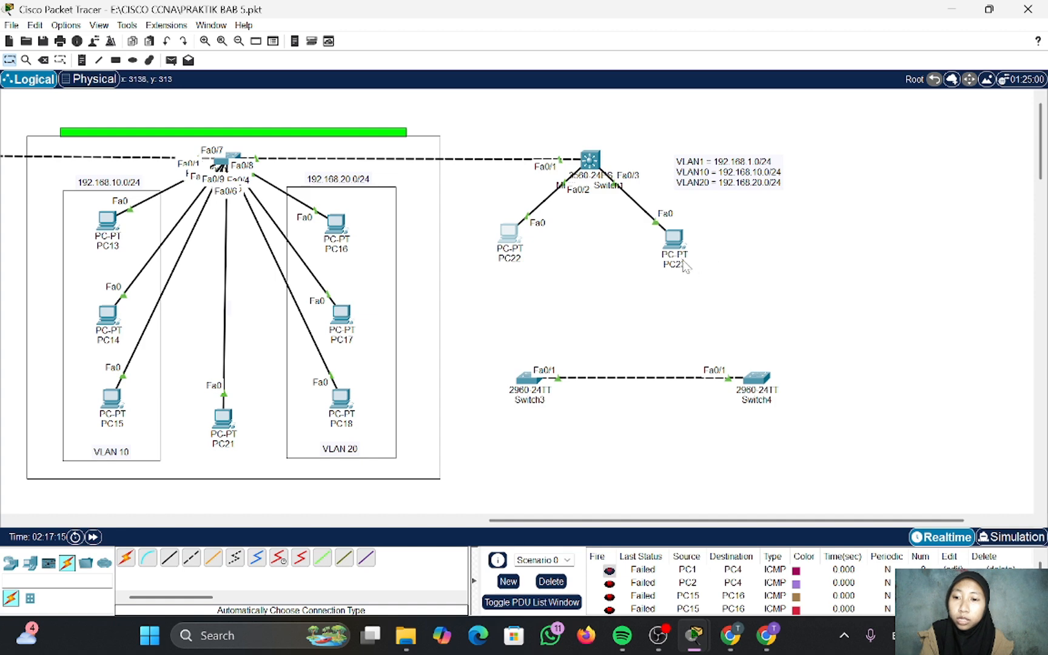
- Switch PC23's IPv4 configuration from static to DHCP and minimize its window
left_click(671, 245)
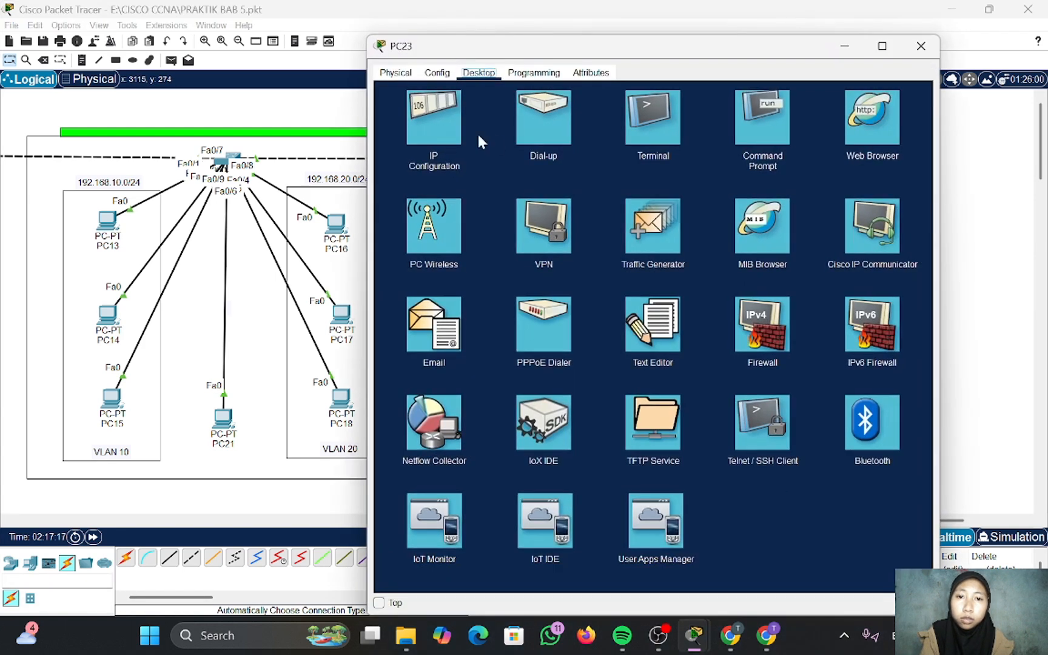
left_click(447, 134)
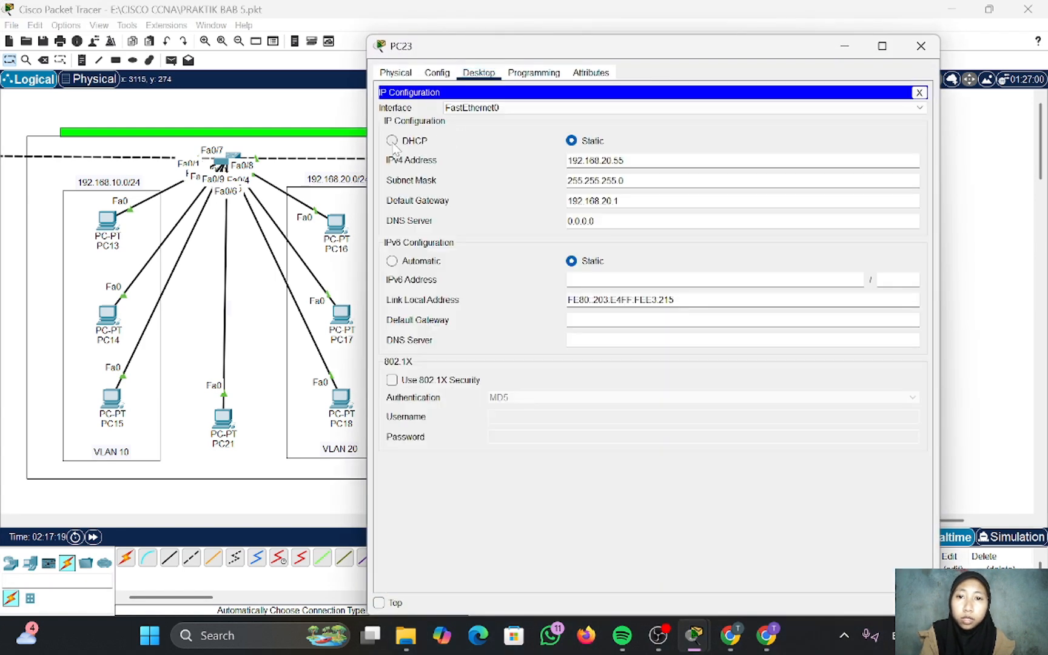
left_click(392, 141)
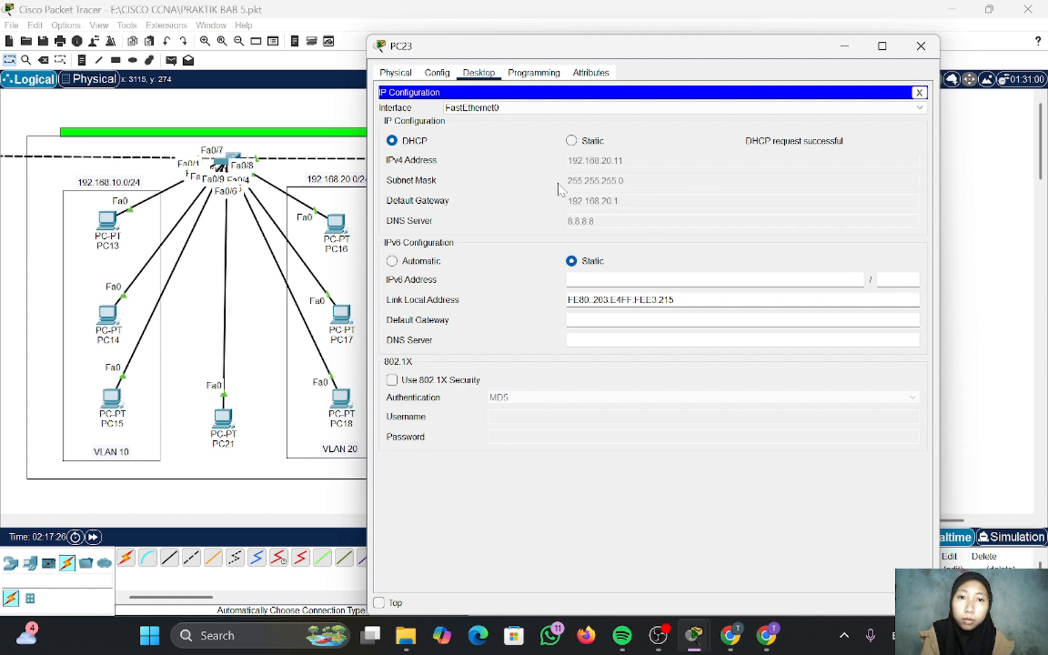
left_click(844, 47)
- Switch the IPv4 configuration of PC16 in VLAN 20 from static to DHCP
scroll(552, 271, "left", 10)
scroll(551, 272, "right", 1)
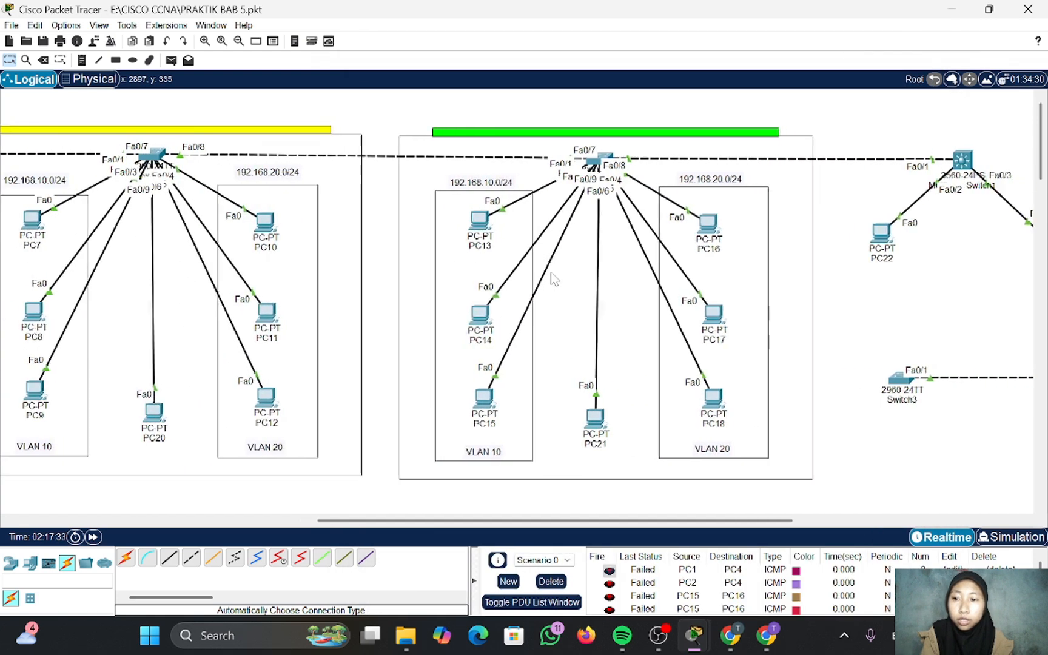
scroll(554, 279, "right", 3)
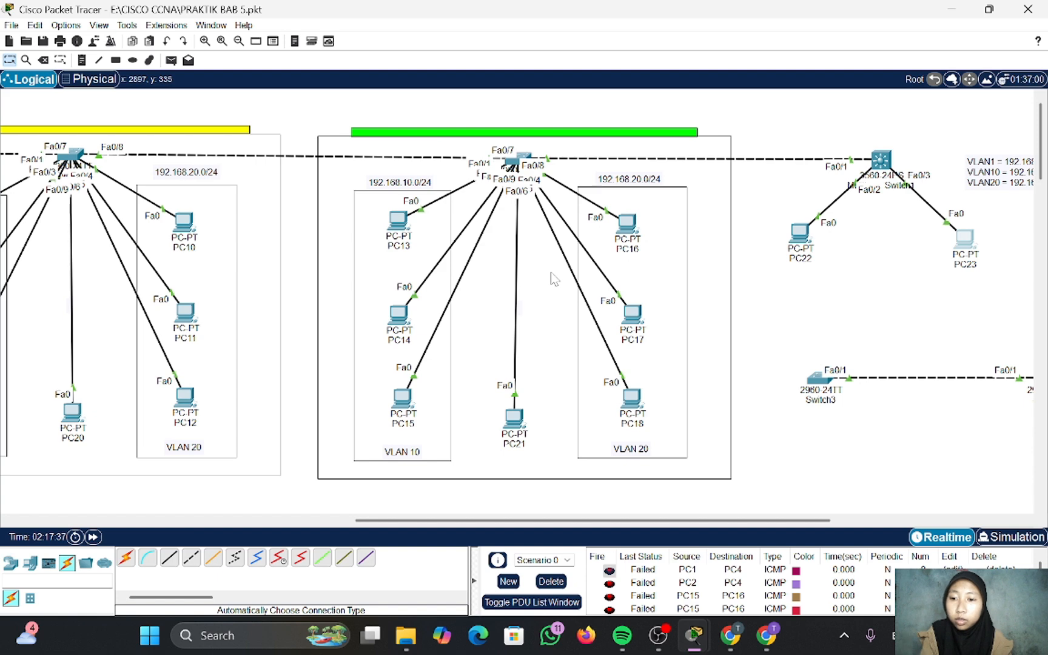
left_click(628, 223)
left_click(449, 126)
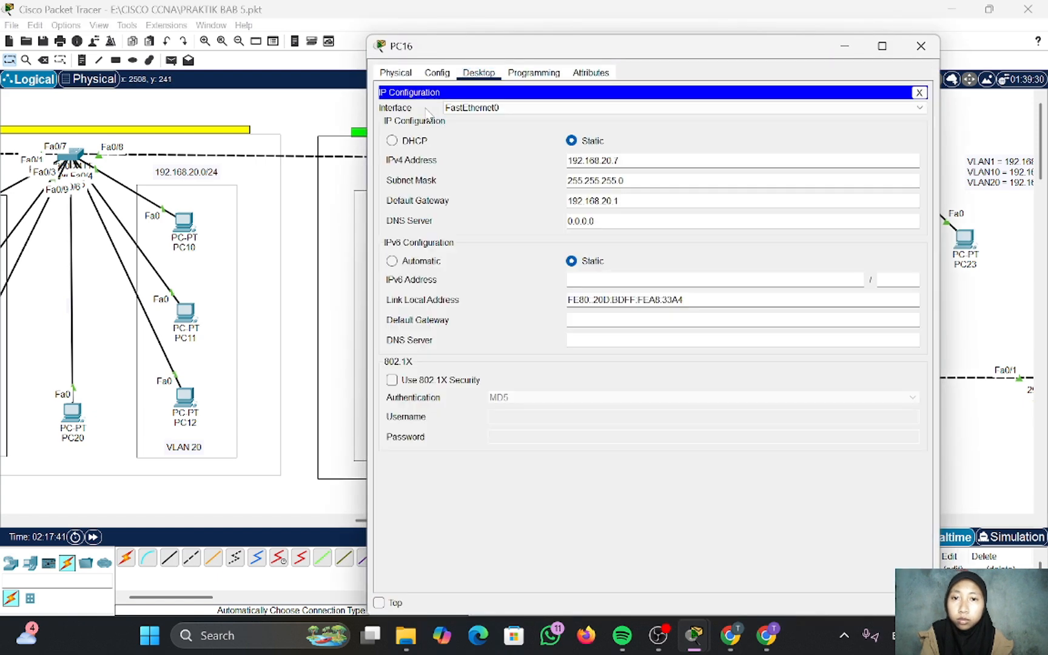
left_click(394, 142)
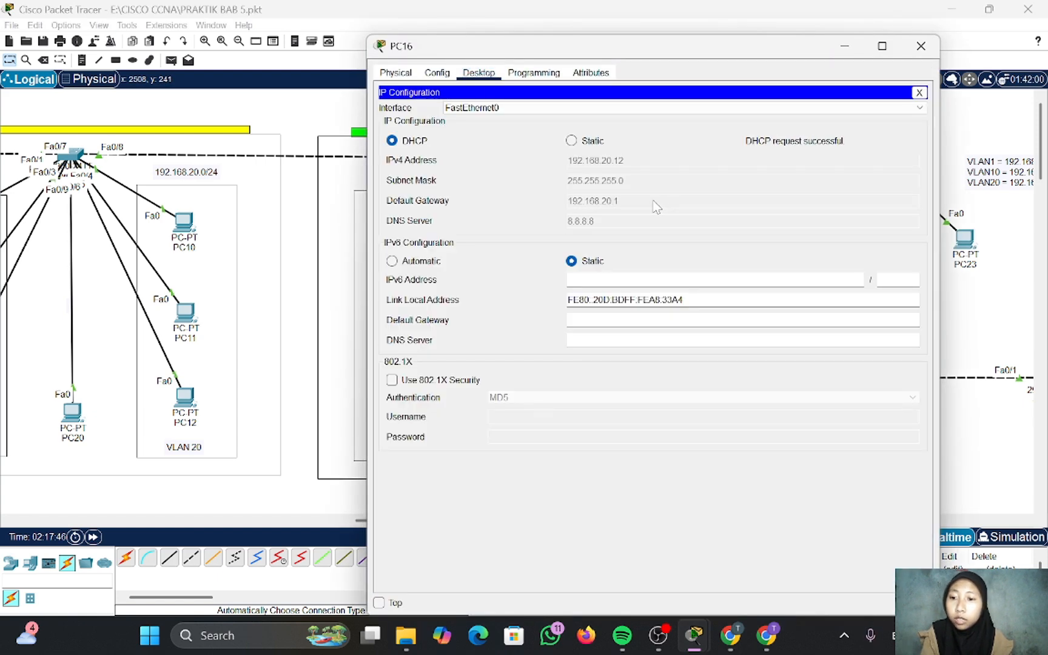
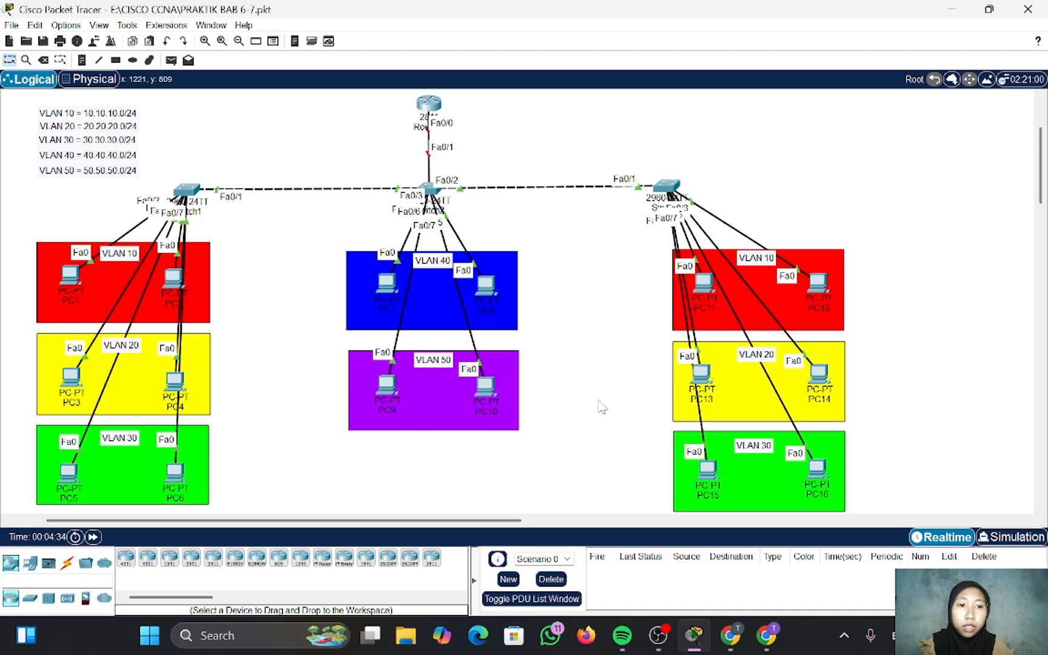
- Open the command line of Router0 and enter global configuration mode
left_click(429, 104)
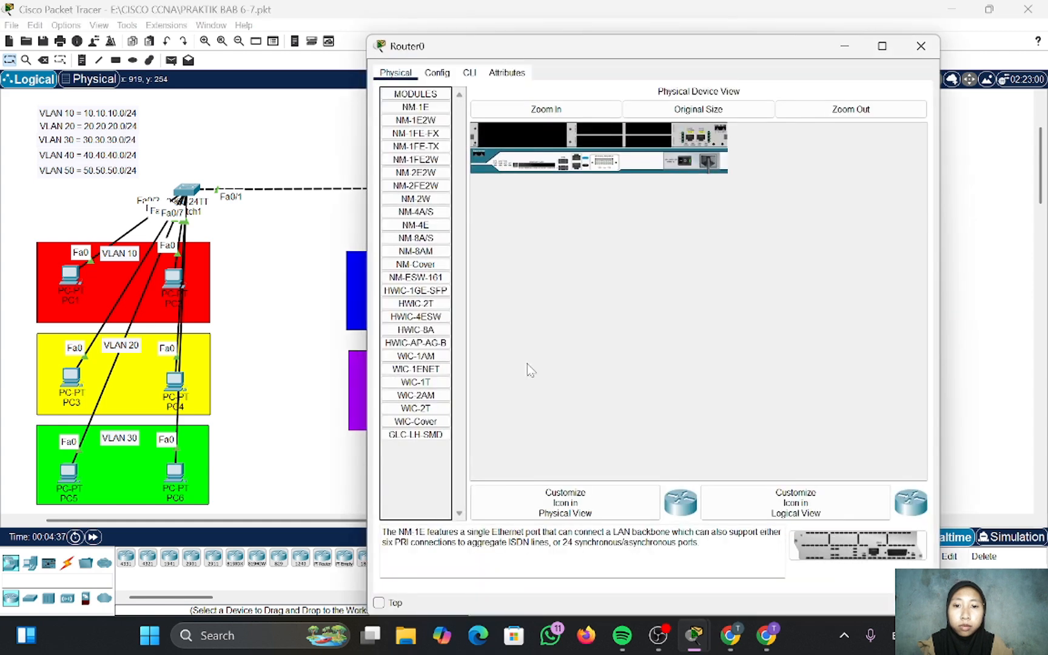
left_click(470, 73)
key("Return")
type("en")
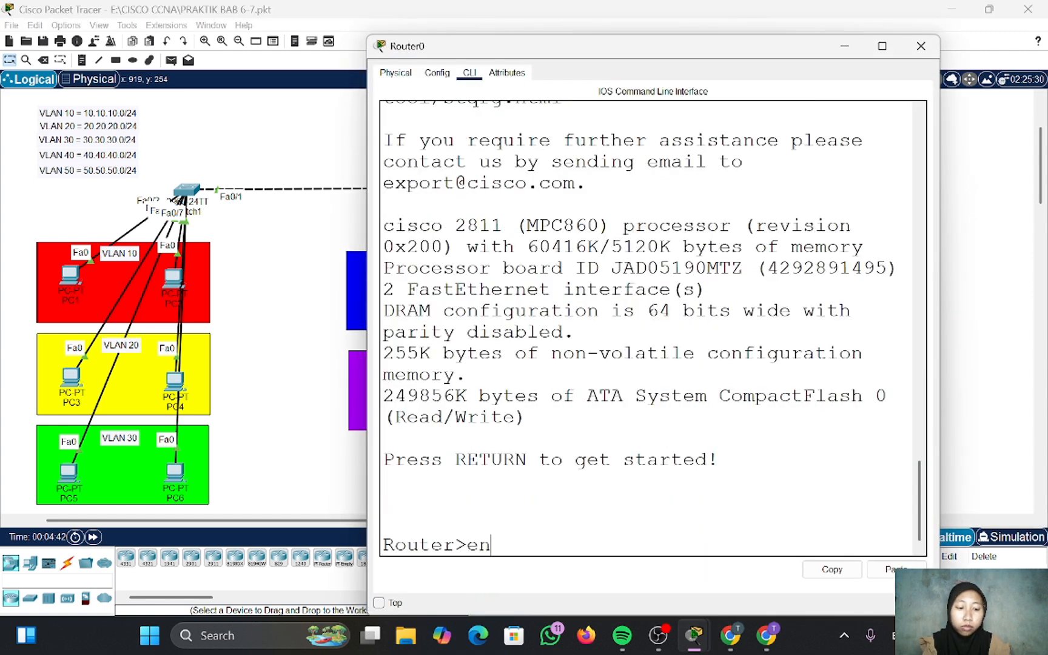
key("Return")
type("conf t")
key("Return")
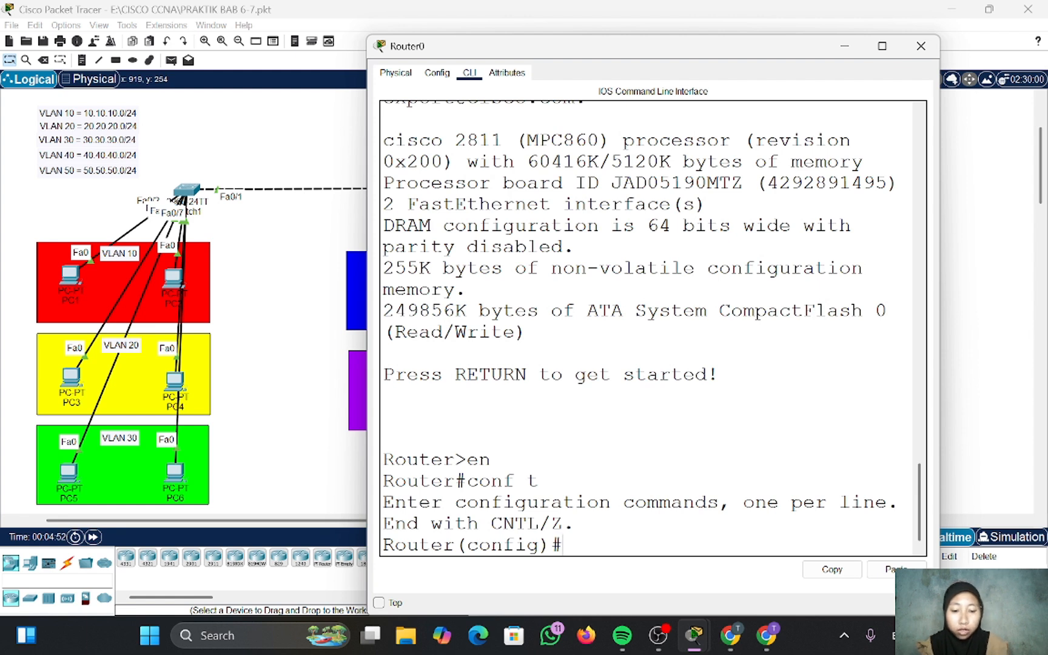
- Enable Router0's interface fa0/0 with no shutdown and exit the interface configuration
type("int")
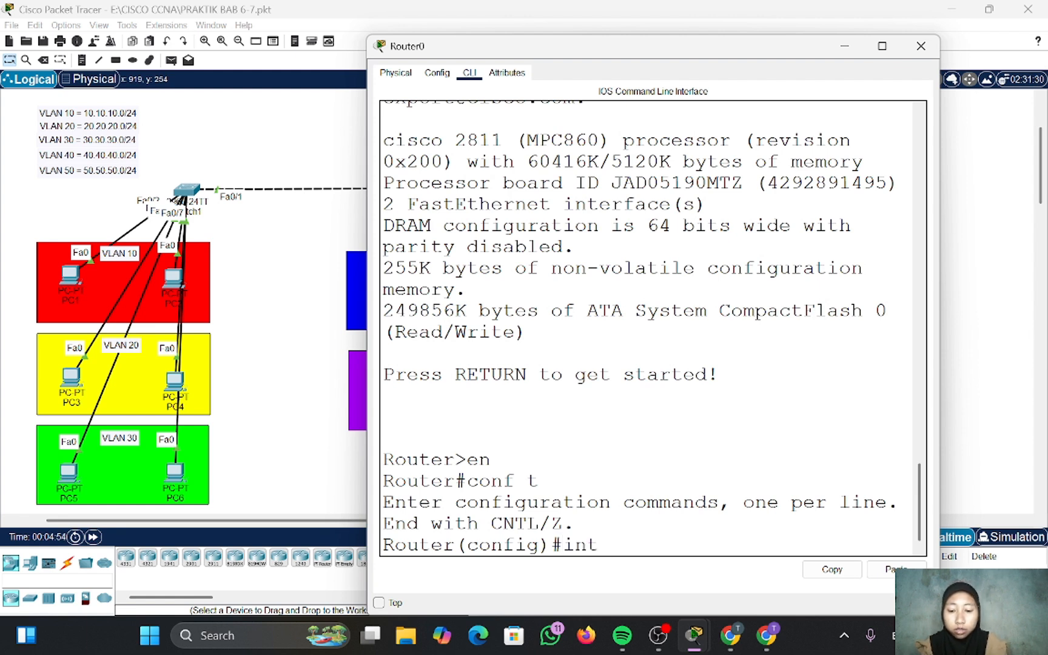
type(" fa0/0")
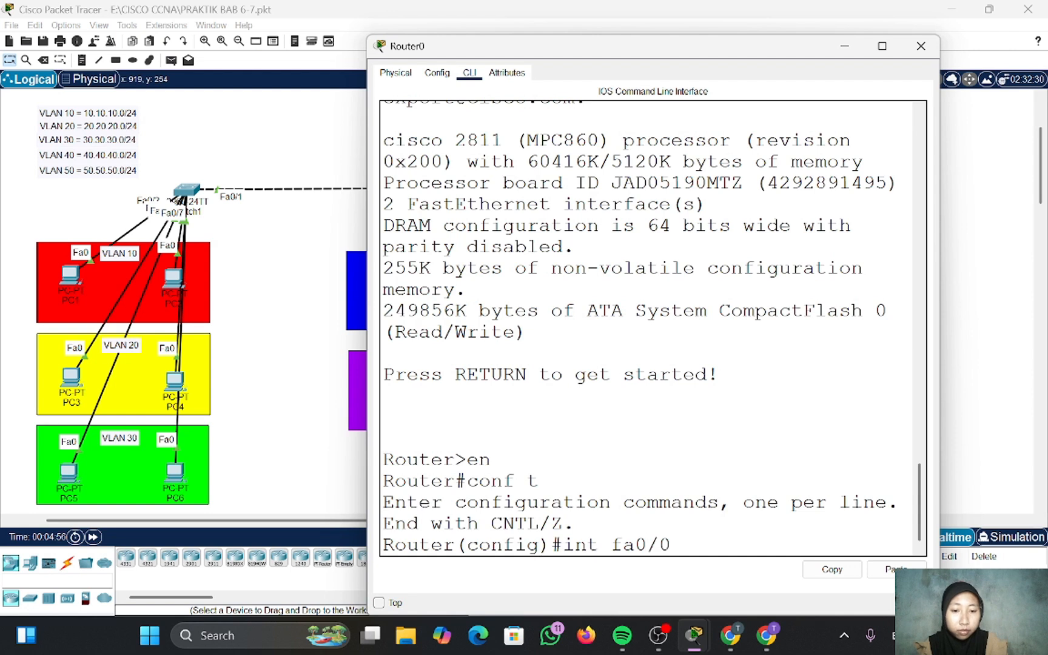
key("Return")
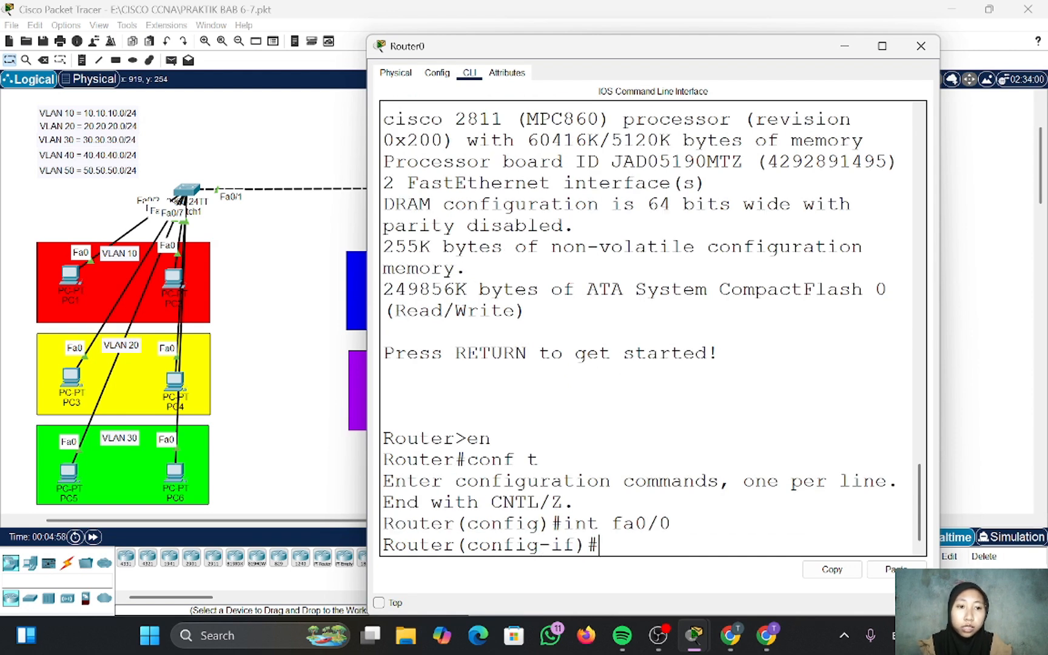
type("no sh")
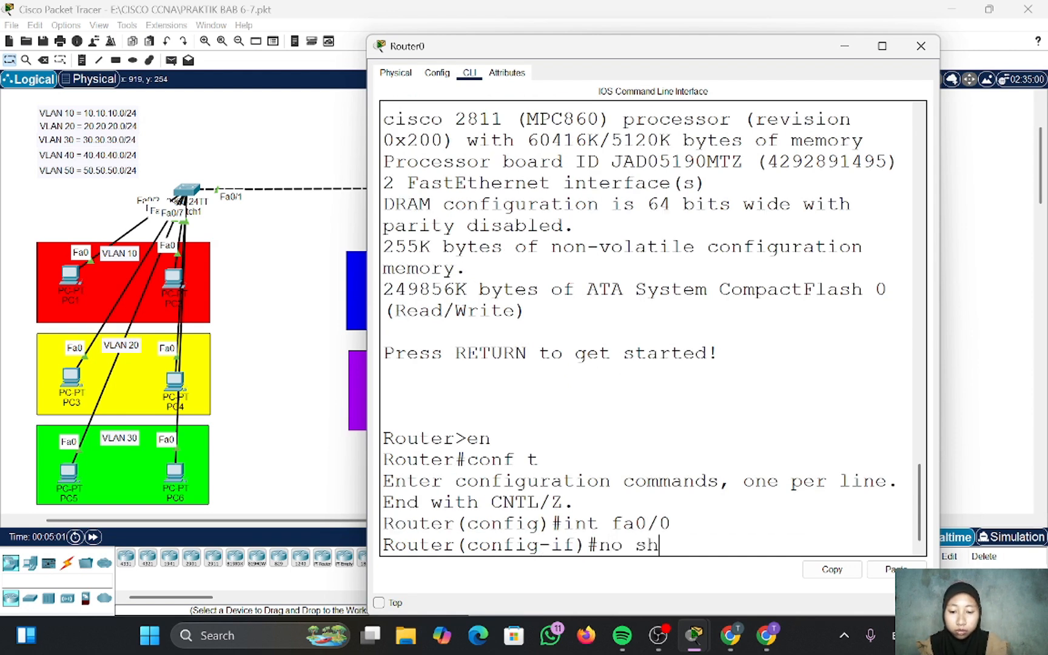
type("utdown")
key("Return")
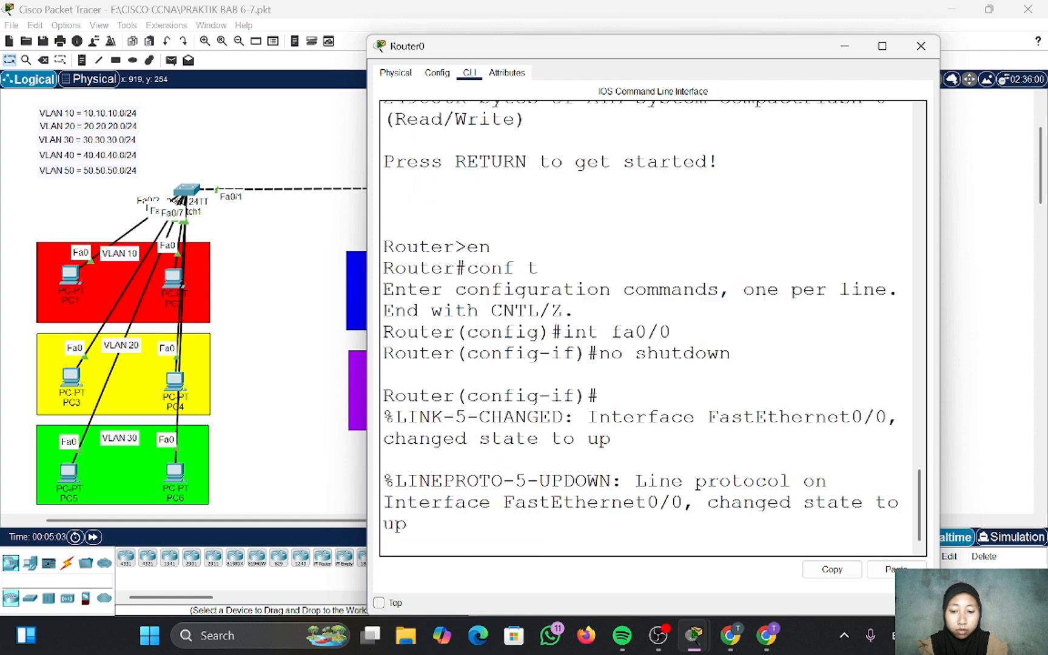
type("ex")
key("Return")
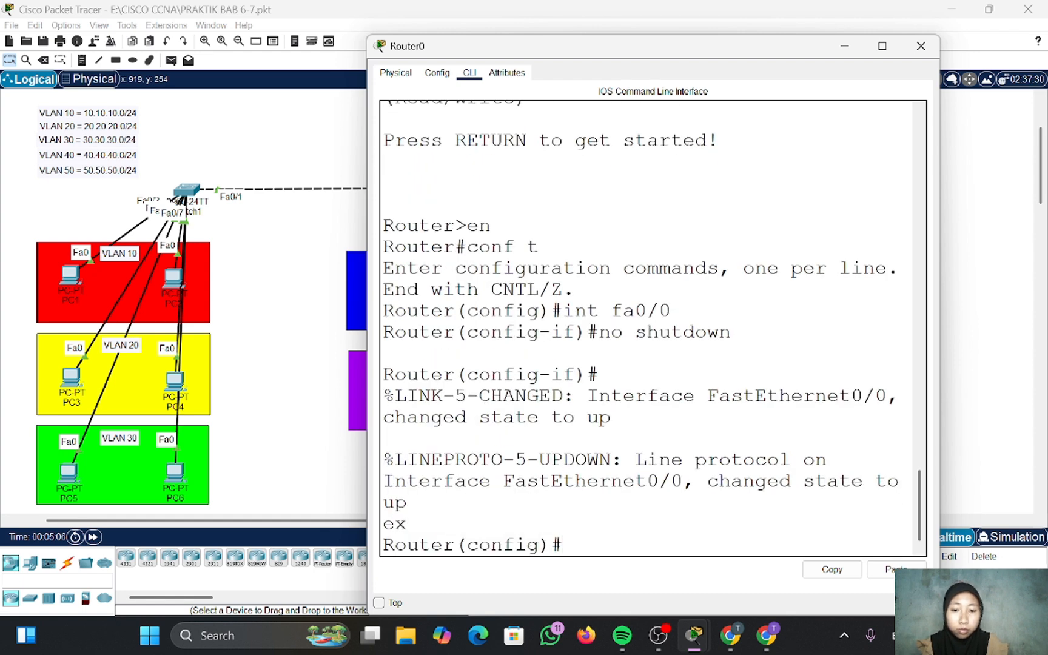
- Leave Router0's global configuration mode and enter it again
type("ex")
key("Return")
type("co")
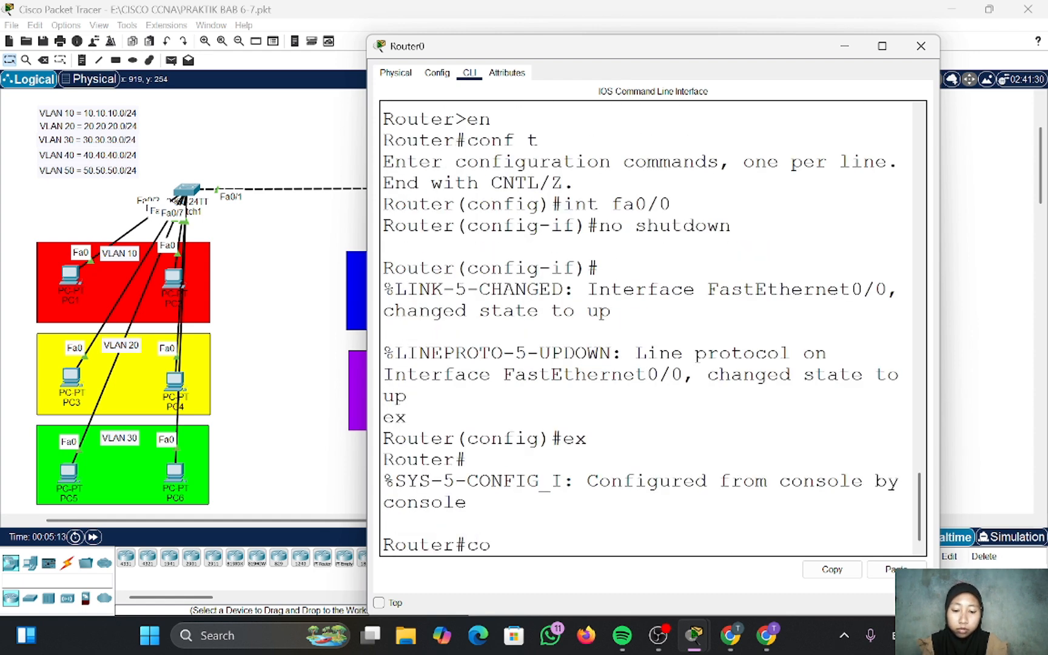
type("nf t")
key("Return")
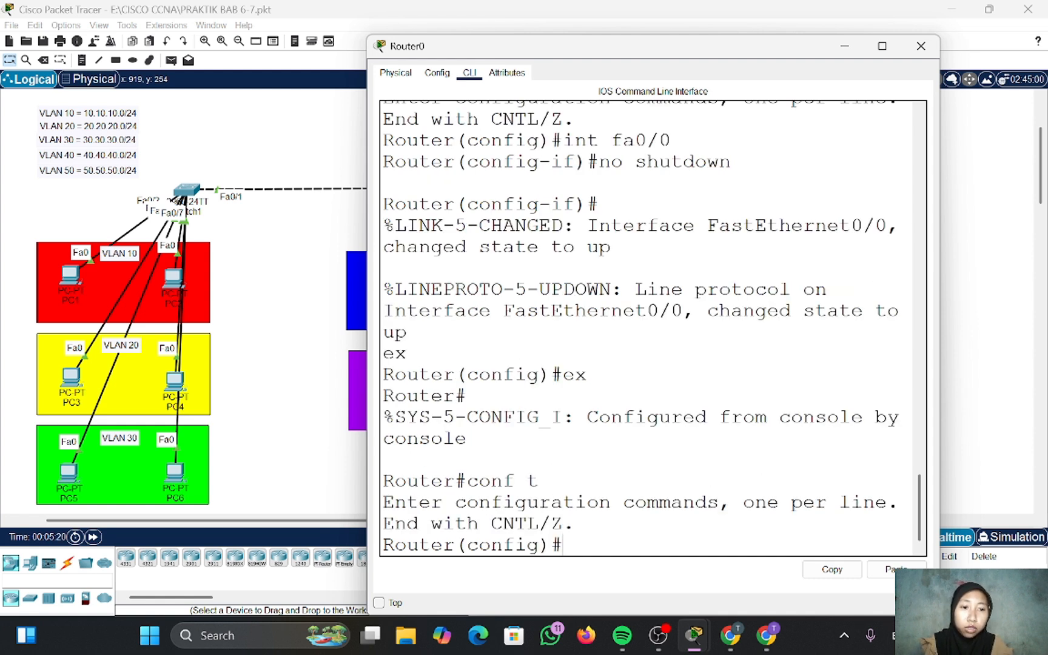
- Create subinterface fa0/0.10 on Router0
type("interfac")
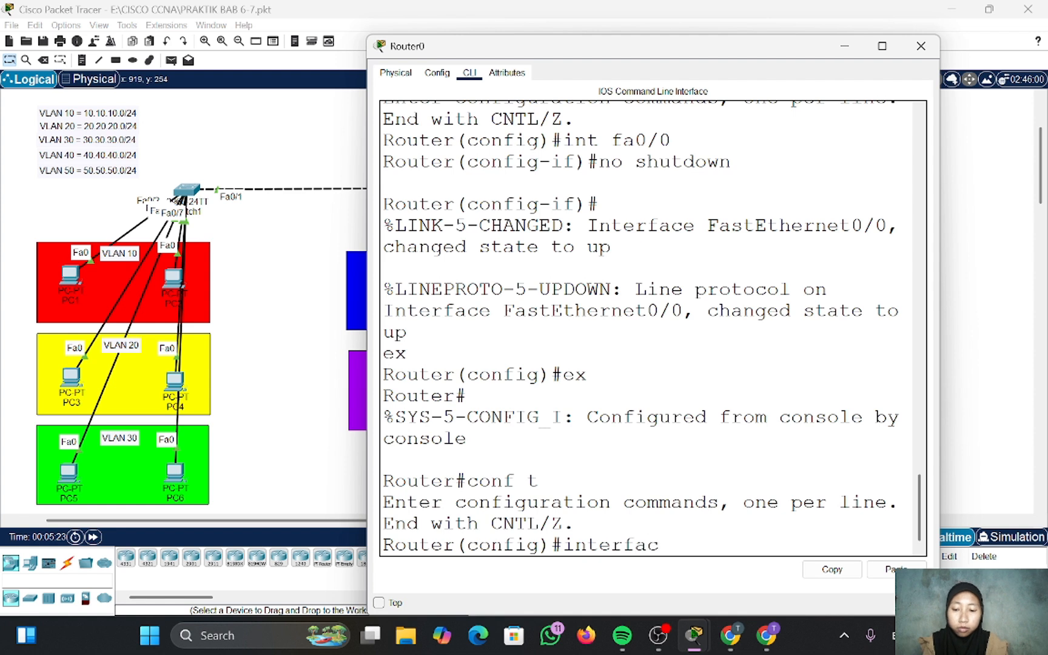
type("e fa")
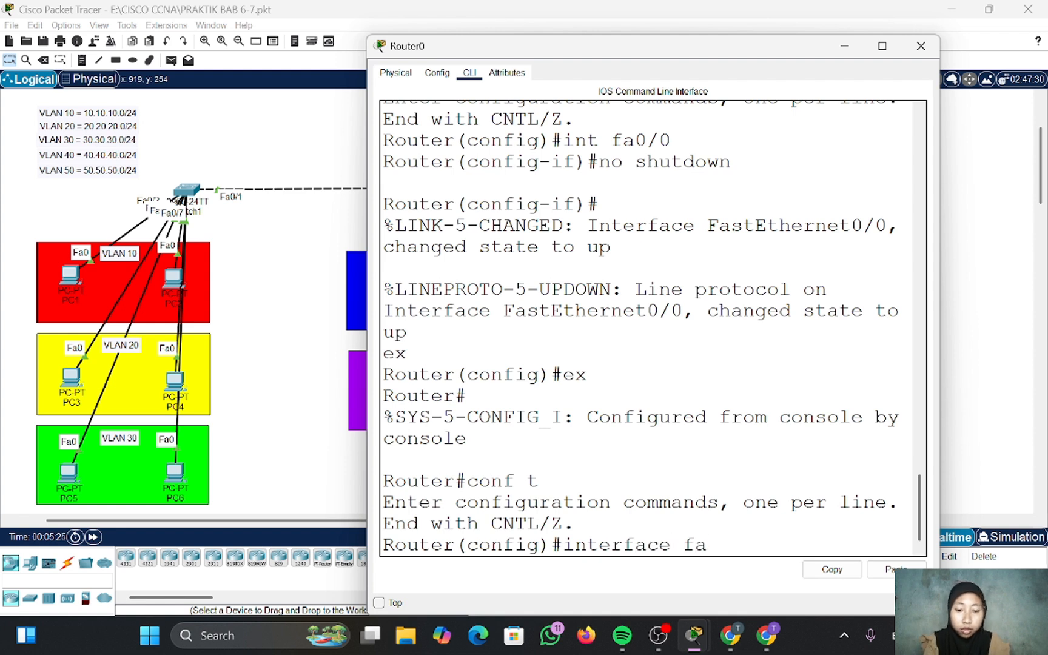
type("0/0")
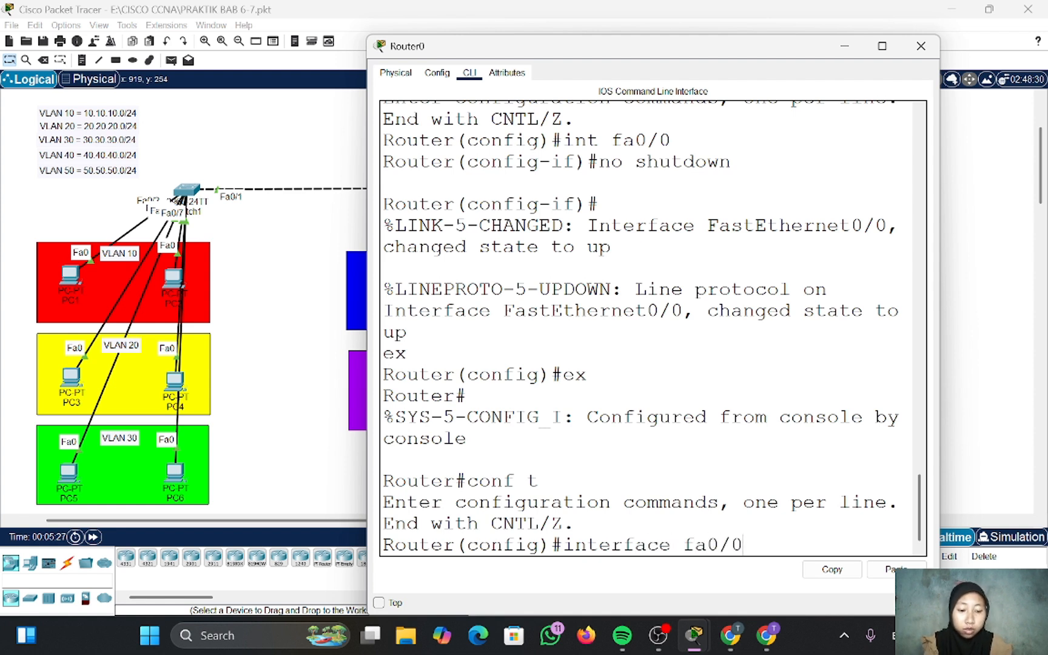
type(".10")
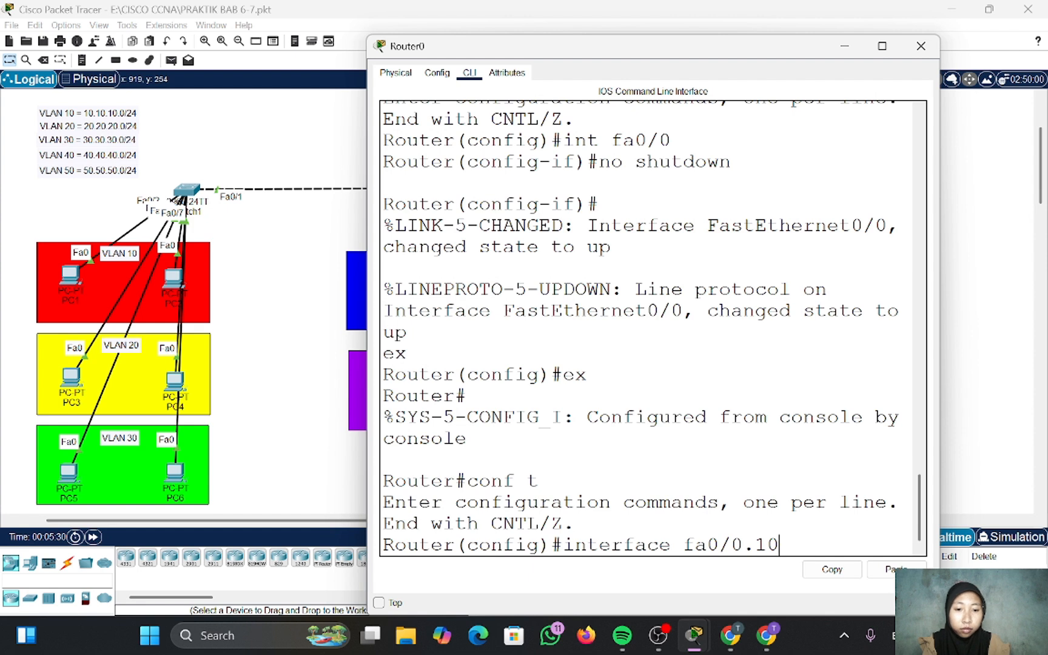
key("Return")
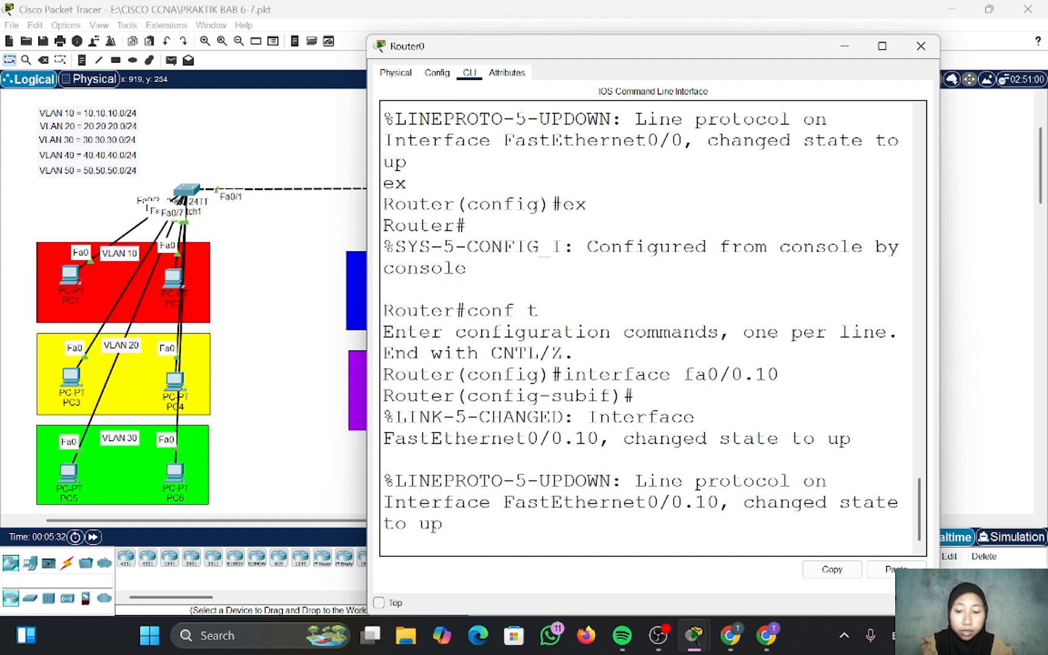
type("encapsu")
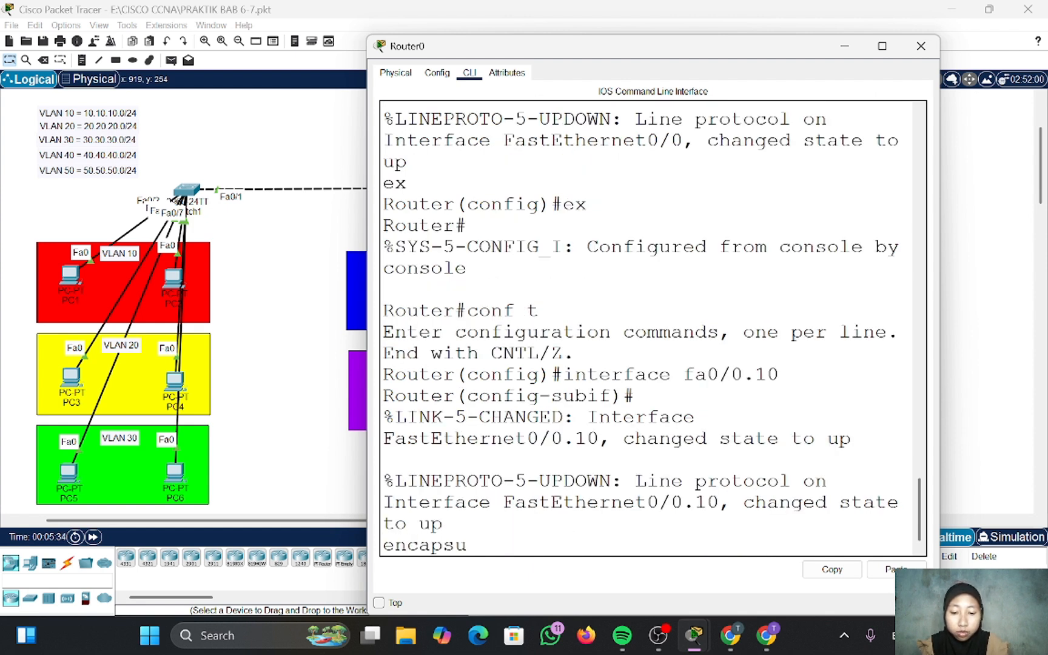
type("l")
key("BackSpace")
key("BackSpace")
key("BackSpace")
key("BackSpace")
key("BackSpace")
key("BackSpace")
key("BackSpace")
key("BackSpace")
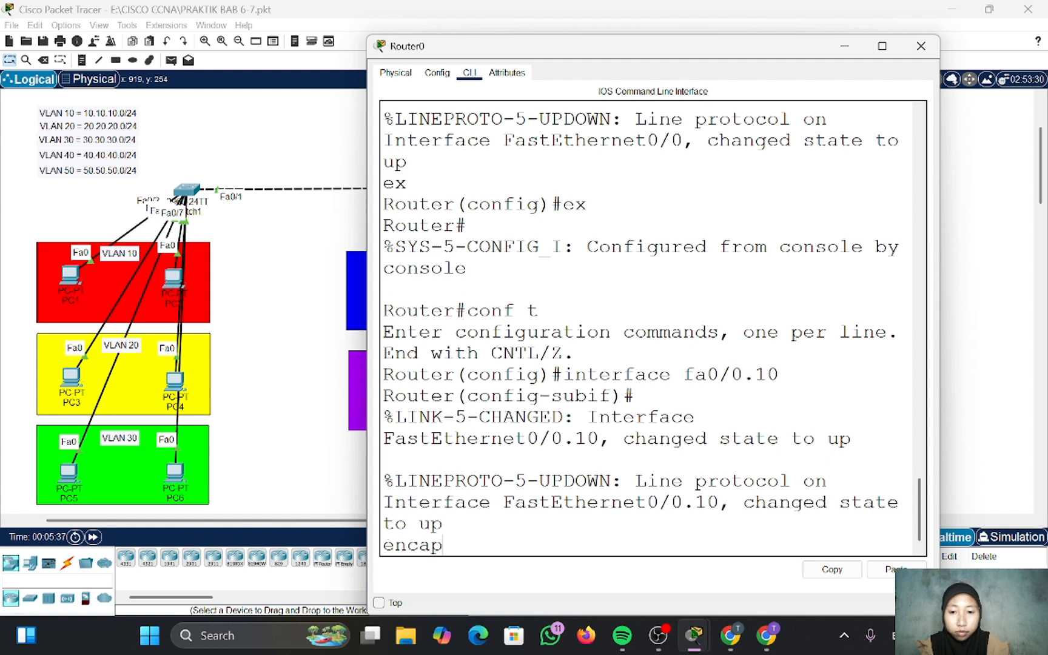
key("Return")
- Set 802.1Q encapsulation for VLAN 10 on subinterface fa0/0.10 with encapsulation dot1q 10
type("en")
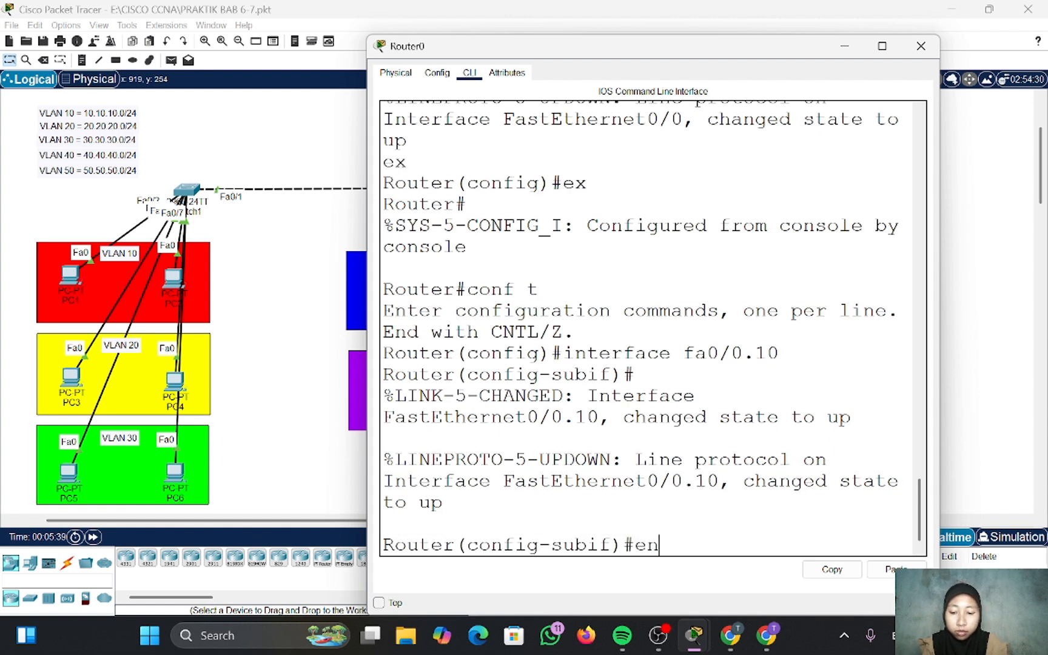
type("capsulation")
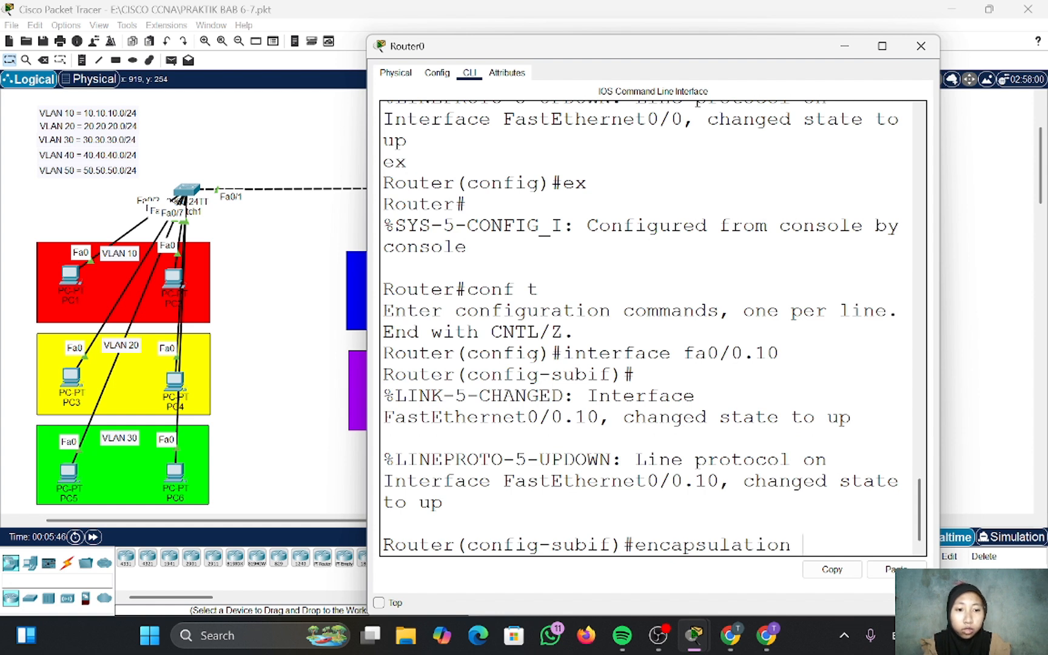
type(" dot")
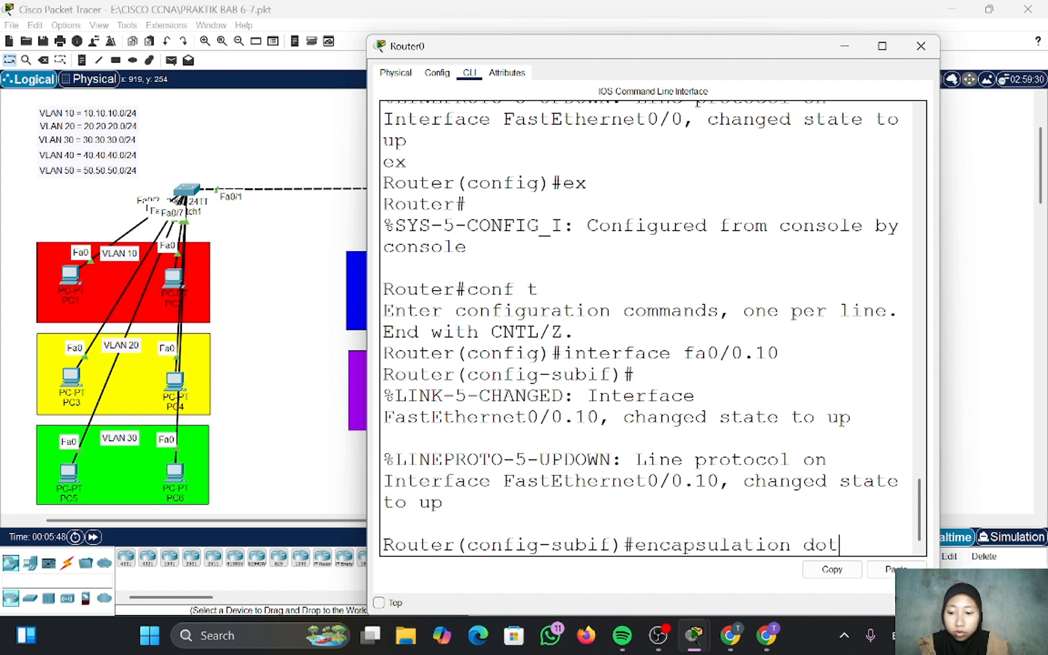
type("1q ")
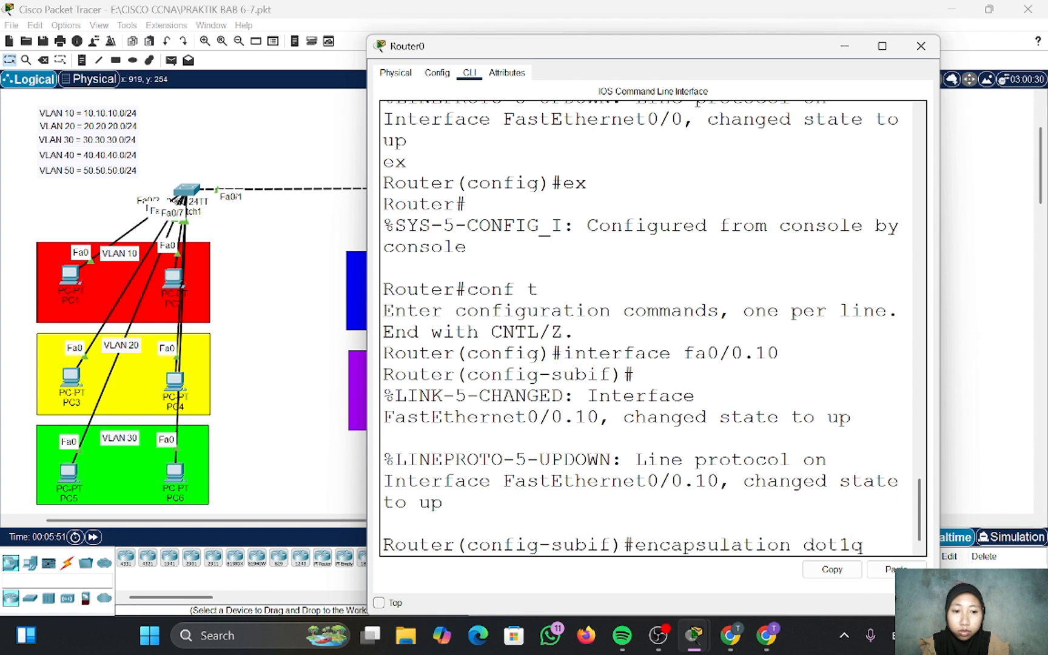
type("10")
key("Return")
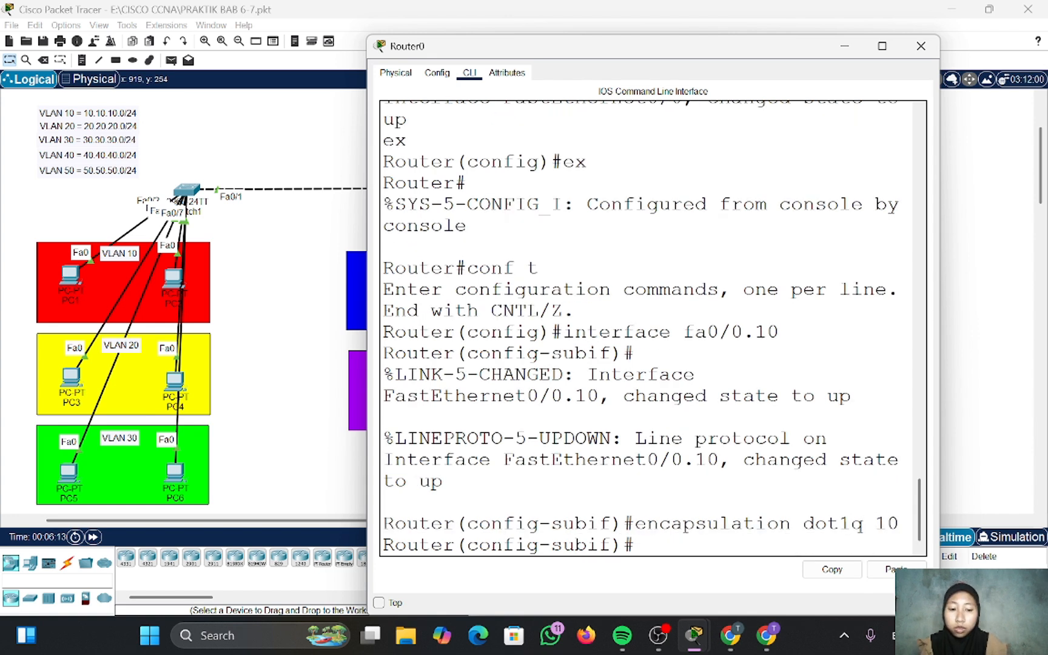
- Assign IP address 10.10.10.1 with mask 255.255.255.0 to subinterface fa0/0.10
type("ip addr")
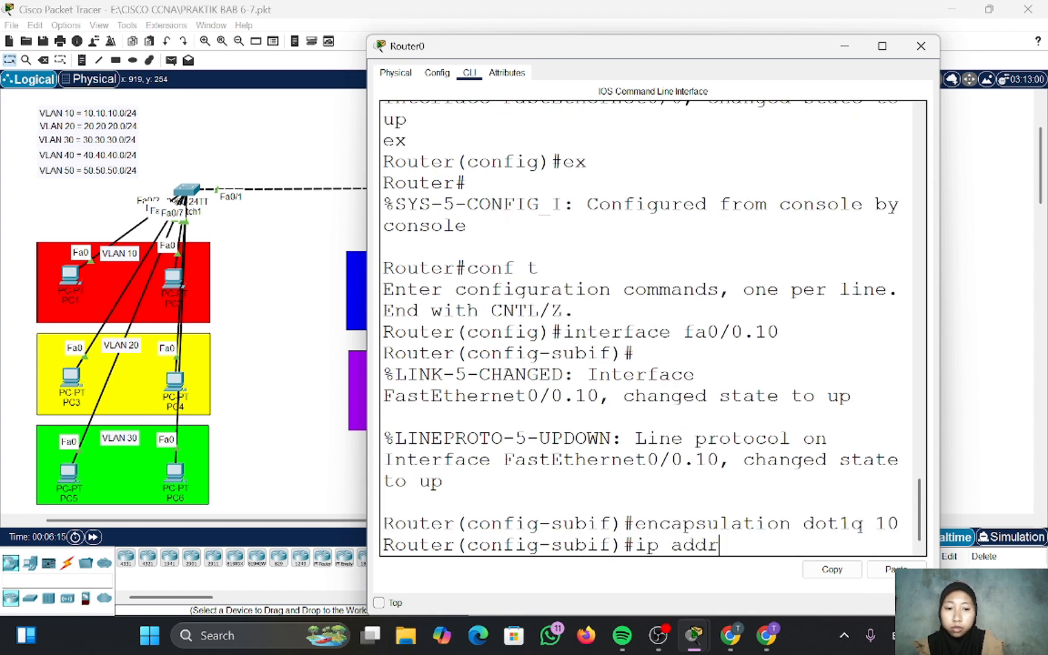
type(" 10.1")
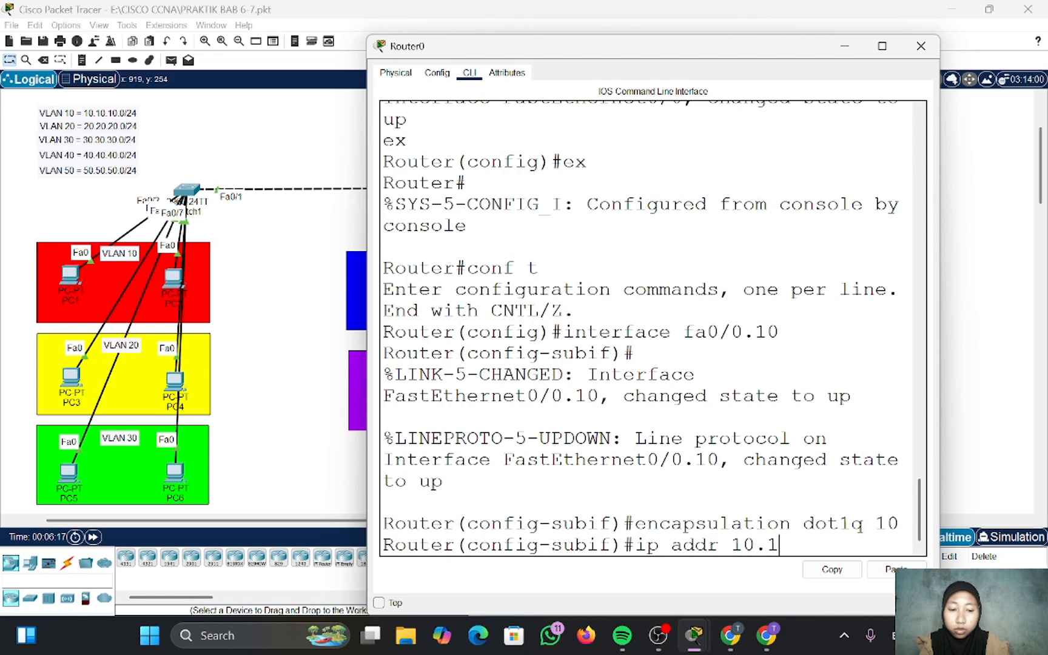
type("0.10.")
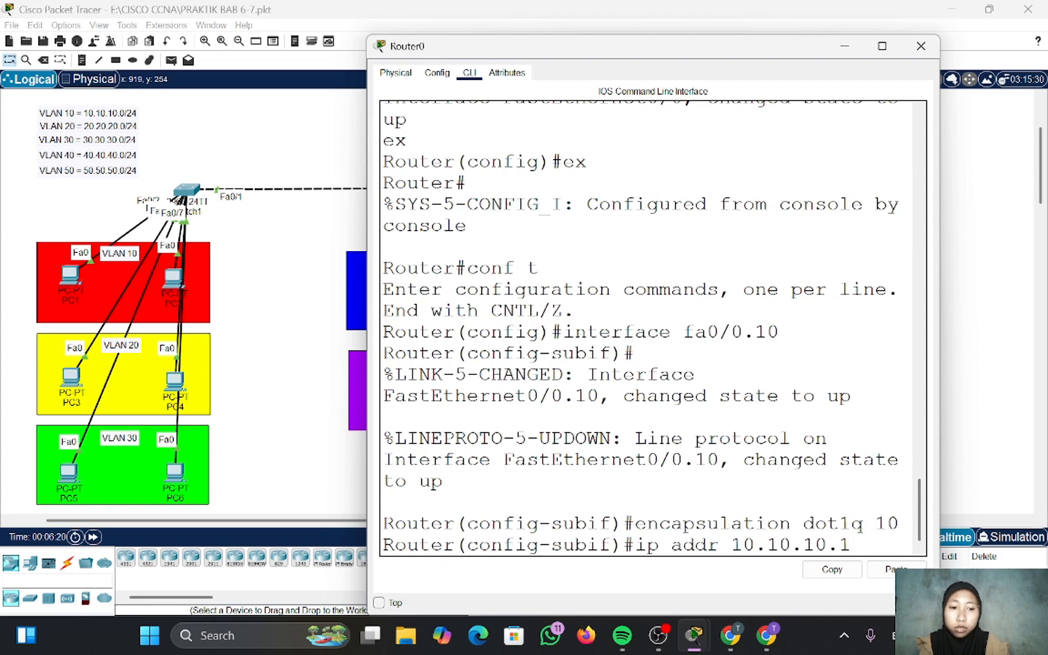
type("1 255.2")
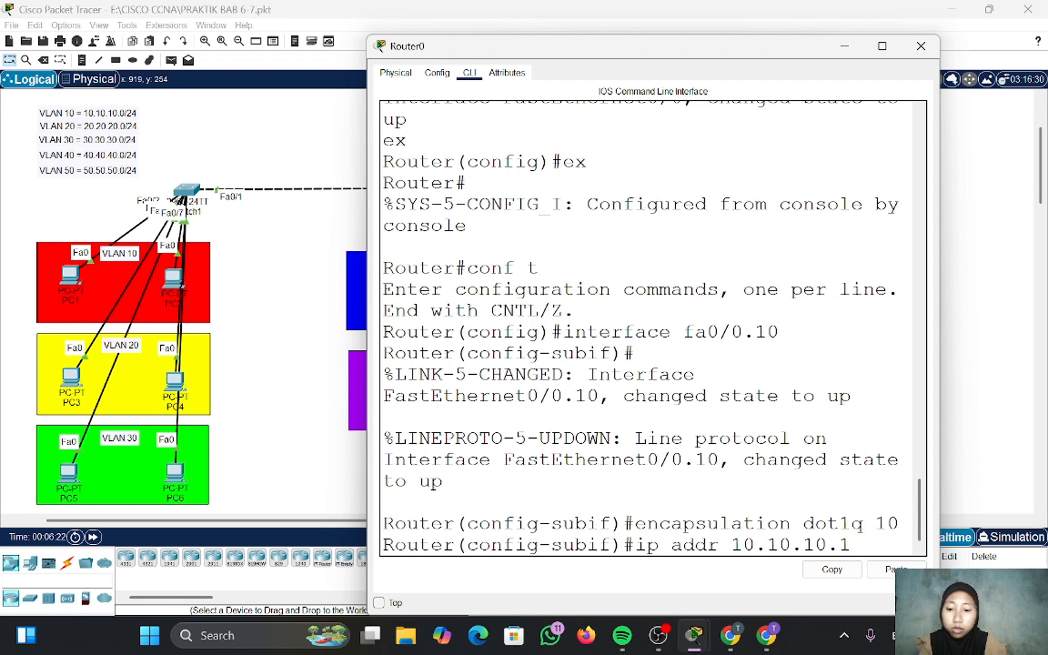
type("55.255.0")
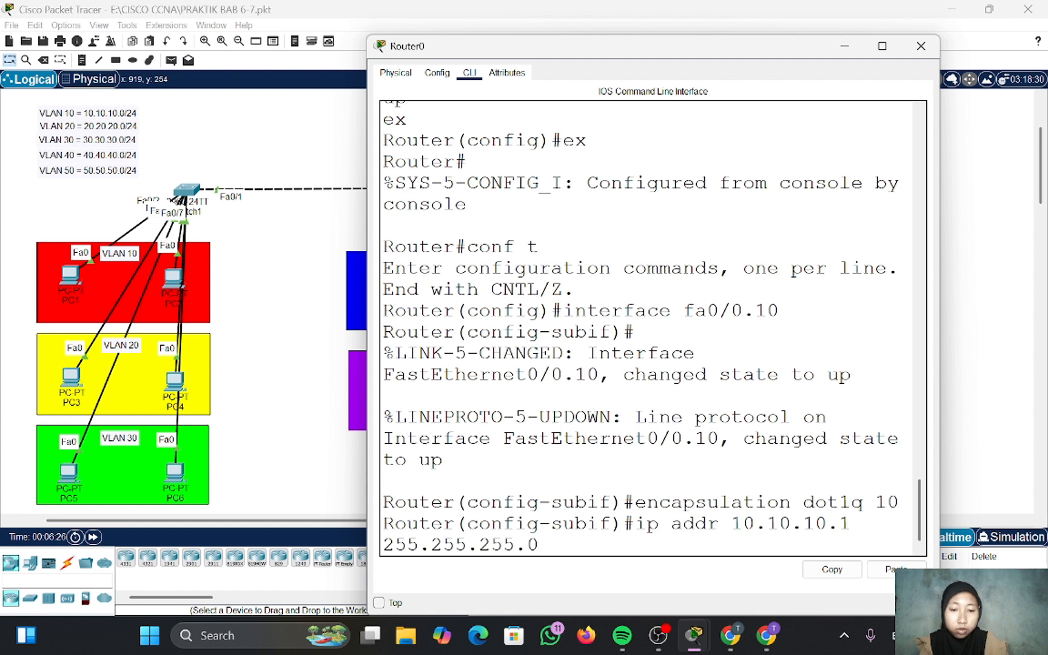
key("Return")
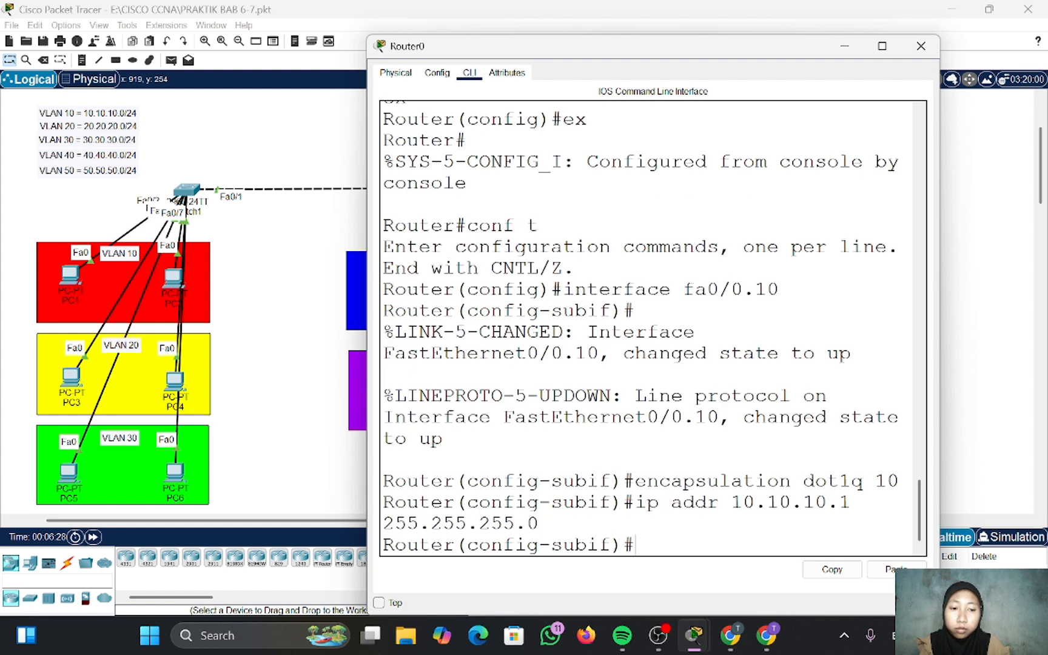
- Enable subinterface fa0/0.10 with no shutdown and exit to global configuration mode
type("no shut")
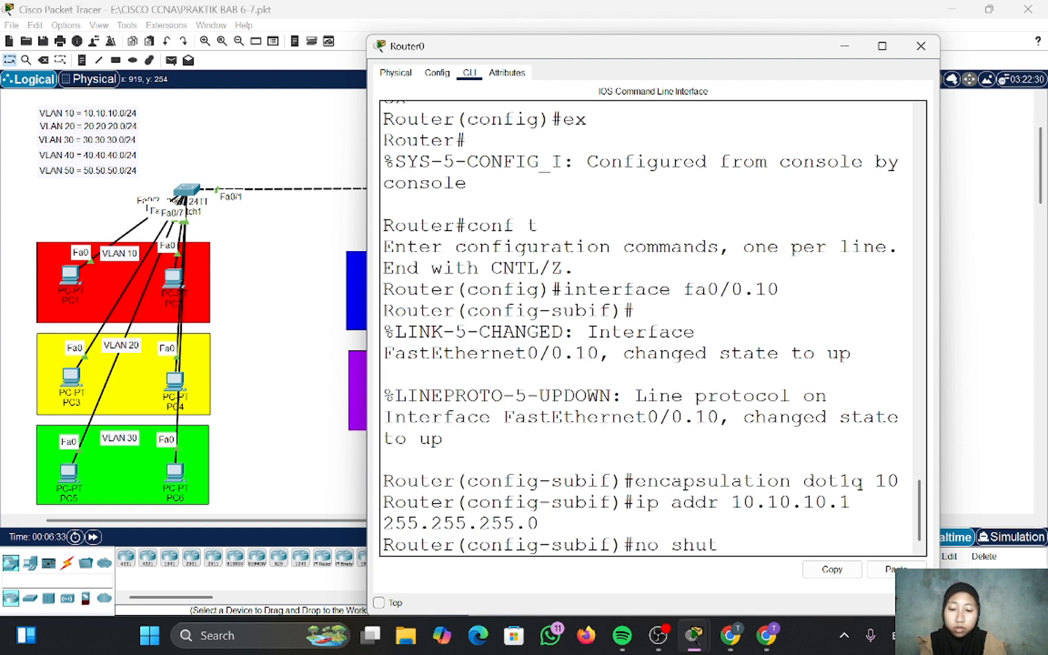
type("down")
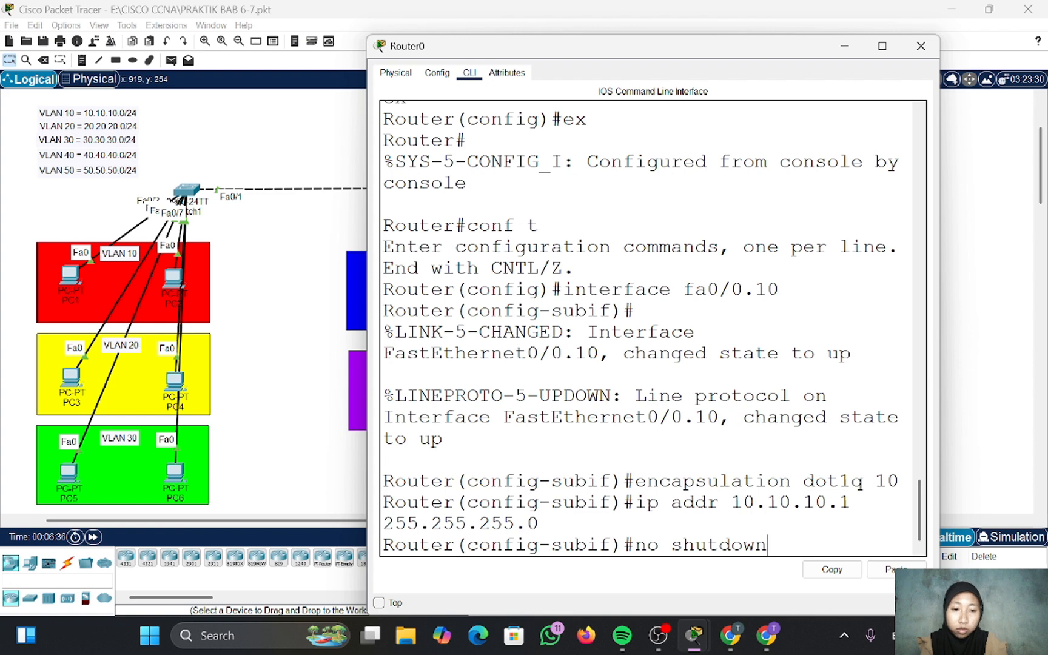
key("Return")
type("w")
key("BackSpace")
type("ex")
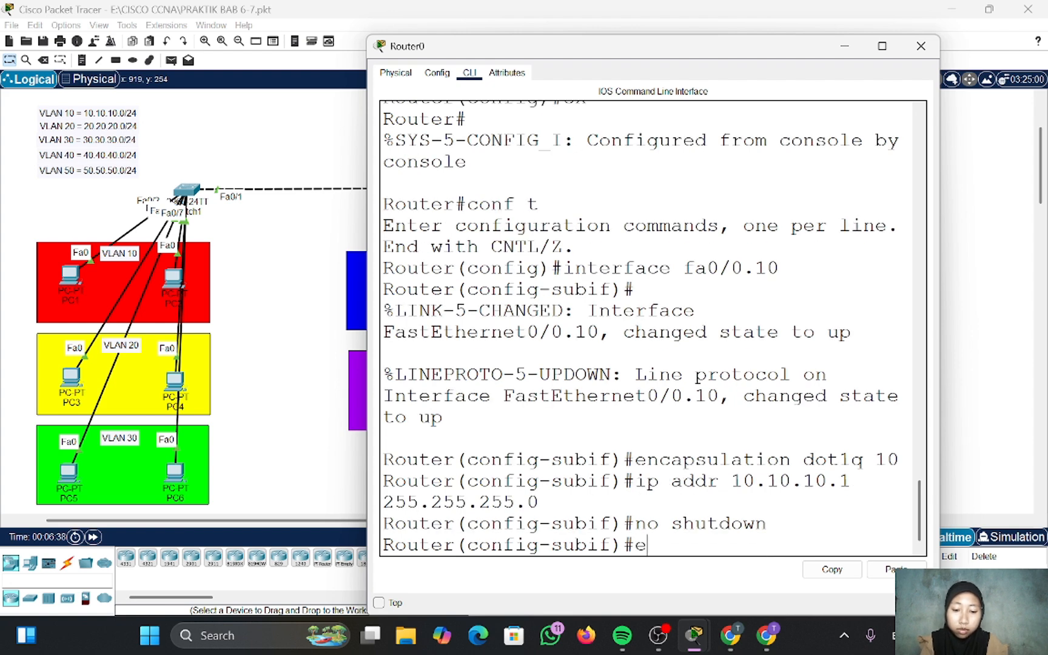
key("Return")
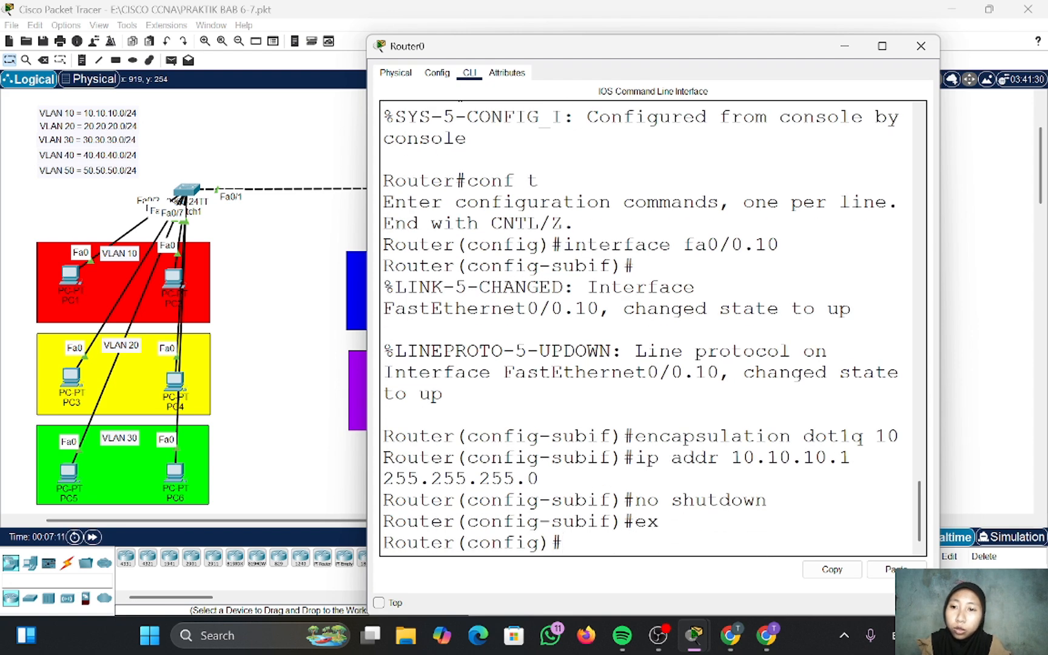
- Create subinterface fa0/0.20 on Router0
type("int fa")
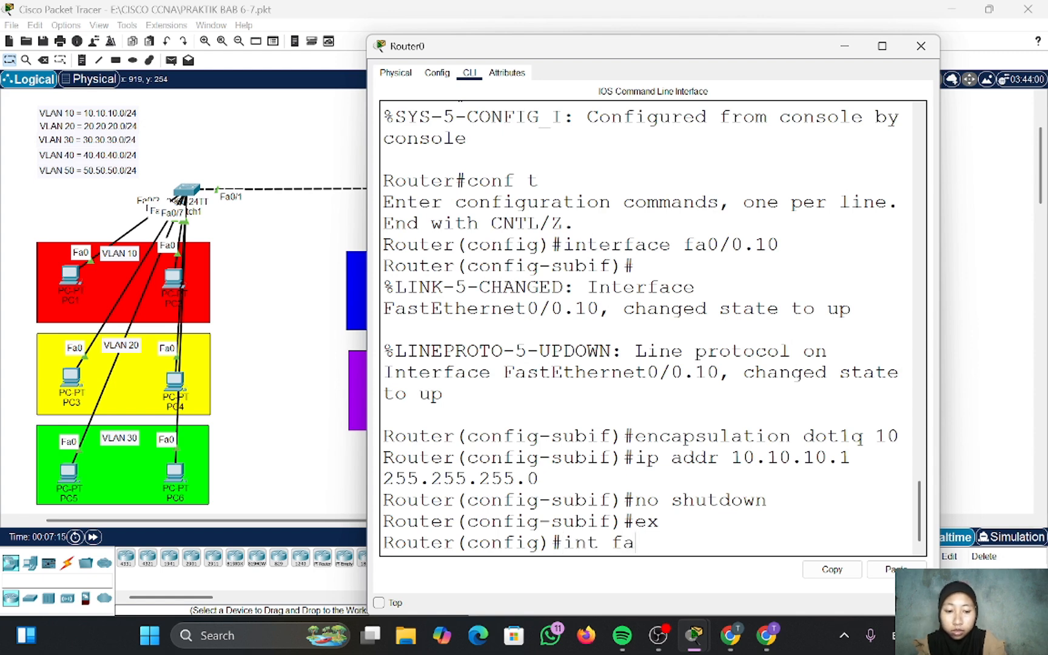
type("0/0.20")
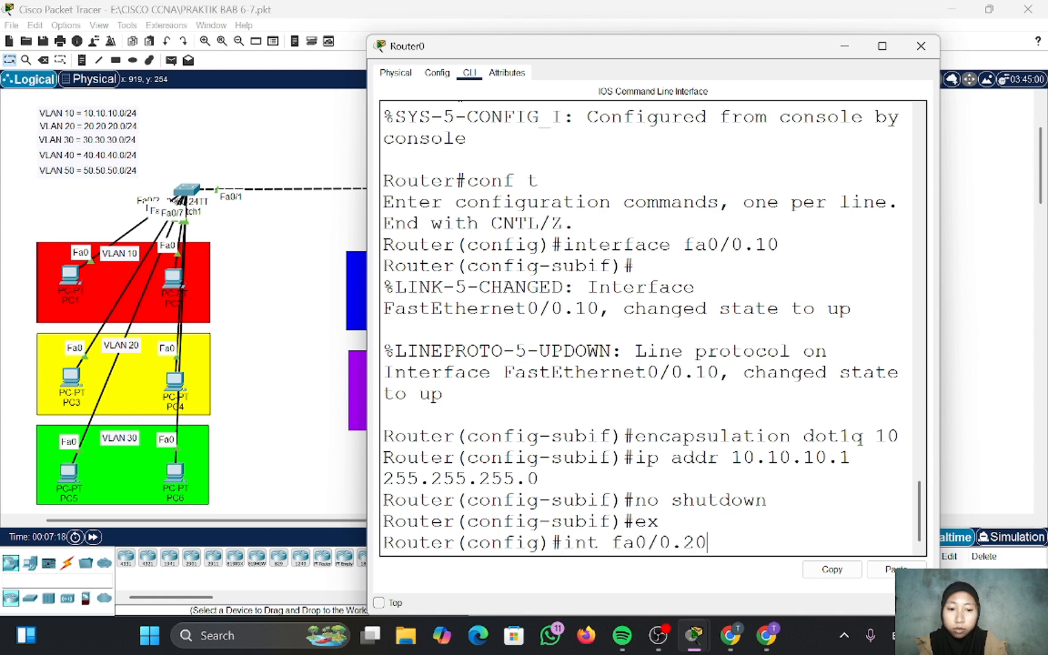
key("Return")
key("Return")
- Set 802.1Q encapsulation for VLAN 20 on subinterface fa0/0.20 with encapsulation dot1q 20
type("ig-subif)#i")
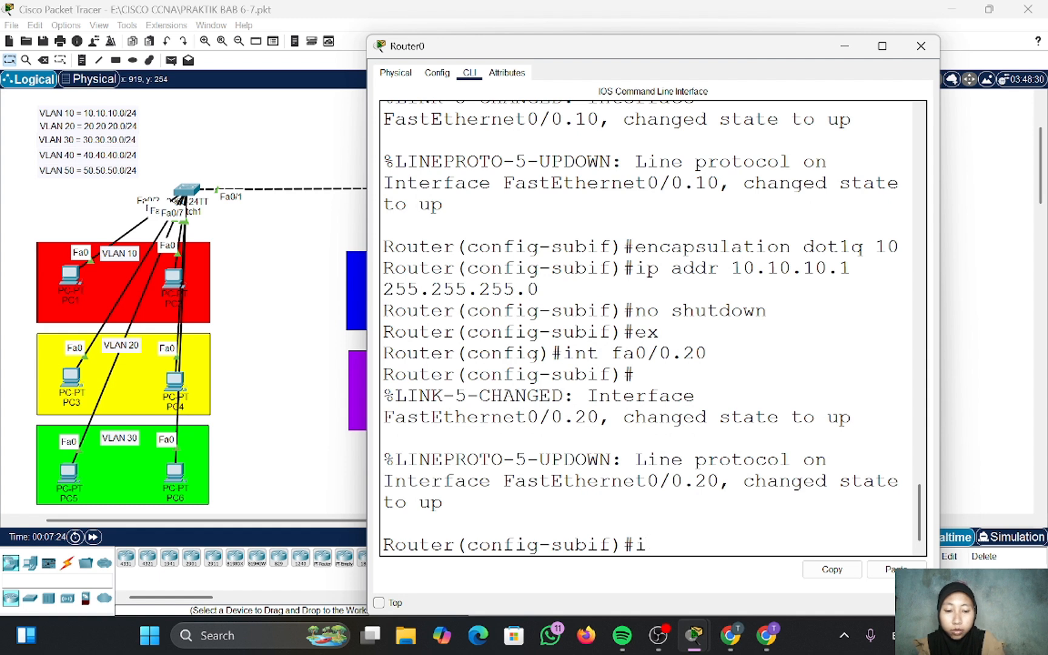
key("BackSpace")
type("enca")
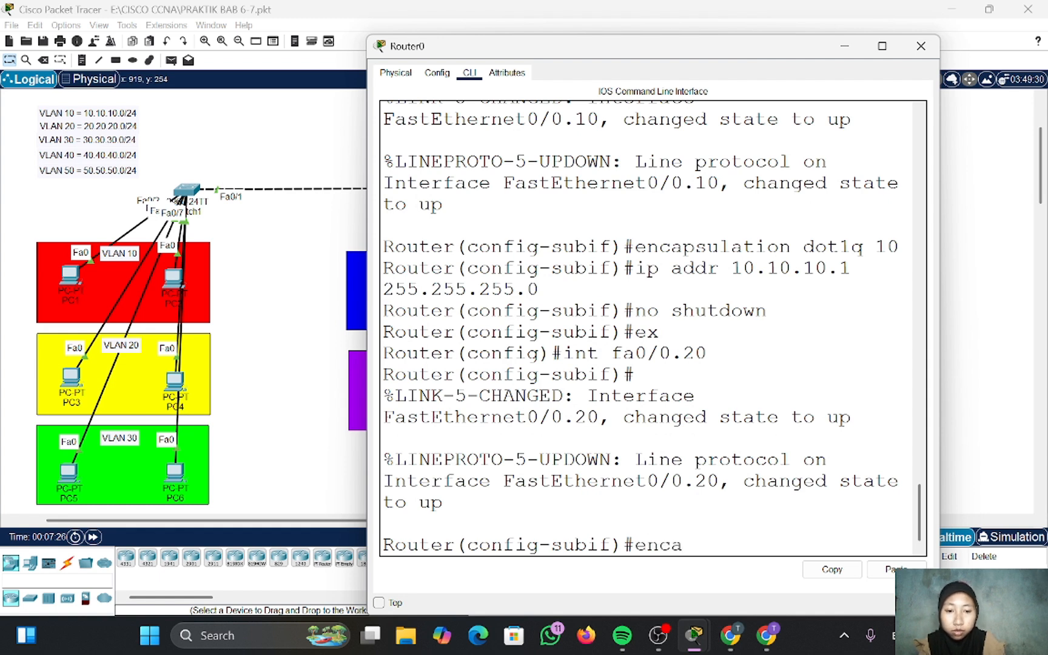
type("psulat")
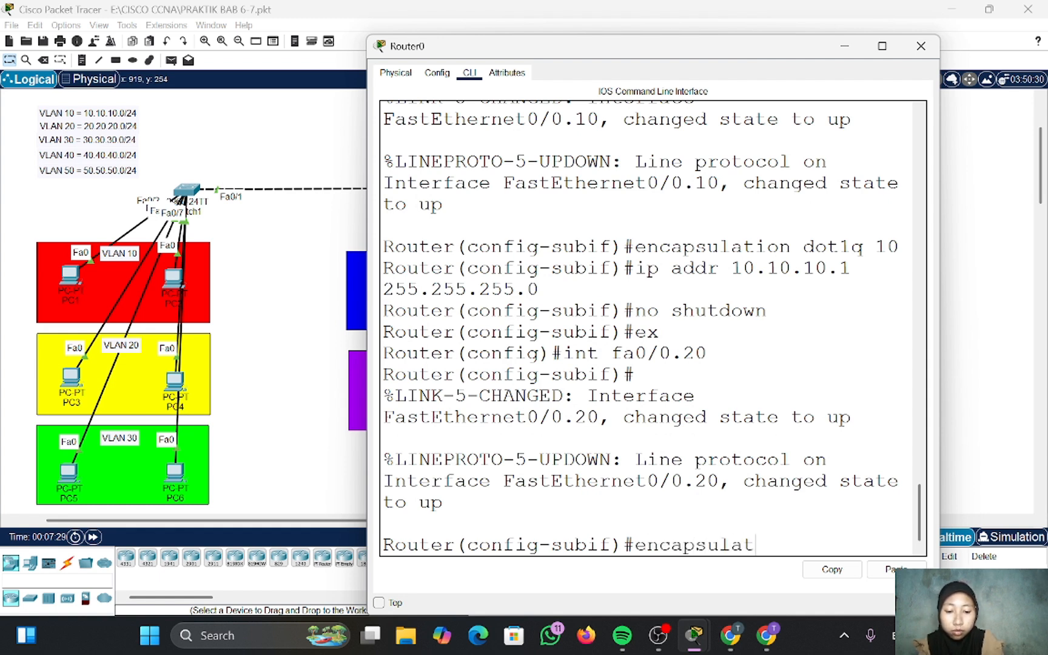
type("ion")
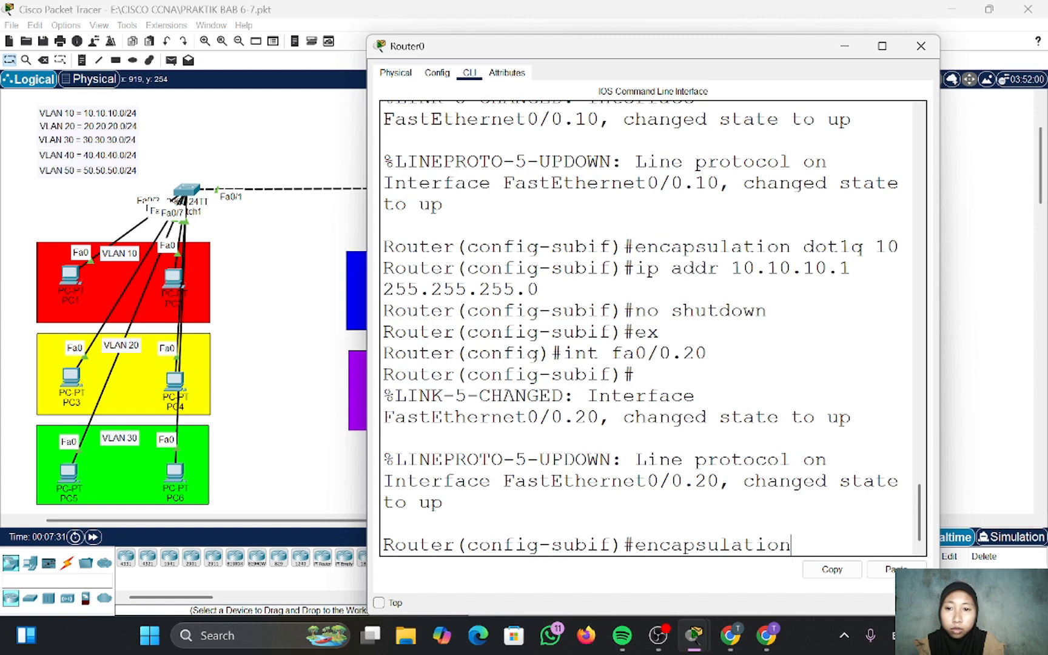
type(" dot1q")
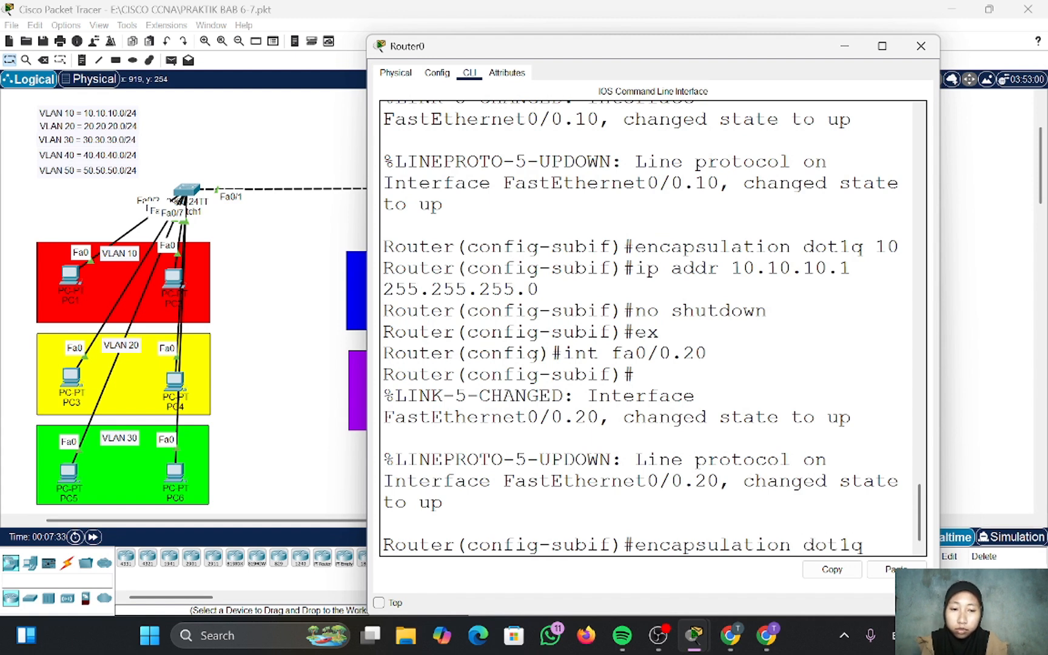
type(" 20")
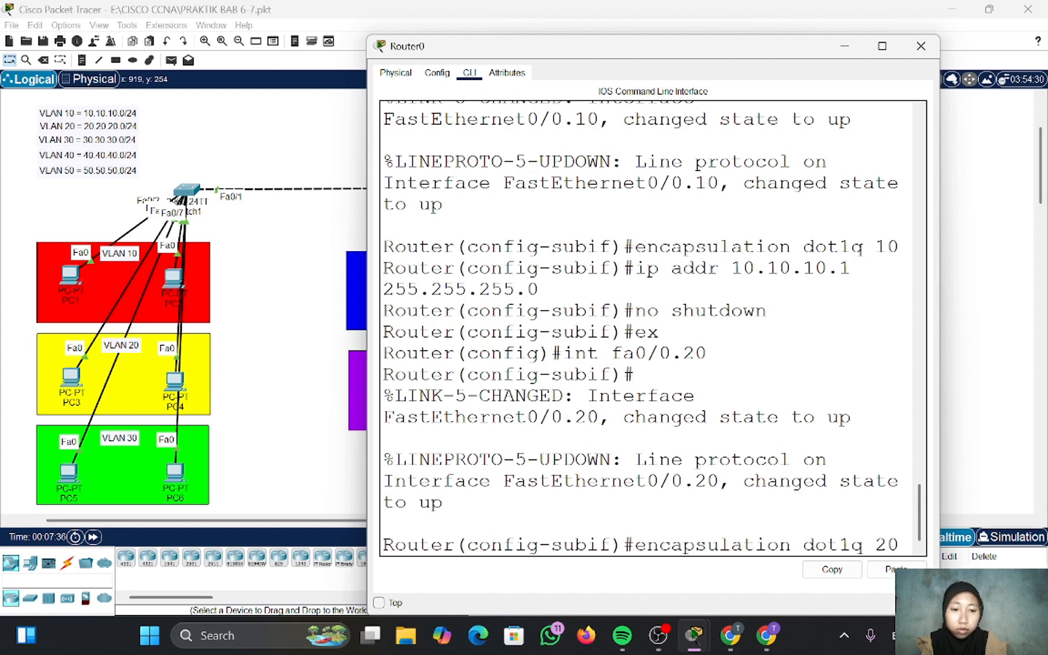
key("Return")
- Assign IP address 20.20.20.1 with mask 255.255.255.0 to subinterface fa0/0.20
type("ip a")
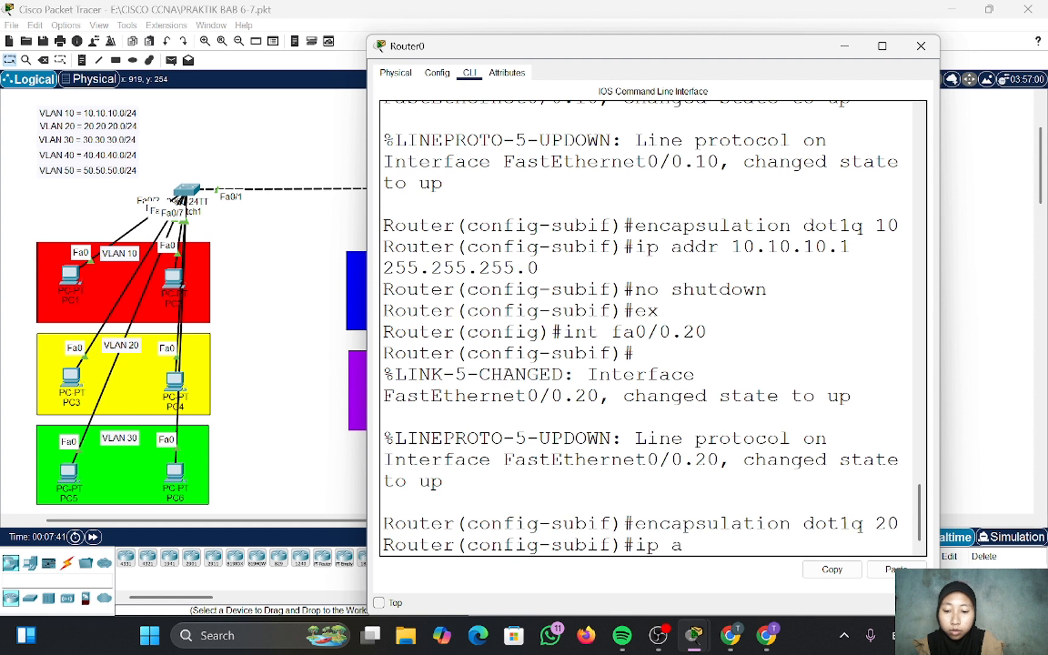
type("ddr ")
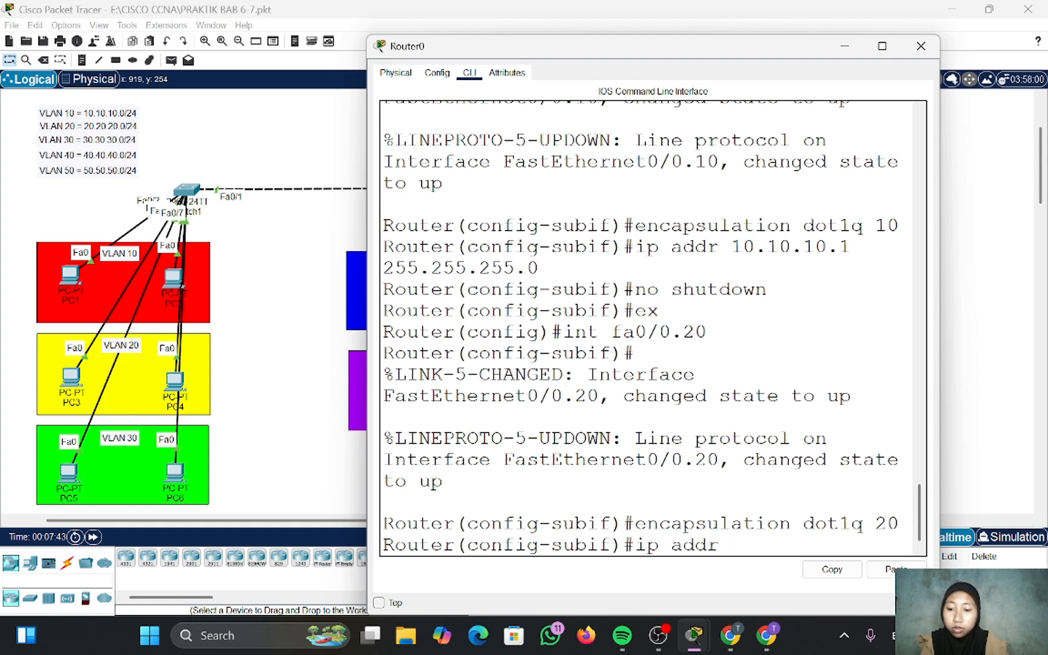
type("20.20.20.")
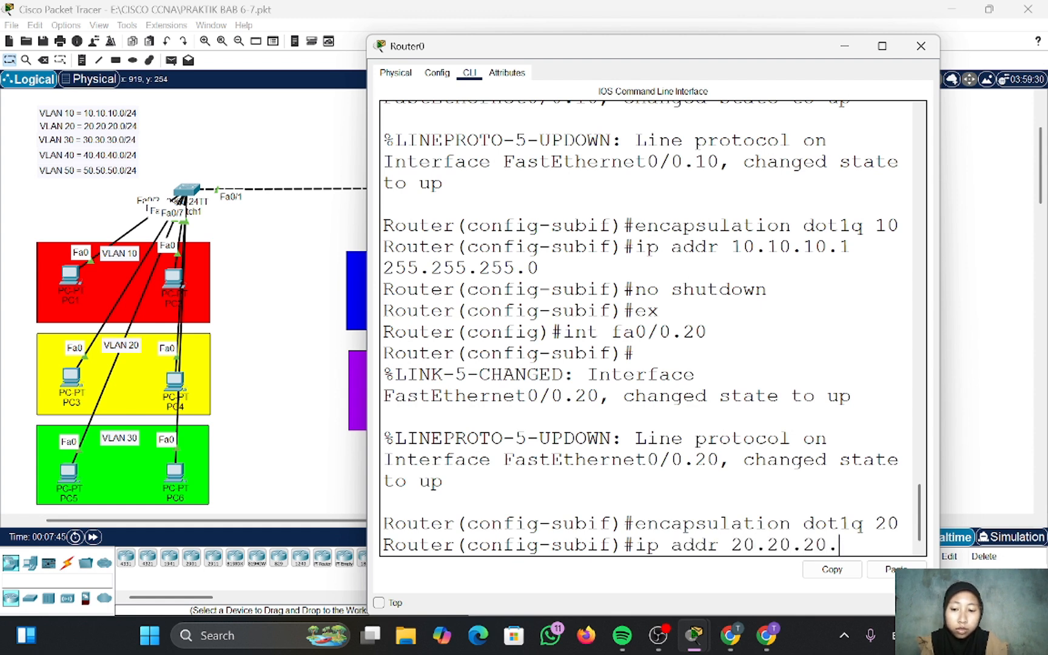
type("1 255")
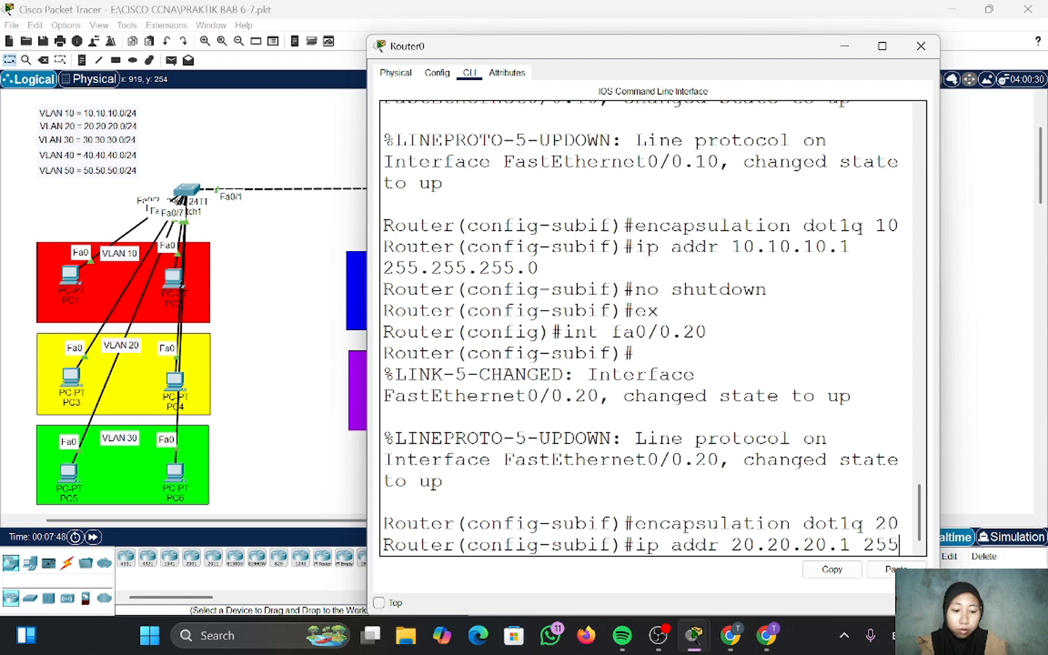
type(".255.")
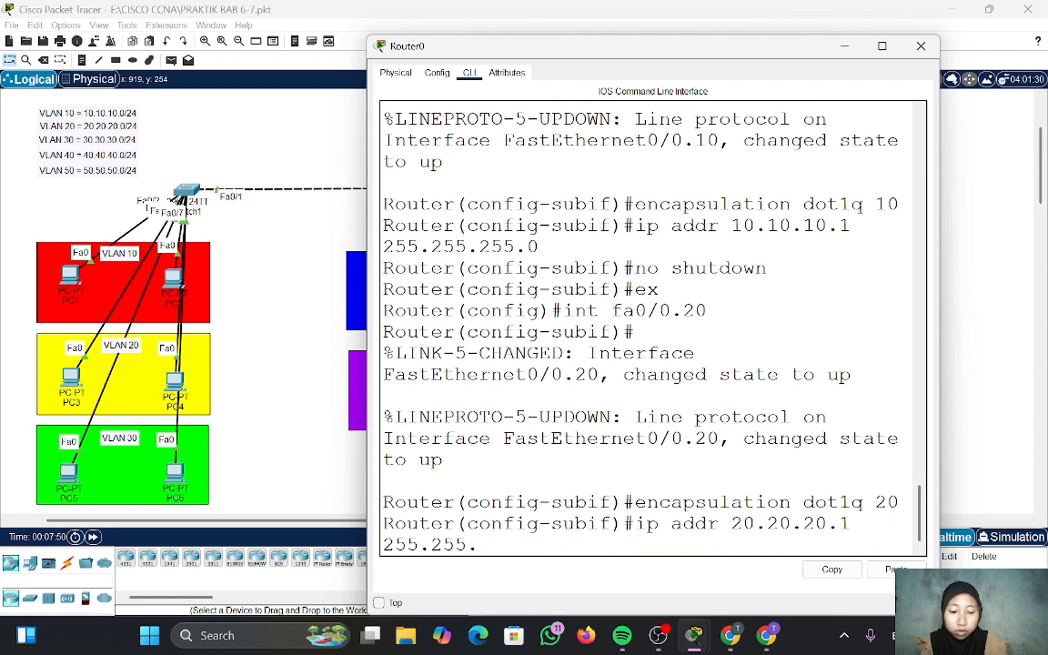
type("255.0")
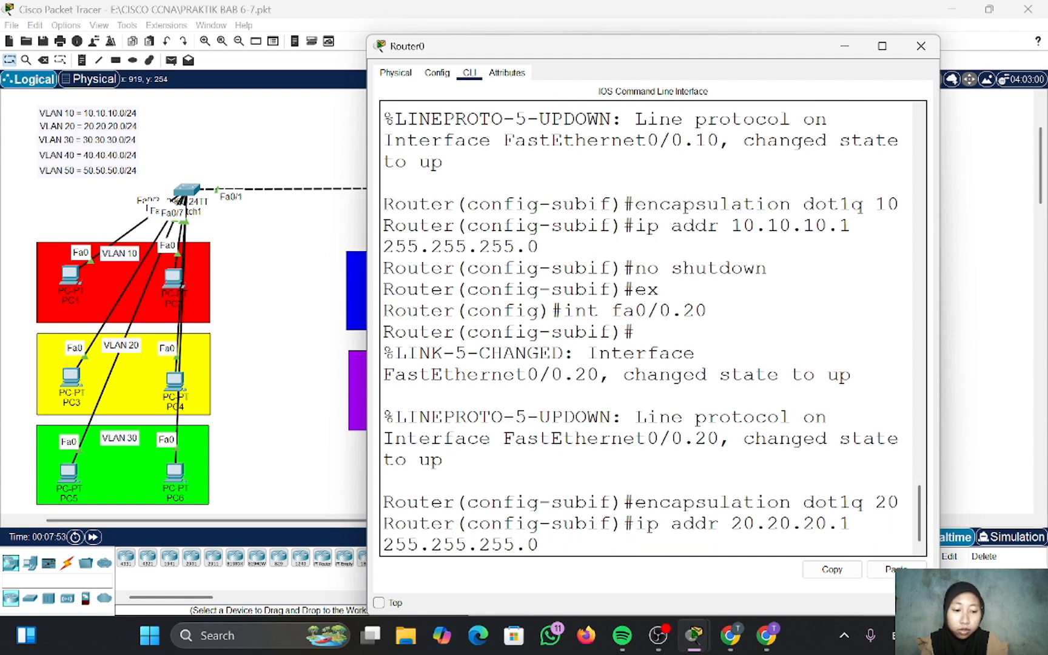
key("Return")
- Enable subinterface fa0/0.20 with no sh and exit to global configuration mode
type("no sg")
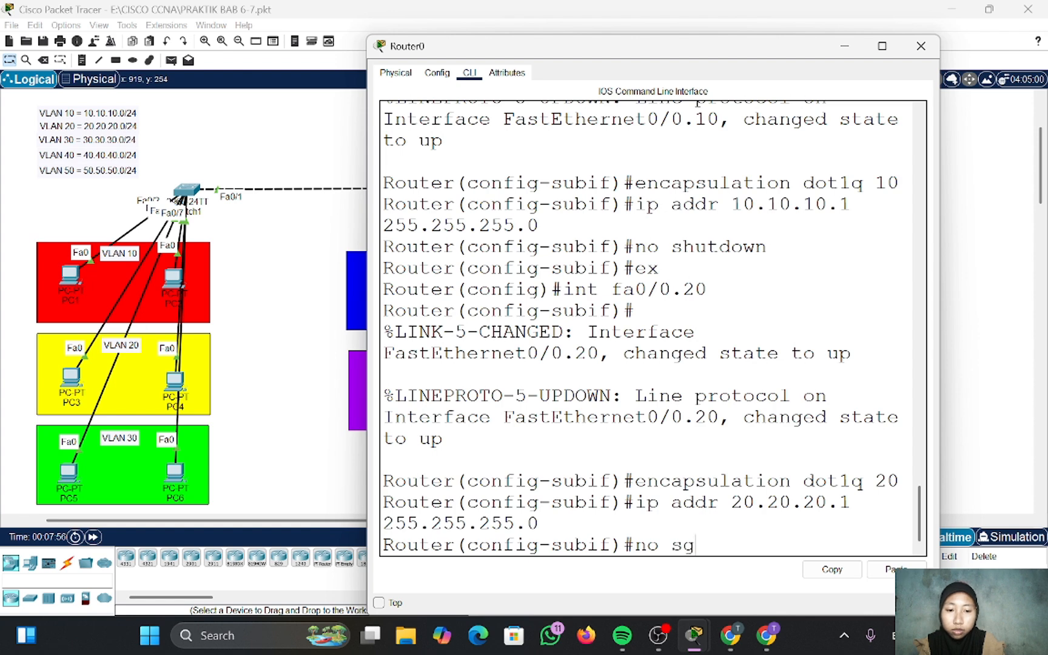
key("BackSpace")
type("h")
key("Return")
type("ex")
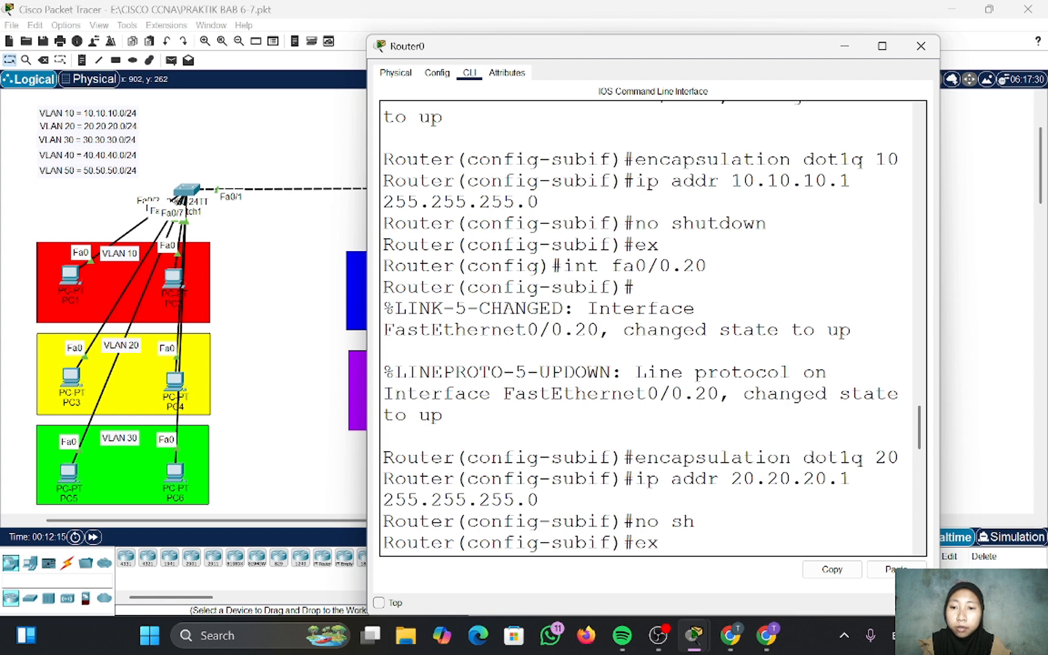
key("Return")
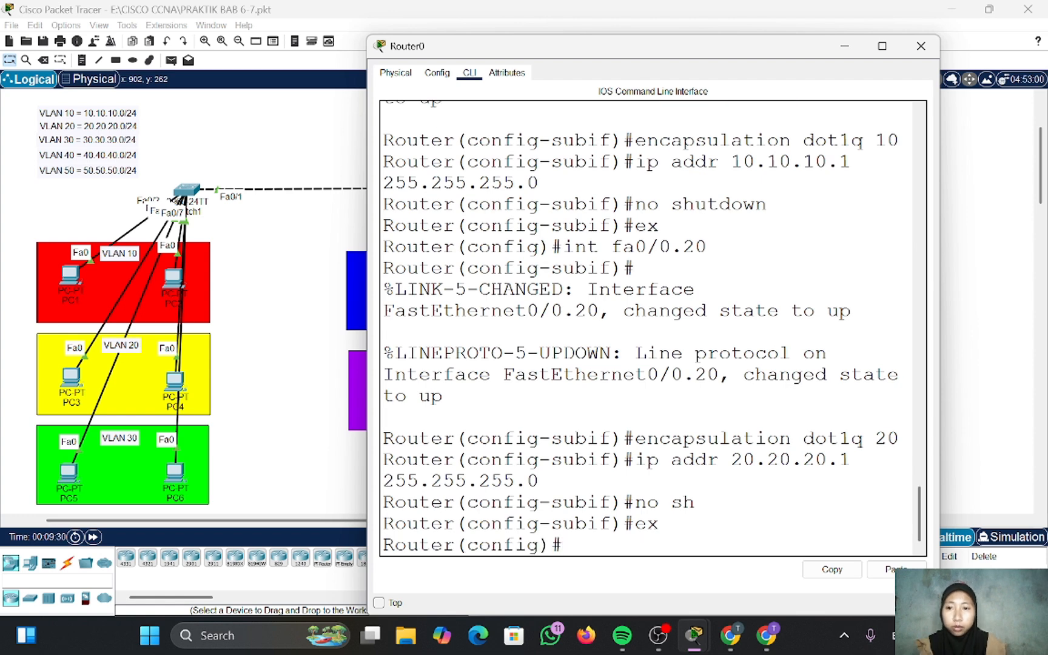
- Create subinterface fa0/0.30 on Router0 and set its encapsulation to dot1q 30
type("int fa0/0.30")
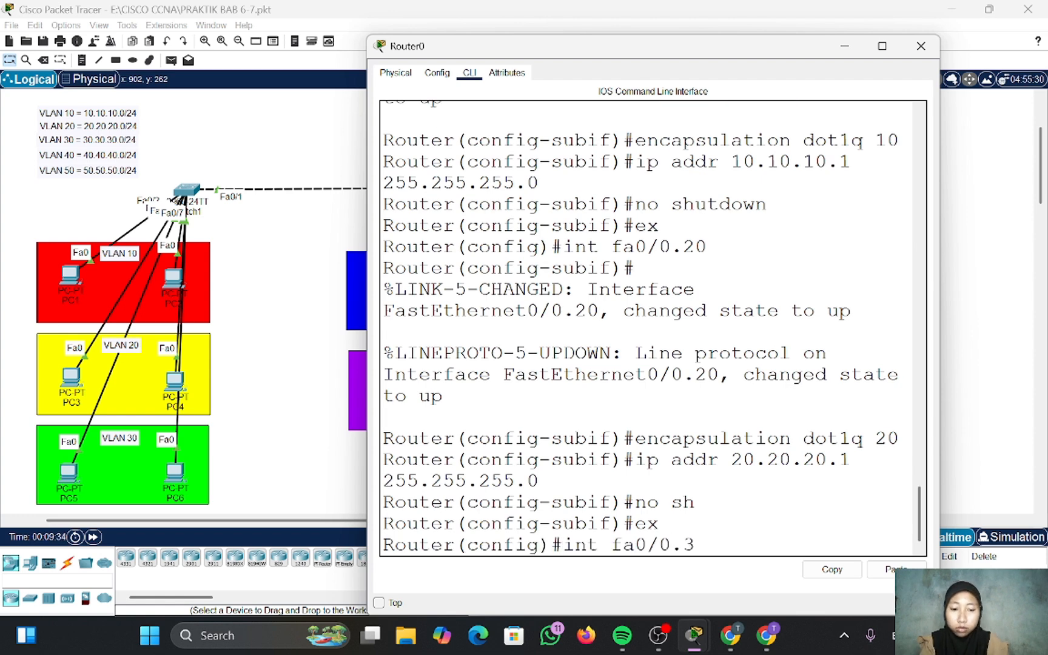
key("Return")
type("encapsulation dot1q 30")
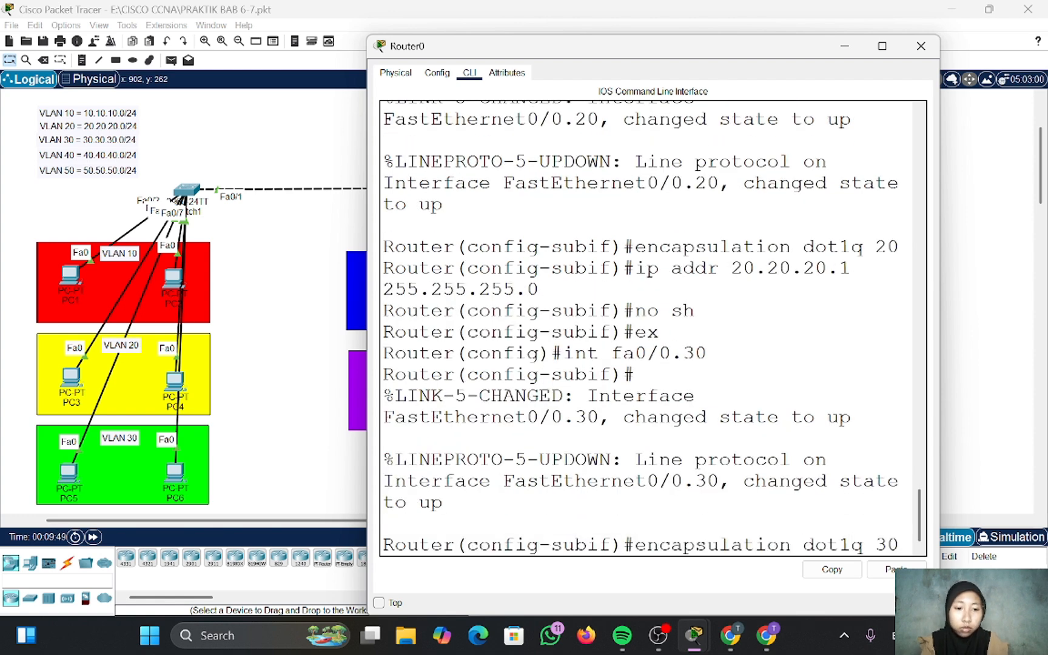
key("Return")
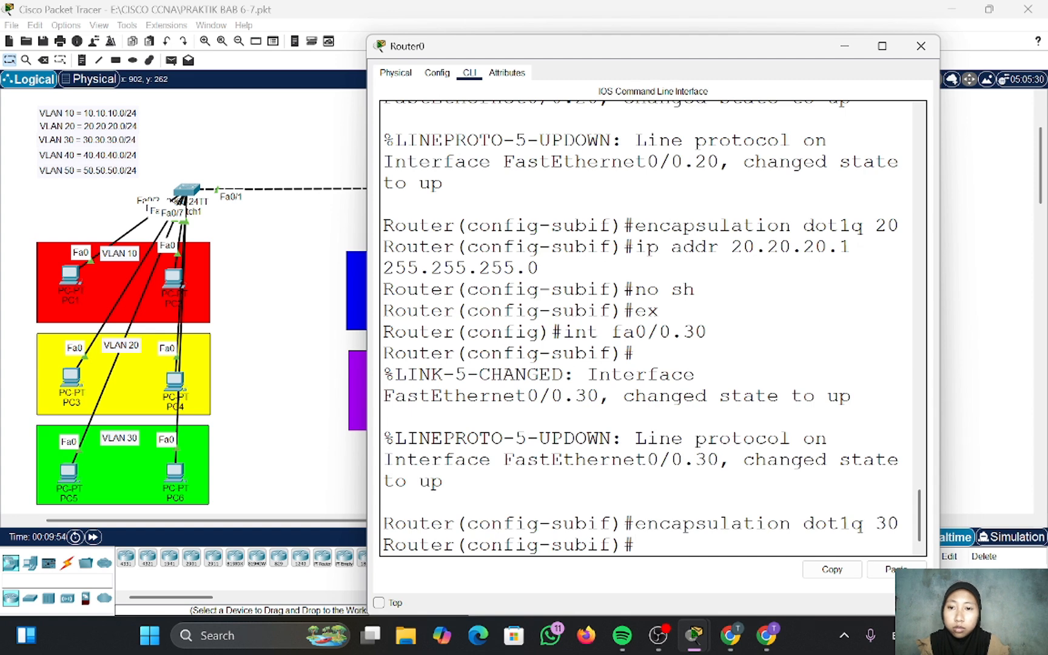
- Assign IP address 30.30.30.1 with mask 255.255.255.0 to subinterface fa0/0.30, then enable it with no sh and exit to global configuration mode
type("ip addr 30.30.30.1 255.255.2")
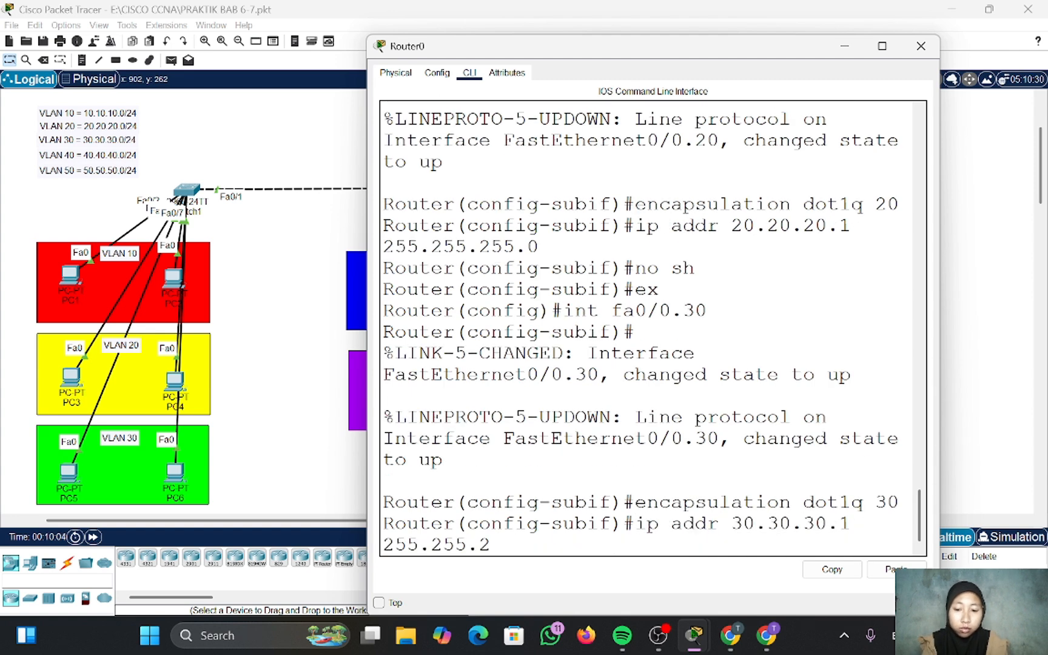
type("55.0")
key("Return")
type("no sh")
key("Return")
type("ex")
key("Return")
- Create subinterface fa0/0.40 on Router0 and set its encapsulation to dot1q 40
type("int")
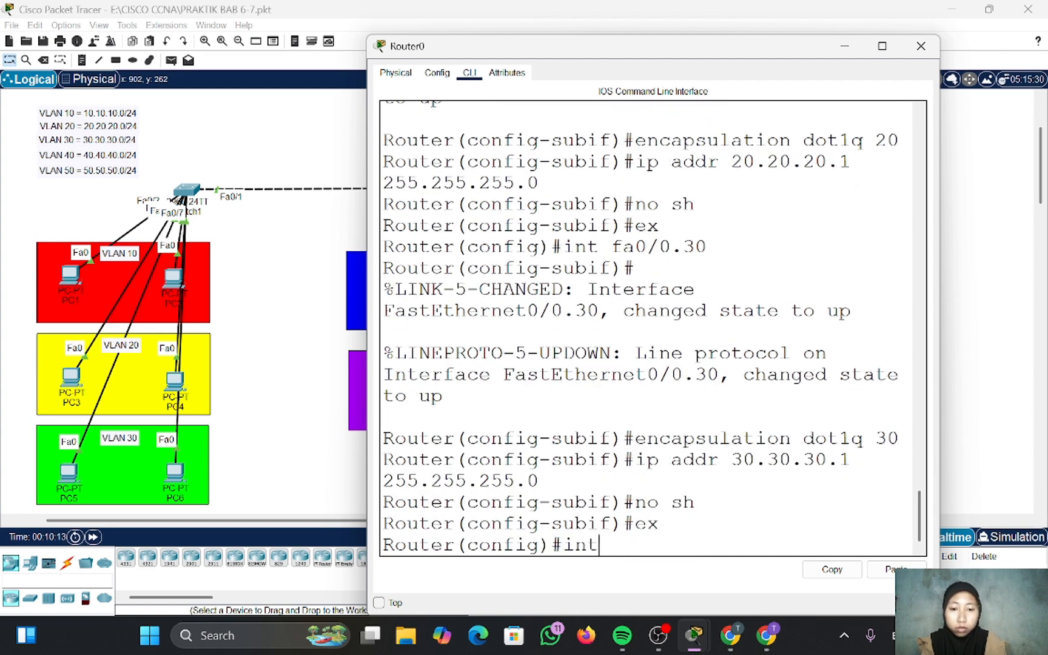
type(" fa0/0.40")
key("Return")
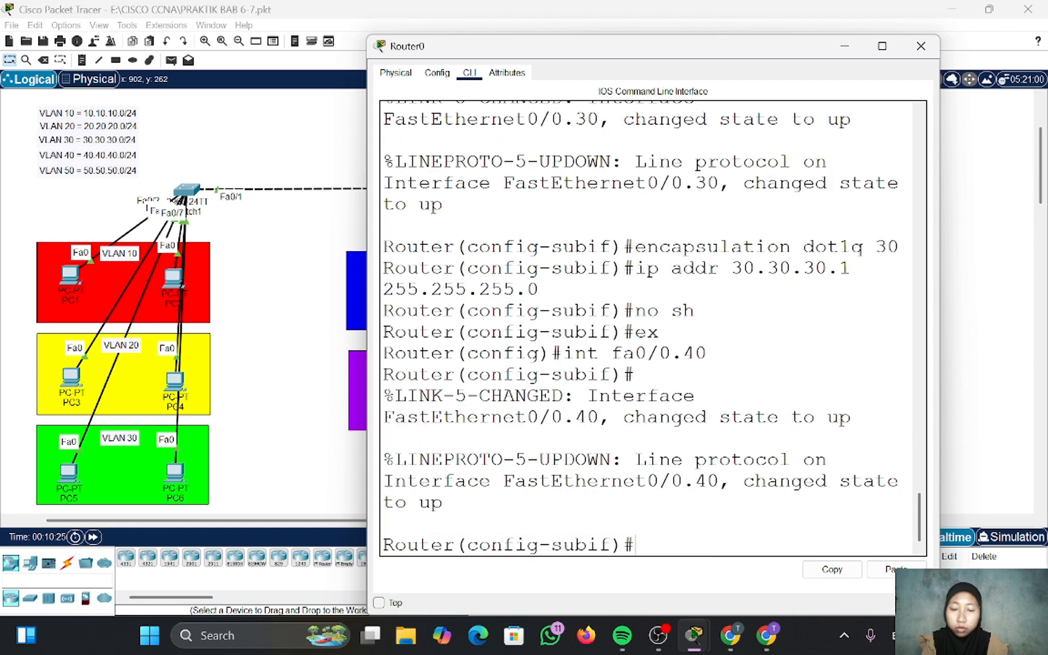
type("encapsulation dot")
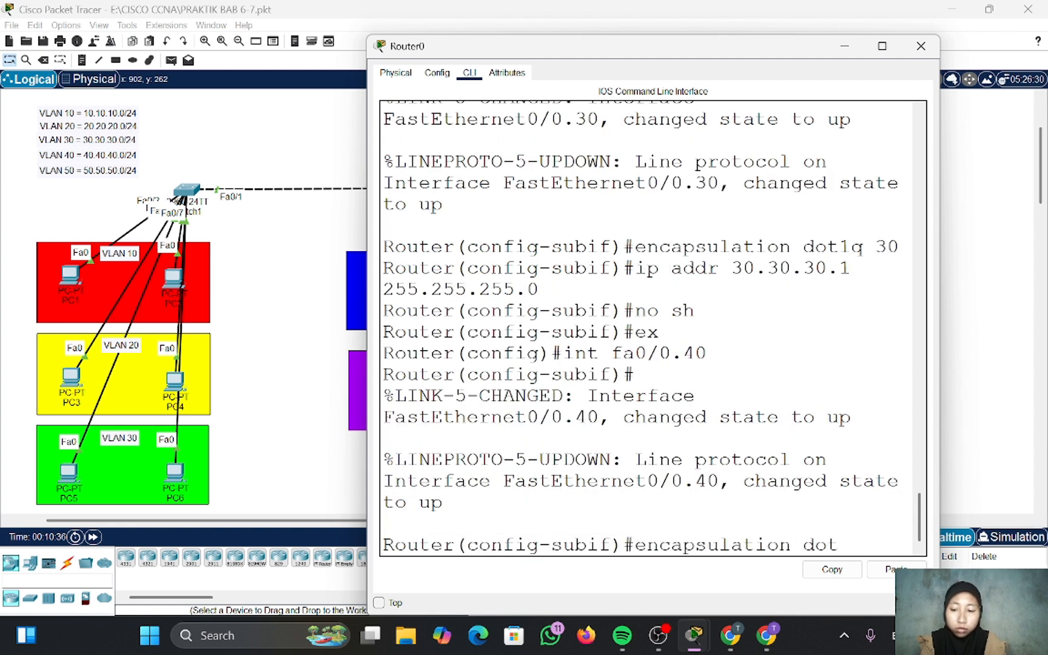
type("1q 40")
key("Return")
- Assign IP address 40.40.40.1 with mask 255.255.255.0 to subinterface fa0/0.40
type("ip addr 40.")
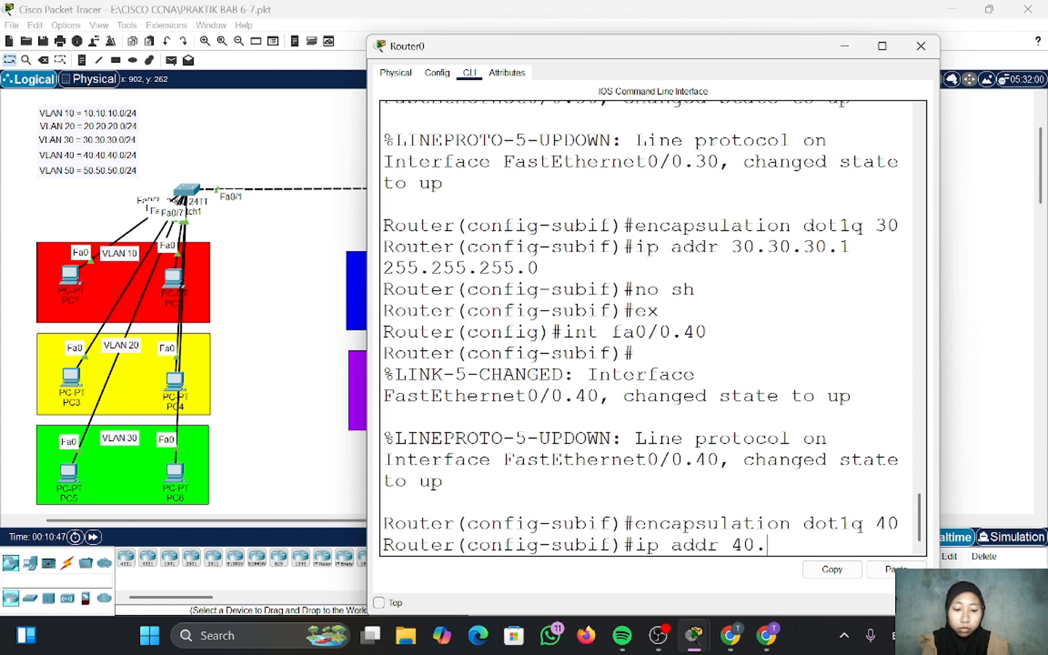
type("40.40.1")
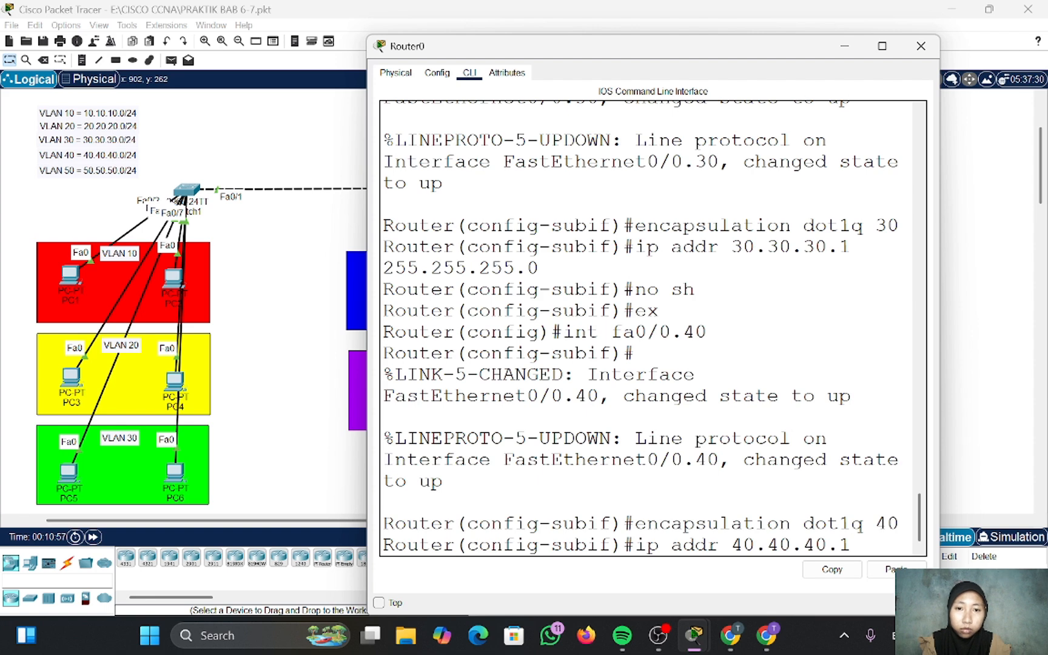
key("Return")
key("Up")
type("255.255.255")
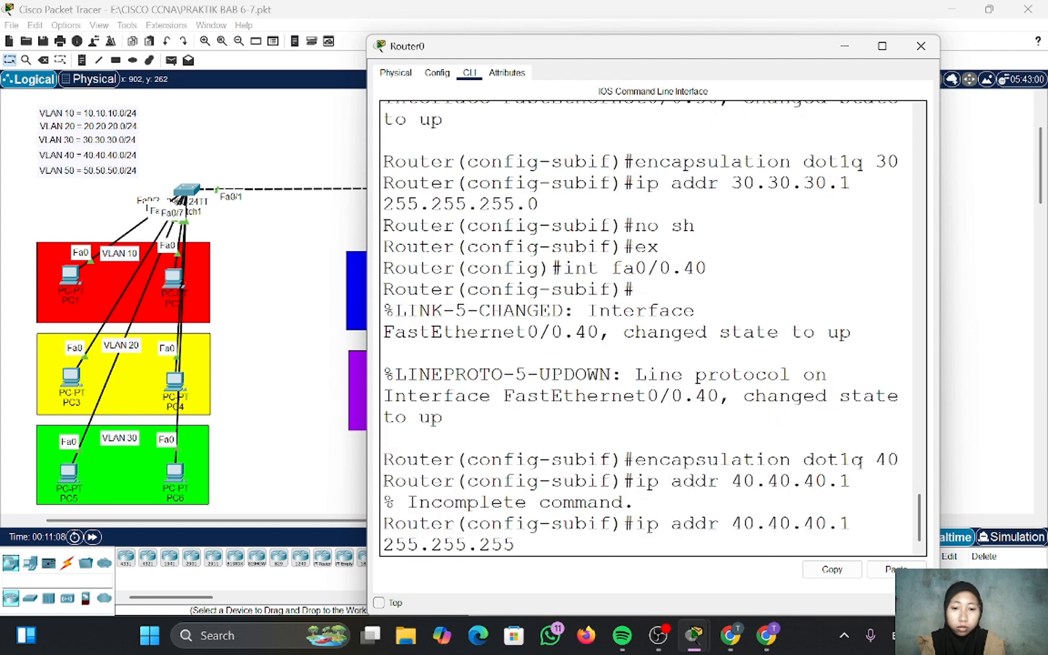
type(".0")
key("Return")
- Enable subinterface fa0/0.40 with no sh and exit to global configuration mode
type("no sh")
key("Return")
type("ex")
key("Return")
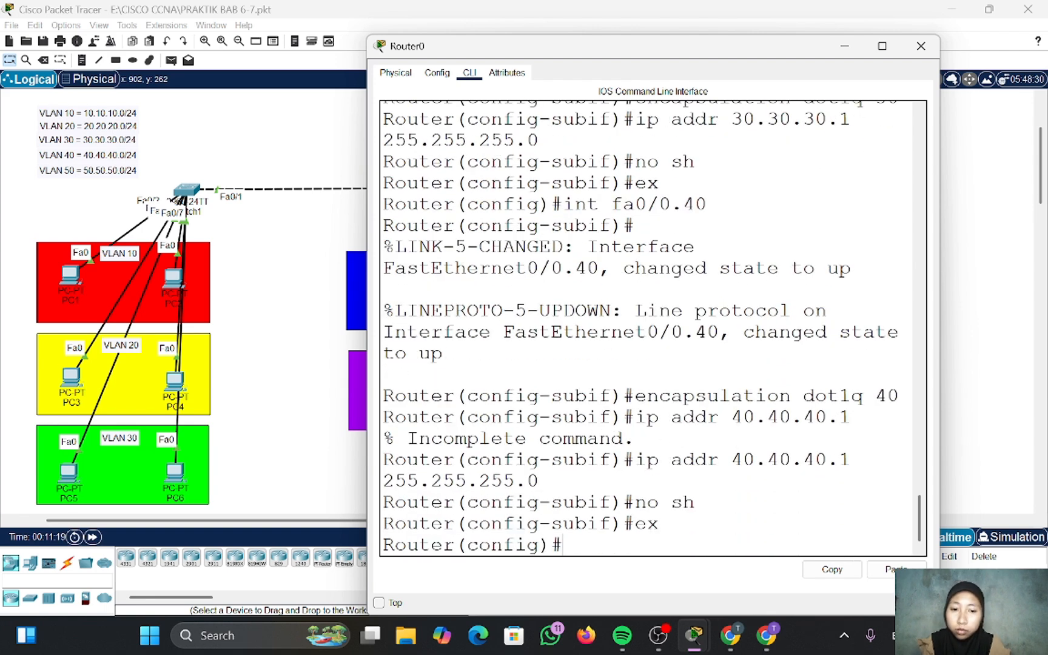
- Create subinterface fa0/0.50 on Router0 by reusing the earlier int fa0/0.40 command with the number 50
key("Up")
key("Up")
key("Up")
key("Up")
key("Up")
key("Up")
key("BackSpace")
key("BackSpace")
type("50")
key("Return")
- Set 802.1Q encapsulation for VLAN 50 on subinterface fa0/0.50 with encapsulation dot1q 50
key("Up")
key("Up")
key("Up")
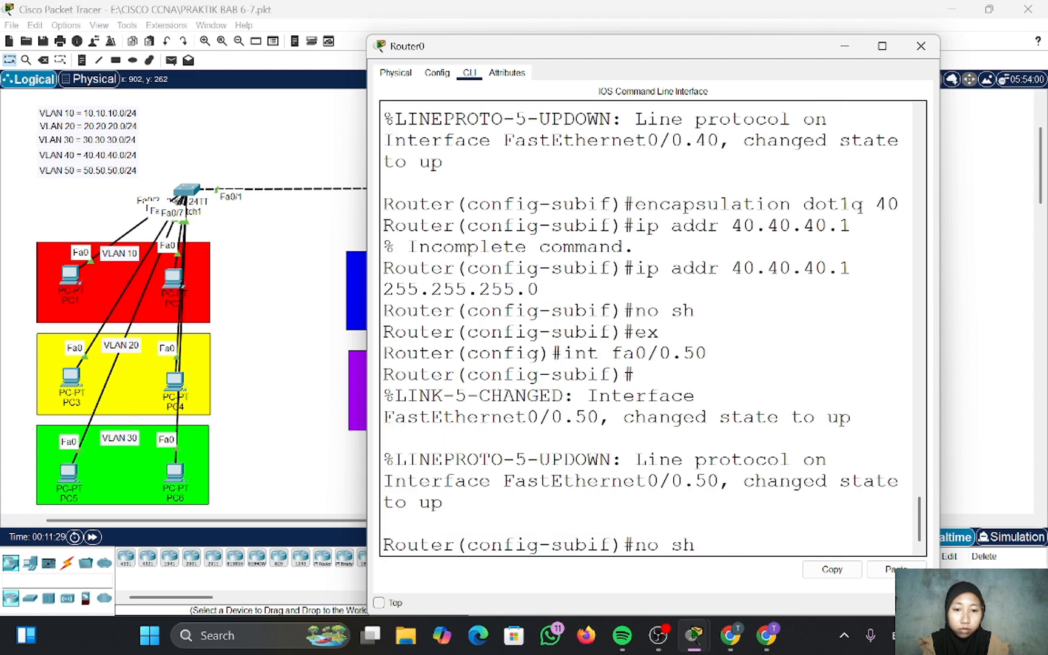
key("Up")
key("Up")
key("Up")
key("BackSpace")
key("BackSpace")
type("50")
key("Return")
- Assign IP address 50.50.50.1 with mask 255.255.255.0 to subinterface fa0/0.50 by editing the recalled fa0/0.40 address command
key("Up")
key("Up")
key("Up")
key("Up")
key("Up")
key("Left")
key("Left")
key("Left")
key("Left")
key("Left")
key("Left")
key("Left")
key("Left")
key("Left")
key("Left")
key("Left")
key("Left")
key("Left")
key("Left")
key("Left")
key("Left")
key("Left")
key("BackSpace")
type("5")
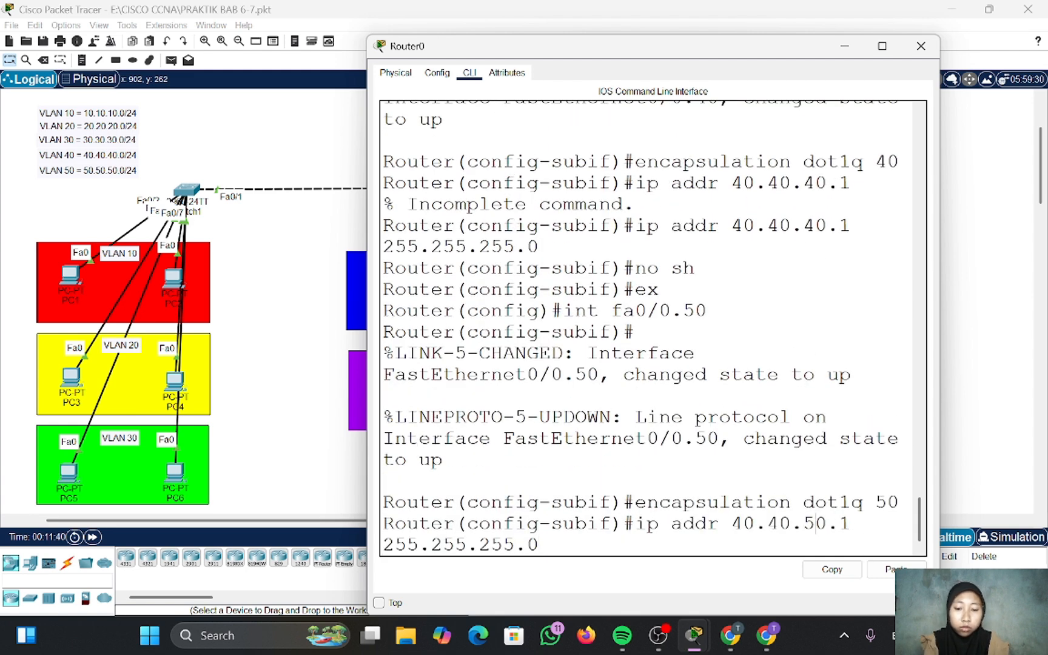
key("Left")
key("Left")
key("Left")
key("BackSpace")
type("5")
key("Left")
key("Left")
key("Left")
key("BackSpace")
type("5")
key("Return")
- Enable subinterface fa0/0.50 with no sh and exit to global configuration mode
type("no sh")
key("Return")
type("ex")
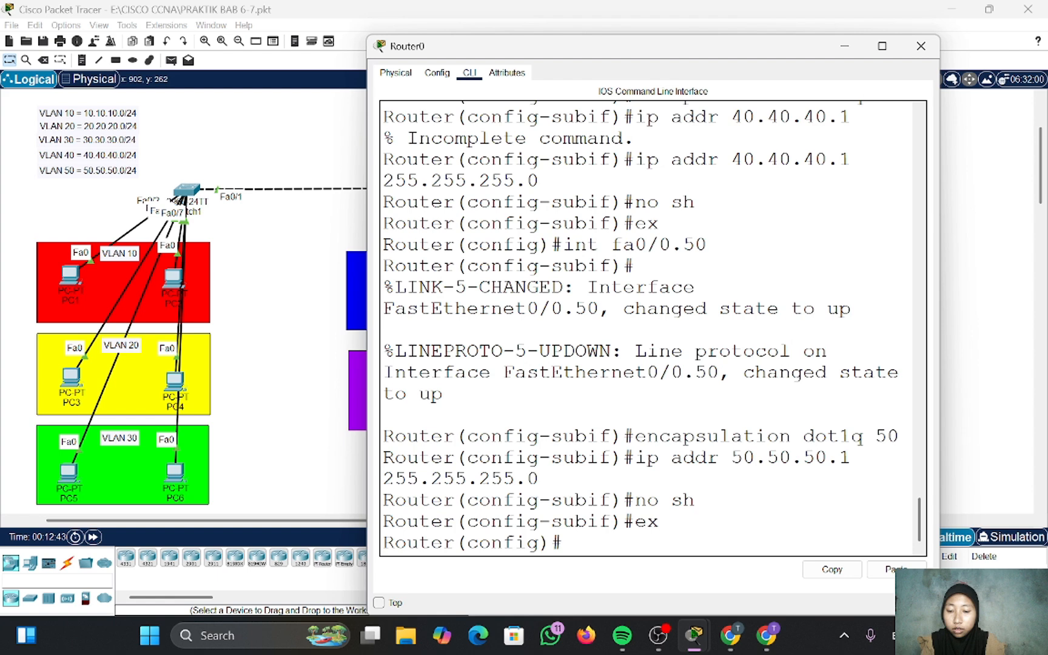
- Check the addresses and status of Router0's interfaces with do show ip interface brief
type("do show")
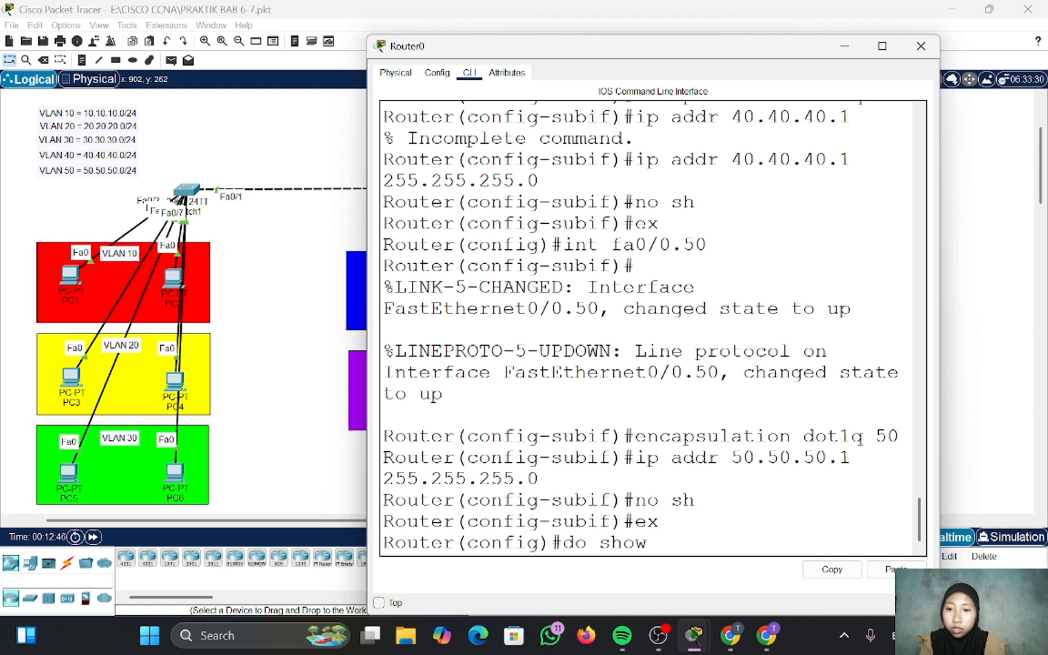
type(" interface brief")
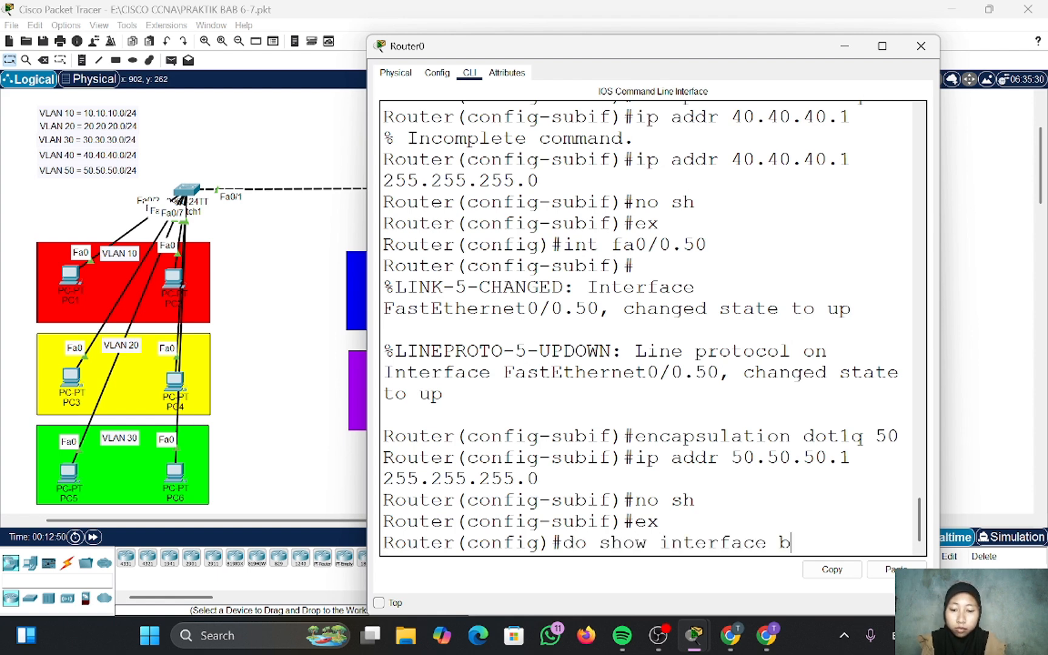
key("Return")
key("Up")
key("Left")
key("Left")
key("Left")
key("Left")
key("Left")
key("Left")
key("Left")
key("Left")
key("Left")
key("Left")
key("Left")
key("Left")
key("Left")
key("Left")
key("Left")
type("ip")
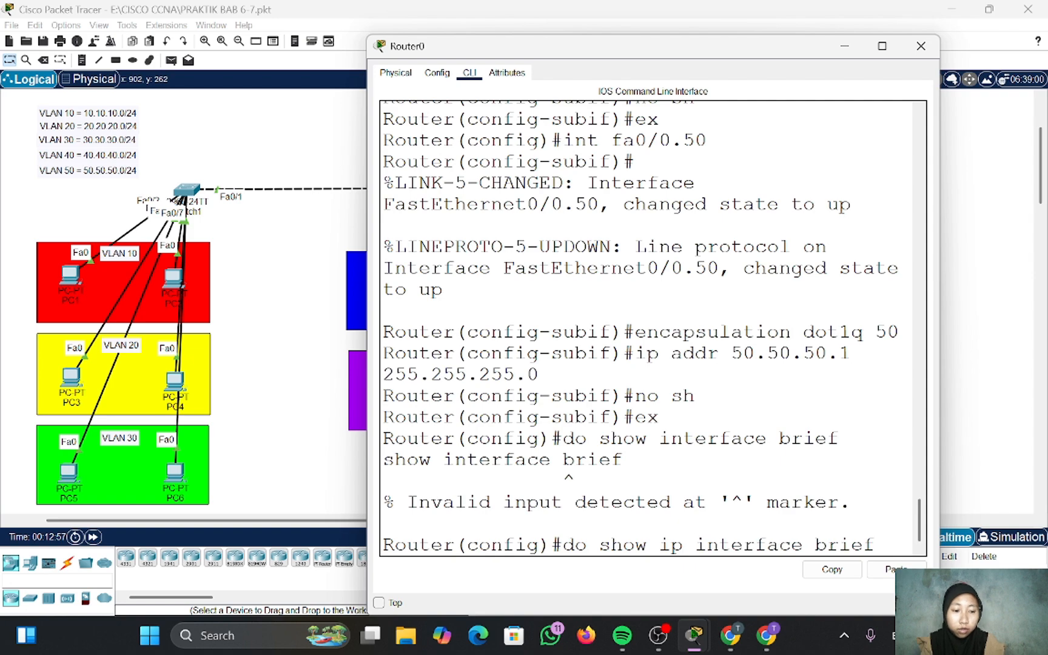
key("Return")
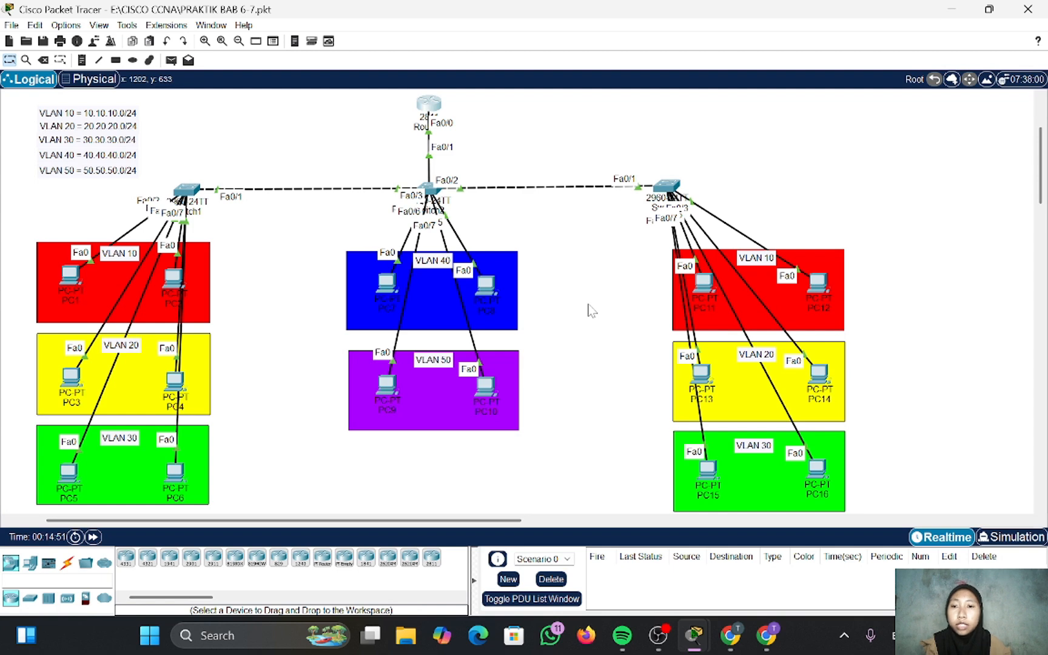
- Reopen Router0's command line and create a DHCP pool named vlan10
left_click(431, 104)
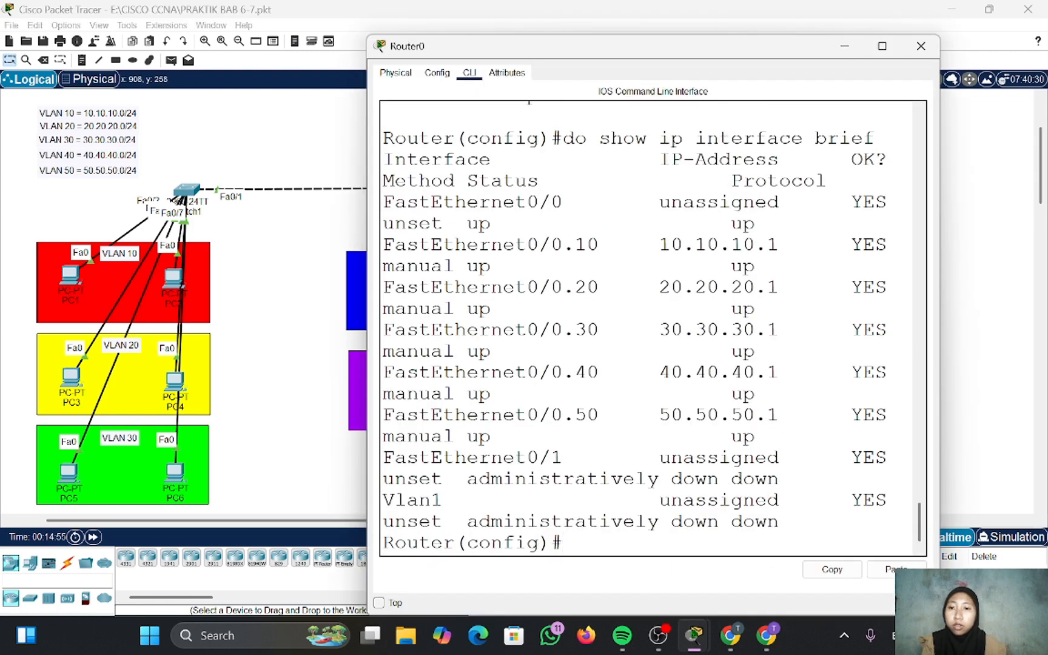
type("ip ")
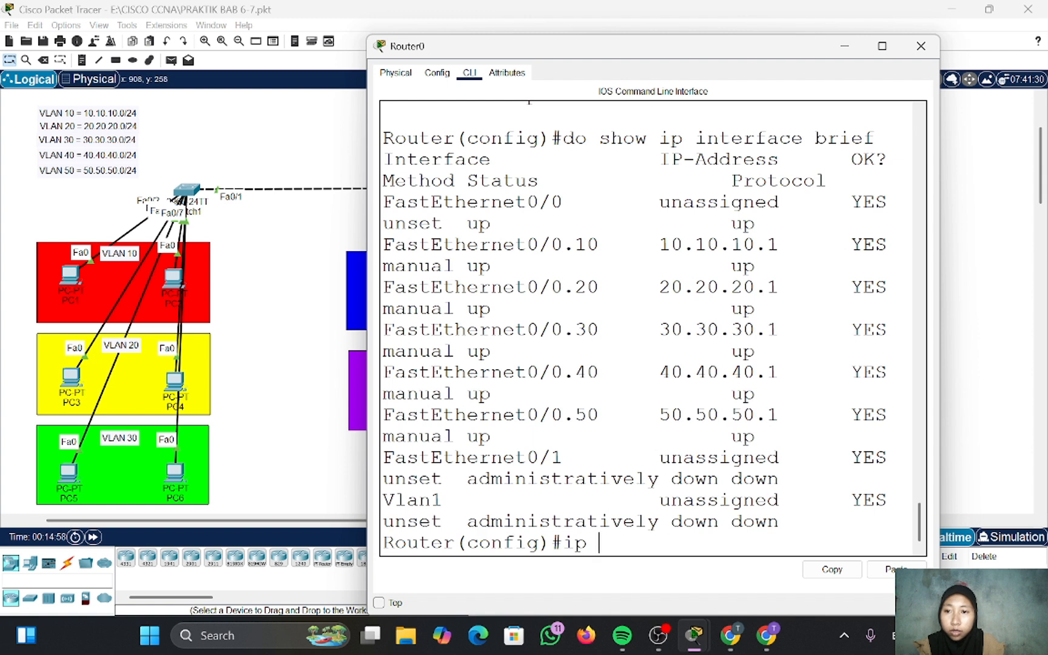
type("dhv")
key("BackSpace")
type("cp")
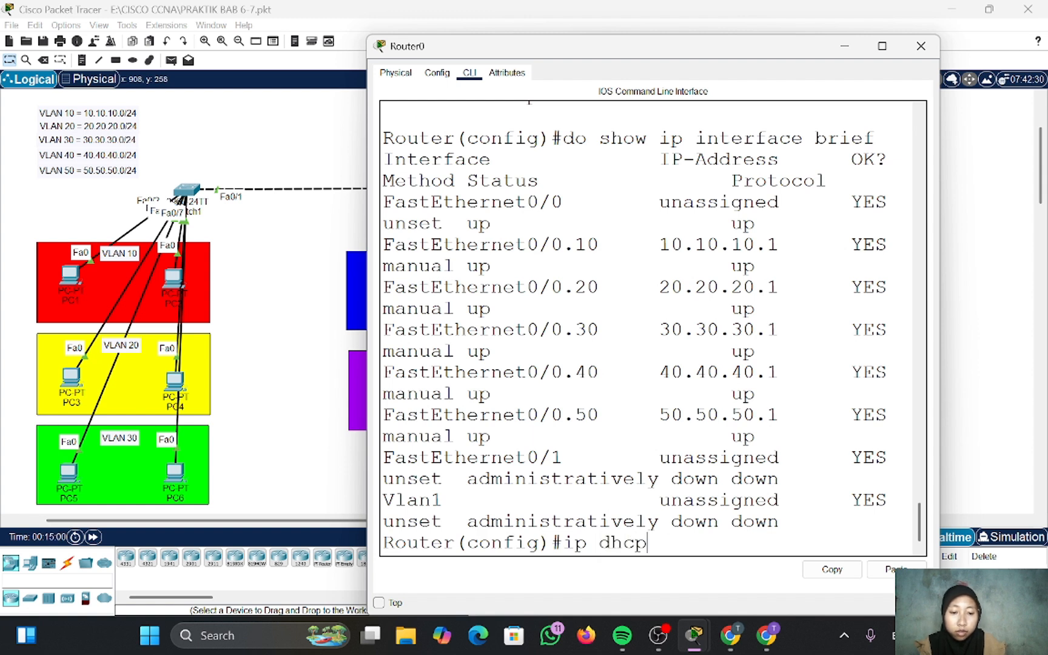
type(" pool ")
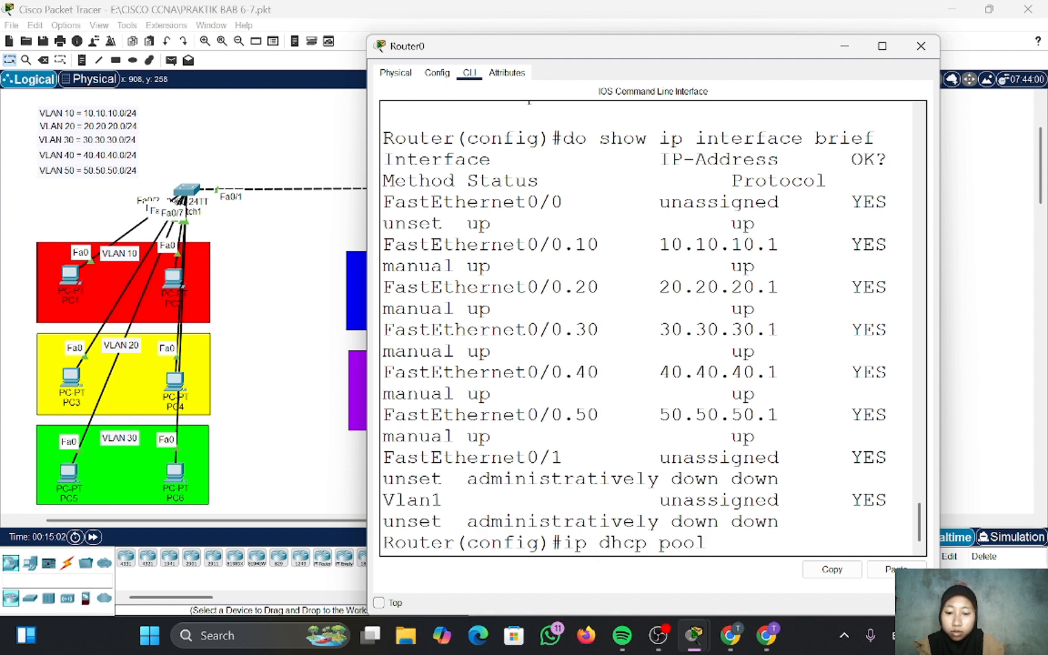
type("vlan10")
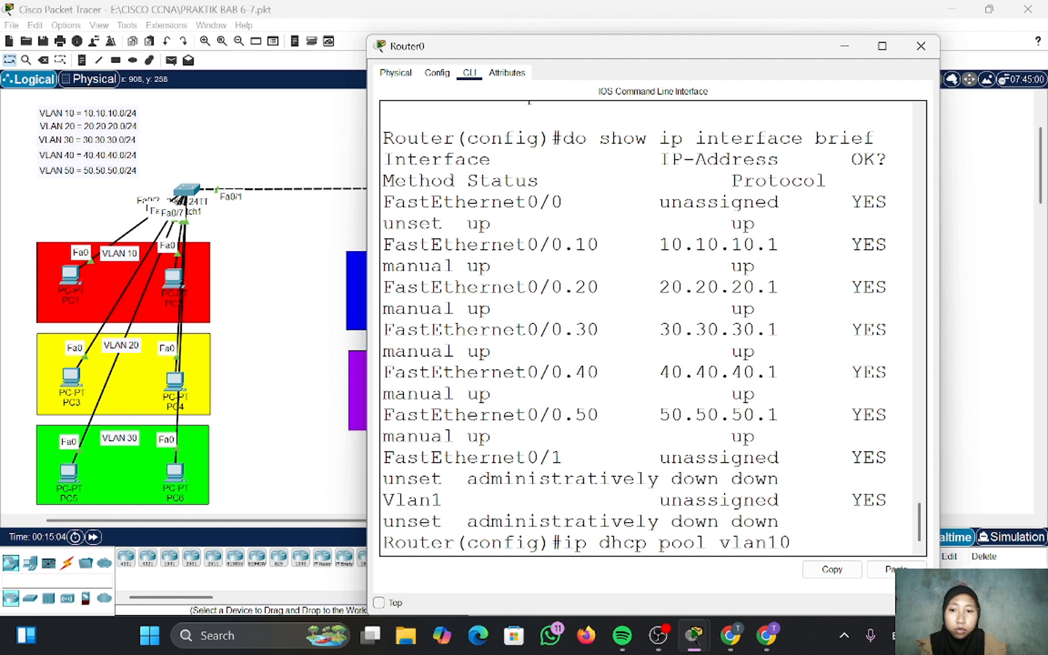
key("Return")
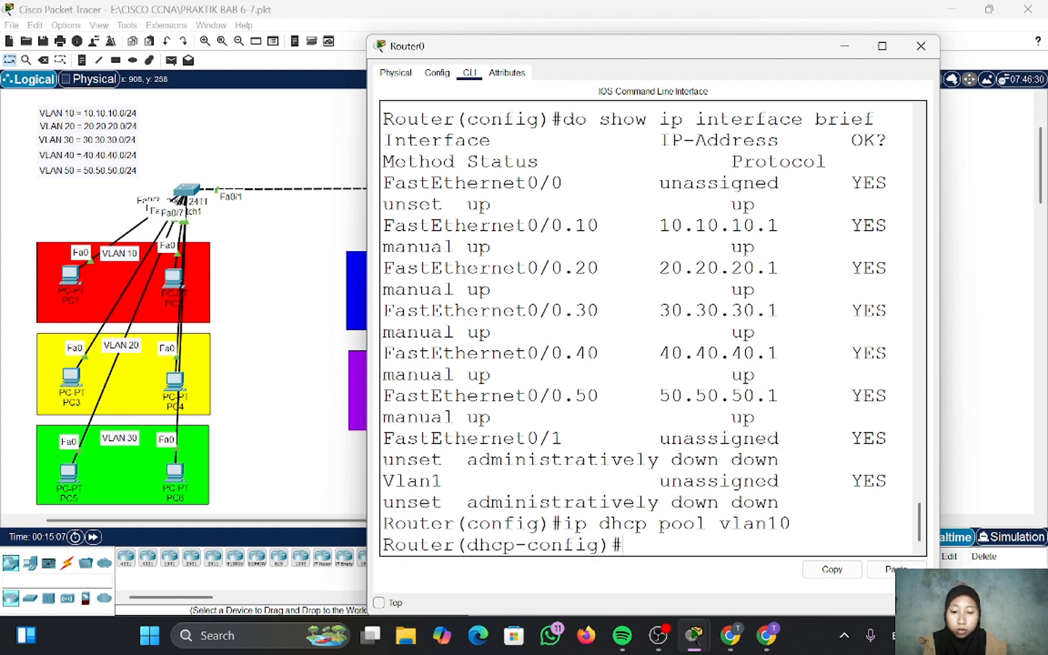
- Set the vlan10 DHCP pool's network to 10.10.10.0 with mask 255.255.255.0
type("network")
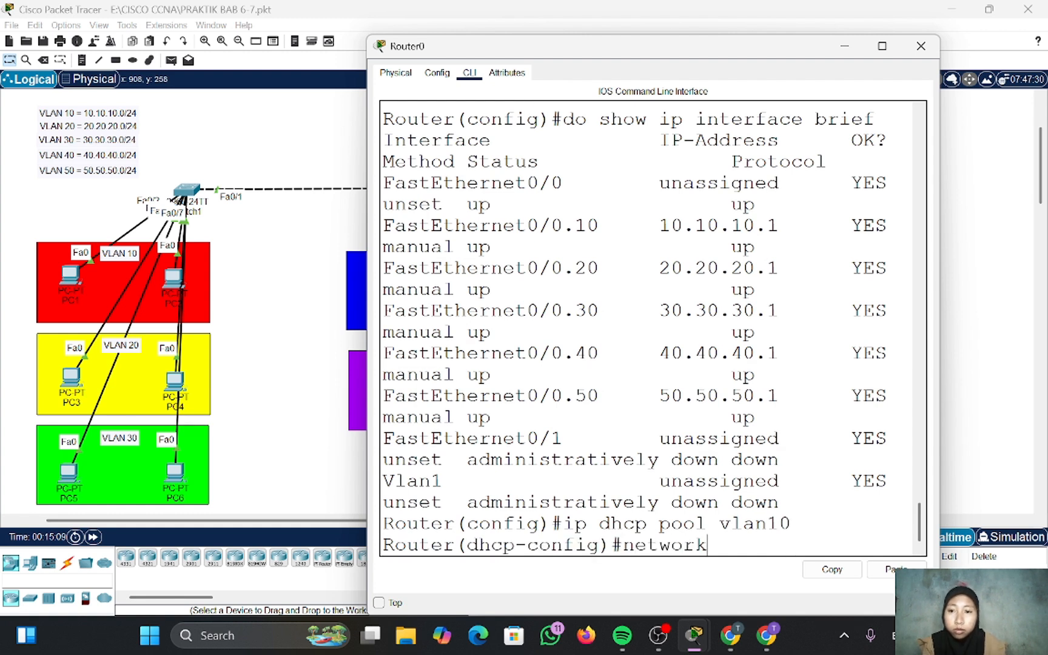
type(" 10.10.1")
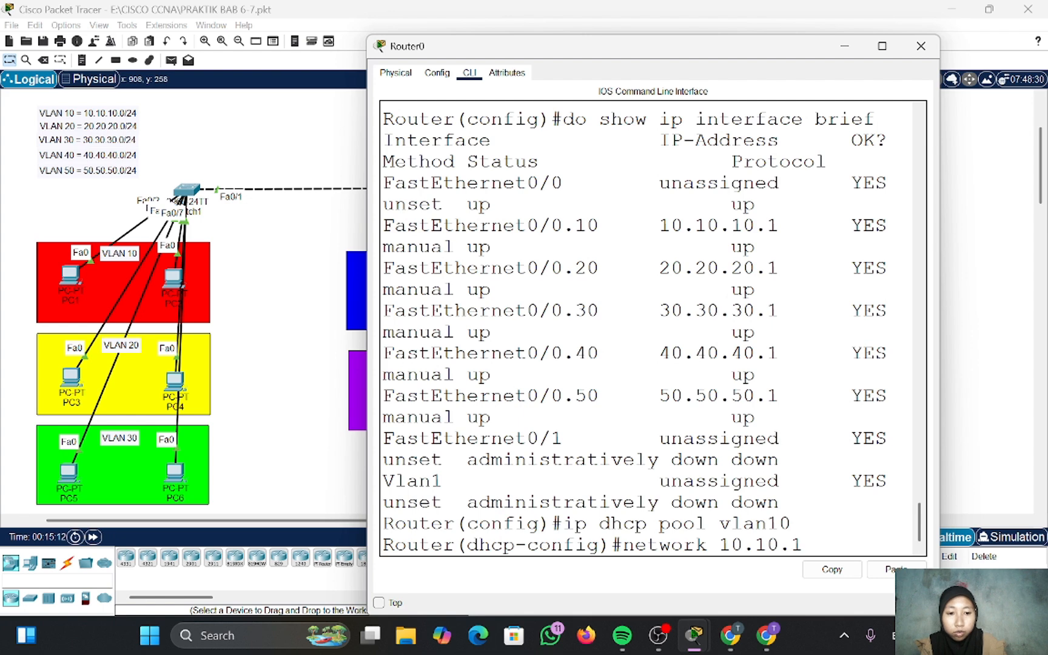
type("0.0")
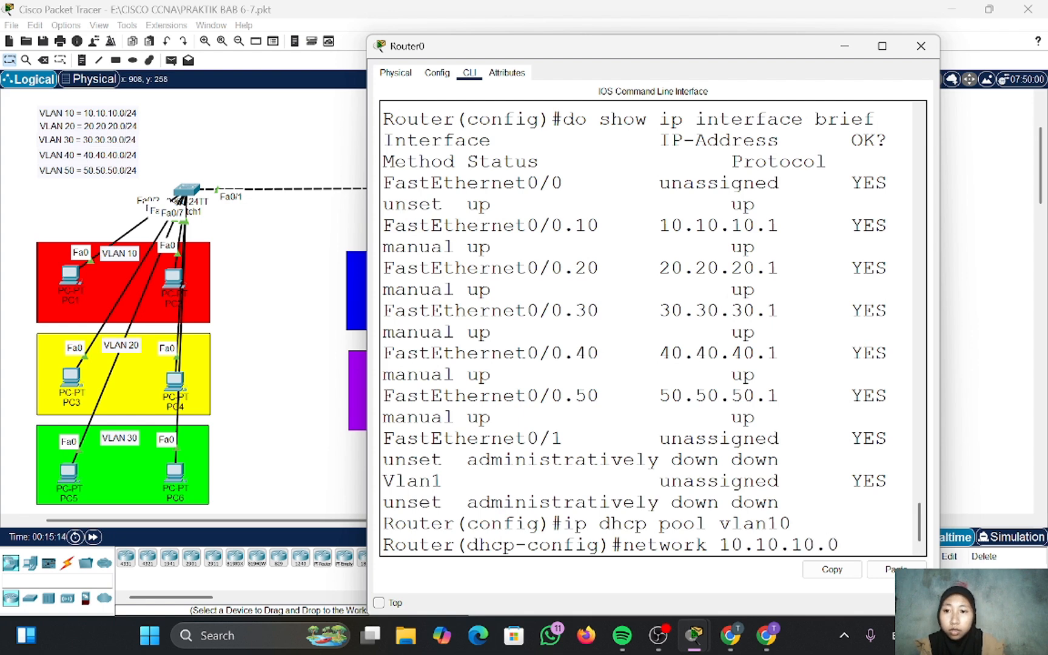
type(" 255.25")
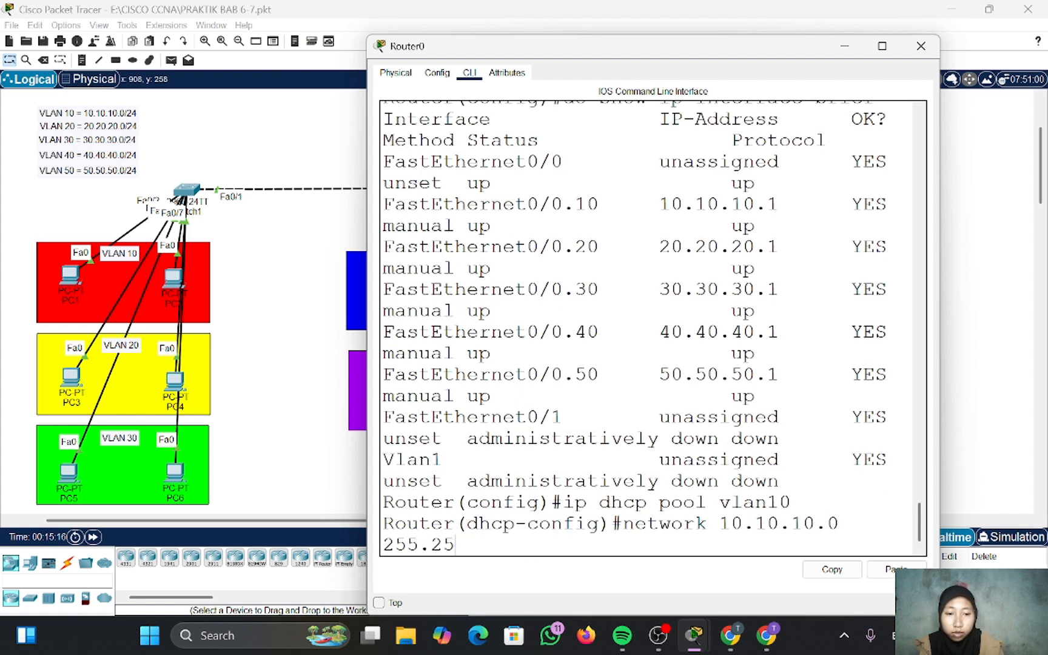
type("5.255.0")
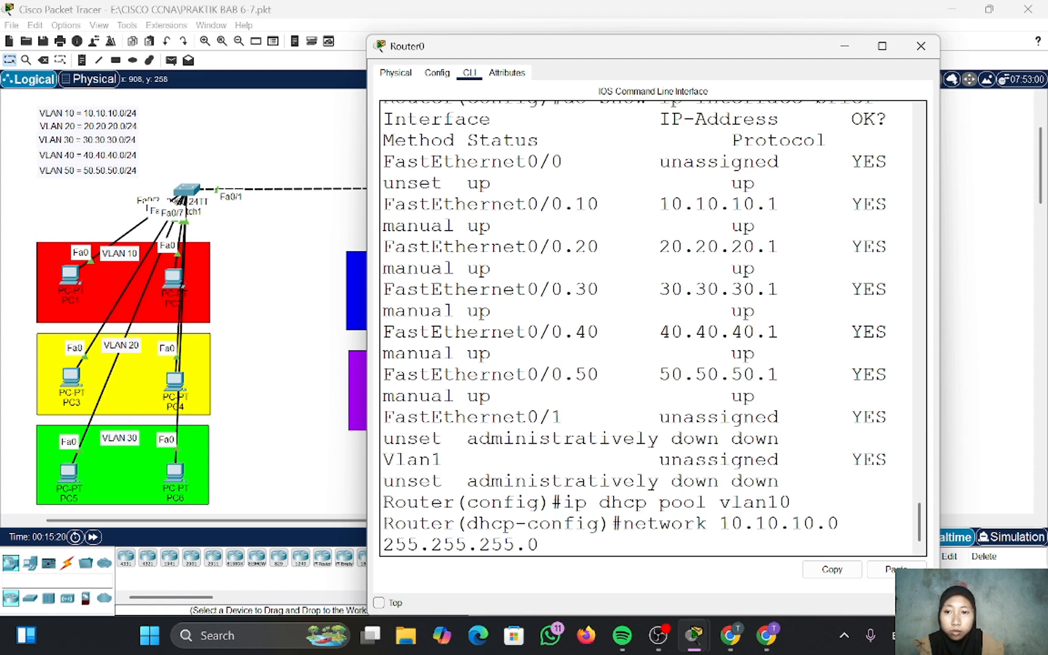
key("Return")
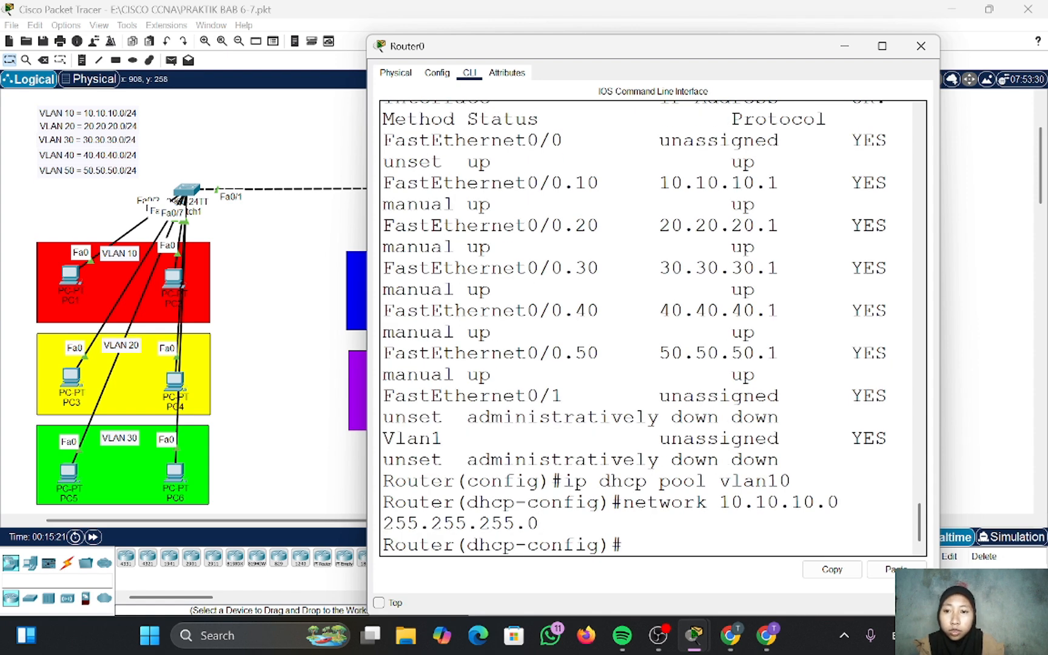
- Set the vlan10 pool's default gateway to 10.10.10.1 with the default-route command
type("defa")
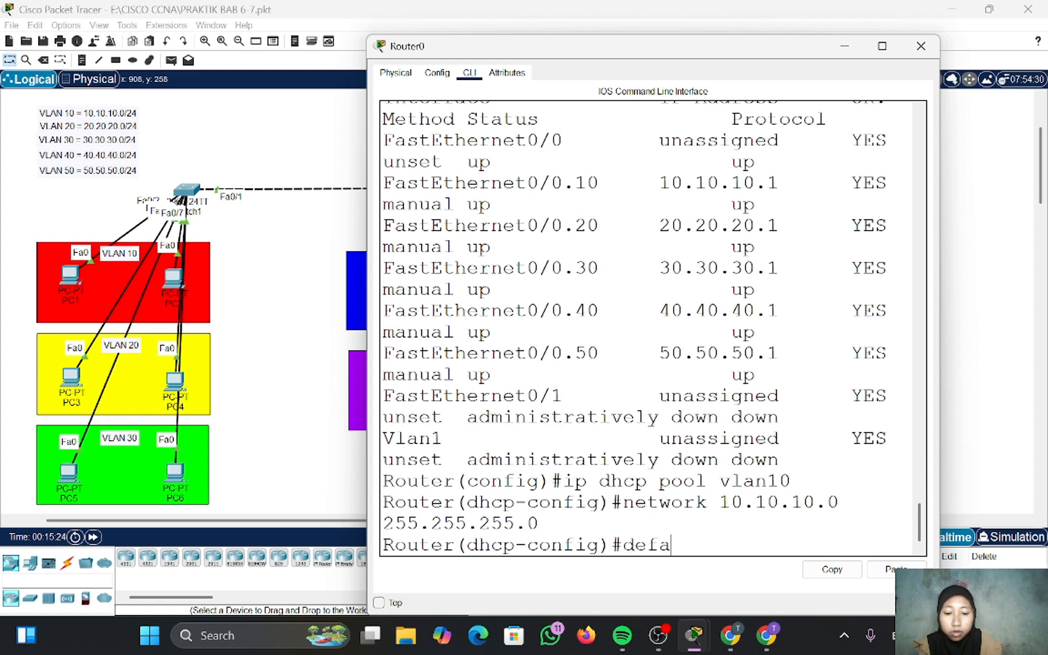
type("ut")
key("BackSpace")
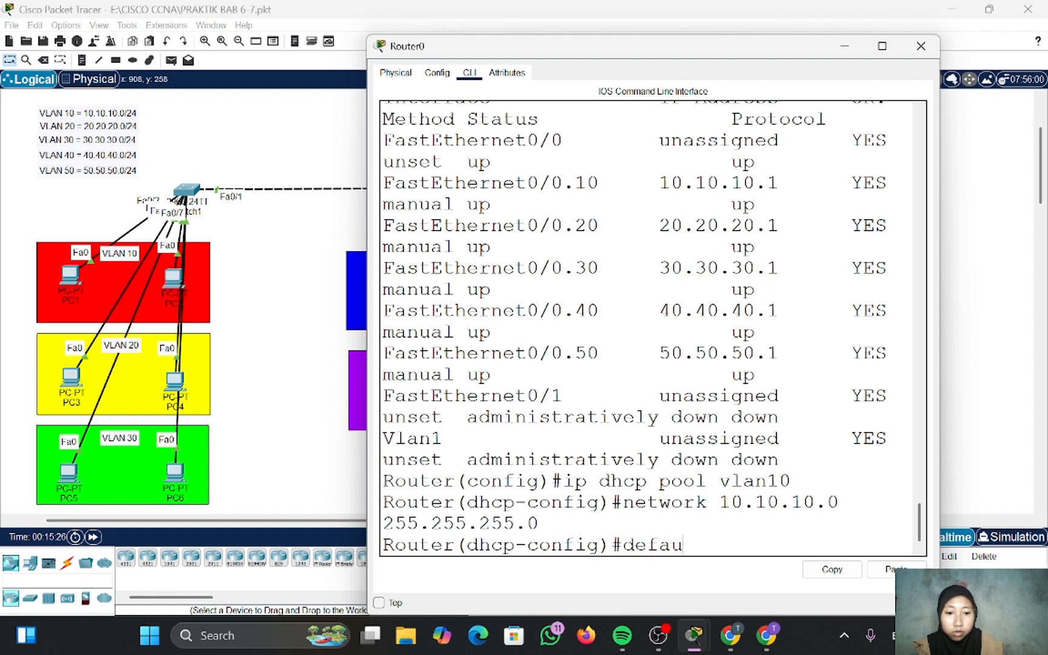
type("lt-route")
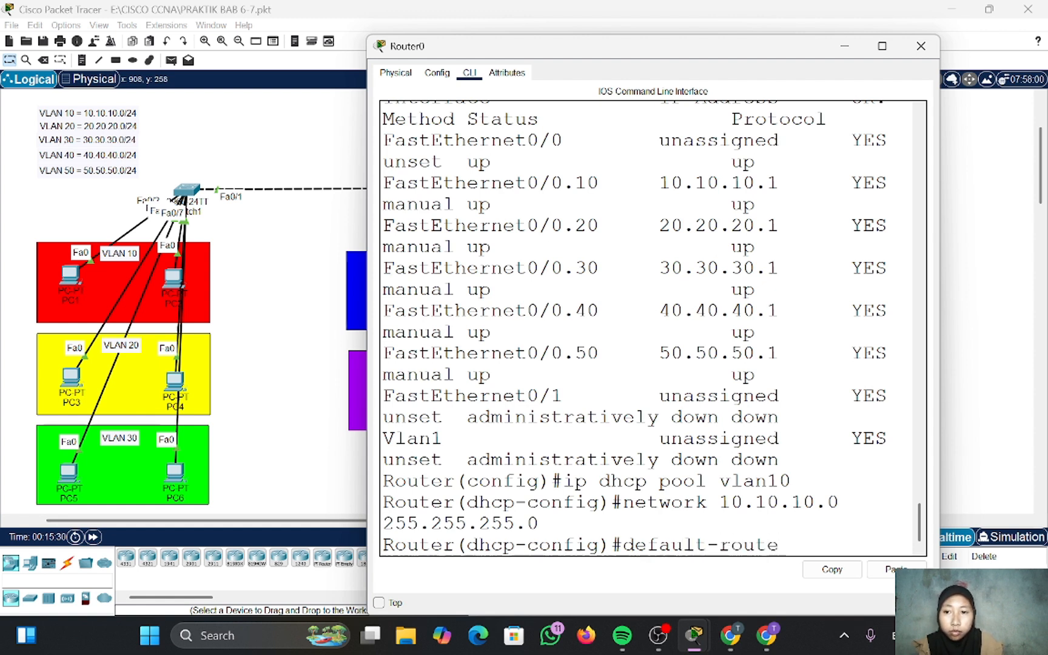
type(" 10.10.10.1")
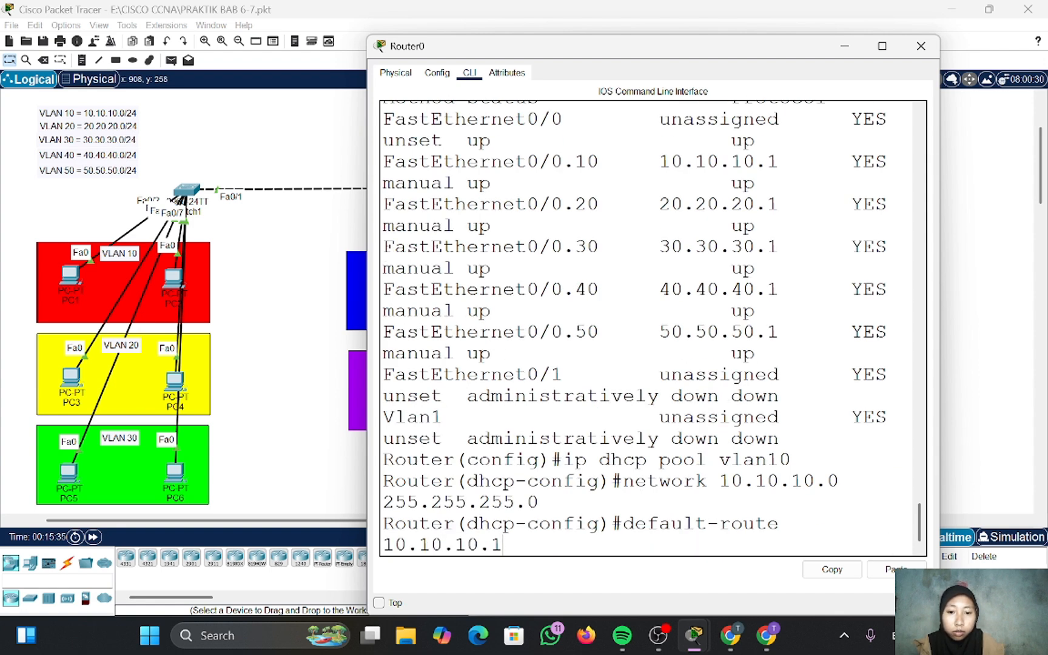
key("Return")
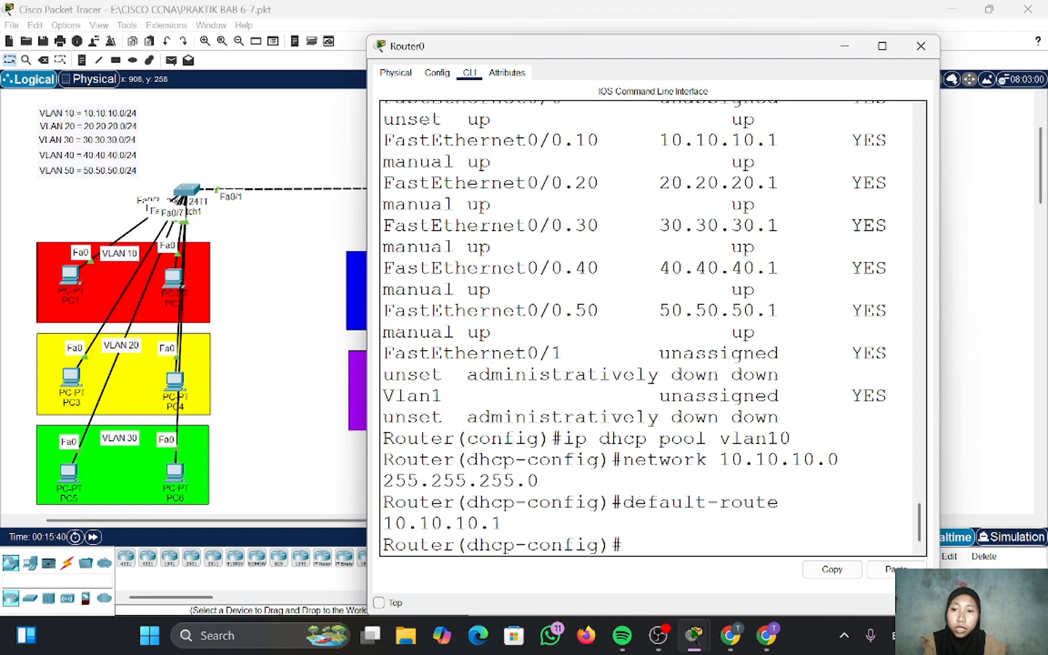
- Set the vlan10 pool's DNS server to 8.8.8.8
type("dns")
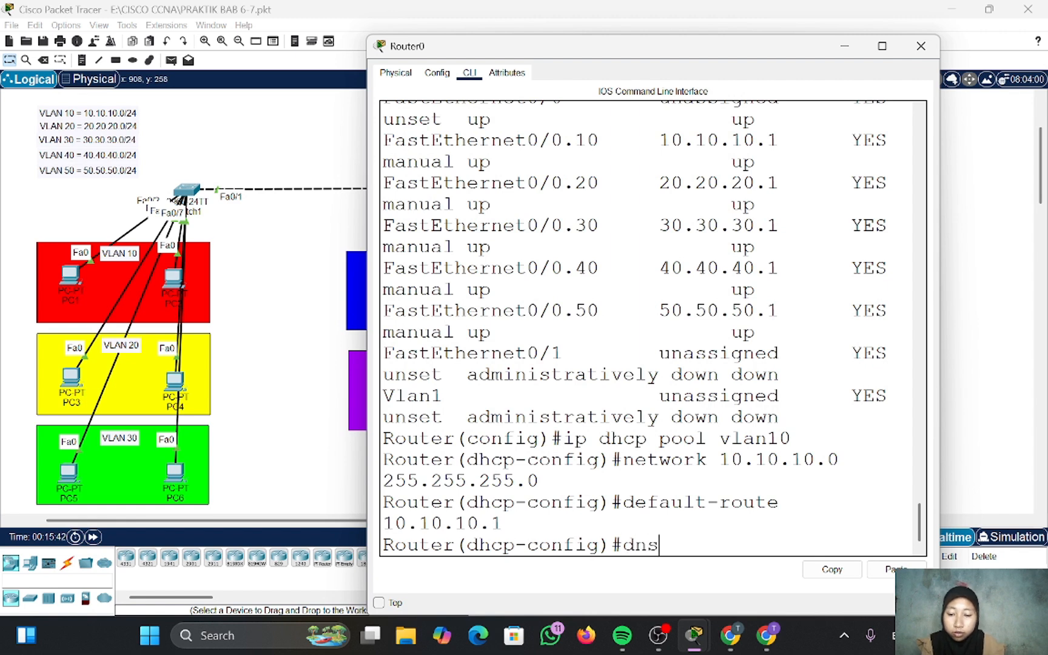
type("-server ")
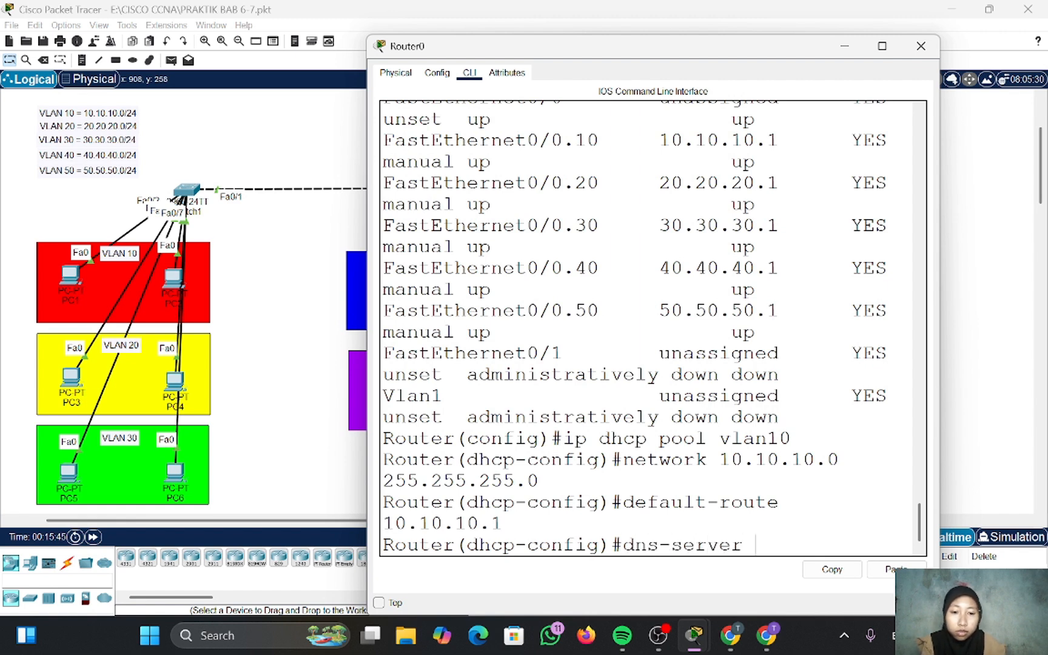
type("8.8.8.8")
key("Return")
key("Return")
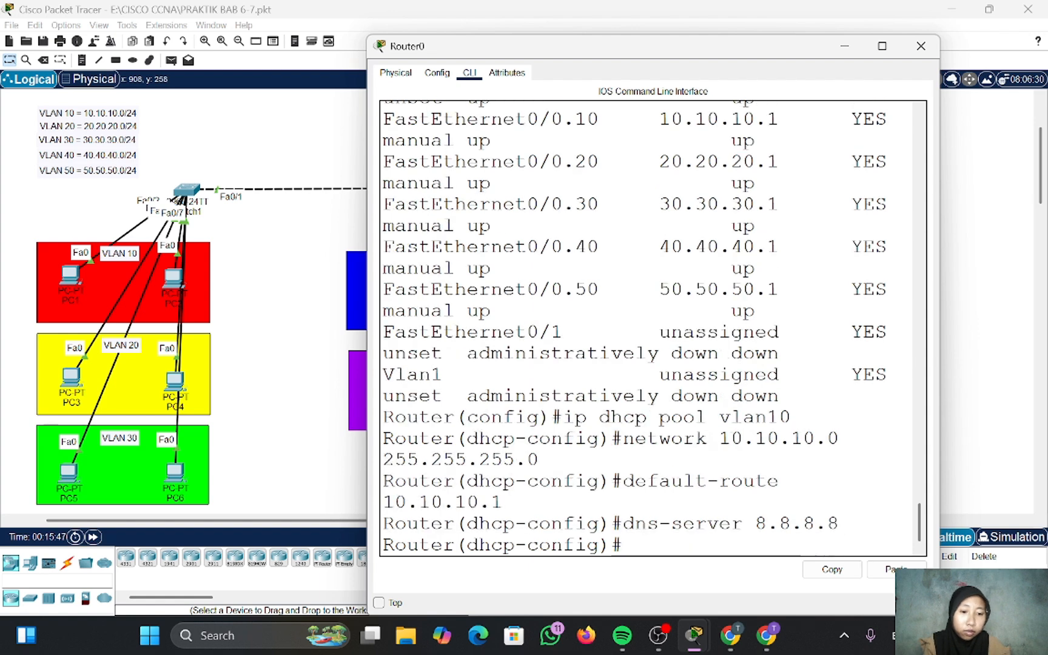
- Leave the vlan10 pool and create a DHCP pool named vlan20 with network 20.20.20.0 and mask 255.255.255.0
type("ex")
key("Return")
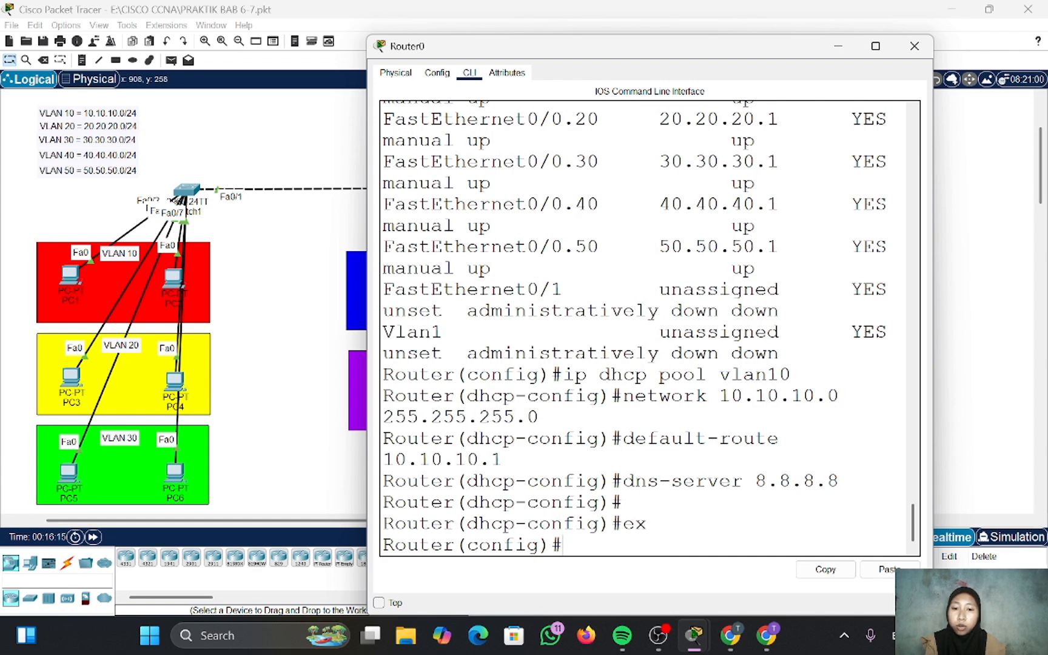
type("ip dhcp pool vlan20")
key("Return")
type("network")
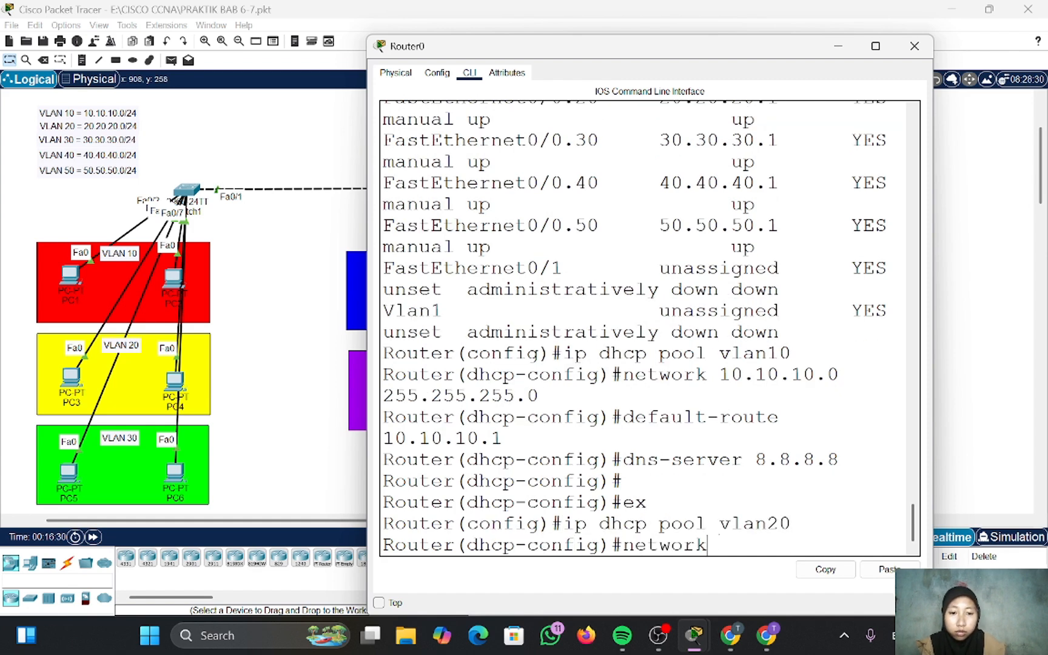
type(" 20.20.20.0 255.255.255.0")
key("Return")
- Set the vlan20 pool's default route to 20.20.20.1 and its DNS server to 8.8.8.8, and exit the pool
type("default-route 20.20.20.1")
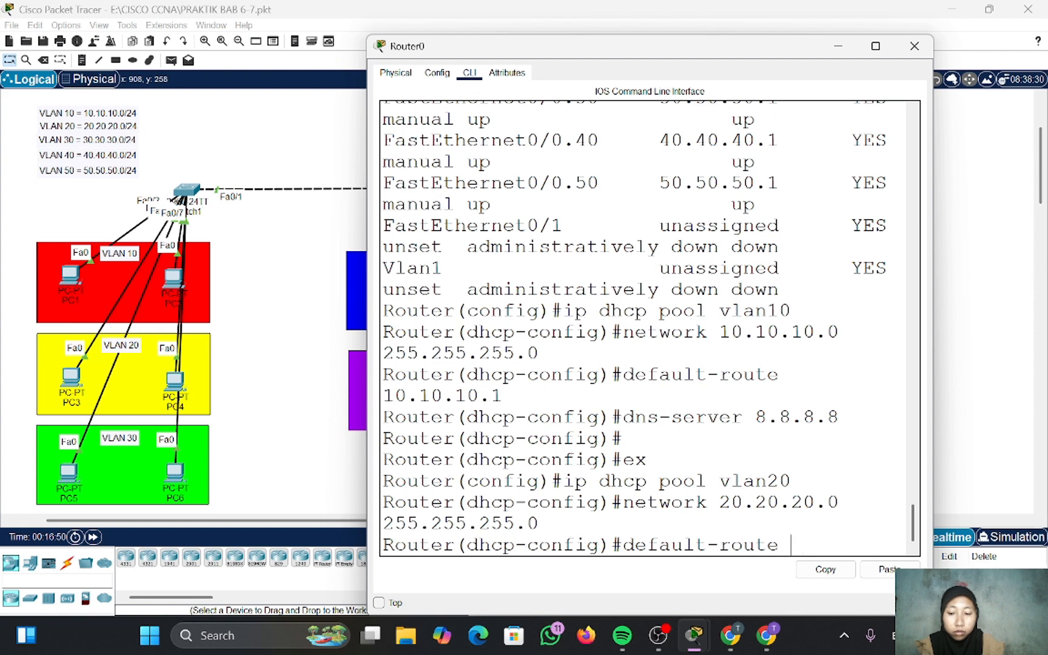
key("Return")
type("dns-server 8.8.8.8")
key("Return")
type("ex")
key("Return")
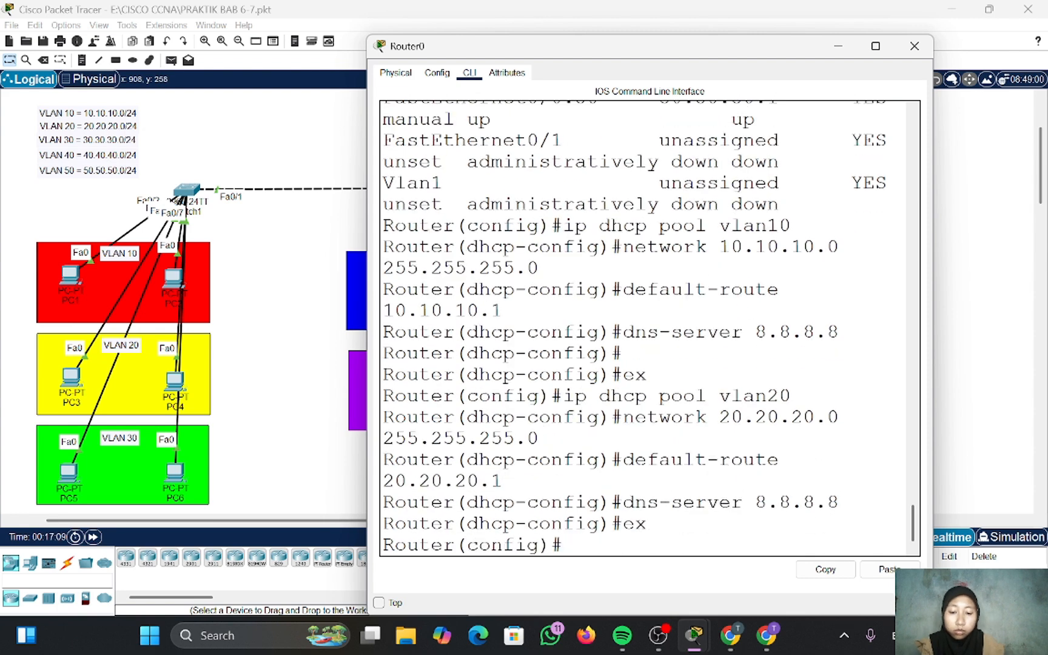
- Create a DHCP pool named vlan30 with network 30.30.30.0 and mask 255.255.255.0
type("ip dhcp pool vlan30")
key("Return")
type("network 30.30.30.0 255.255.255.0")
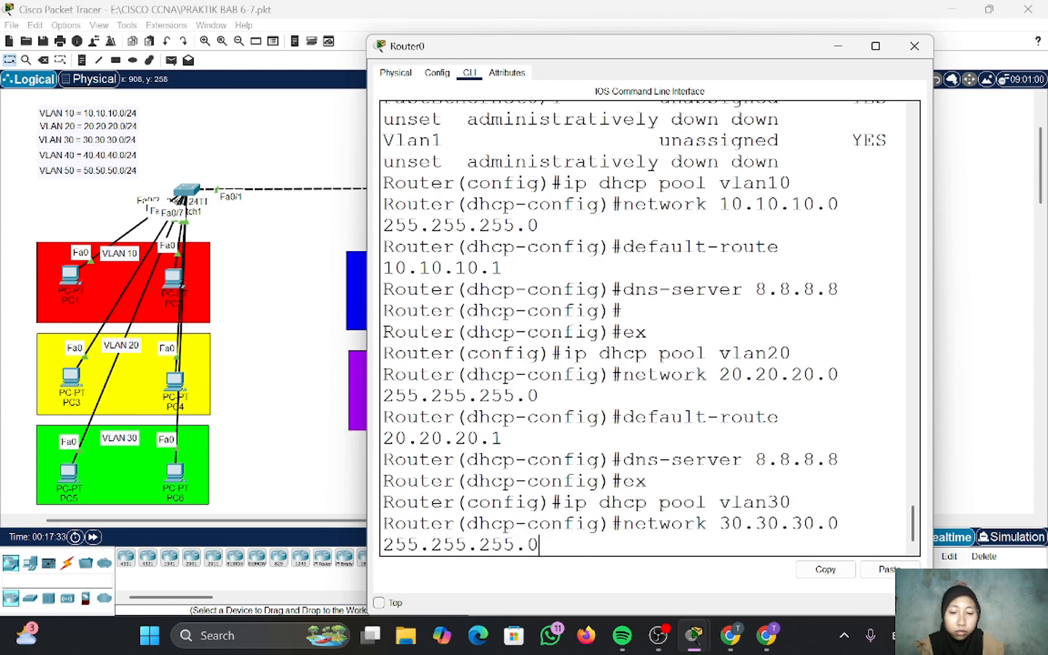
key("Return")
- Set the vlan30 pool's default route to 30.30.30.1 and its DNS server to 8.8.8.8, and exit the pool
type("default-route 30.30.30.1")
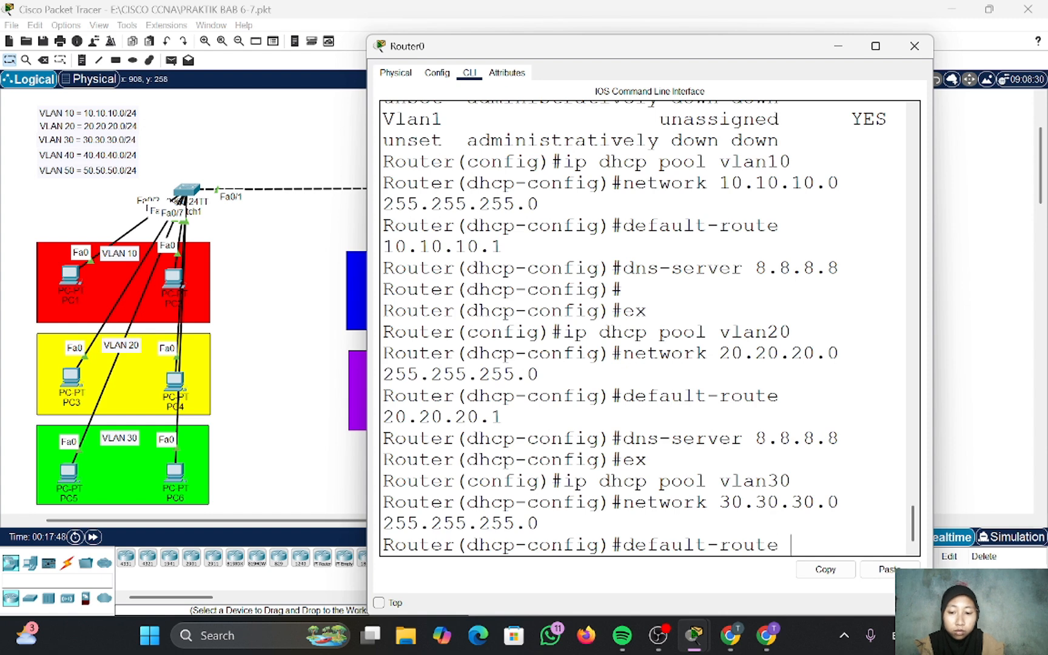
key("Return")
type("dns-server 8.8.8.8")
key("Return")
type("ex")
key("Return")
- Create a DHCP pool named vlan40 with network 40.40.40.0 and mask 255.255.255.0
type("ip dhcp pool vlan 40")
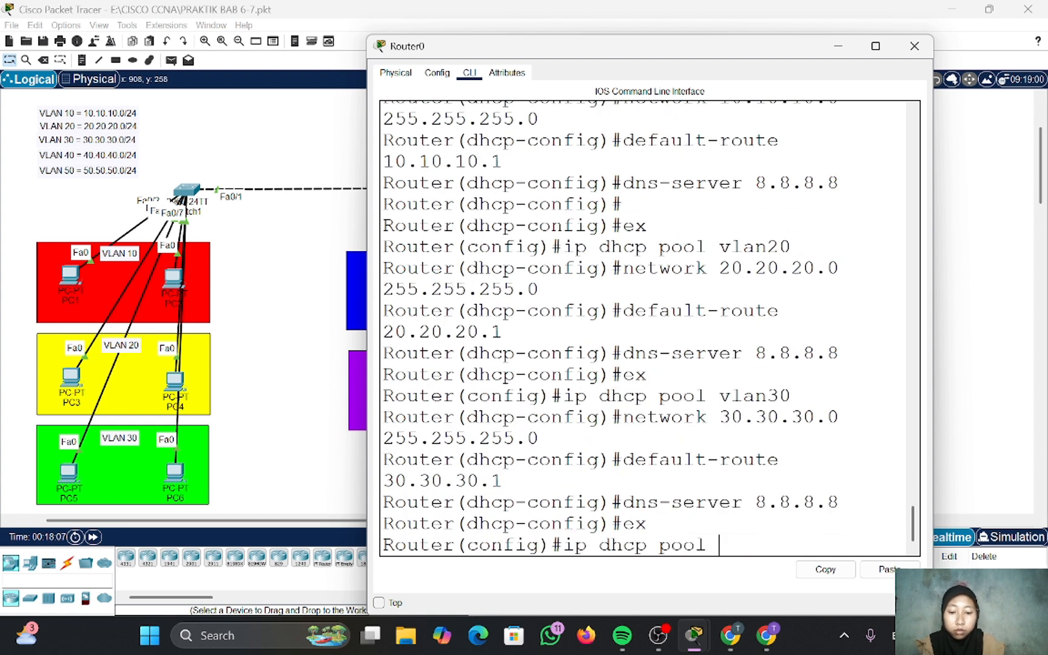
key("BackSpace")
key("BackSpace")
key("BackSpace")
type("40")
key("Return")
type("network 40.40.40.0 255.255.255.0")
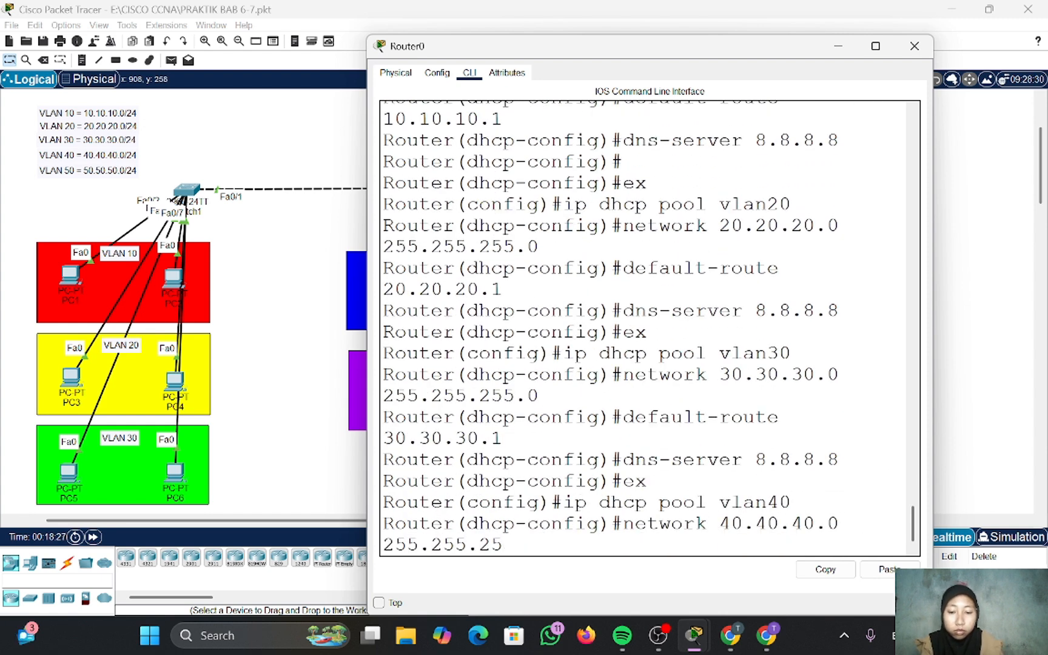
key("Return")
- Set the vlan40 pool's default route to 8.8.8.8 and open a DHCP pool named vlan50
type("default-route 8.8.8.8")
key("Return")
type("ex")
key("Return")
type("ip dhcp pool")
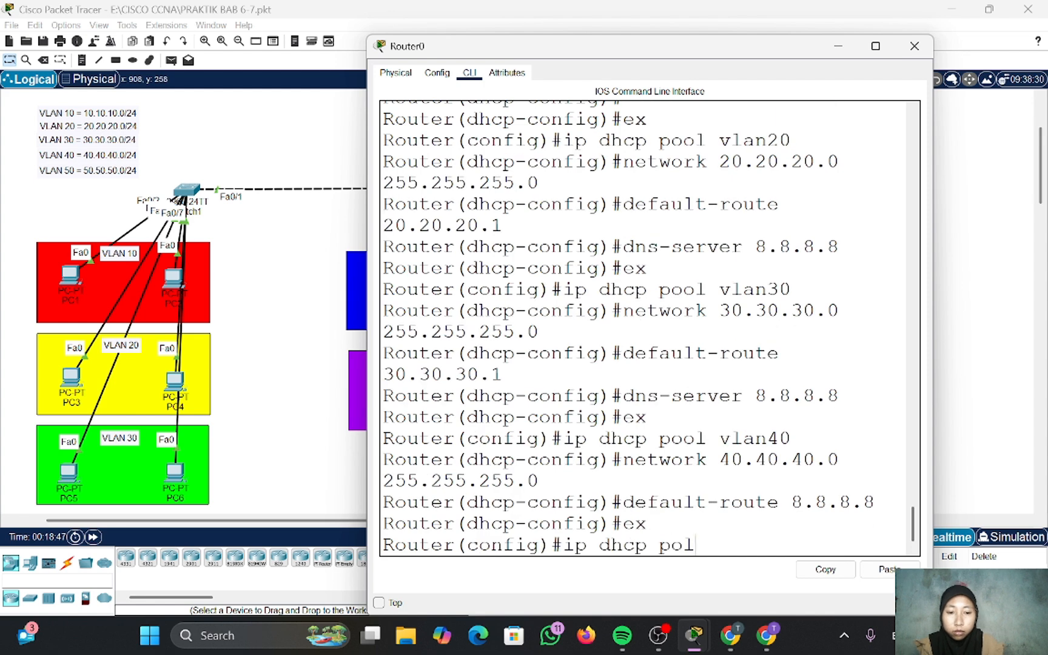
type(" vlan50")
key("Return")
- Return to the vlan40 DHCP pool and re-enter its network 40.40.40.0 with mask 255.255.255.0
key("Up")
key("Up")
key("Up")
key("Up")
key("Up")
key("Return")
key("Up")
key("Up")
key("Up")
key("Up")
key("Up")
key("Up")
key("Up")
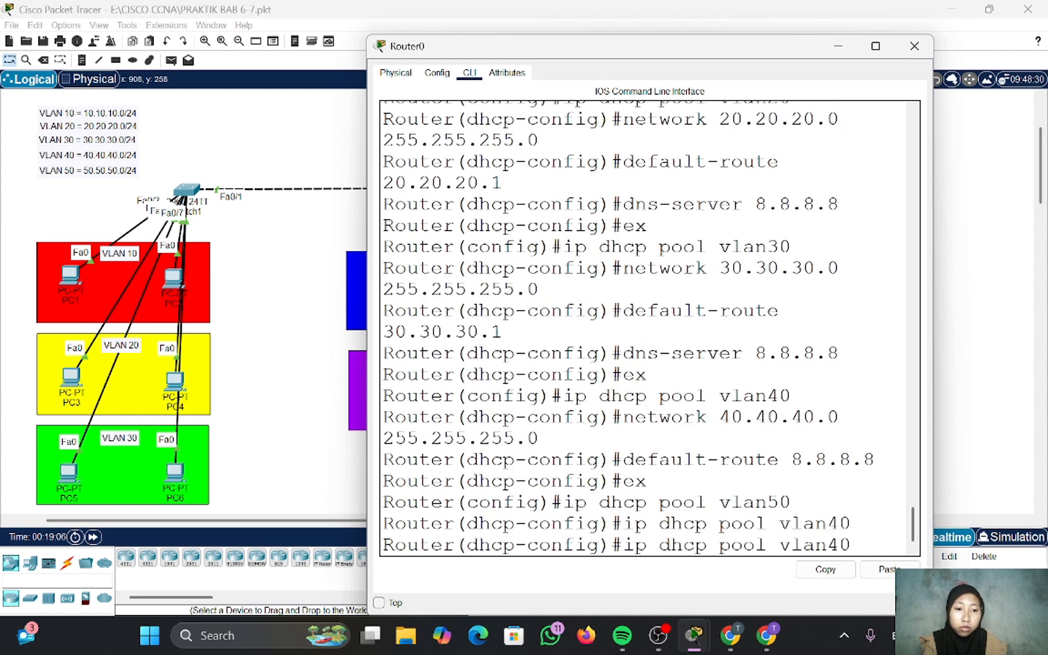
key("Up")
key("Up")
key("Return")
- Correct the vlan40 pool's default route to 40.40.40.1
key("Up")
key("Up")
key("Up")
key("Up")
key("Up")
key("Up")
key("Up")
key("Up")
key("Up")
key("Up")
key("Down")
key("Down")
key("Down")
key("Down")
key("Down")
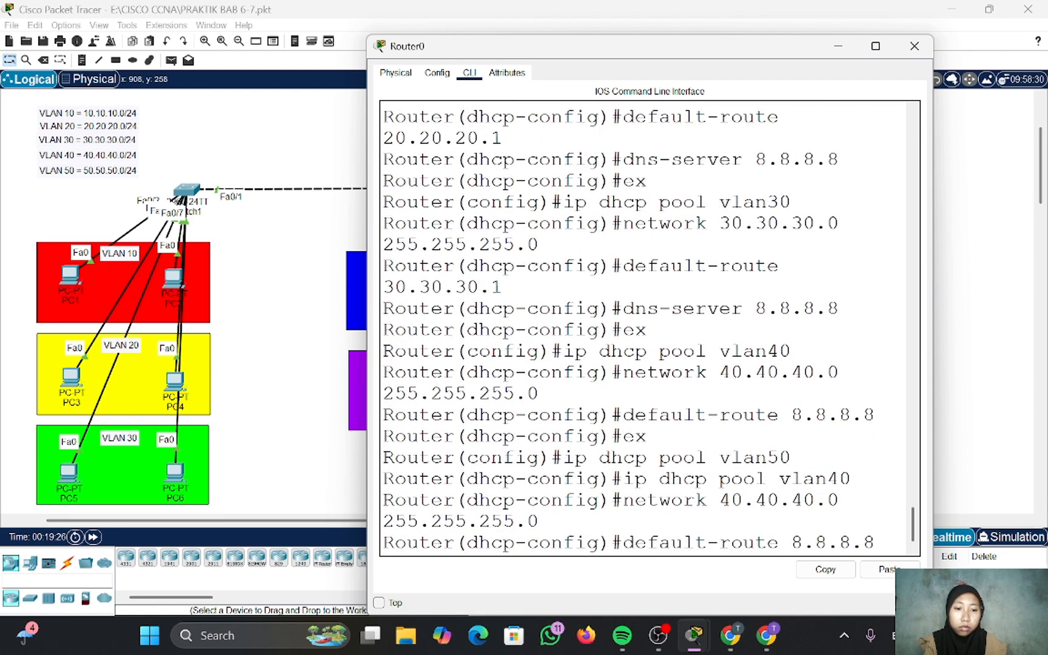
key("BackSpace")
key("BackSpace")
key("BackSpace")
key("BackSpace")
key("BackSpace")
key("BackSpace")
key("BackSpace")
type("40.40.40.1")
key("Return")
- Set the vlan40 pool's DNS server to 8.8.8.8 and exit the pool
type("dns-server 8.8.8.8")
key("Return")
type("ex")
key("Return")
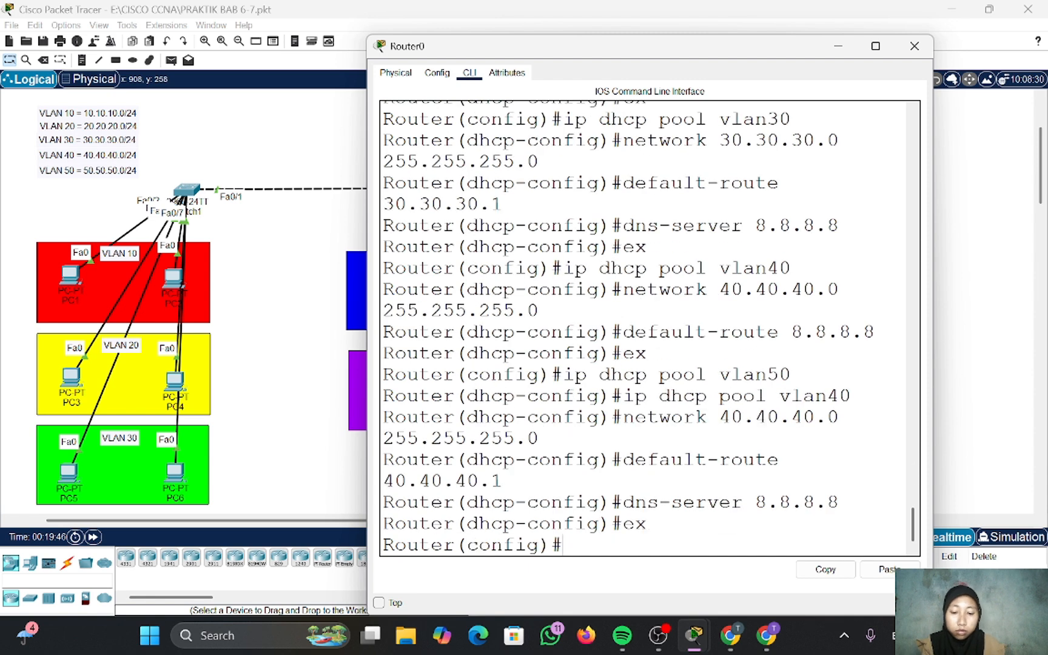
- Enter the vlan50 DHCP pool and set its network to 50.50.50.0 with mask 255.255.255.0
type("ip dhcp pool  vlan50")
key("Return")
type("network 50.50.50.0 255.255.255.0")
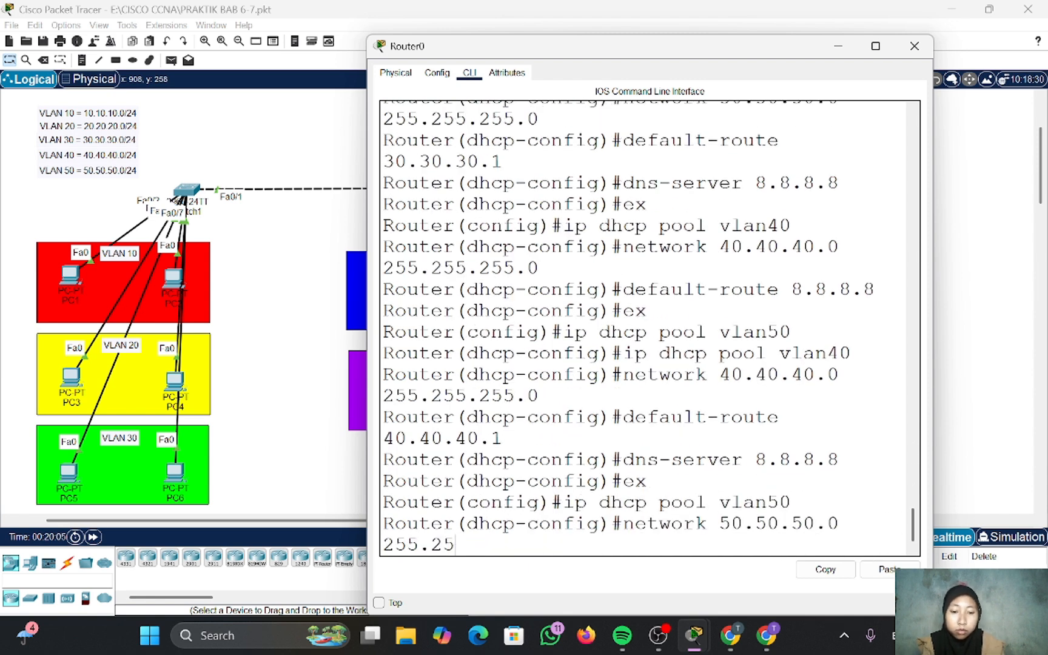
key("Return")
- Set the vlan50 pool's default route to 50.50.50.1 and its DNS server to 8.8.8.8, and exit the pool
type("default-route 50.50.50.1")
key("Return")
type("dns-server 8.8.8.8")
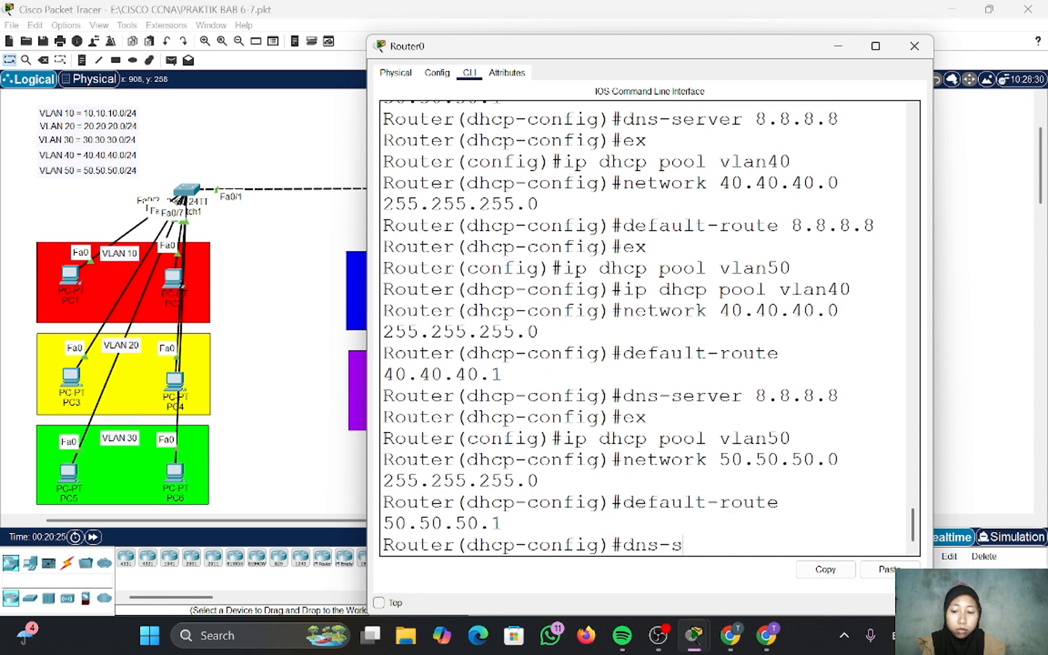
key("Return")
type("ex")
key("Return")
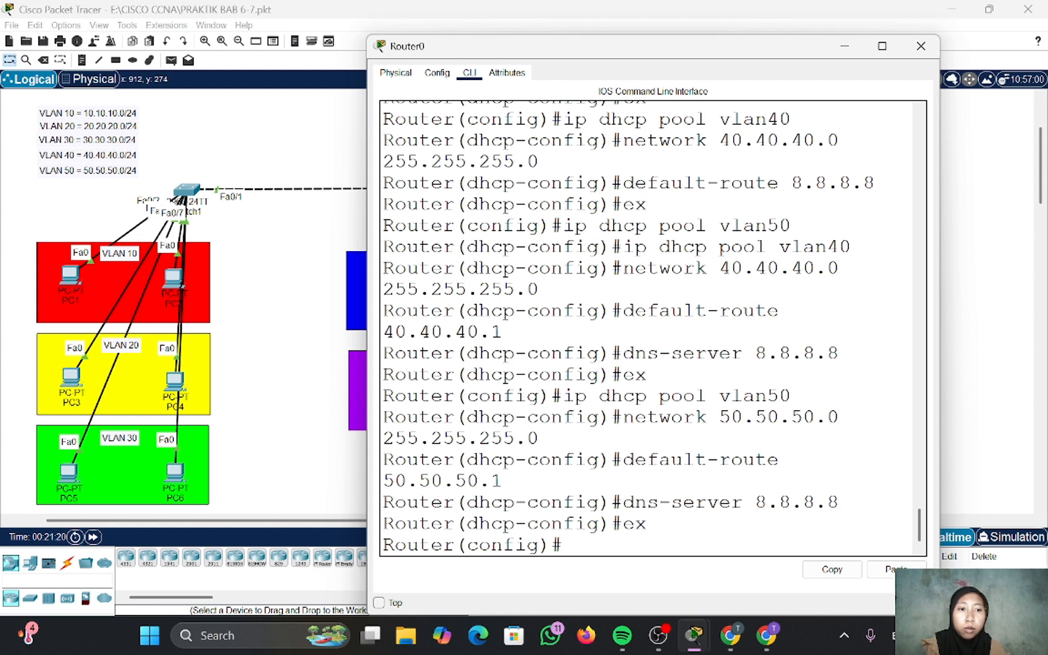
- Put Router0's window away, open Switch1's command line and enter global configuration mode
left_click(846, 49)
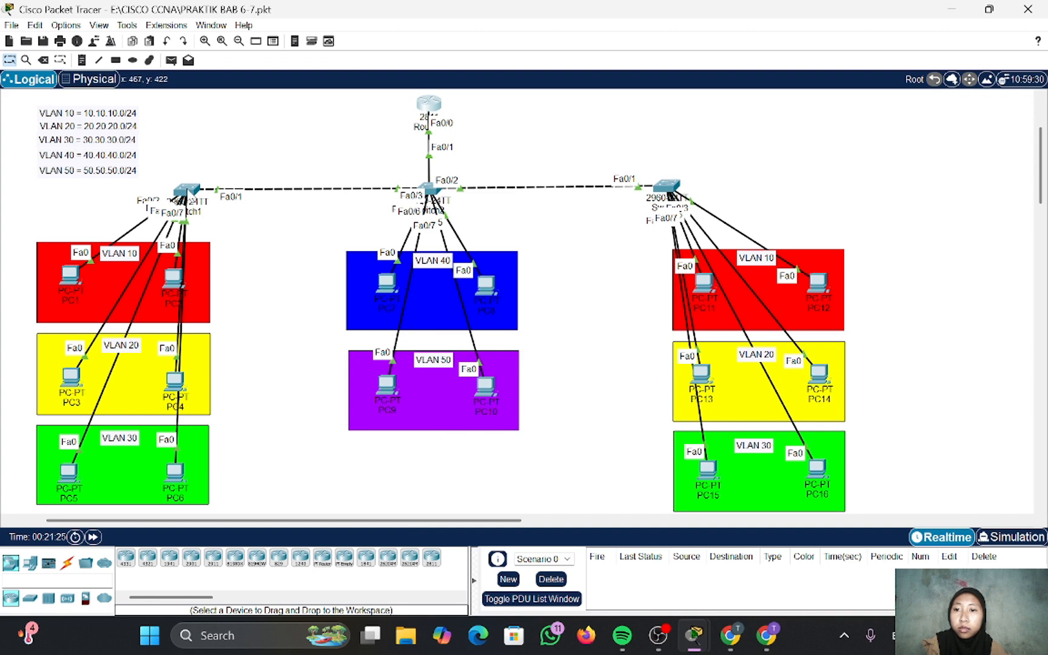
left_click(185, 190)
left_click(470, 72)
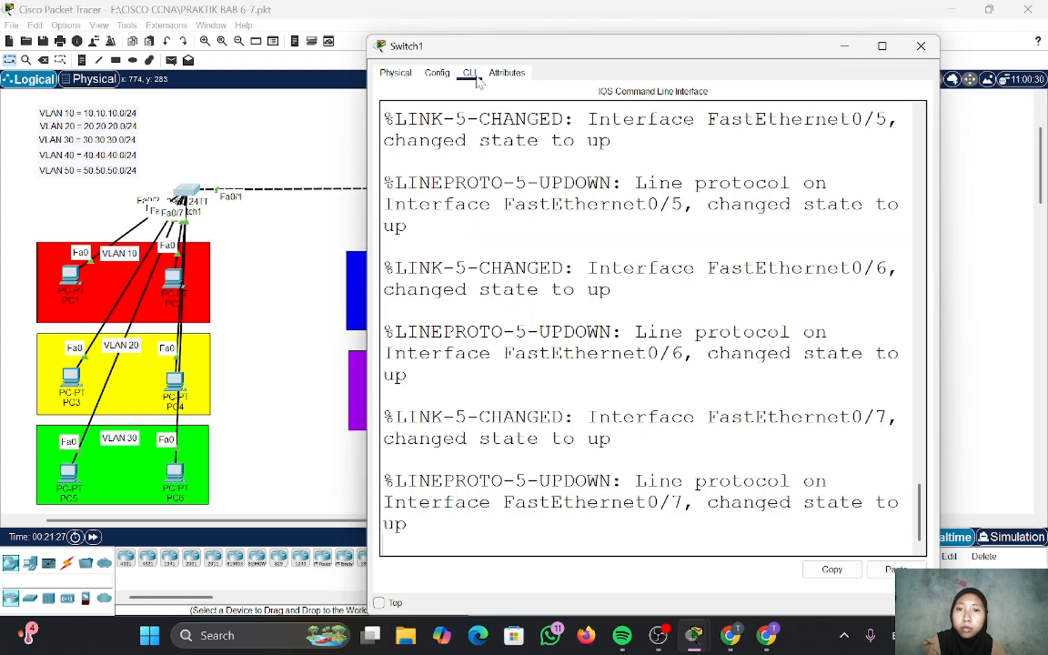
left_click_drag(556, 42, 357, 34)
key("Return")
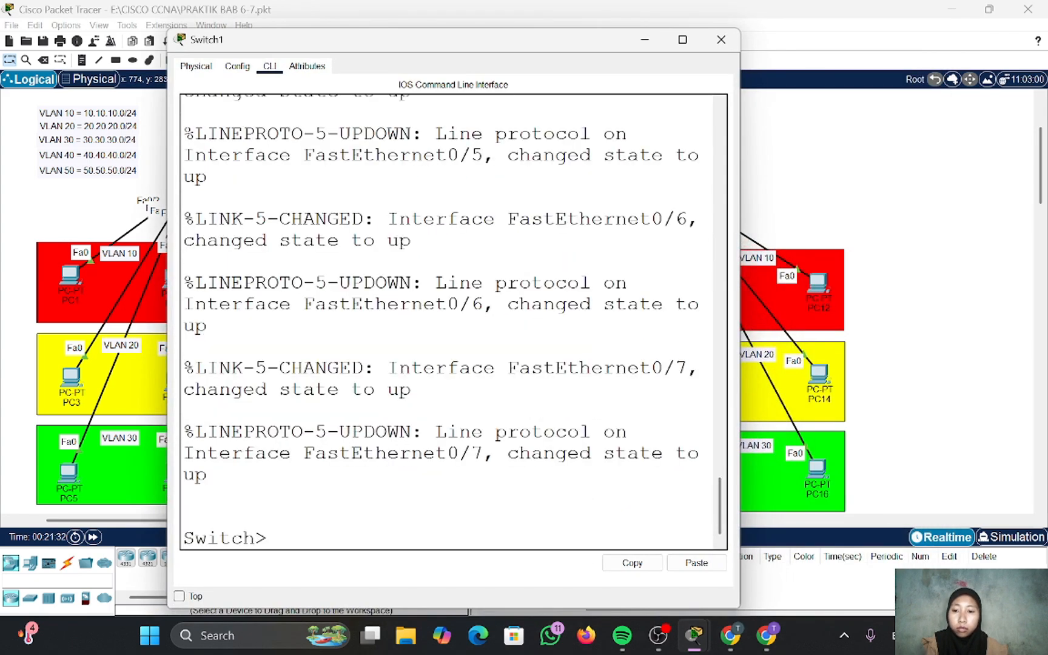
type("en")
key("Return")
type("conf t")
key("Return")
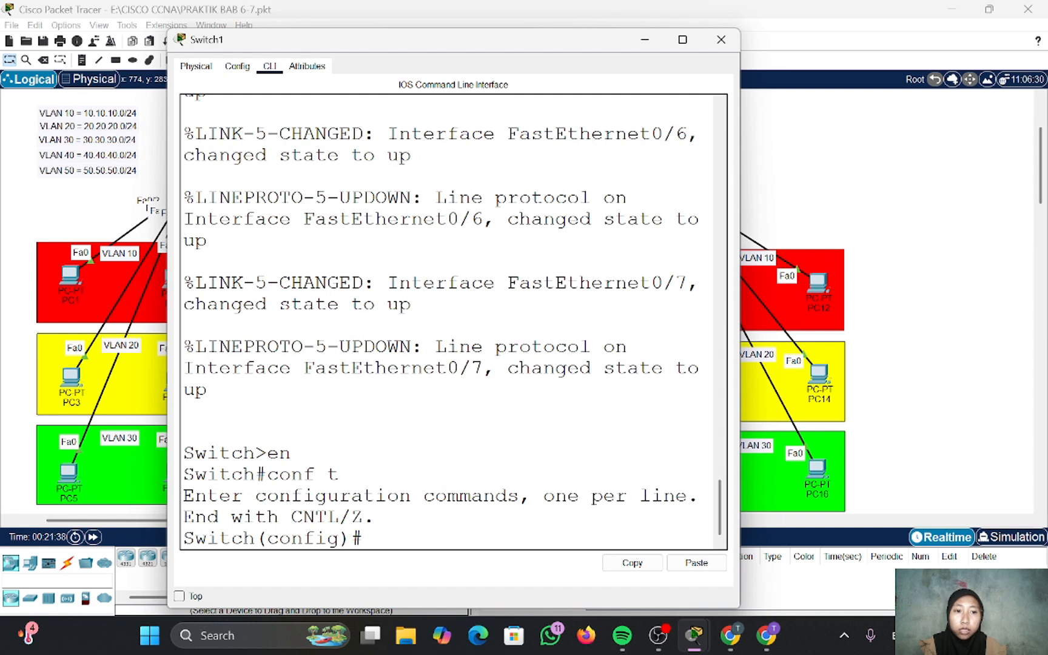
- Create VLANs 10, 20, 30, 40 and 50 on Switch1
type("vlan")
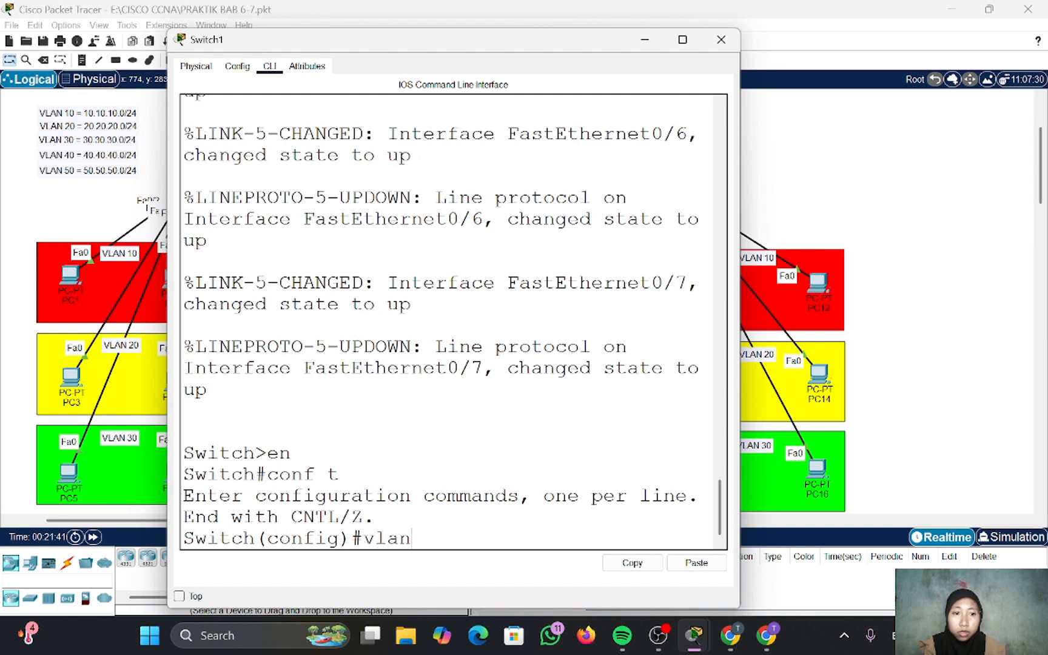
type(" 10")
key("Return")
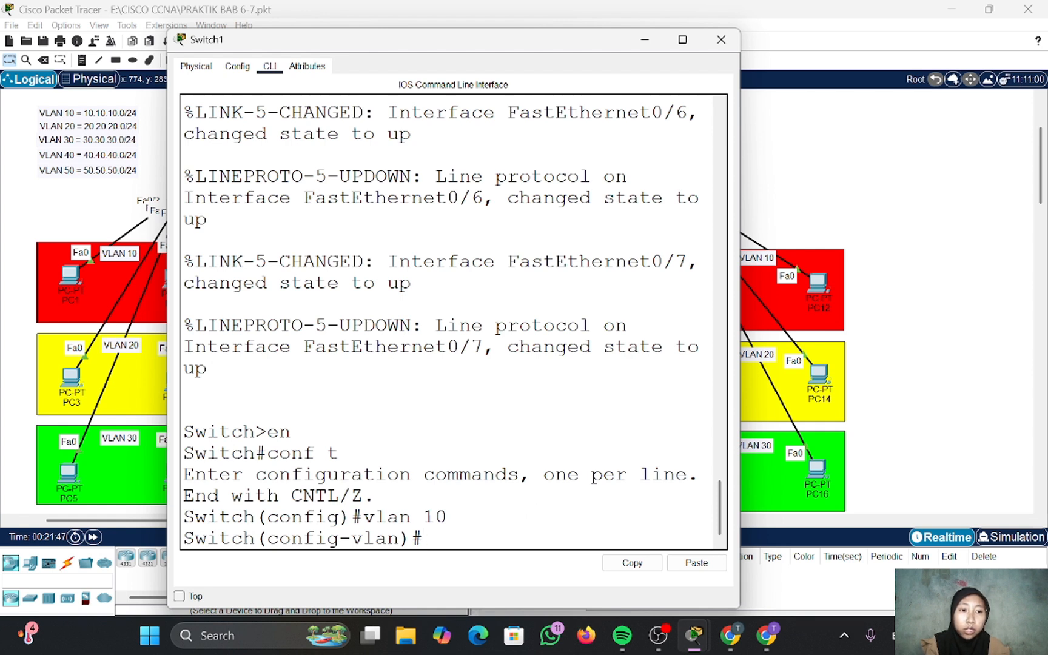
type("vlan")
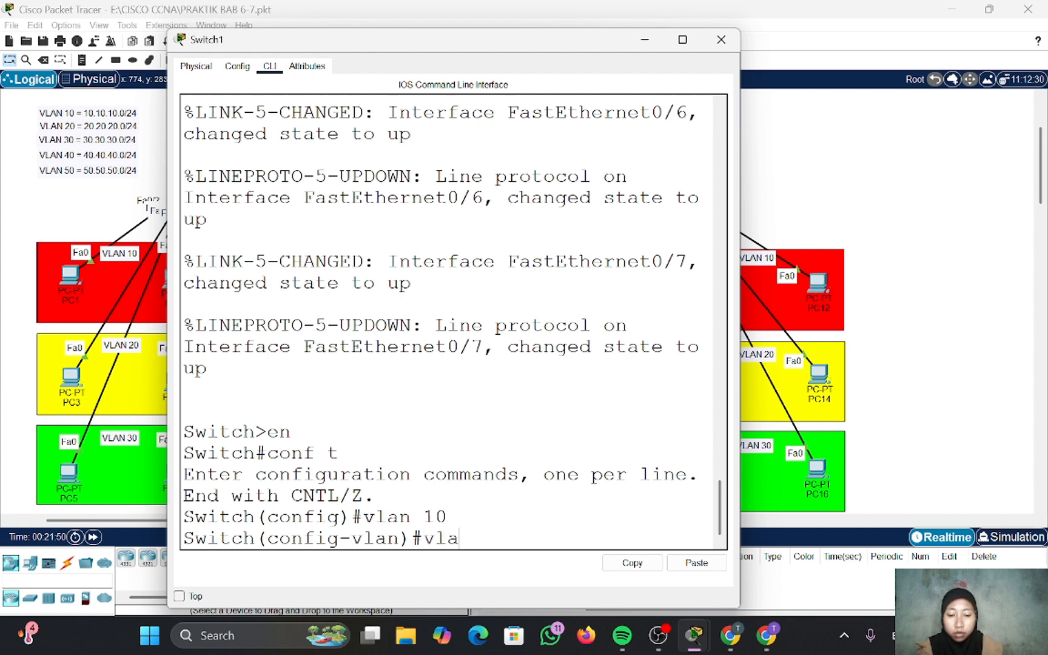
type(" 20")
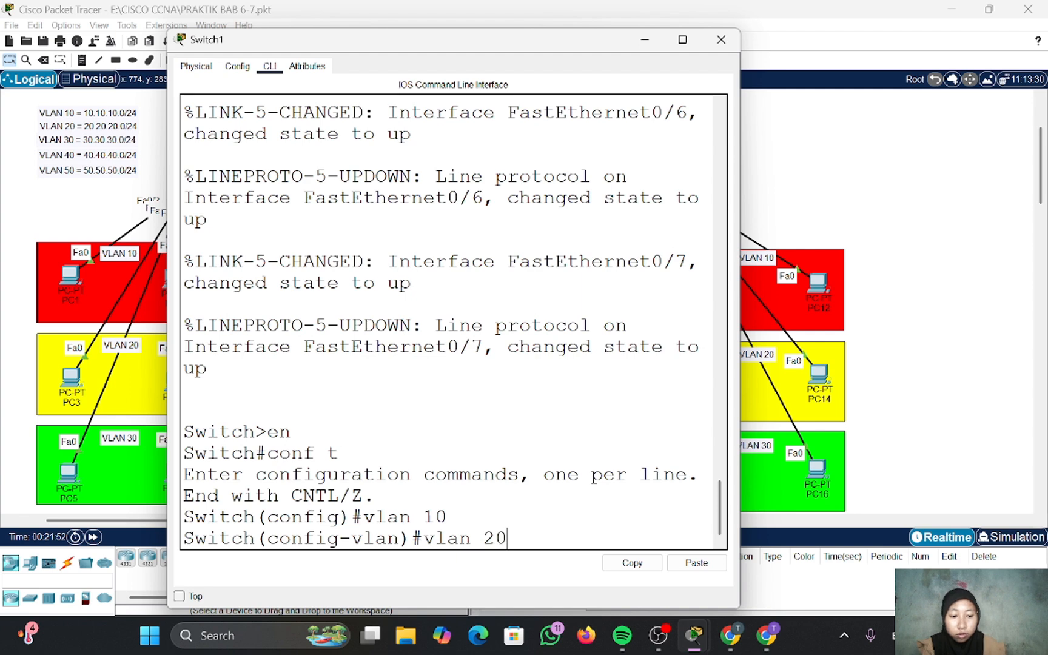
key("Return")
type("vlan)#vlan")
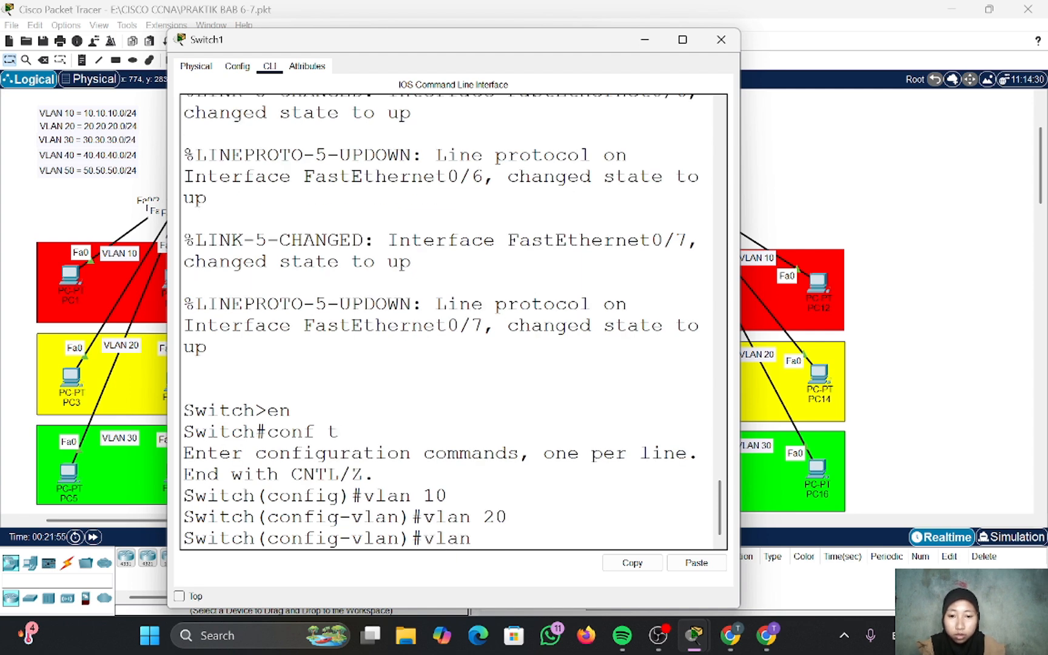
type(" 30")
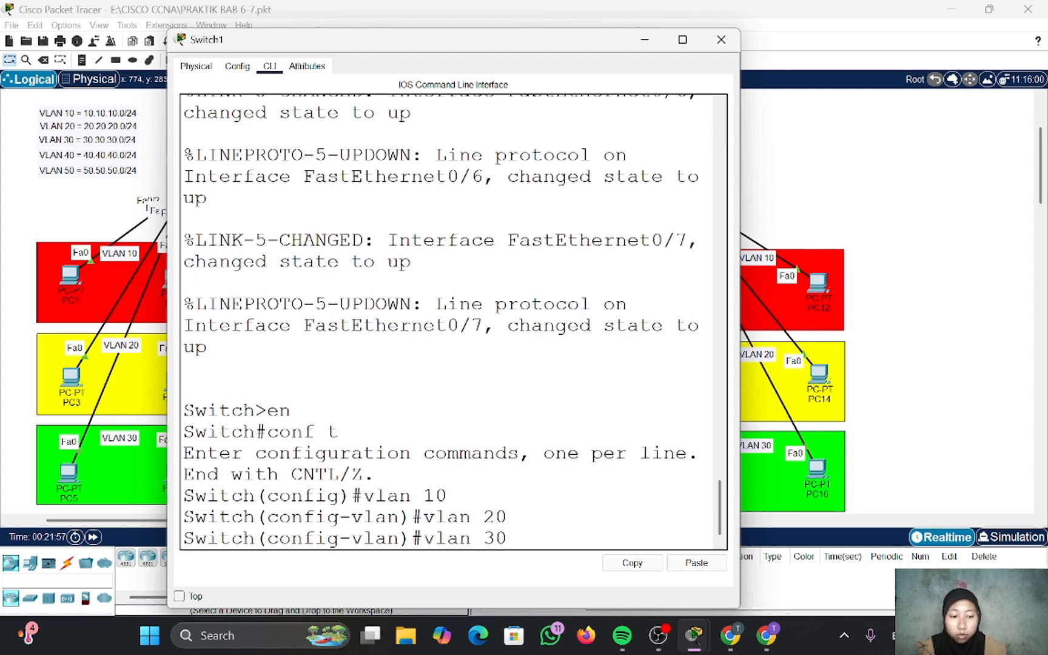
key("Return")
type("vlan 40")
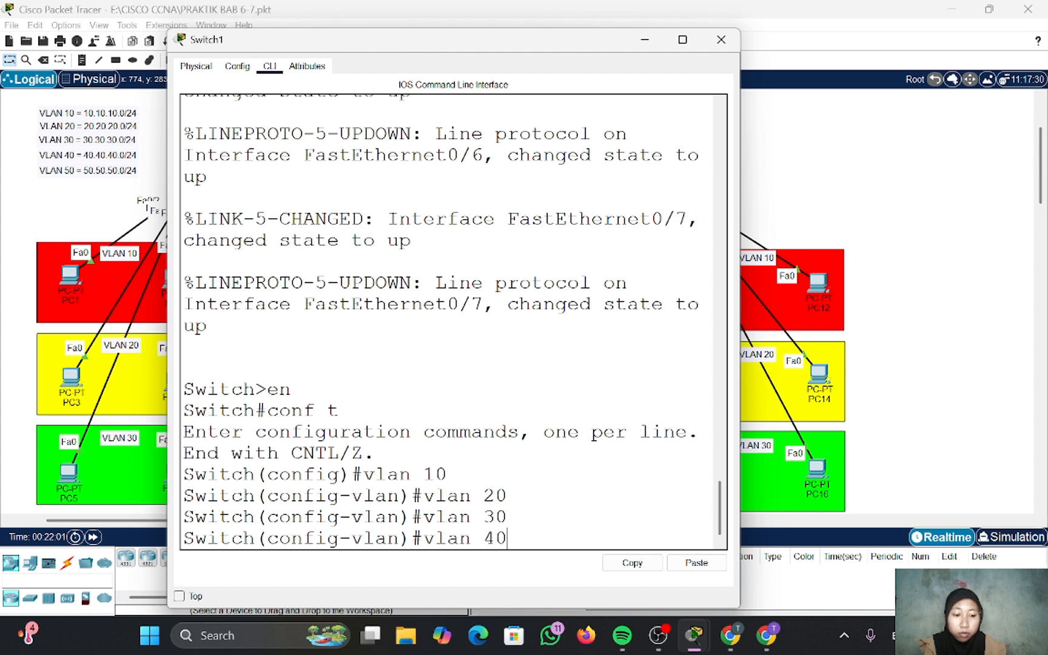
key("Return")
type("vlan)#vlan")
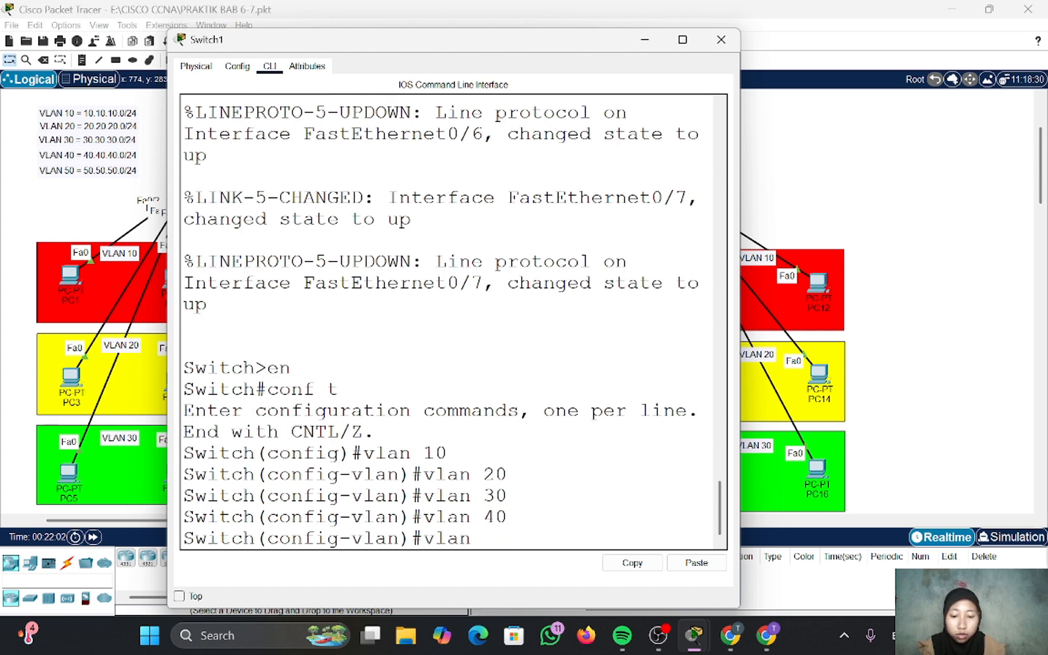
type(" 50")
key("Return")
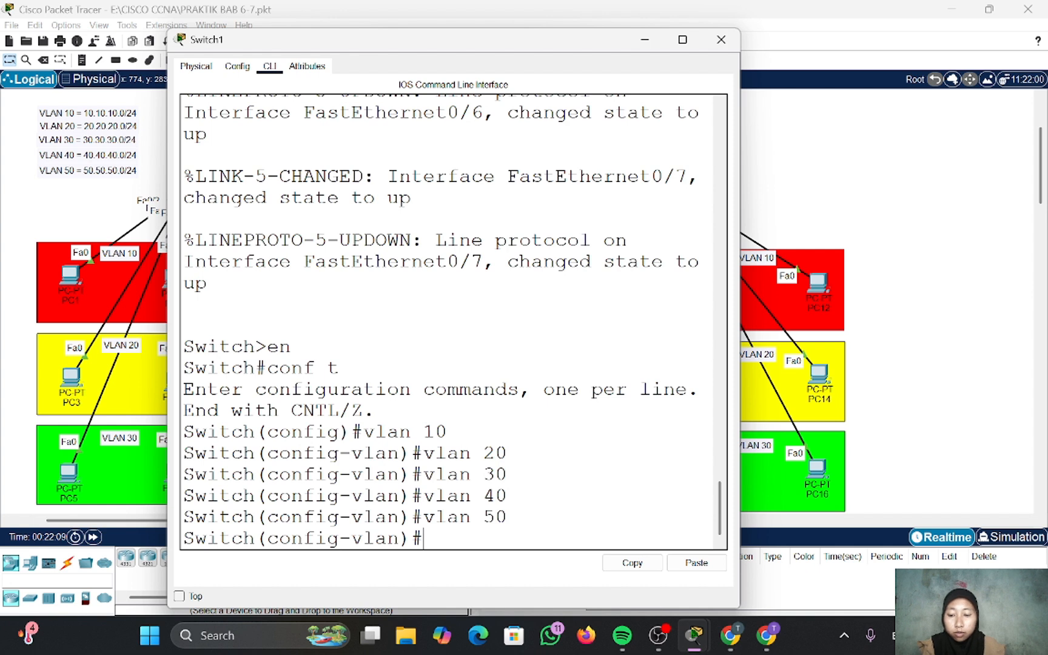
- Display Switch1's brief VLAN list to check the VLANs, and return to global configuration mode
type("do show")
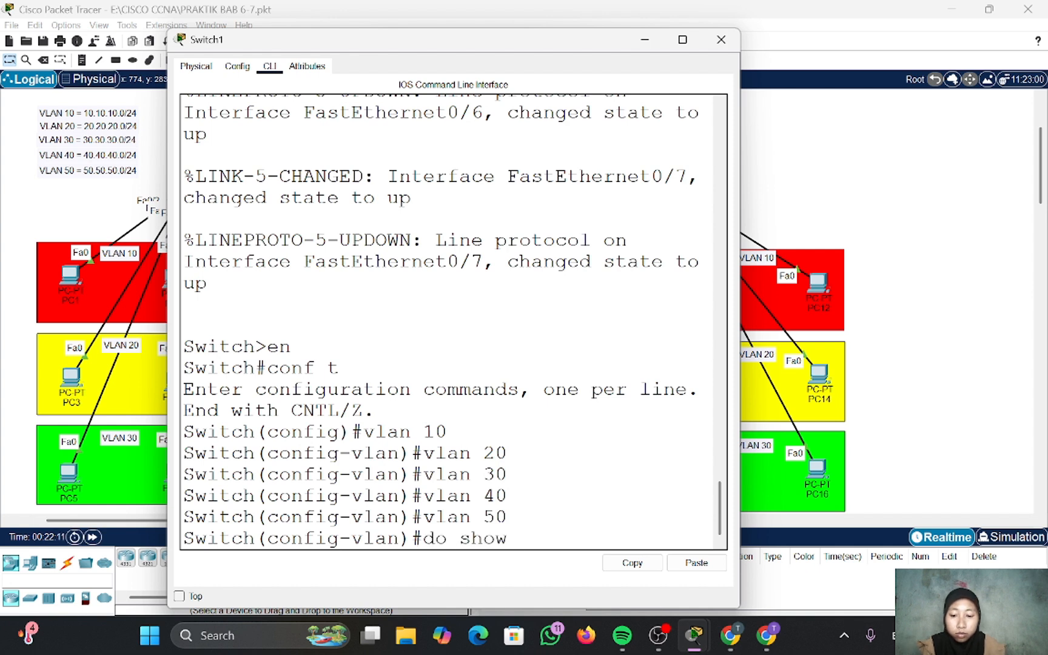
type(" vlan br")
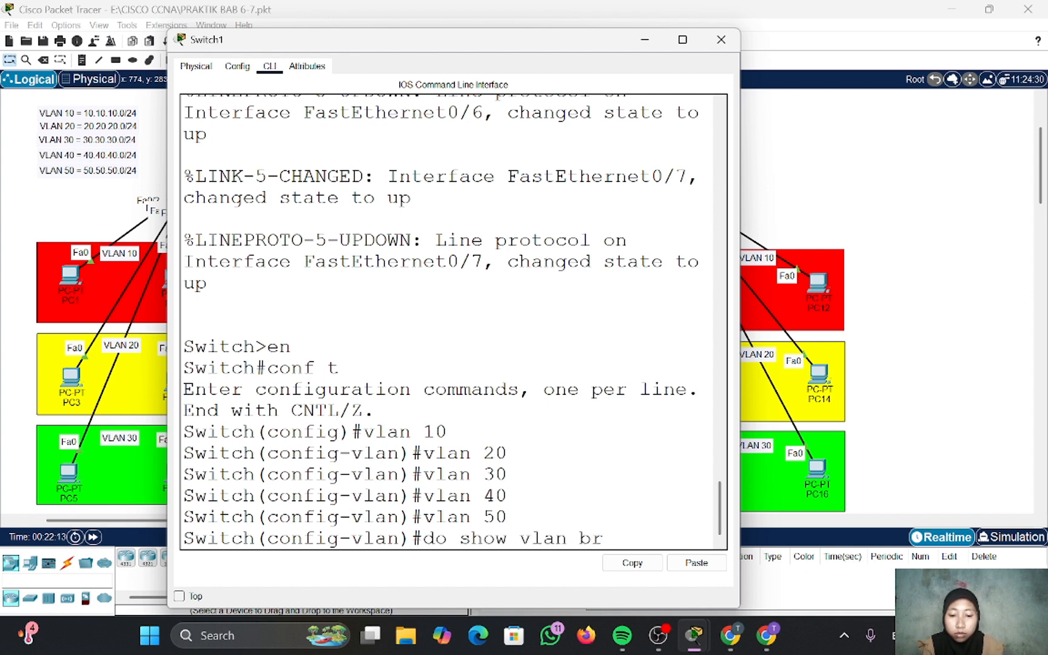
type("ief")
key("Return")
type("ex")
key("Return")
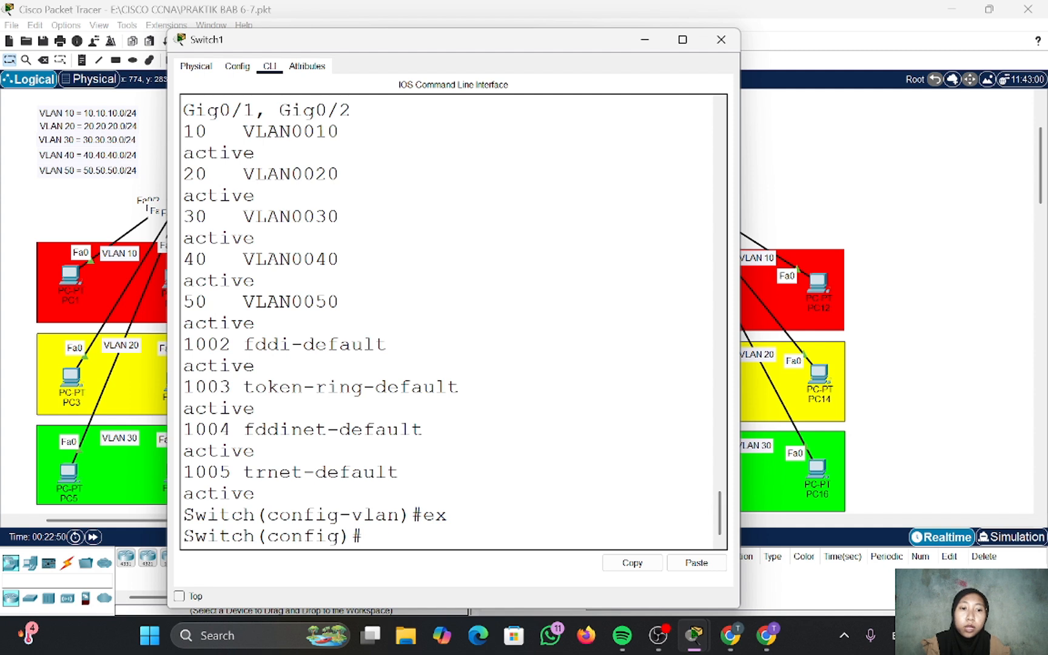
- Select interface range fa0/2-3 on Switch1 and set its ports to access mode
type("int")
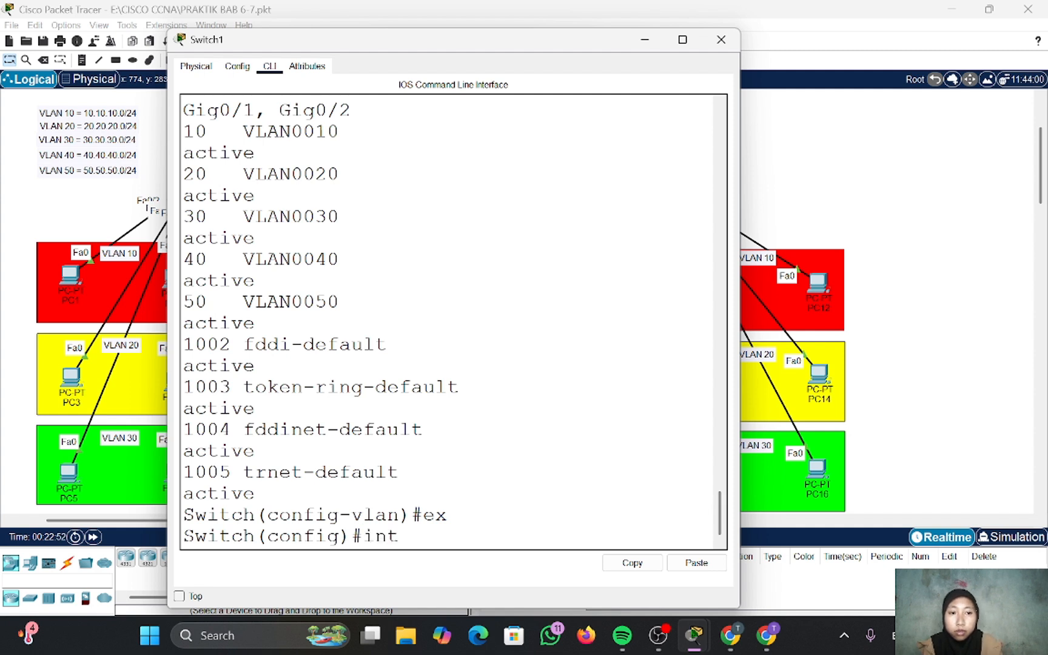
type(" range")
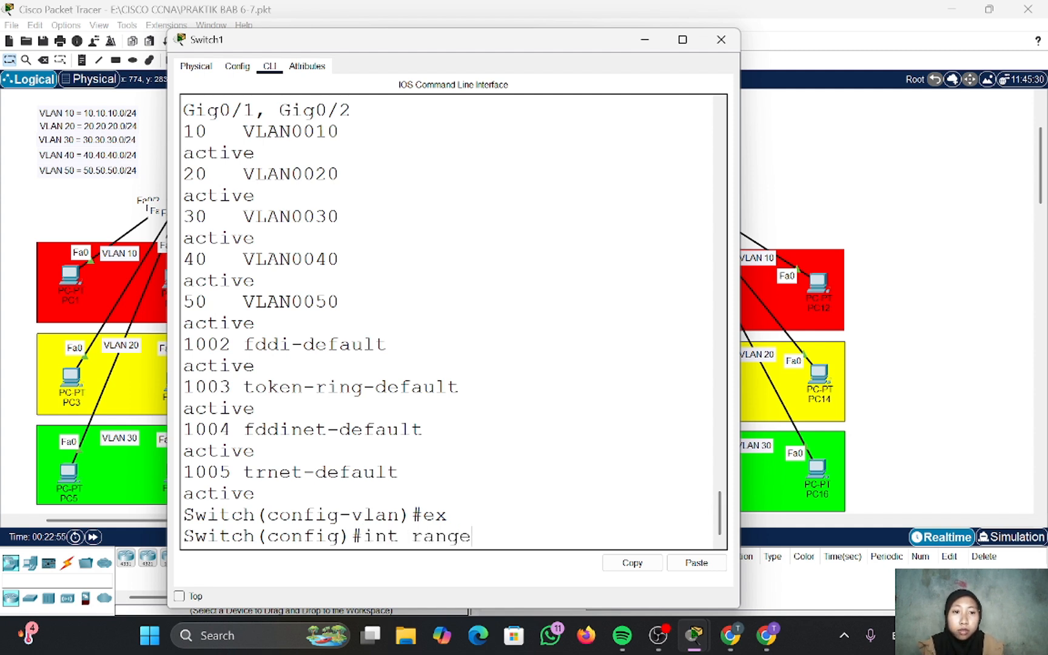
type(" fa0")
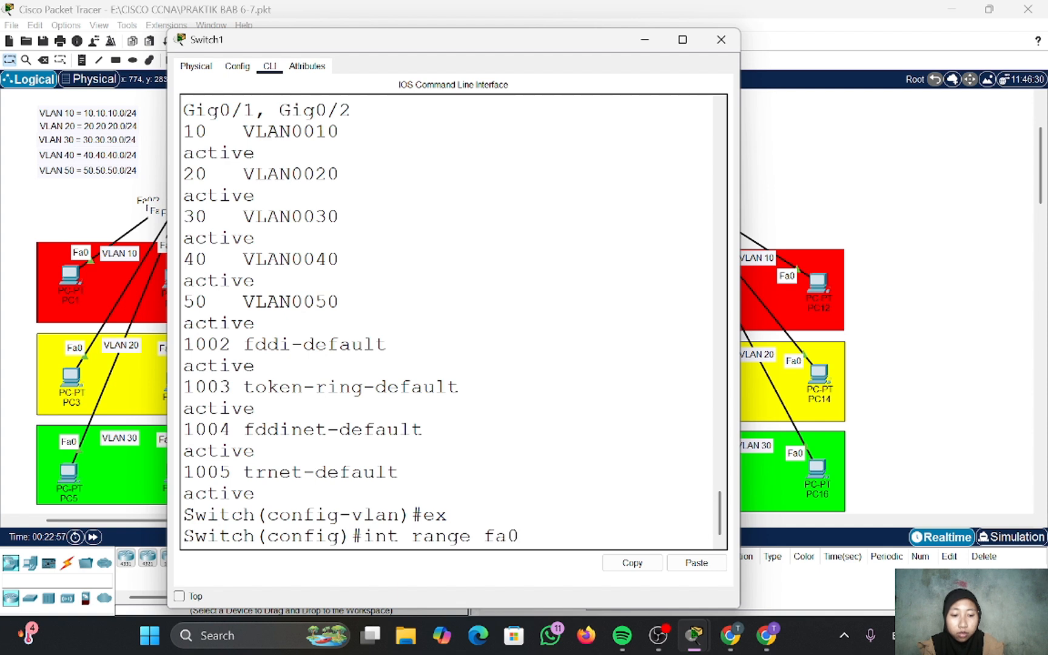
type("/2")
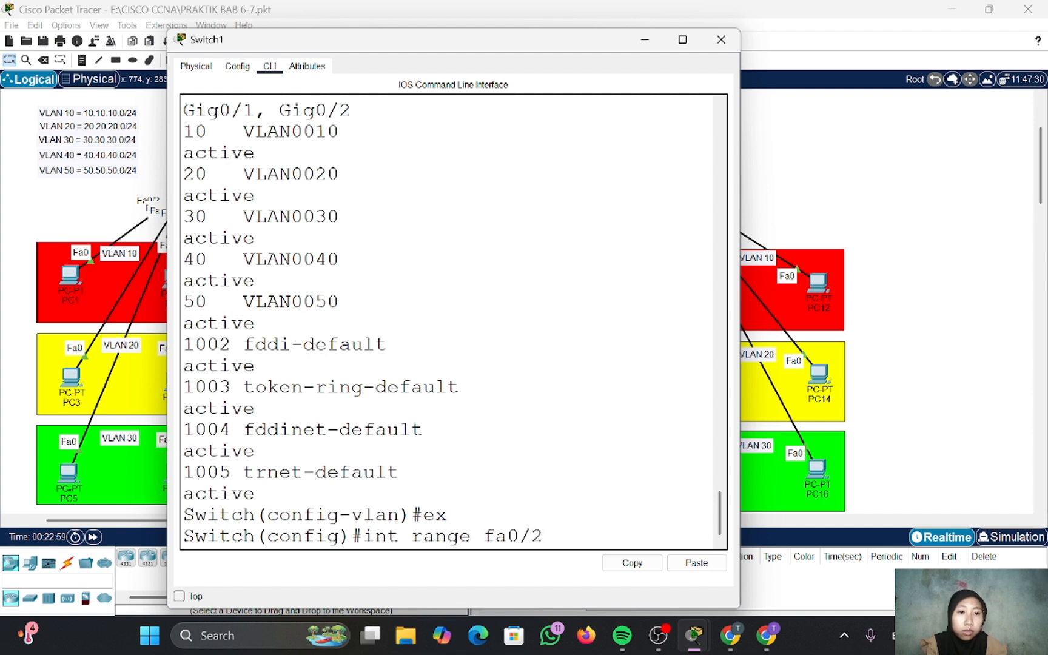
type("-3")
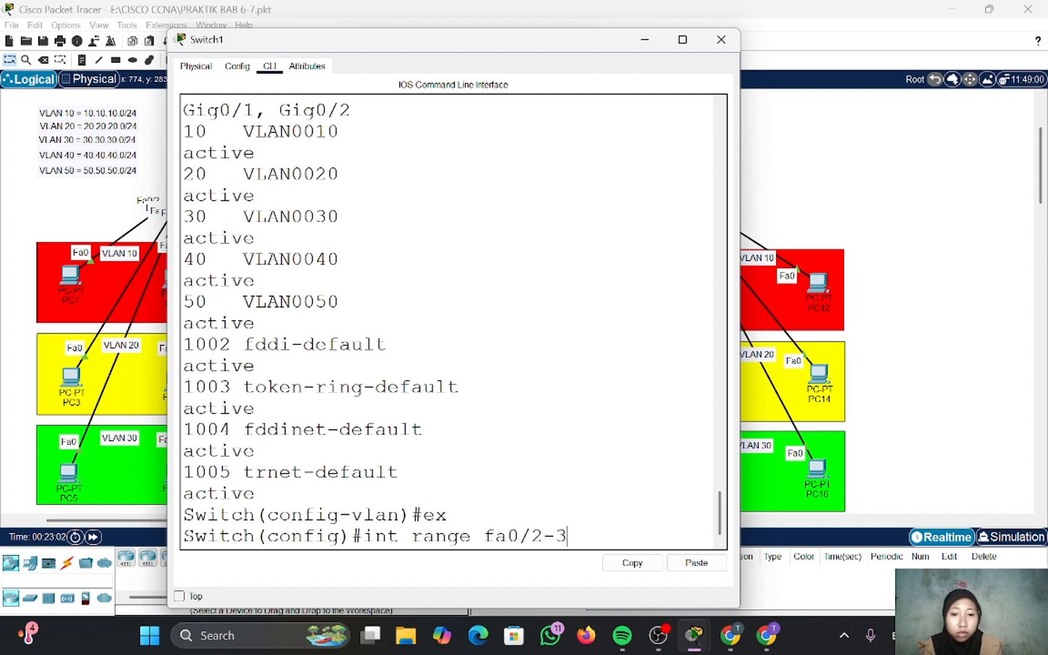
key("Return")
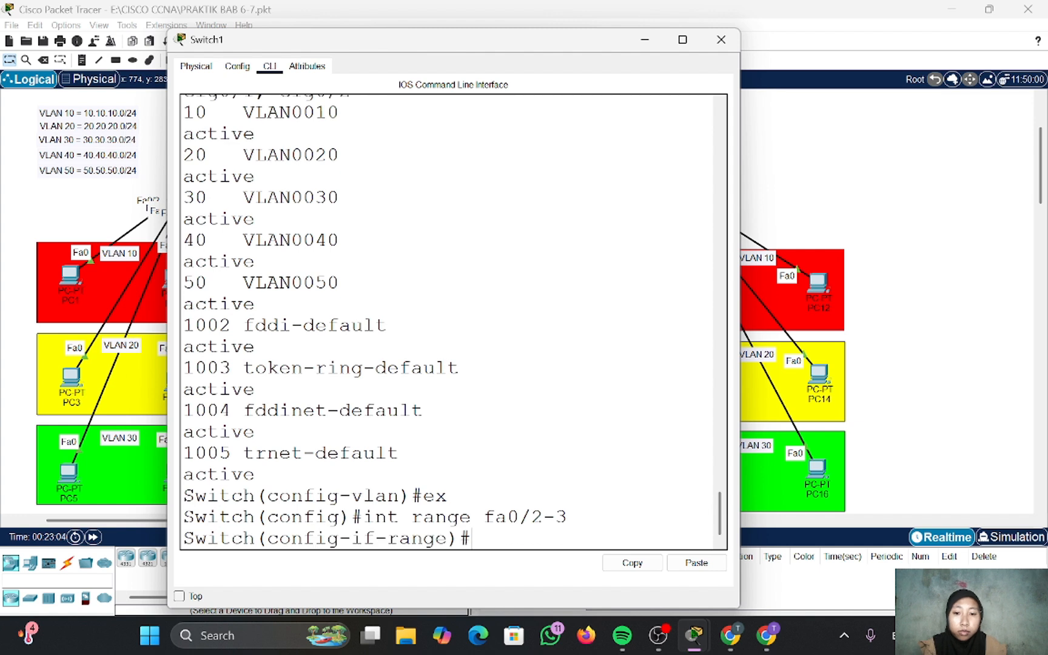
type("switc")
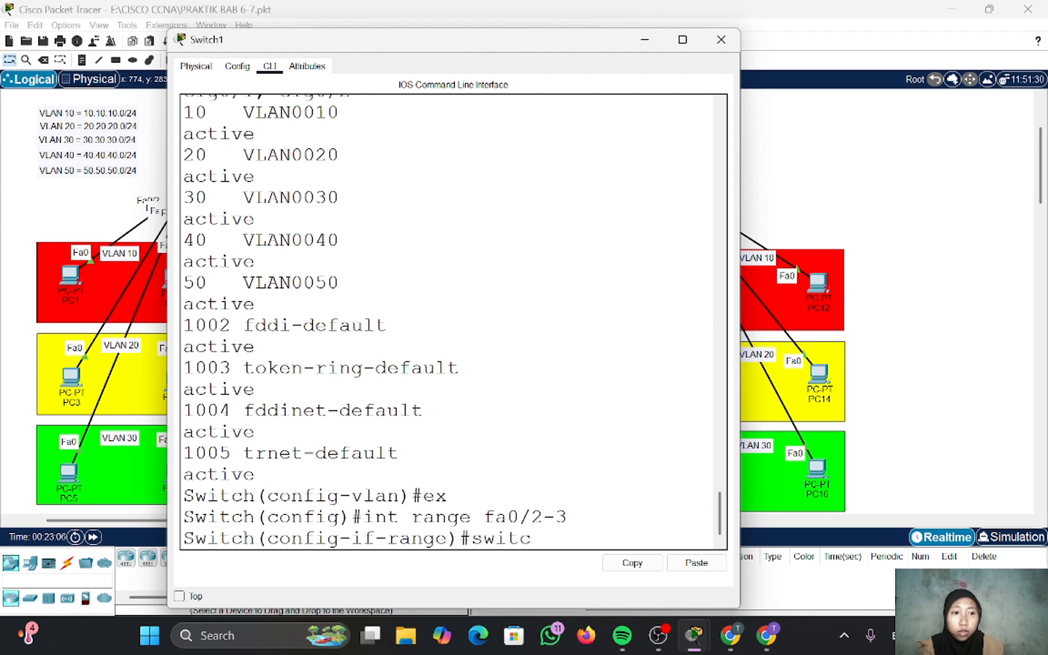
type("hport ")
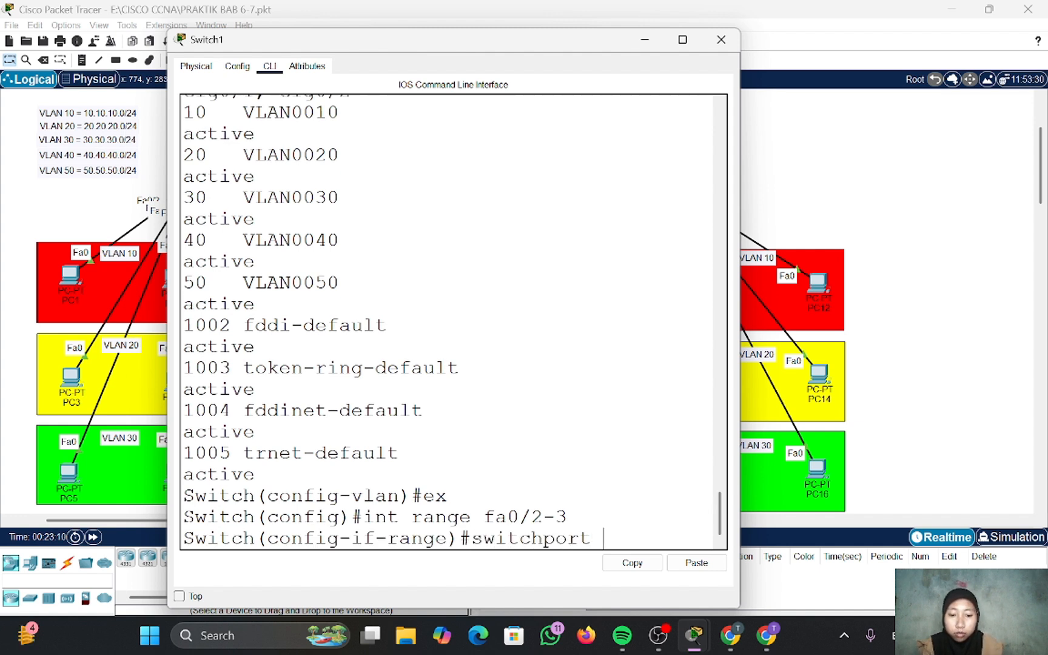
type("mode access")
key("Return")
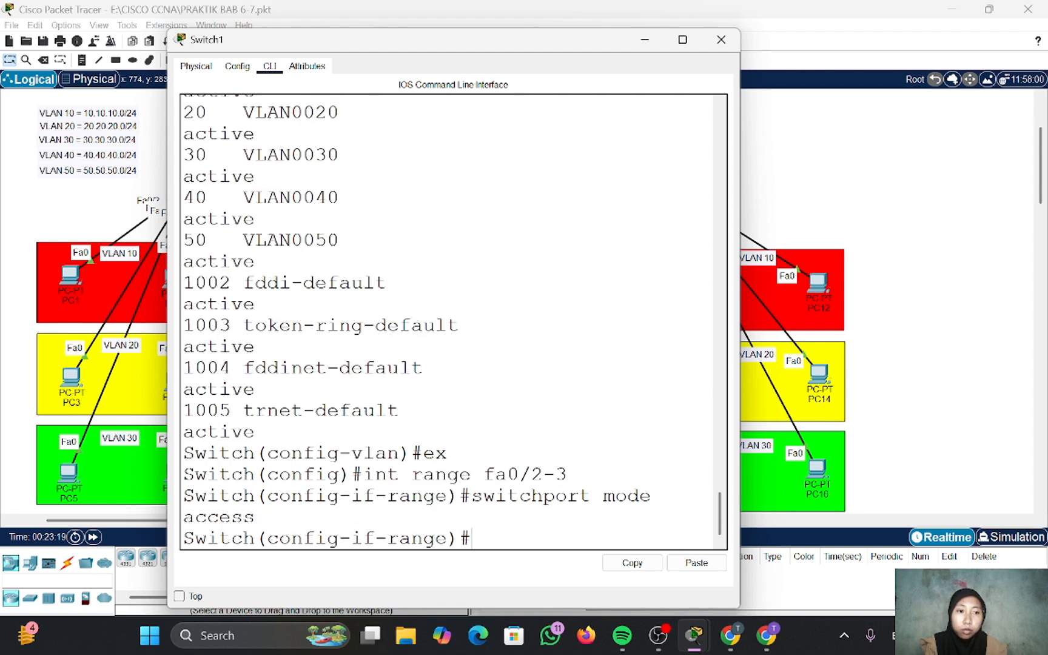
- Assign Switch1's ports fa0/2-3 to access VLAN 10 and exit the interface range
type("switchport access vlan 10")
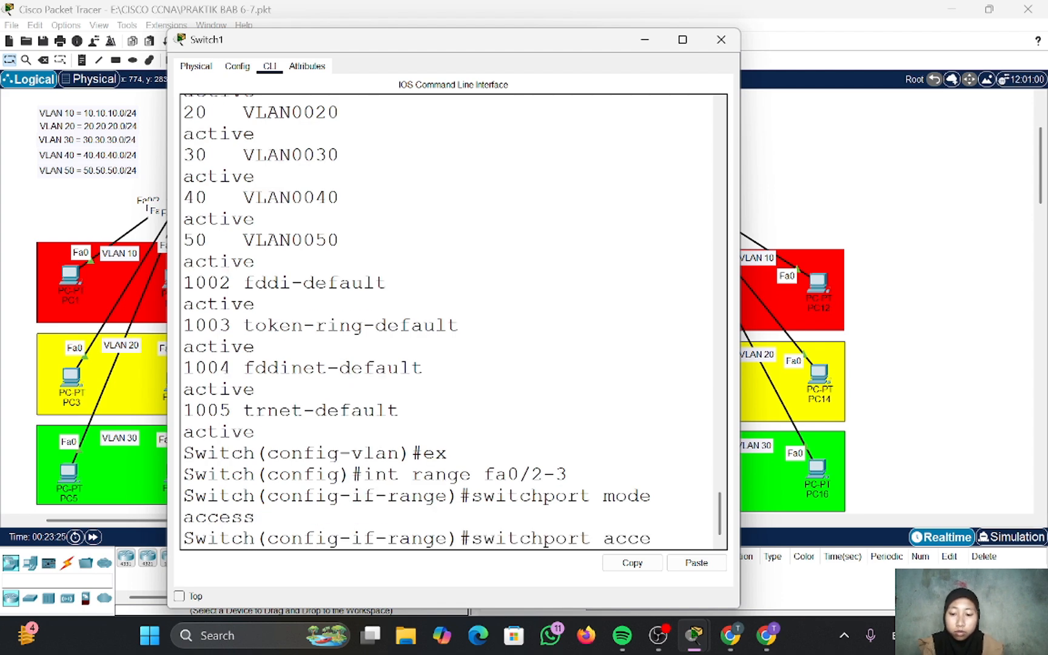
key("Return")
type("ex")
key("Return")
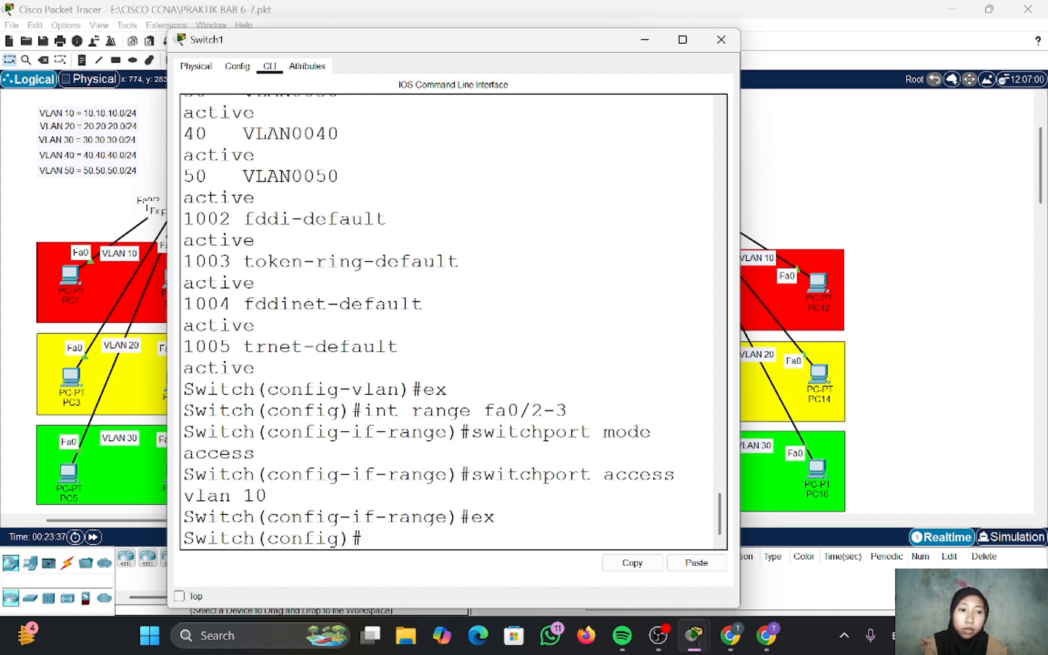
- Select interface range fa0/4-5 on Switch1 and set its ports to access mode
type("int rang")
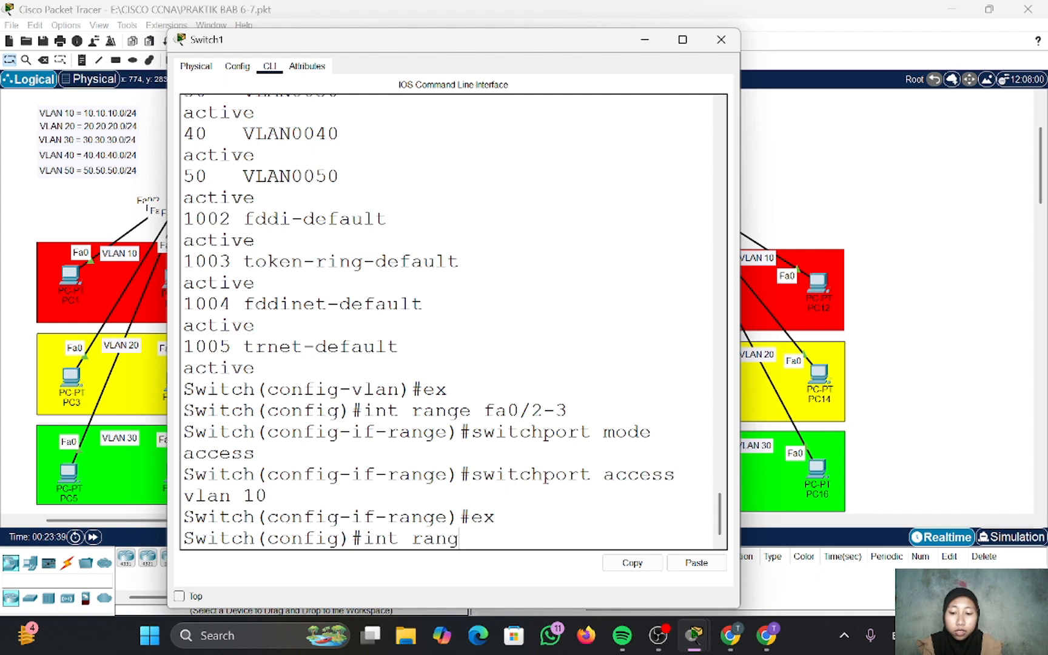
type("e f")
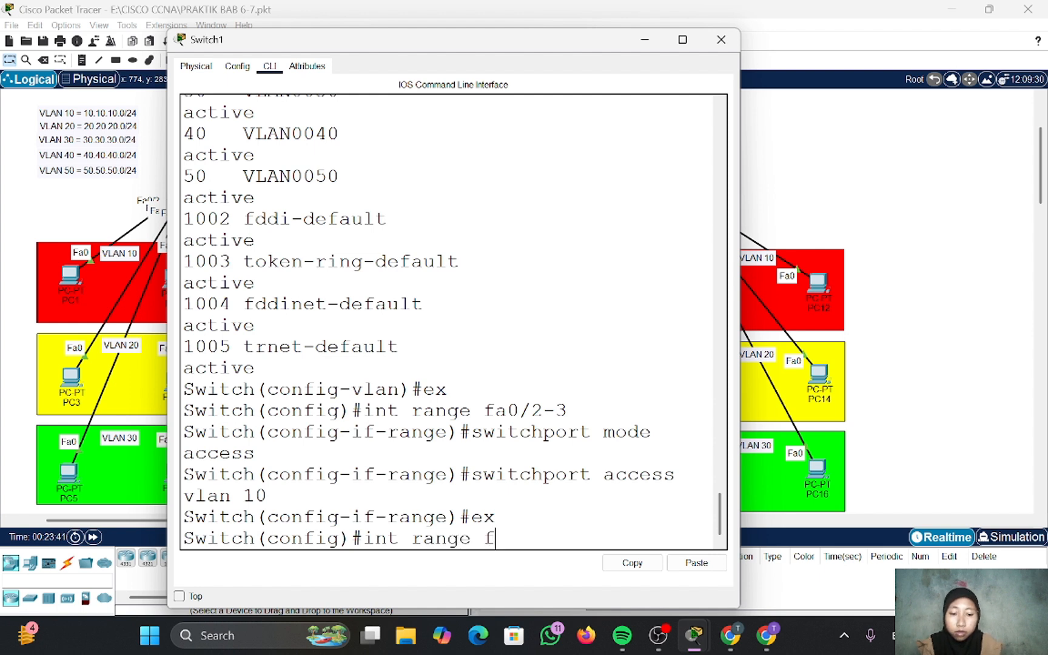
type("a0/")
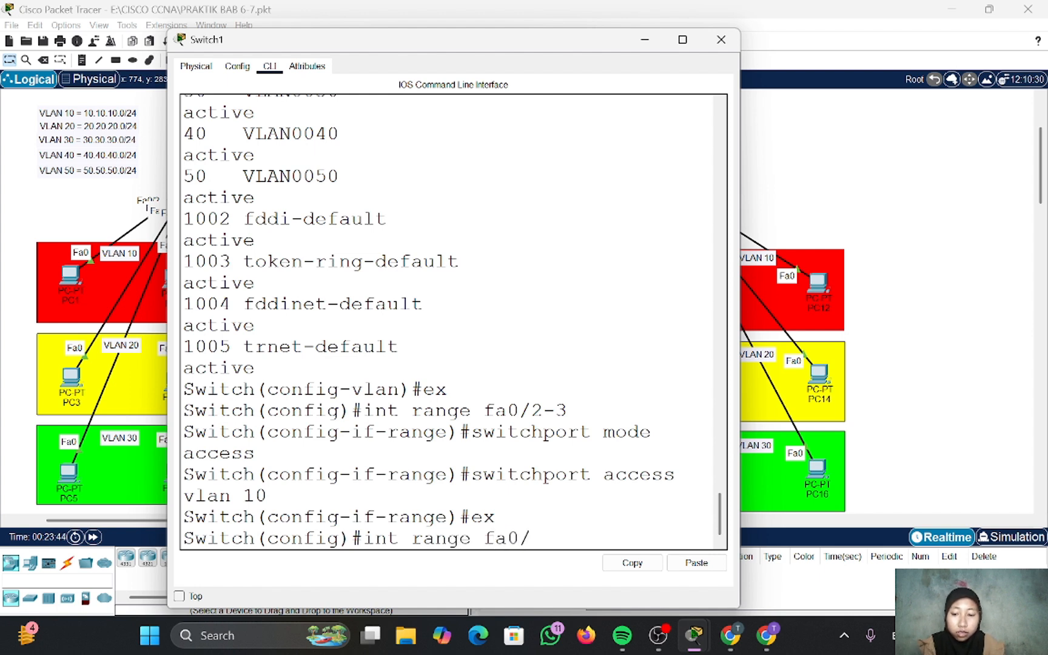
type("4-")
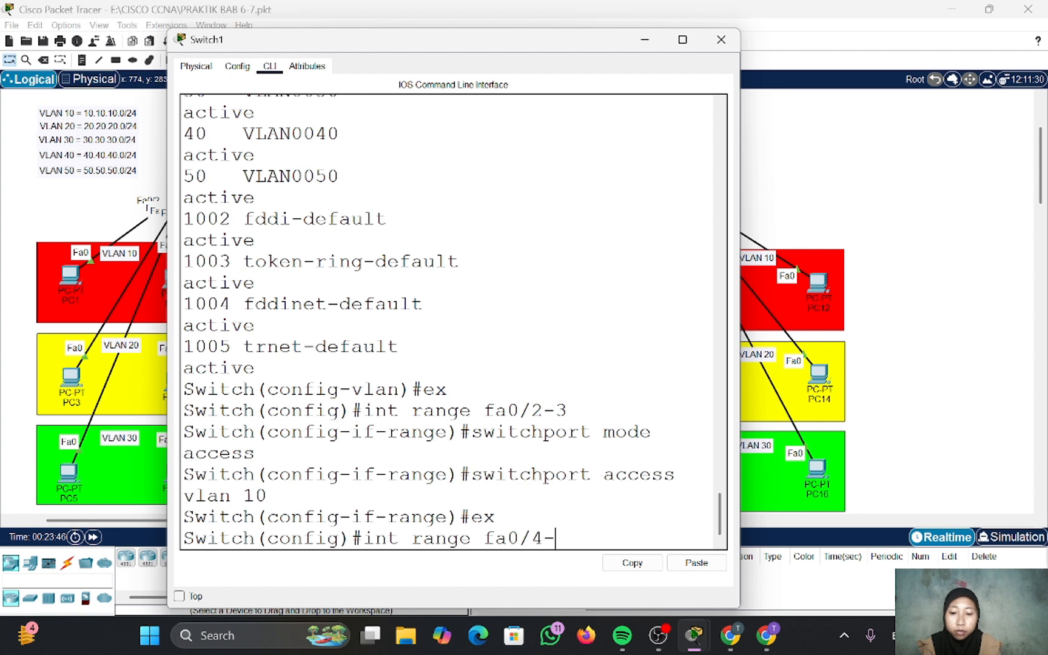
type("5")
key("Return")
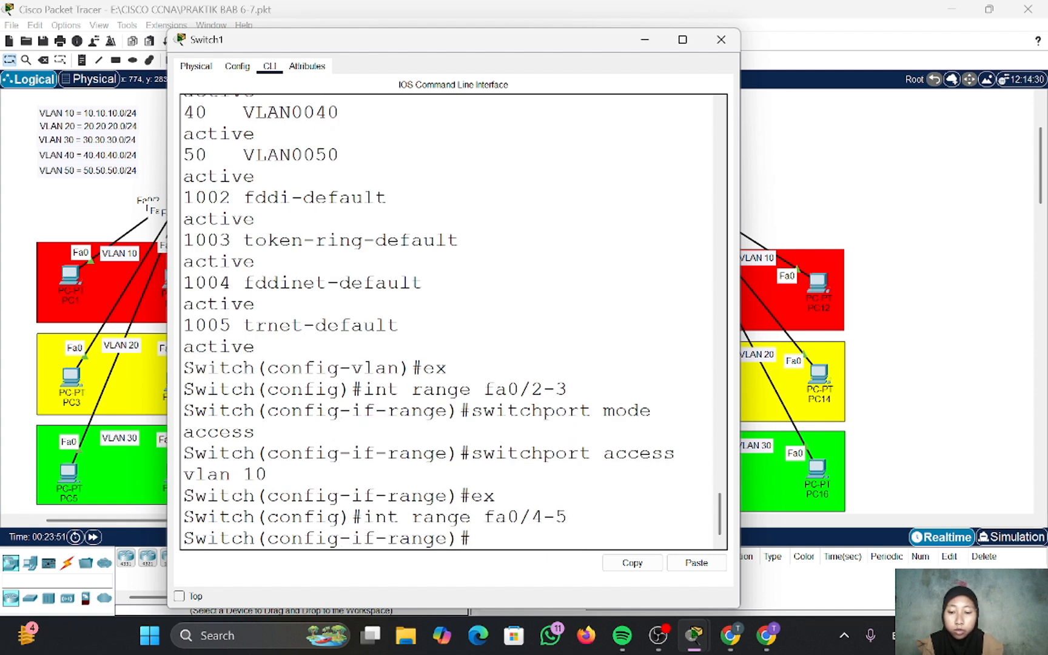
type("switch")
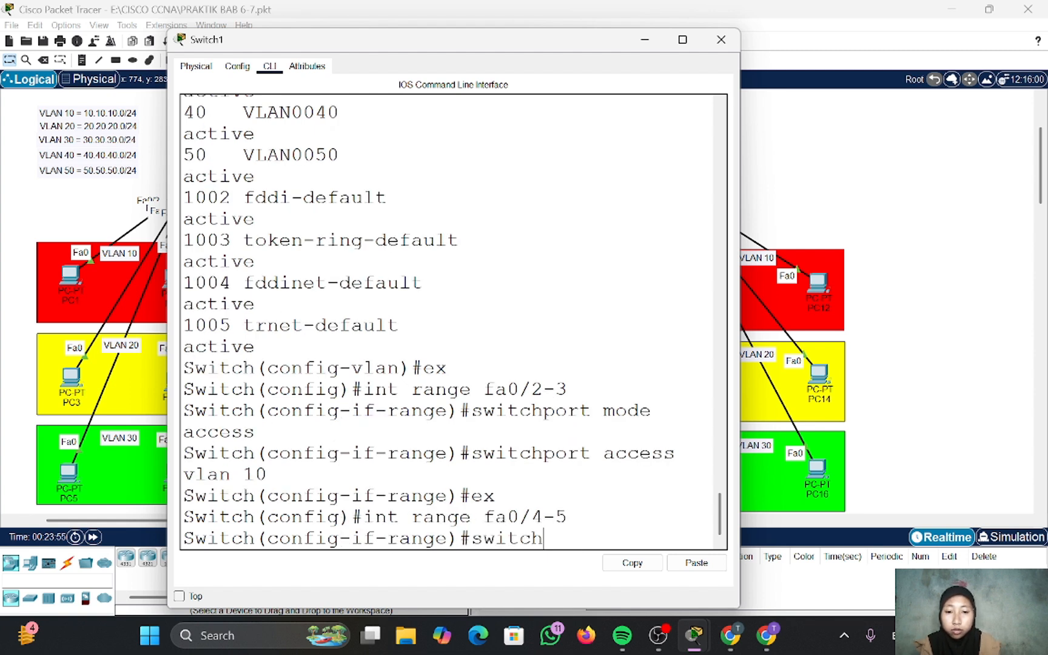
type("port mode access")
key("Return")
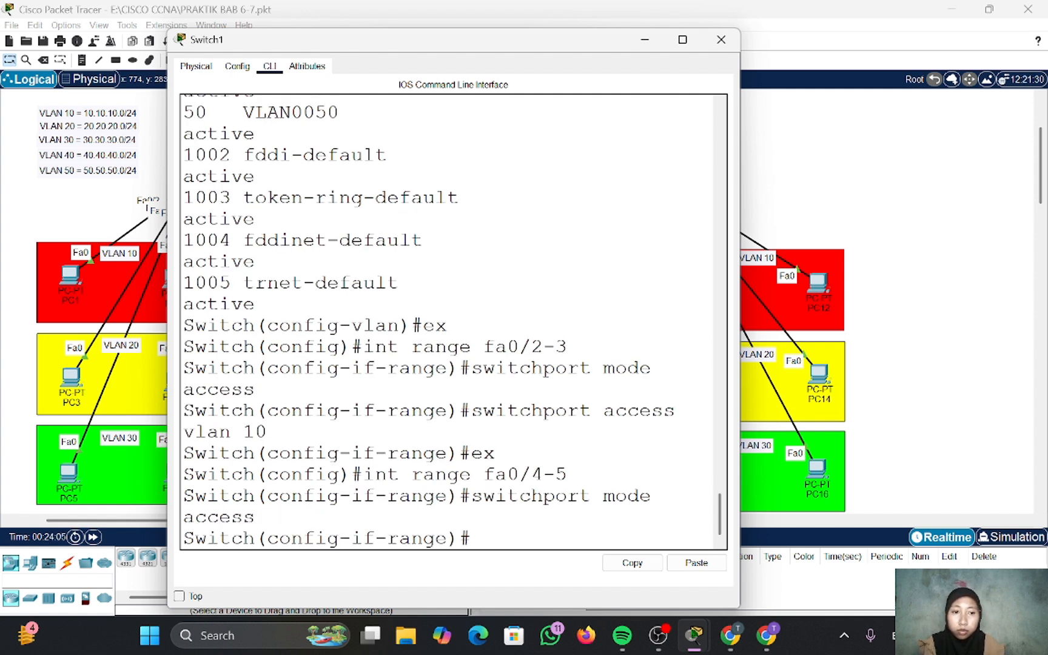
- Assign Switch1's ports fa0/4-5 to access VLAN 20 and exit the interface range
type("switchport access v")
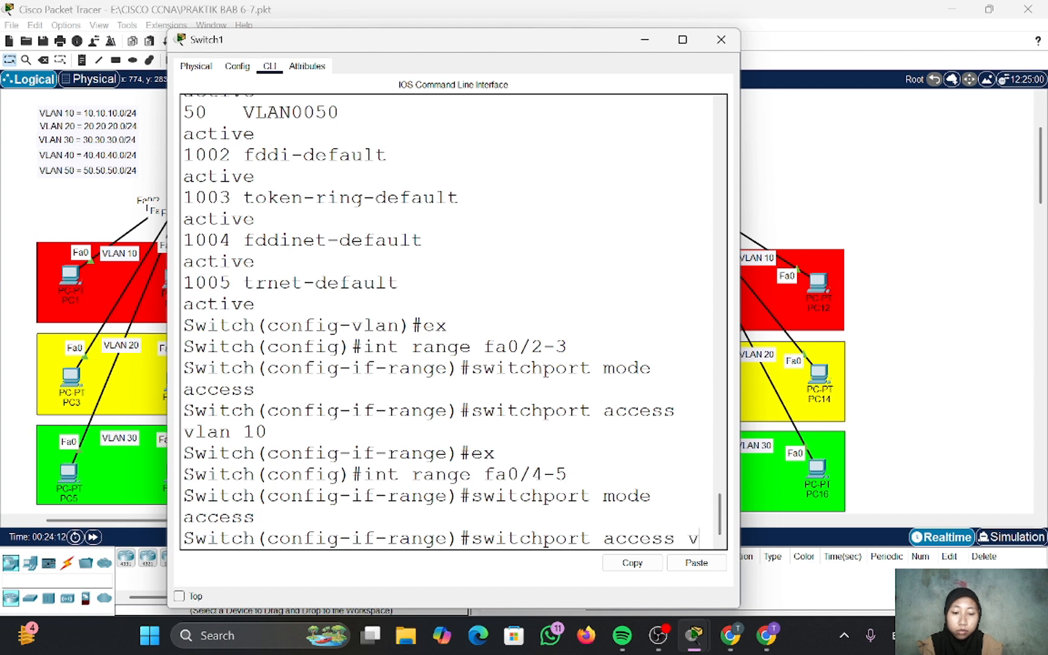
type("lan 20")
key("Return")
type("ex")
key("Return")
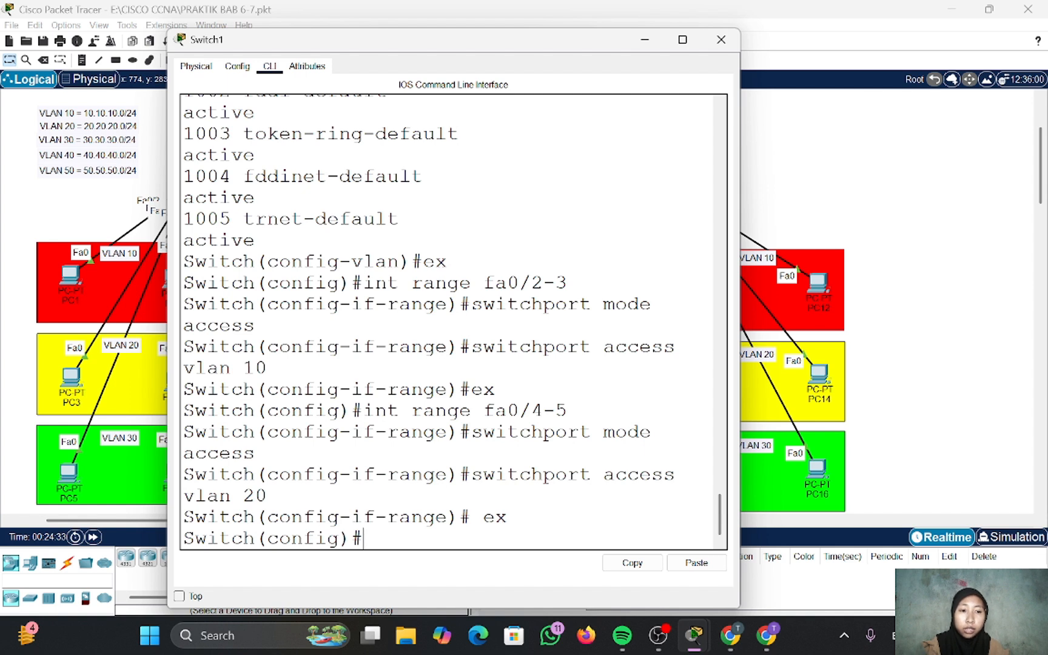
- Select interface range fa0/6-7 on Switch1 and set its ports to access mode
type("int ra")
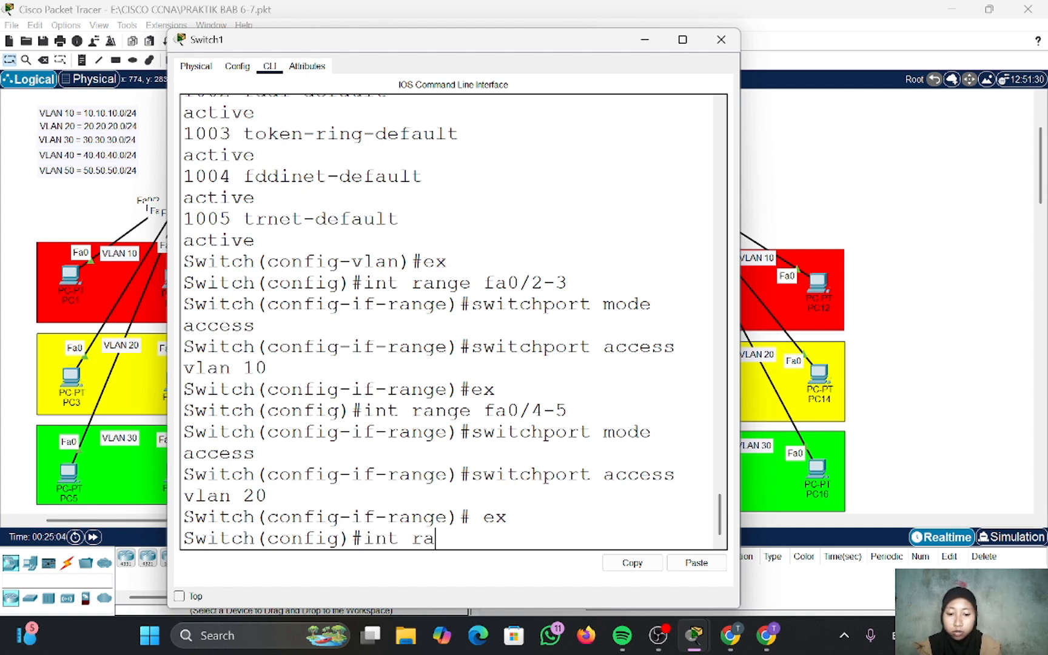
type("nge fa0/6-7")
key("Return")
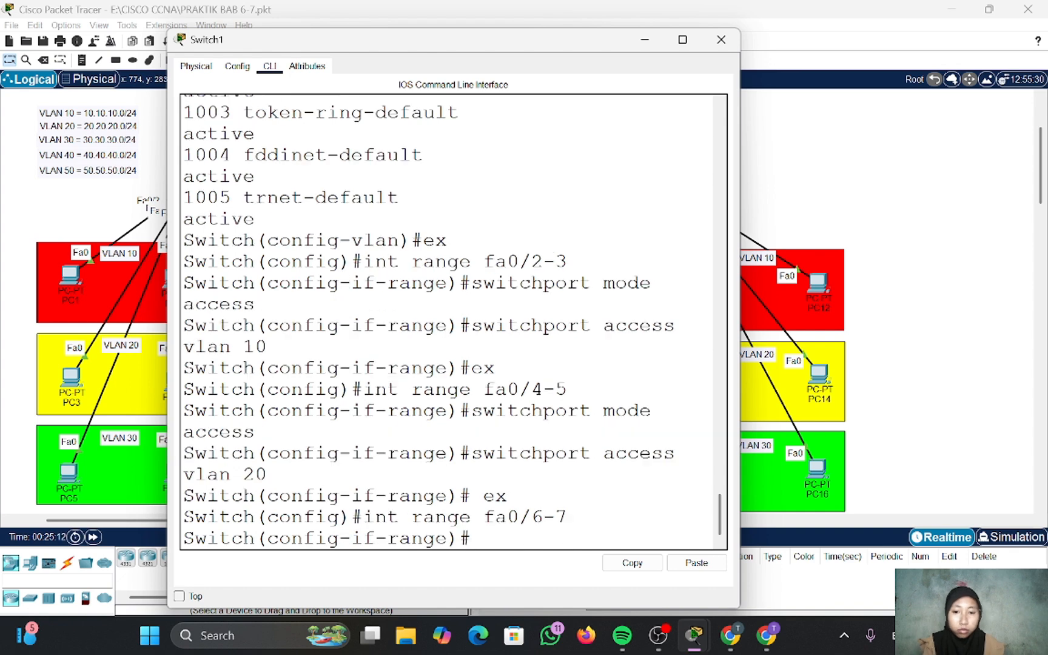
key("Up")
key("Up")
key("Up")
key("Up")
key("Return")
- Assign Switch1's ports fa0/6-7 to access VLAN 30 and exit the interface range
key("Up")
key("Up")
key("Up")
key("Up")
key("BackSpace")
key("BackSpace")
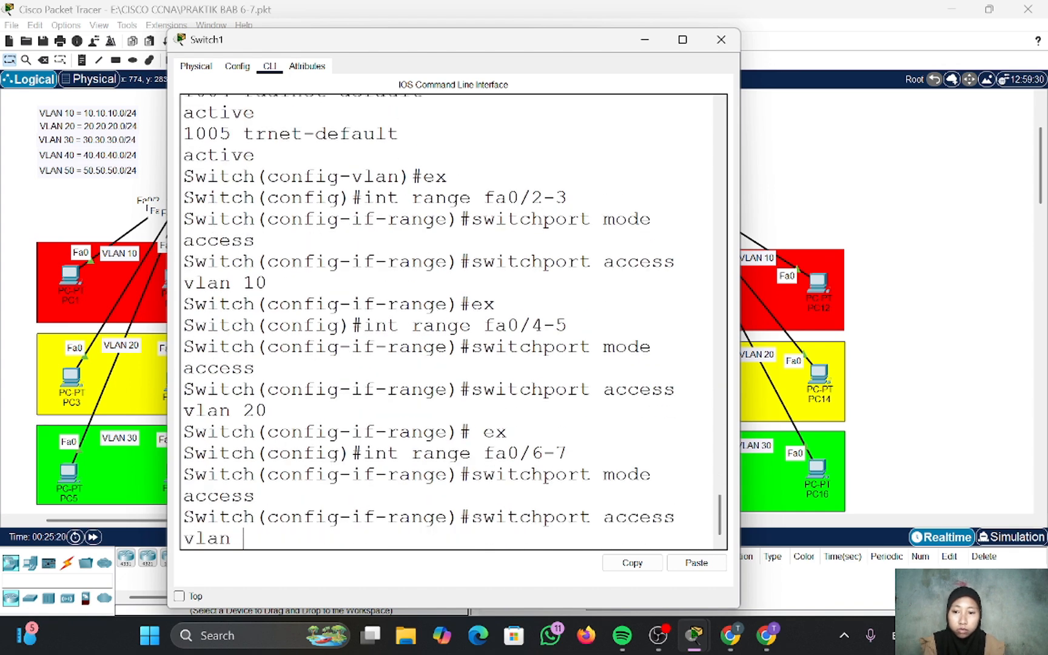
type("30")
key("Return")
type("ex")
key("Return")
- Close Switch1's window and enter global configuration mode in Switch2's command line
left_click(721, 40)
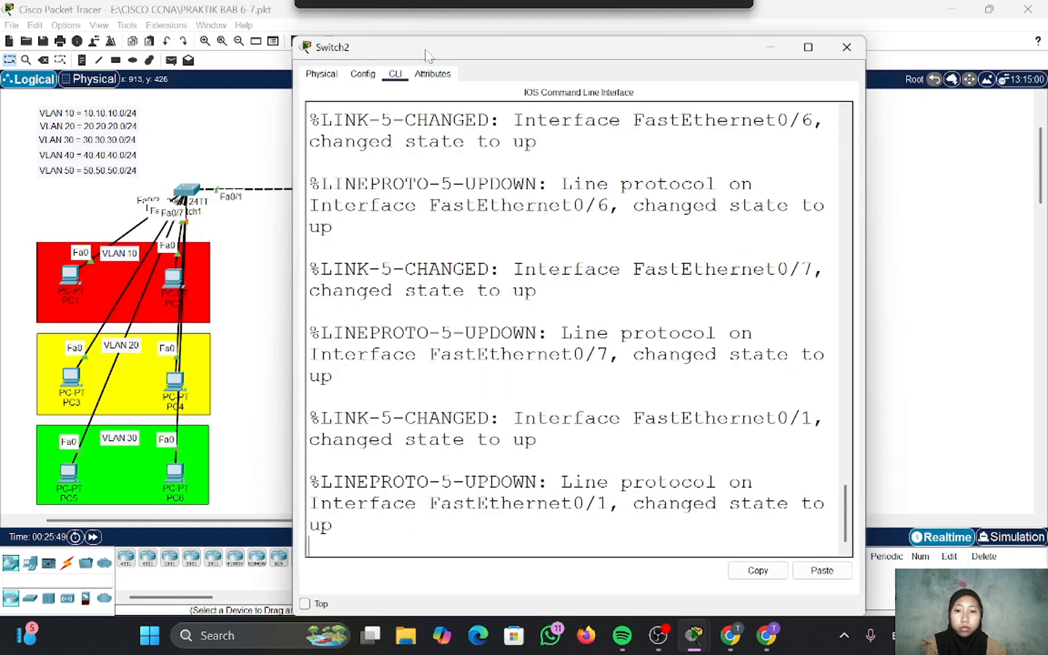
type("en")
key("Return")
type("conf t")
key("Return")
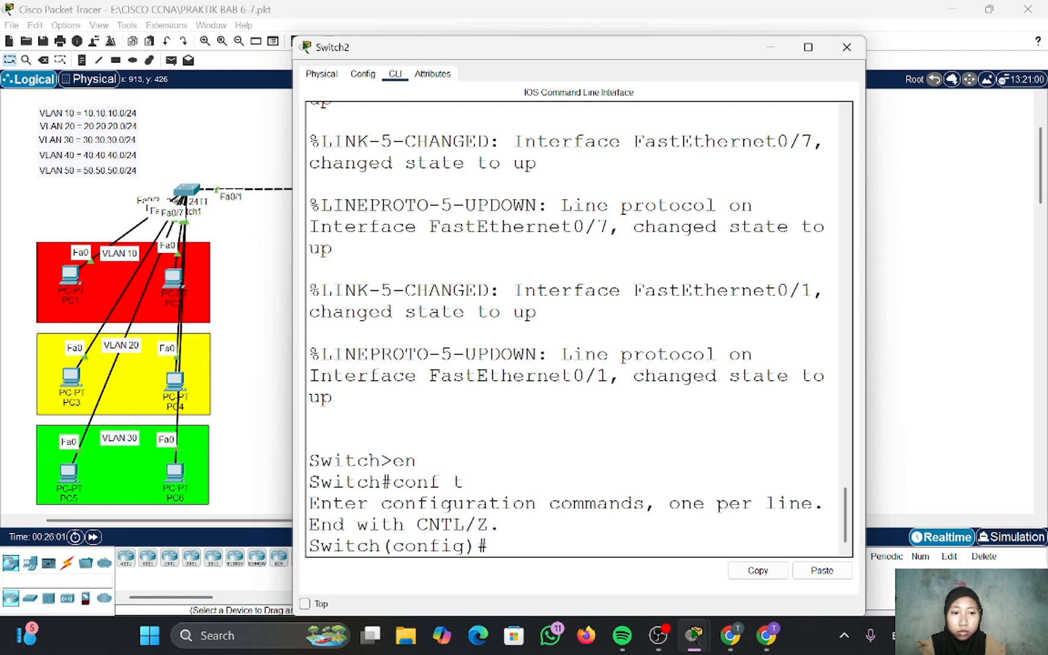
- Create VLANs 10, 20, 30, 40 and 50 on Switch2 and return to global configuration mode
type("vlan 10")
key("Return")
type("vlan 20")
key("Return")
type("vlan 30")
key("Return")
type("vlan 40")
key("Return")
type("vlan 50")
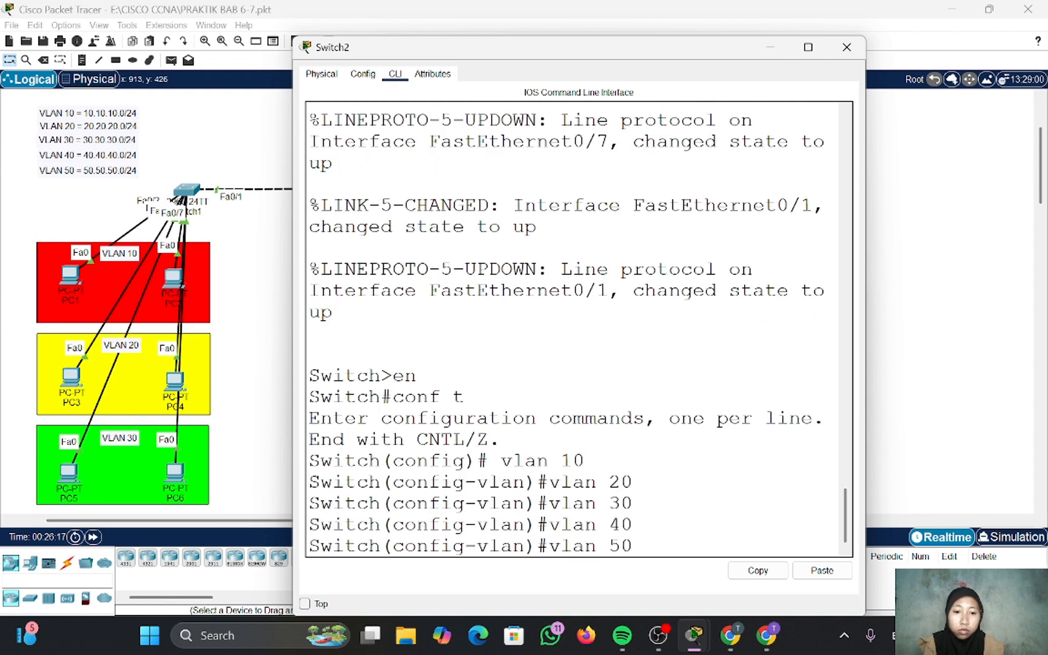
key("Return")
type("ex")
key("Return")
- Select interface range fa0/4-5 on Switch2 and set its ports to access mode
type("int range fa04-5")
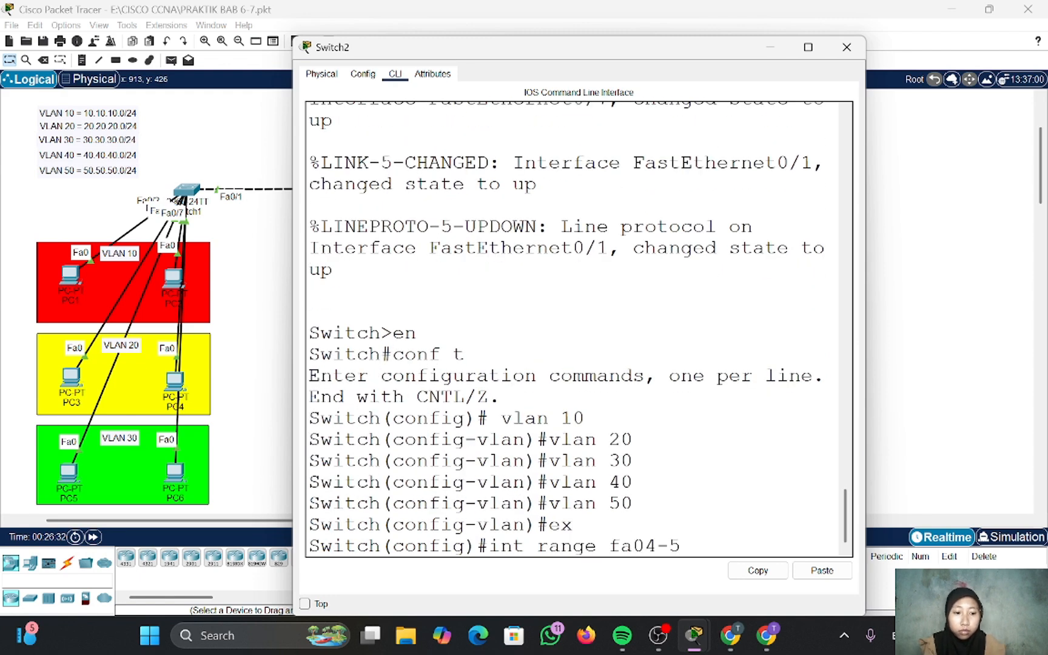
key("Return")
key("Up")
key("Left")
key("Left")
key("Left")
type("/")
key("Return")
type("switc")
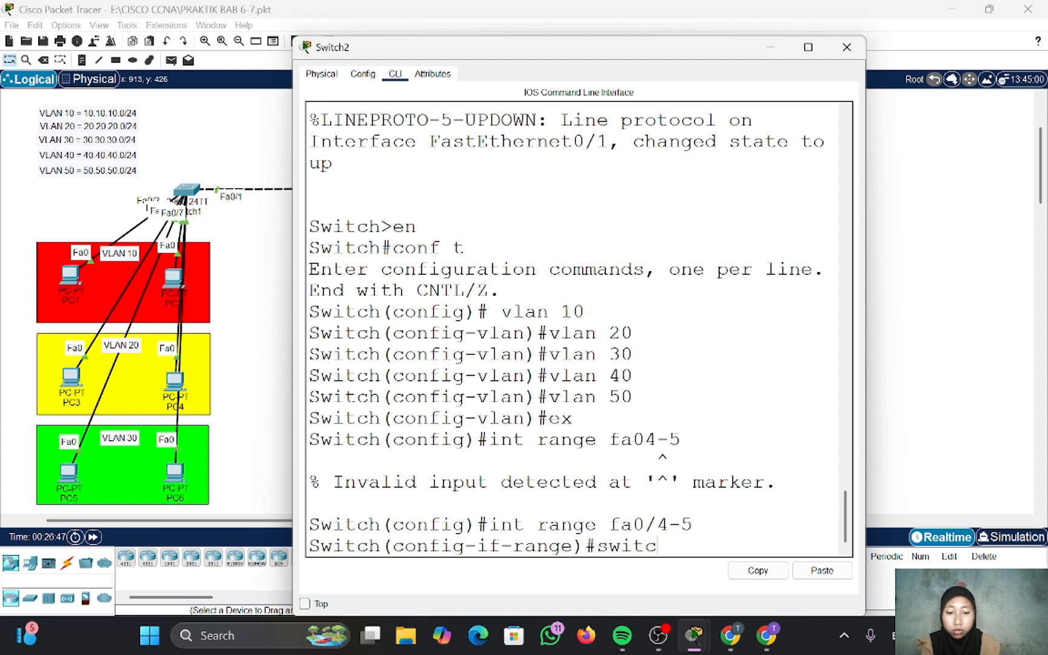
type("hport mode access")
key("Return")
- Assign Switch2's ports fa0/4-5 to access VLAN 40
type("switchport access vlan ")
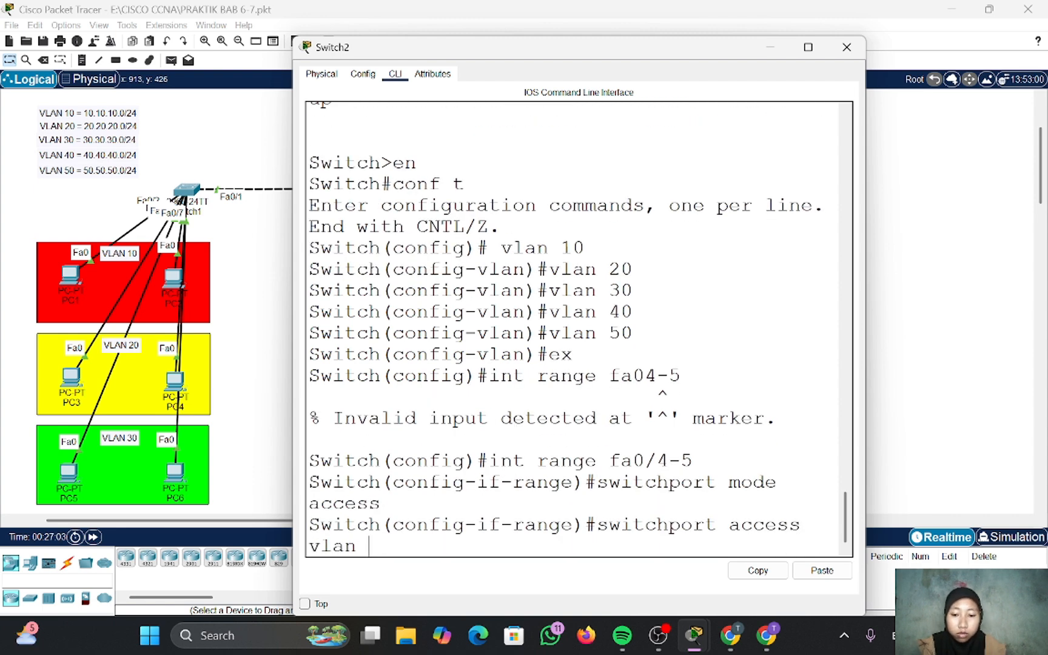
type("40")
key("Return")
- Select interface range fa0/6-7 on Switch2 and set its ports to access mode
key("Up")
key("Up")
key("Up")
key("BackSpace")
key("BackSpace")
key("BackSpace")
key("BackSpace")
type("/6-7")
key("Return")
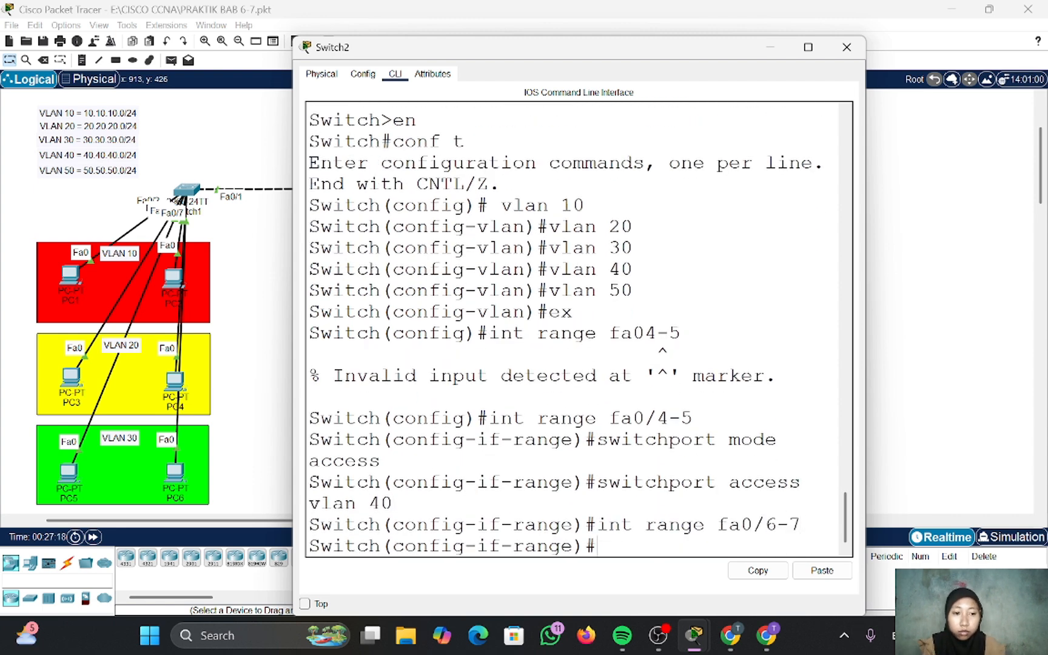
key("Up")
key("Up")
key("Up")
key("Return")
- Assign Switch2's ports fa0/6-7 to access VLAN 50 and exit the interface range
key("Up")
key("Up")
key("Up")
key("BackSpace")
key("BackSpace")
type("5-")
key("Return")
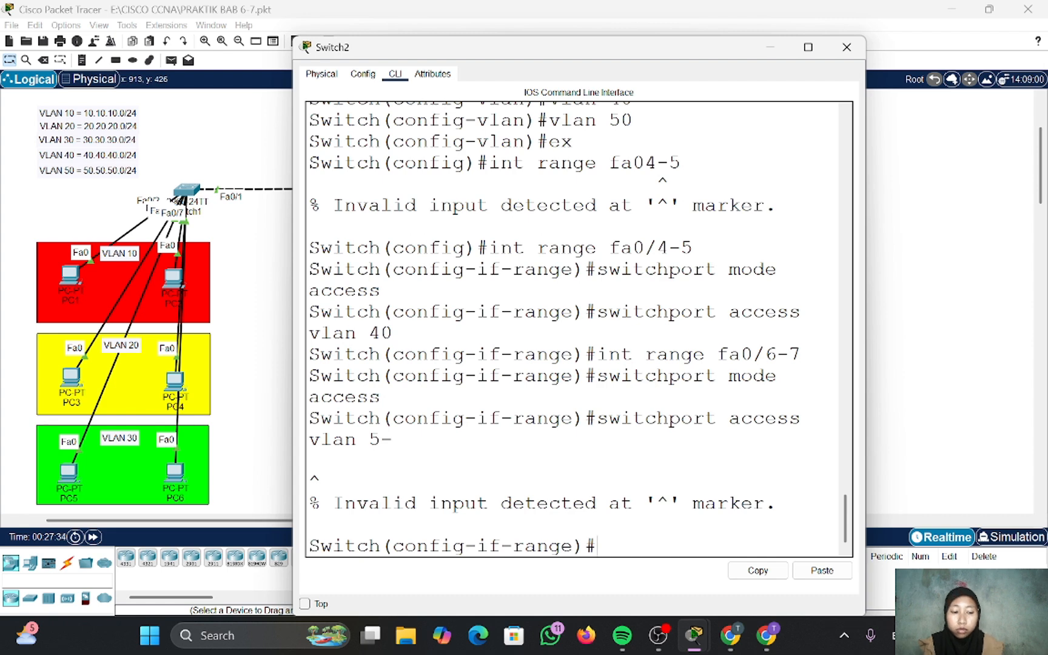
key("Up")
key("BackSpace")
type("0")
key("Return")
type("ex")
key("Return")
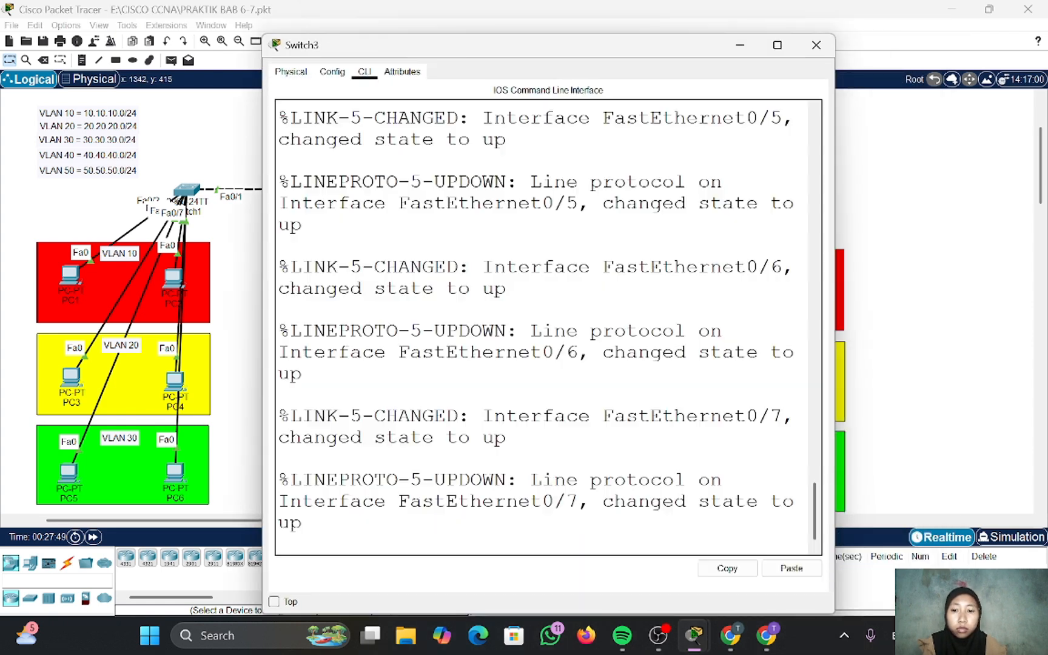
- Enter privileged mode and global configuration mode in Switch3's command line
type("en")
key("Return")
type("conf t")
key("Return")
- Create VLANs 10, 20, 30, 40 and 50 on Switch3 and return to global configuration mode
type("vlan 10")
key("Return")
type("vlan 20")
key("Return")
type("vlan 30")
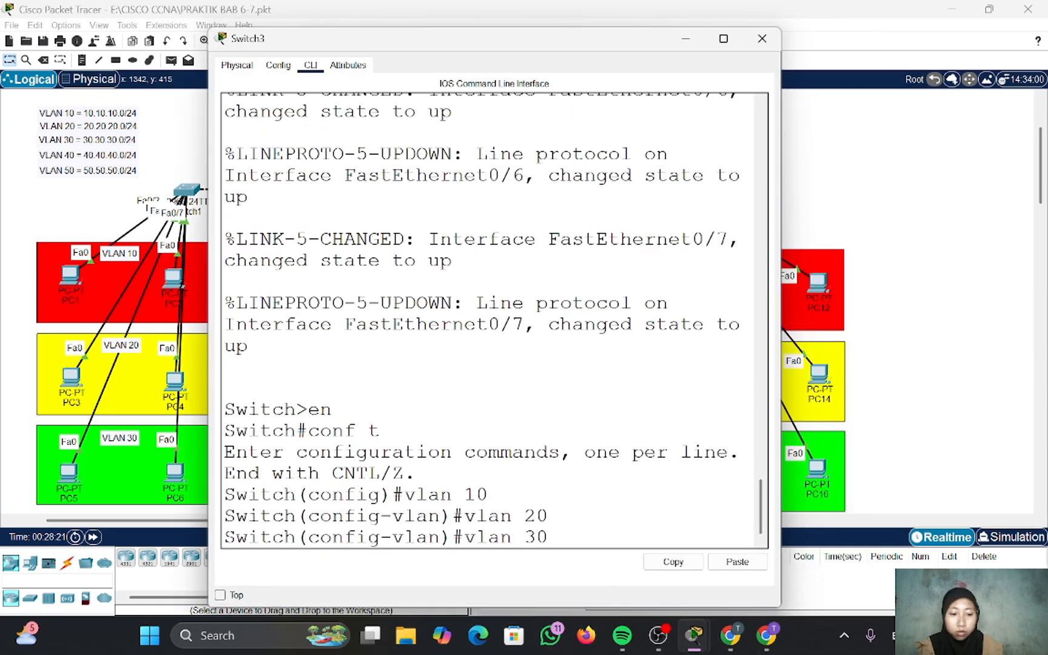
key("Return")
type("vlan 40")
key("Return")
type("vlan 50")
key("Return")
type("ex")
key("Return")
- Configure Switch3's ports fa0/2-3 as access ports in VLAN 10 and exit the interface range
type("int range fa")
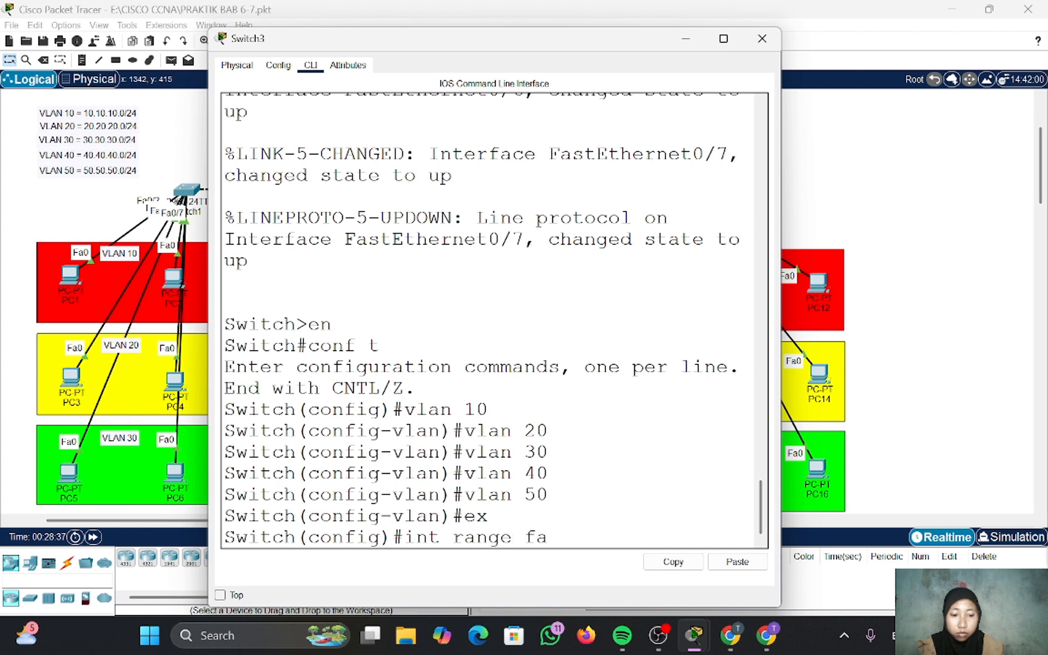
type("0/2-3")
key("Return")
type("switchport mode access")
key("Return")
type("switchport")
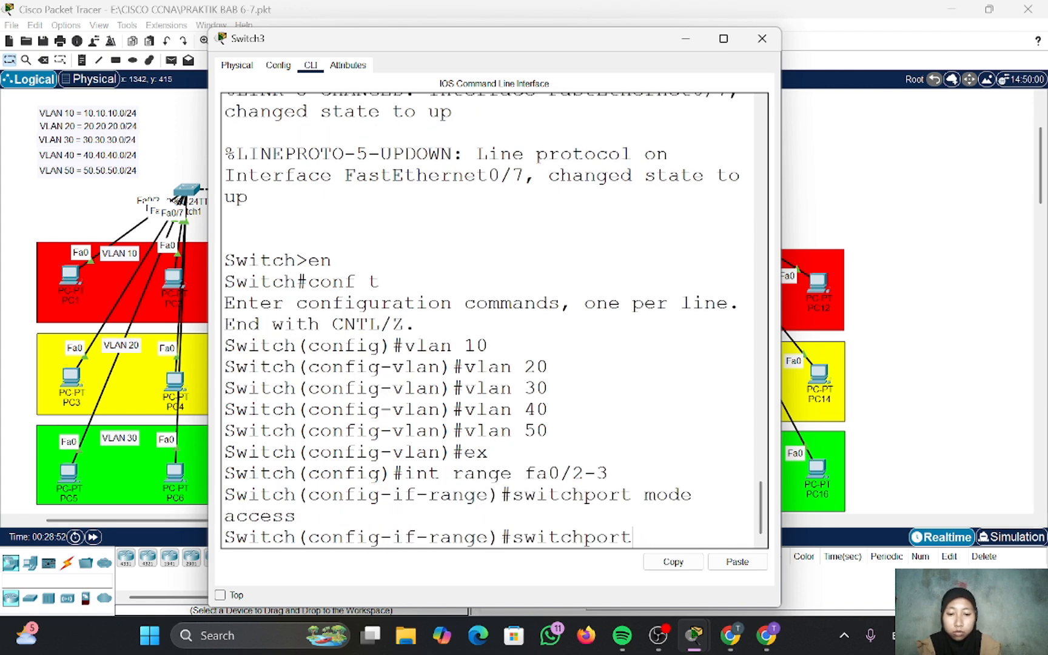
type(" access vlan 10")
key("Return")
type("ex")
key("Return")
- Configure Switch3's ports fa0/4-5 as access ports in VLAN 20 and exit the interface range
type("int range fa0/")
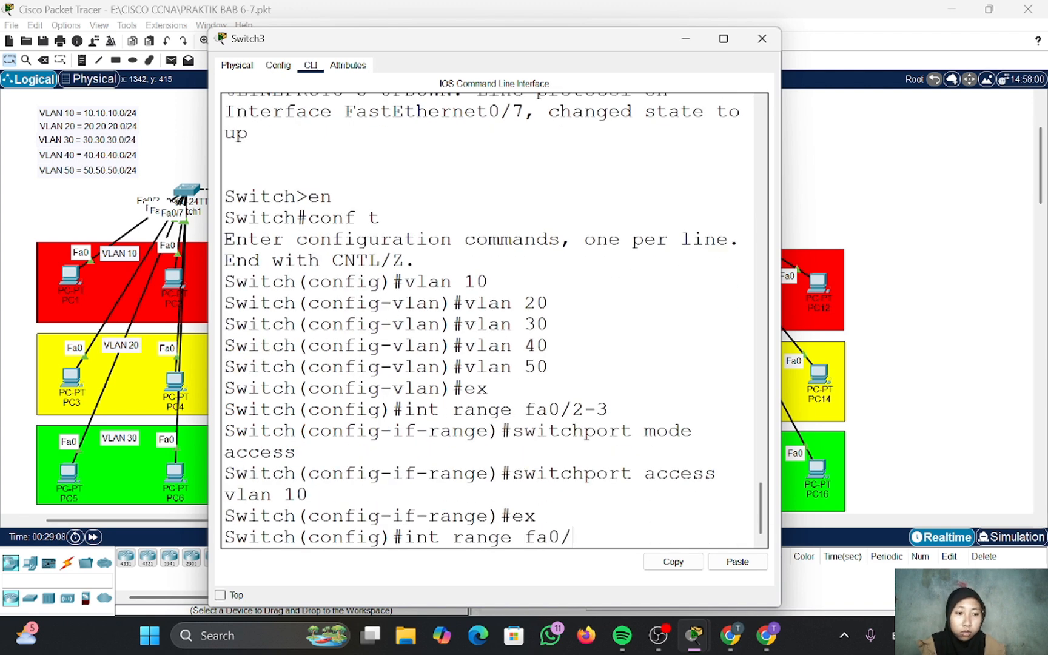
type("4-5")
key("Return")
type("switchport mode access")
key("Return")
type("switchport acce")
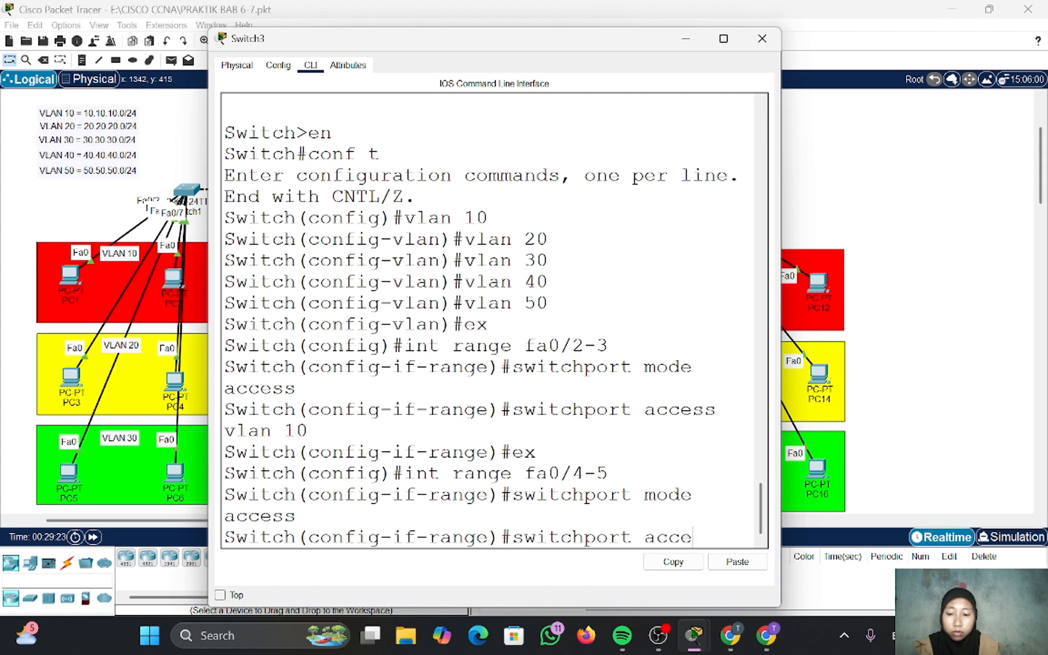
type("ss vlan 20")
key("Return")
type("ex")
key("Return")
- Configure Switch3's ports fa0/6-7 as access ports in VLAN 30, exit the interface range and close the Switch3 window
type("int range fa0/")
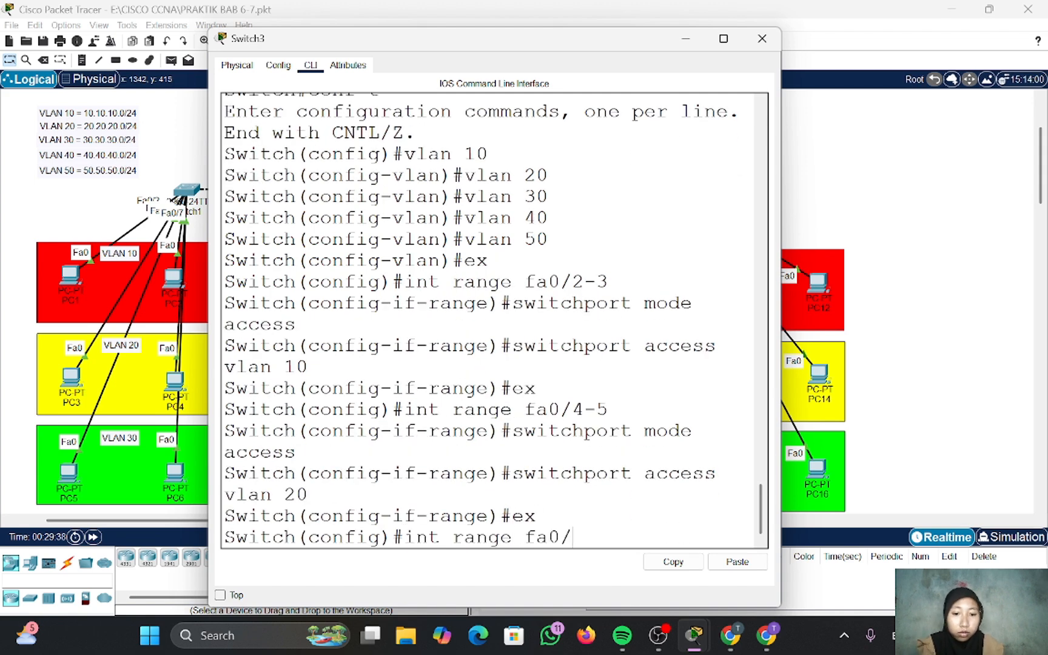
type("6-7")
key("Return")
type("switchport mode access")
key("Return")
type("swi")
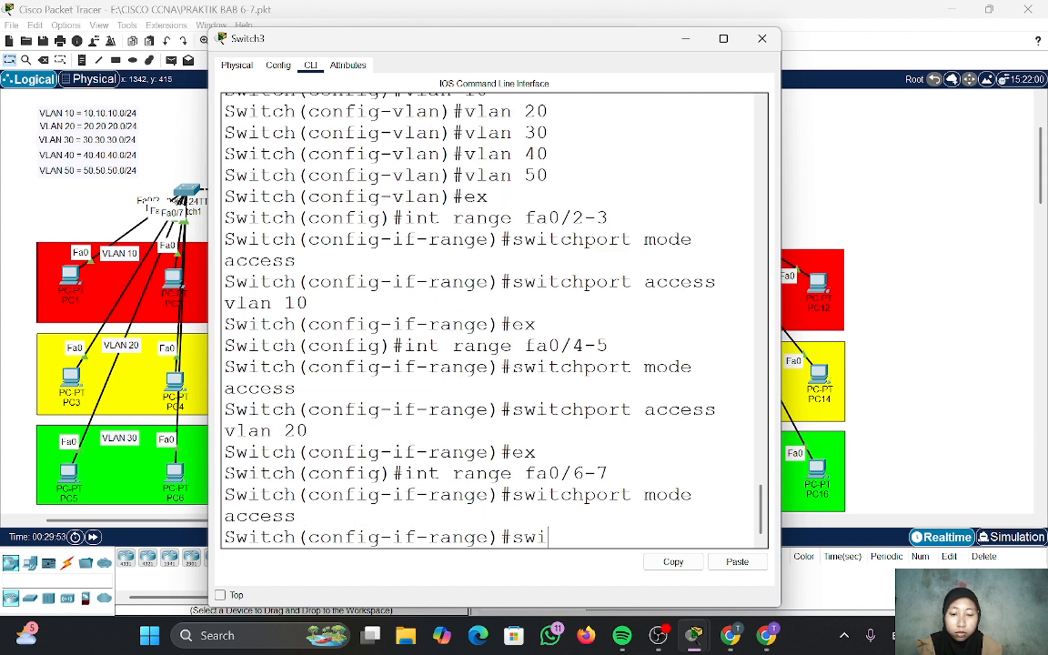
type("tchport access vlan 30")
key("Return")
type("ex")
key("Return")
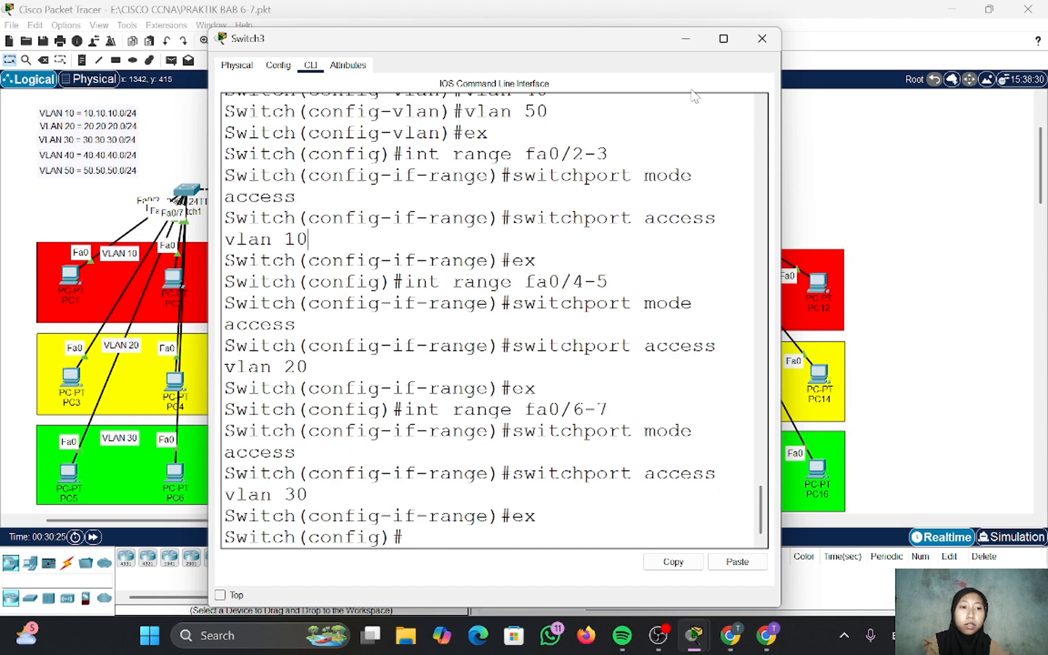
left_click(762, 39)
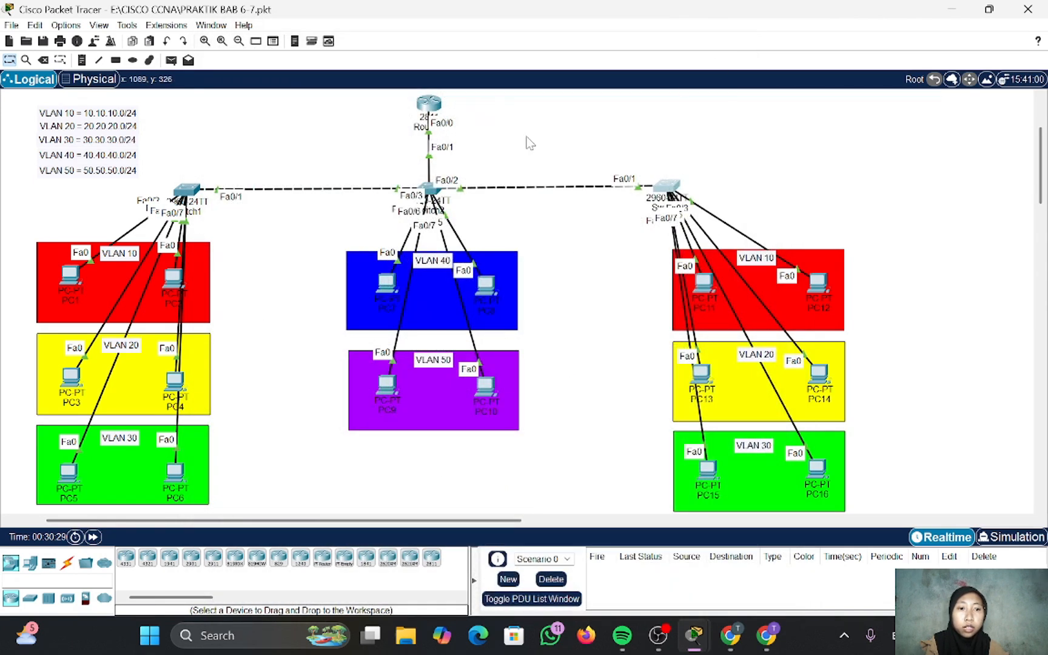
- Set interface fa0/1 on Switch1 to trunk mode
left_click(187, 191)
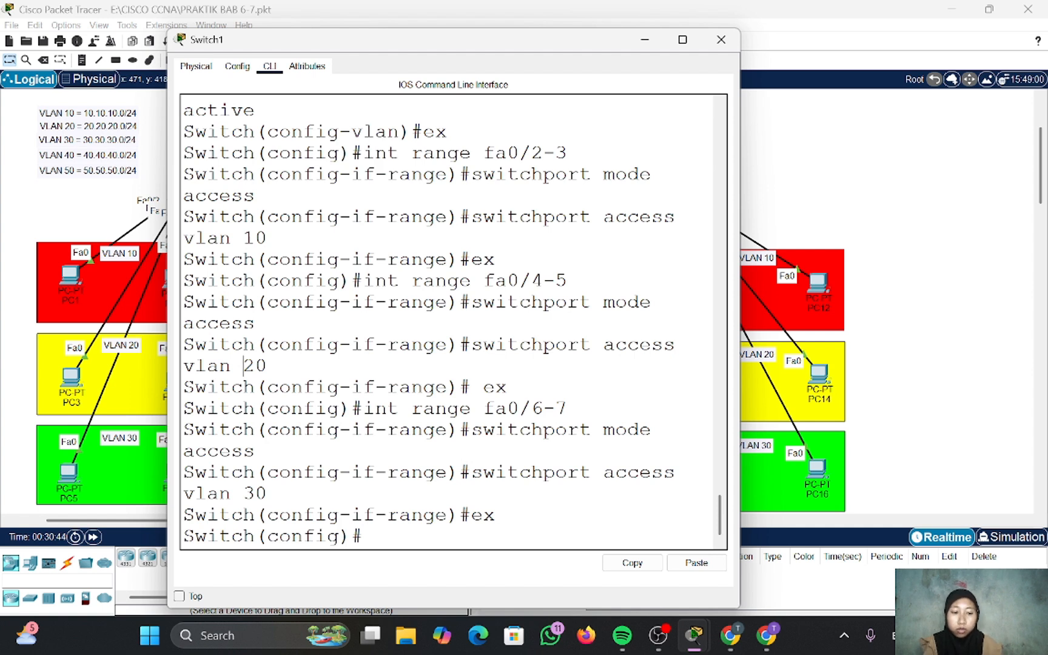
key("Return")
type("int fa0/1")
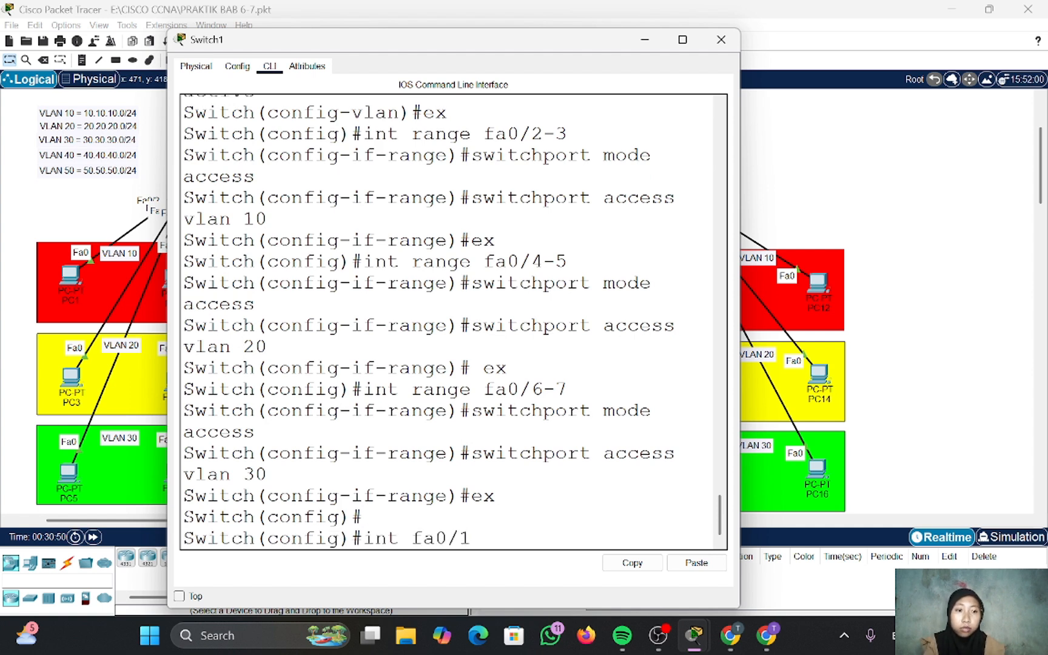
key("Return")
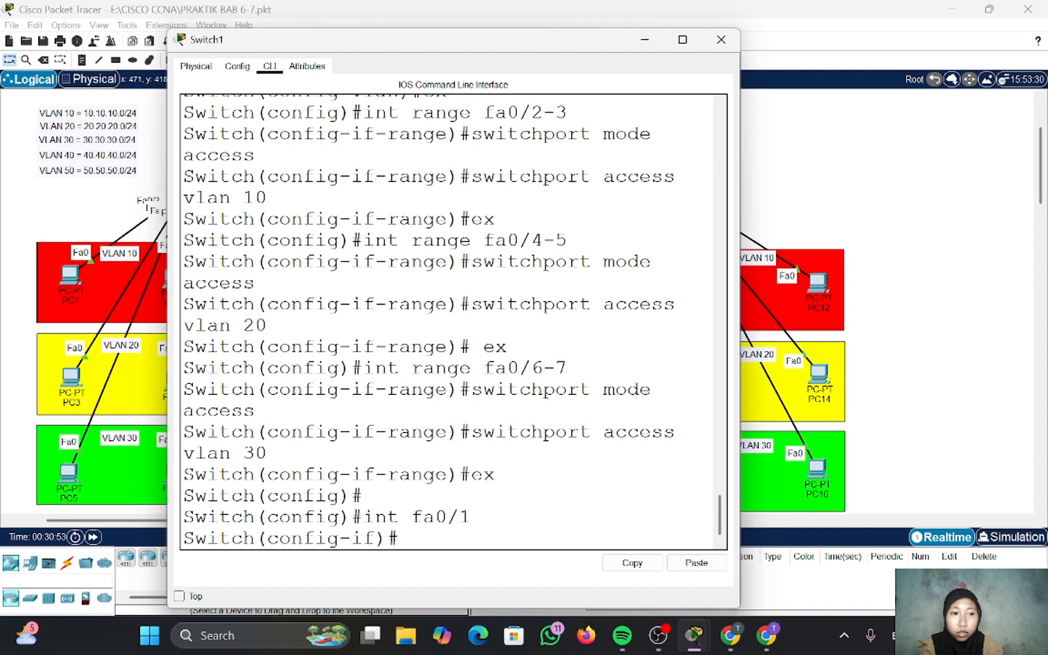
type("switchport mode t")
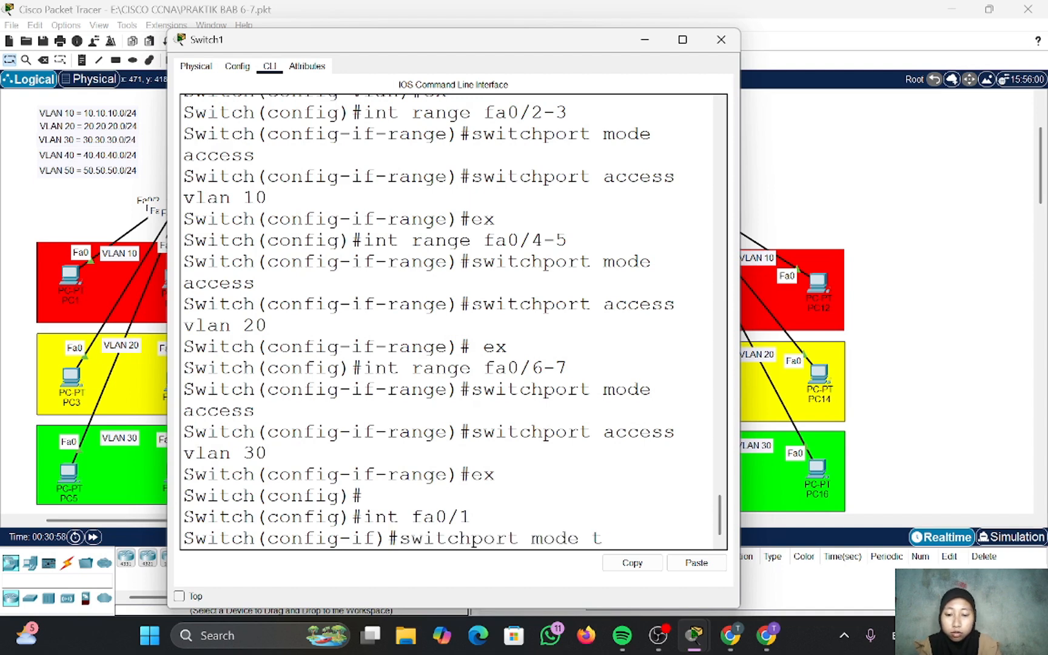
type("runk")
key("Return")
- Try to list Switch1's interfaces from interface configuration mode with "do show interface brief"
type("do")
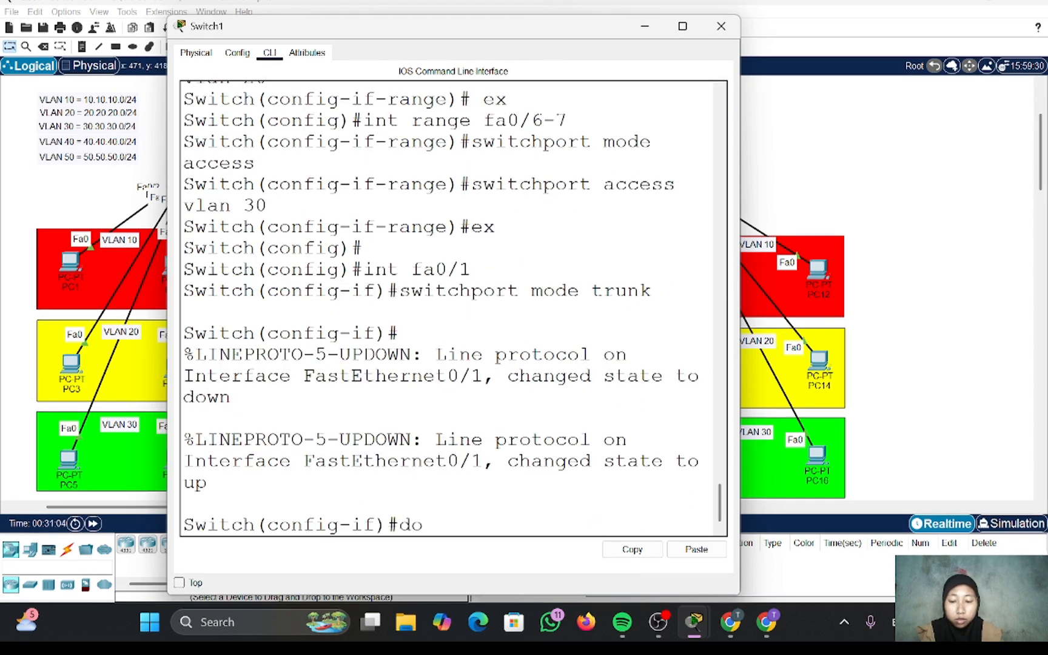
type(" show in")
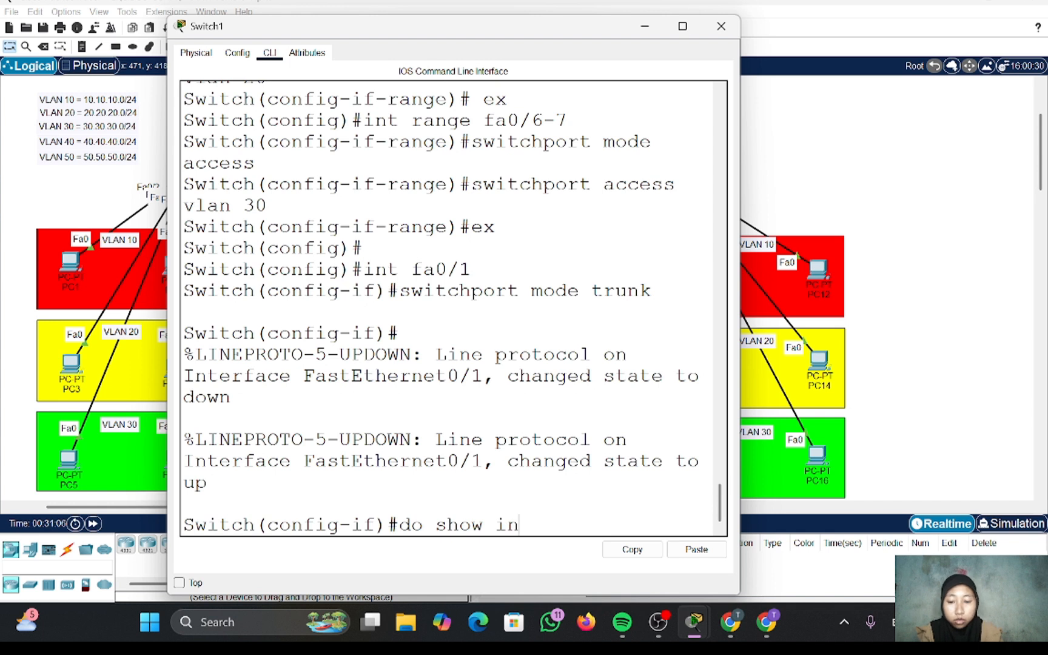
type("terface")
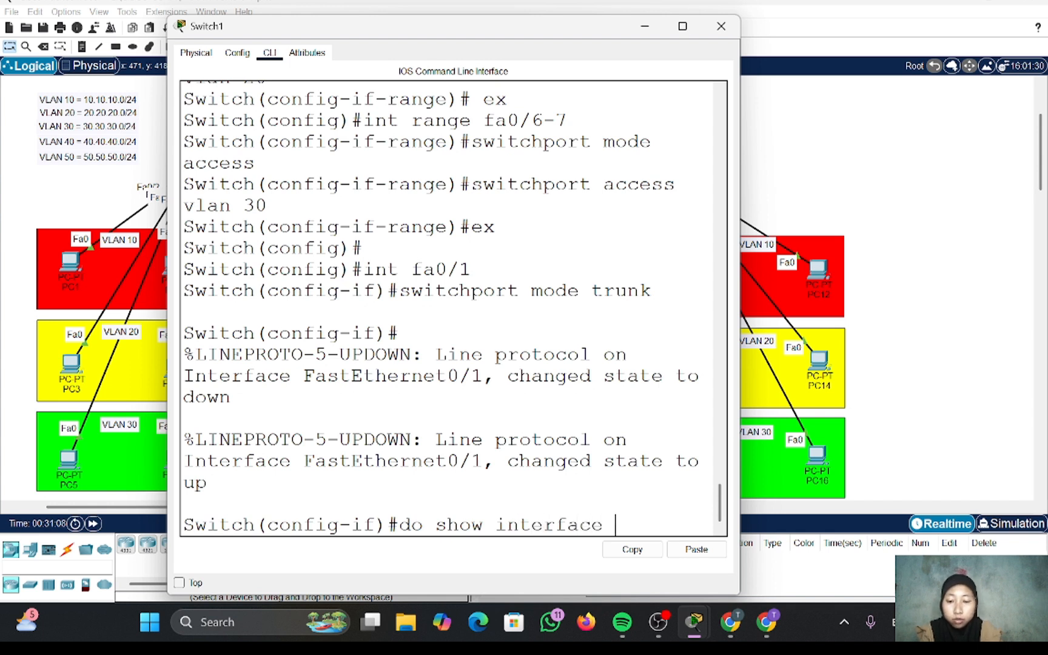
type(" brie")
type("f")
key("Return")
- Display Switch1's trunk status with "do show interface trunk" and close the Switch1 window
key("Up")
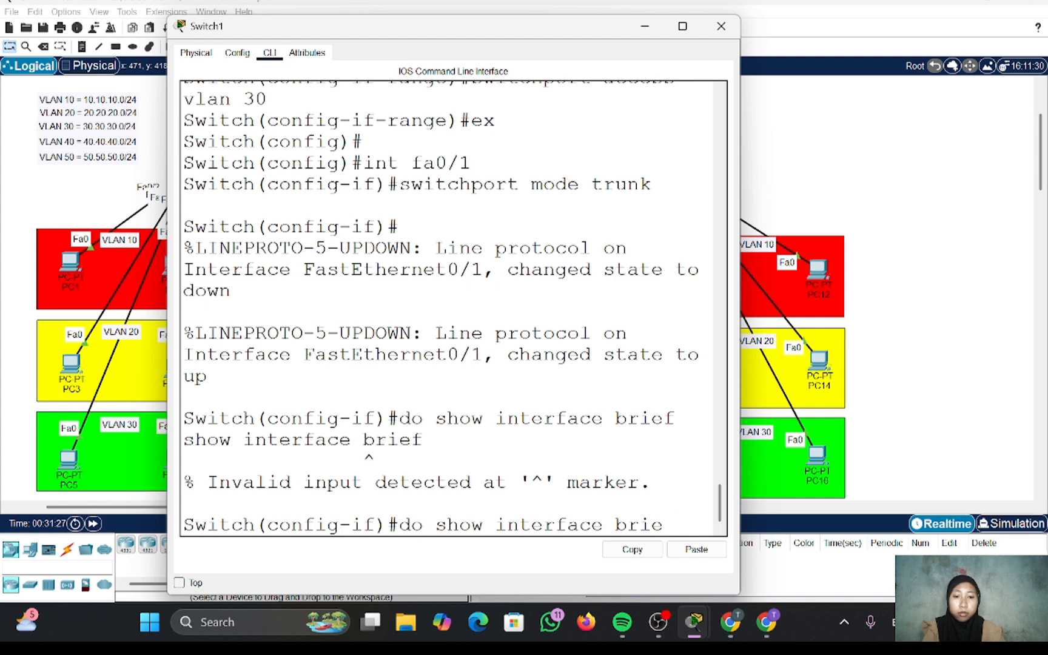
key("BackSpace")
key("BackSpace")
key("BackSpace")
key("BackSpace")
type("tran")
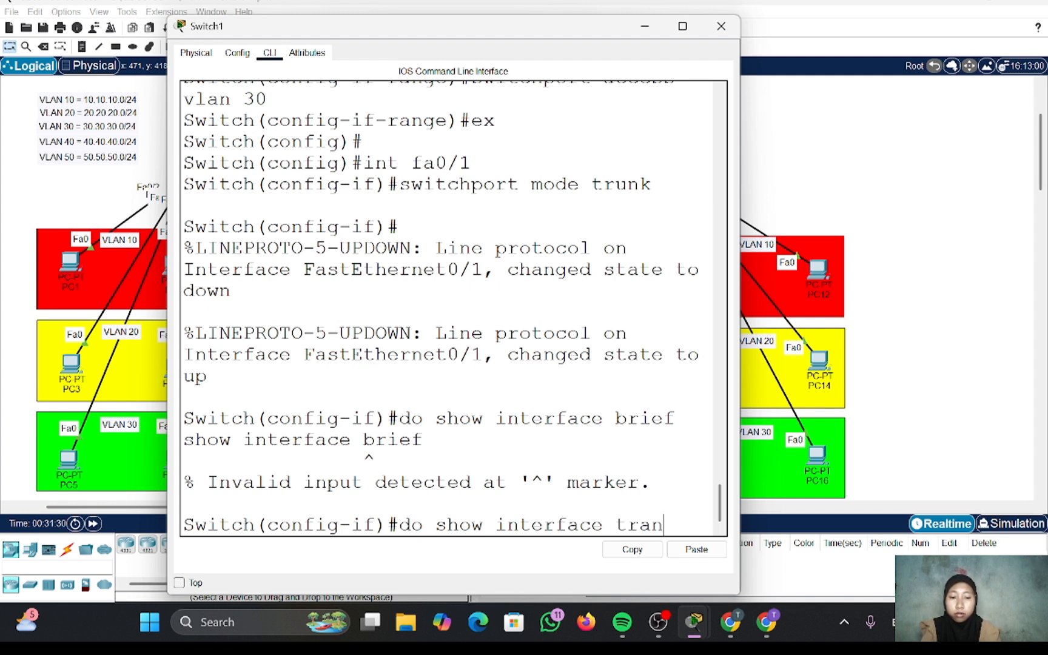
key("BackSpace")
key("BackSpace")
key("BackSpace")
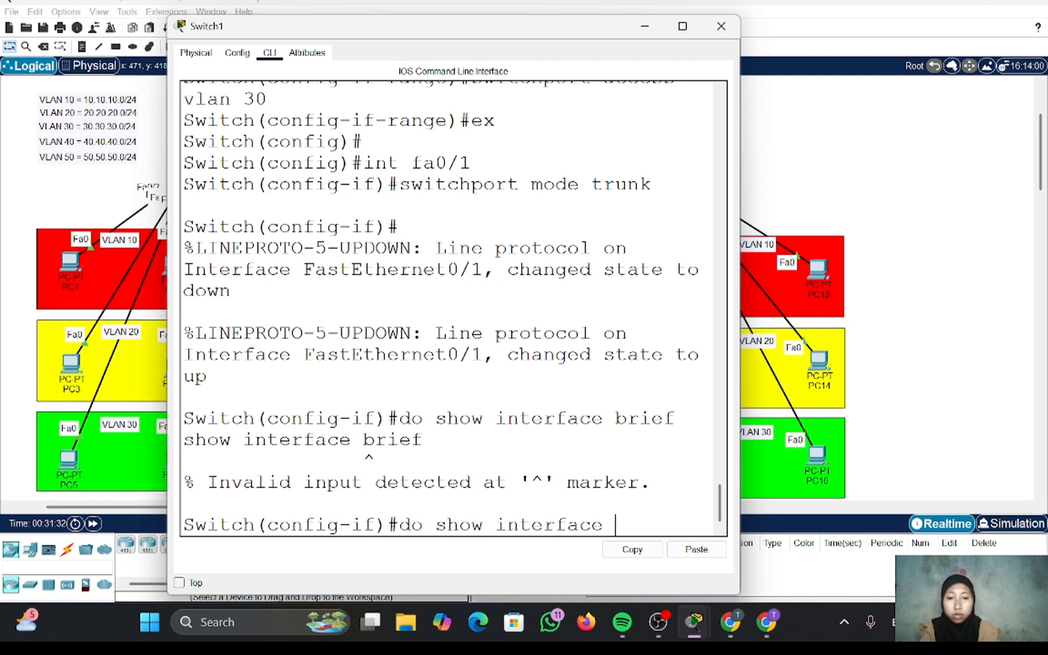
type("trunk")
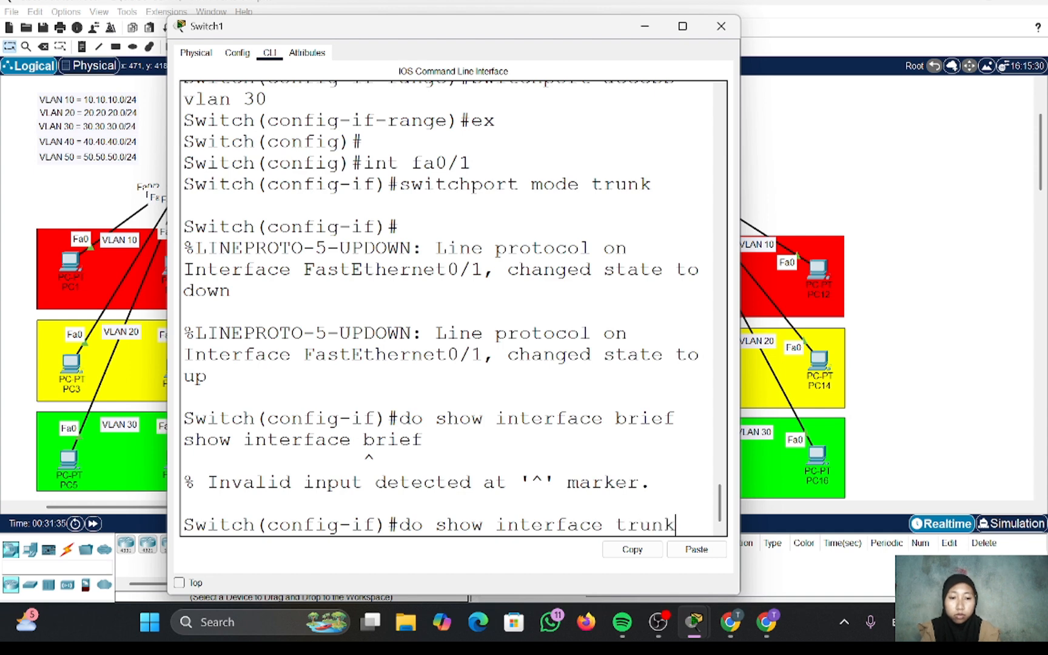
key("Return")
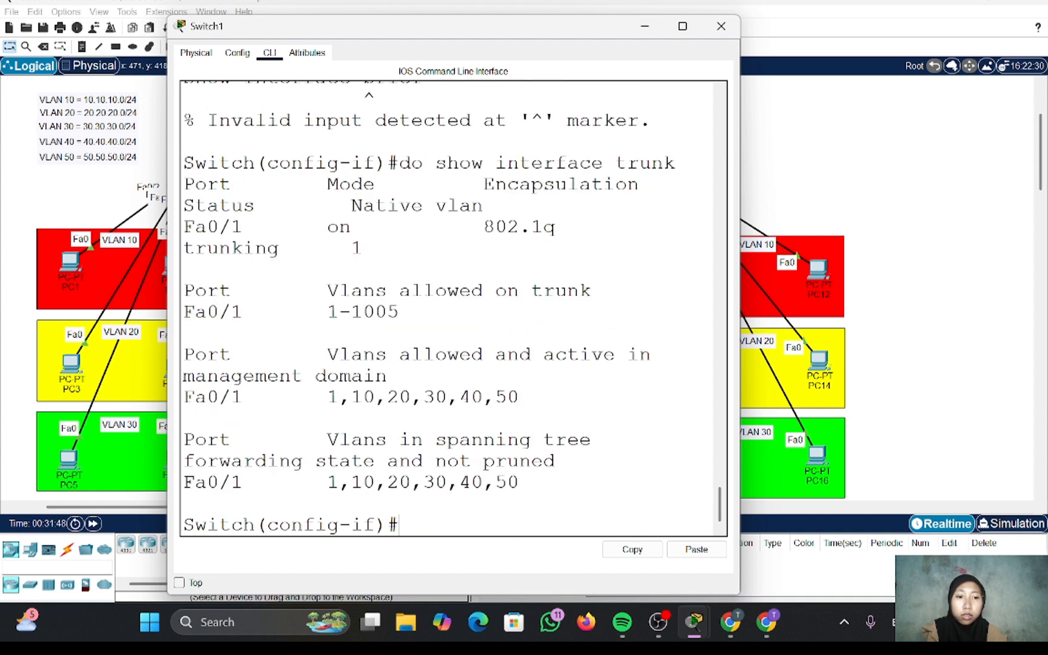
left_click(721, 26)
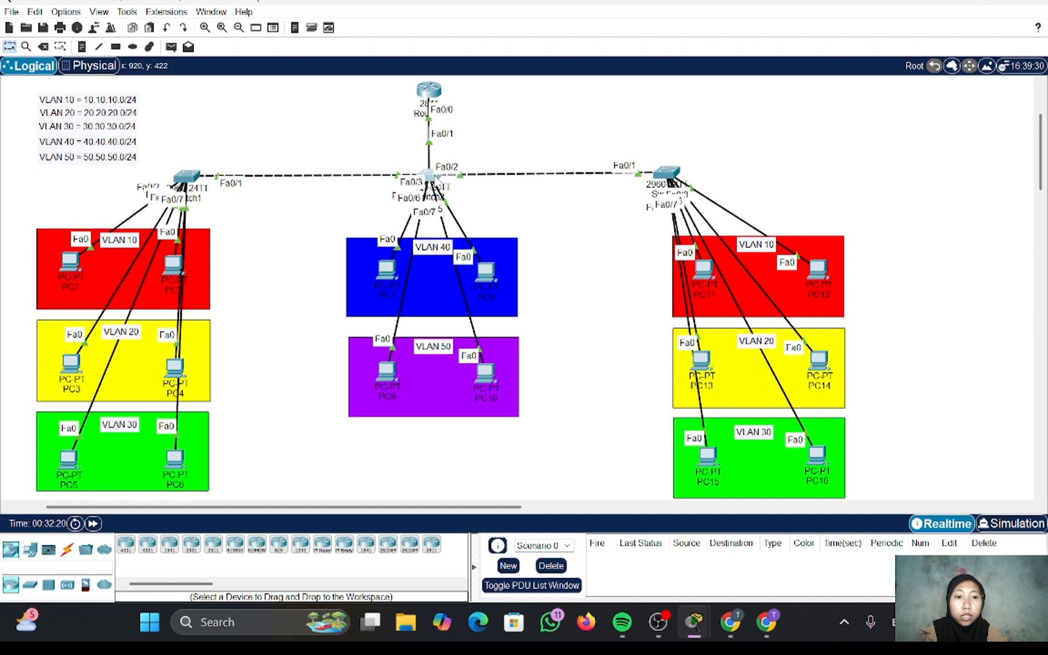
- Set Switch2's interface range fa0/1-3 to trunk mode, exit to global configuration mode and minimize the Switch2 window
left_click(428, 176)
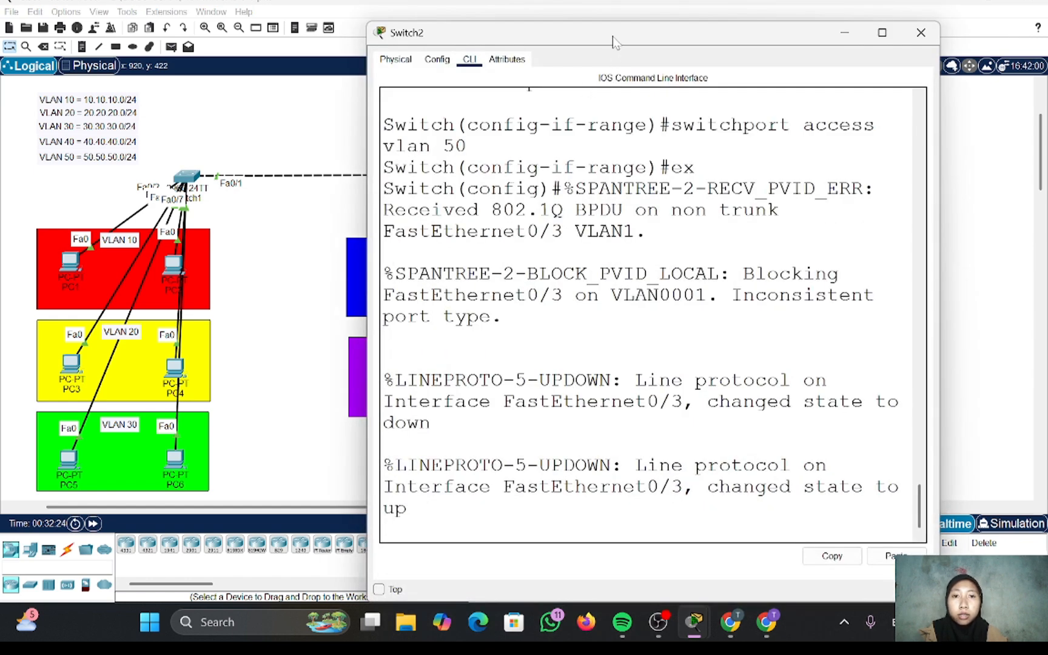
left_click_drag(611, 39, 419, 28)
key("Return")
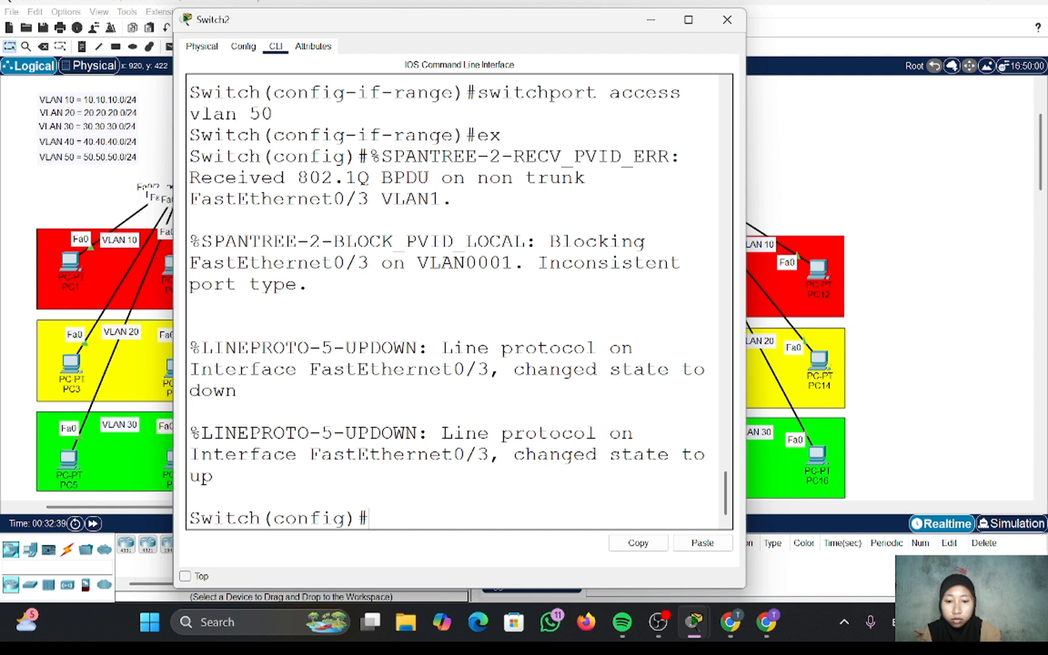
type("int range")
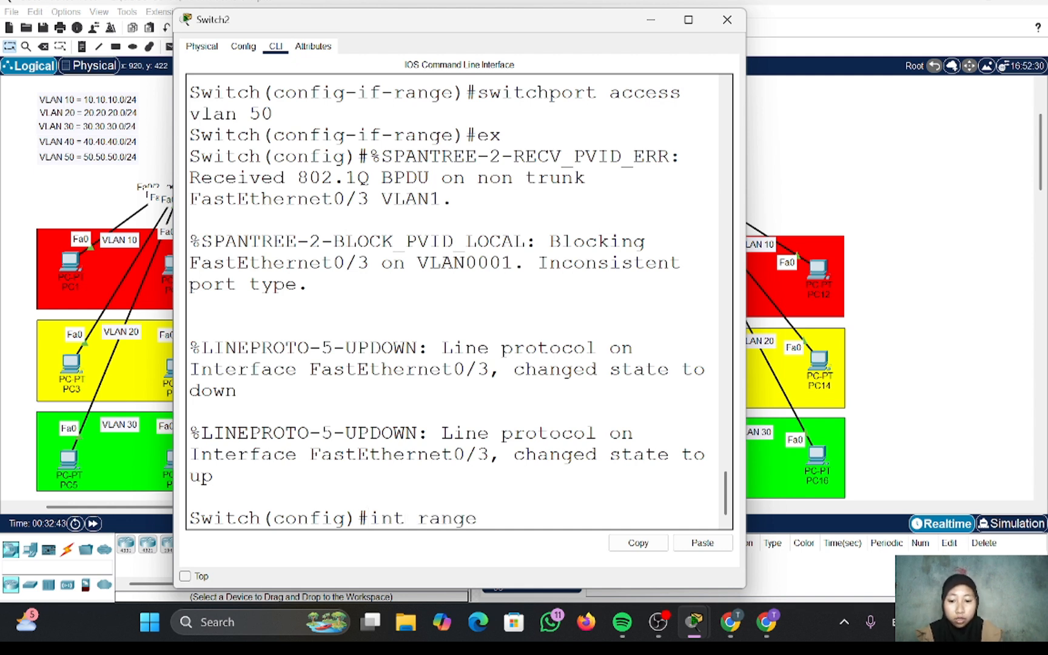
type(" fa0/")
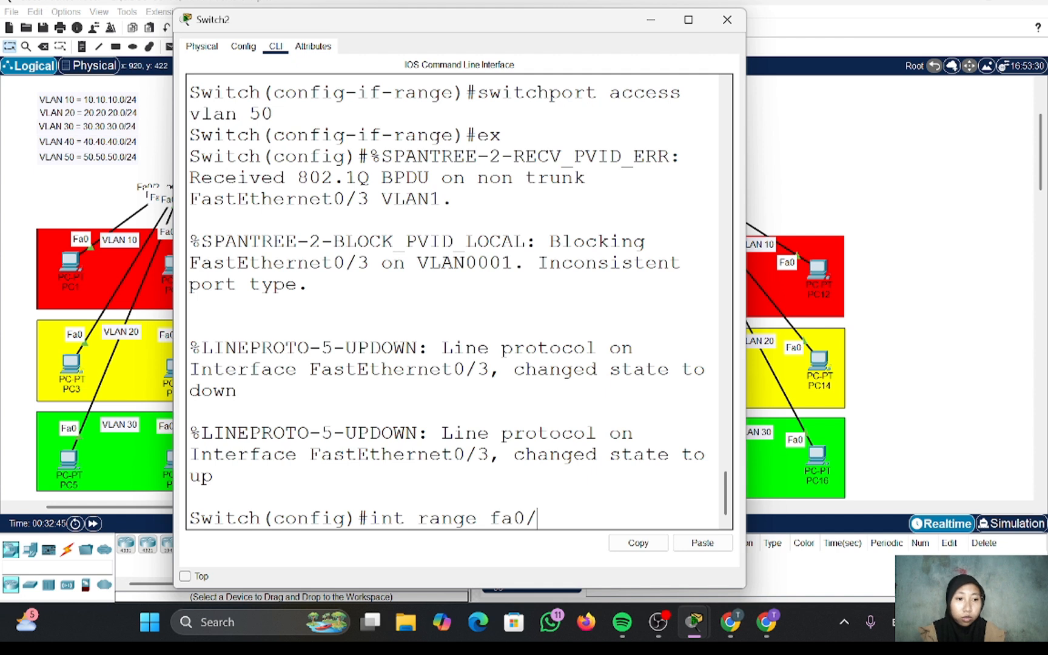
type("1-3")
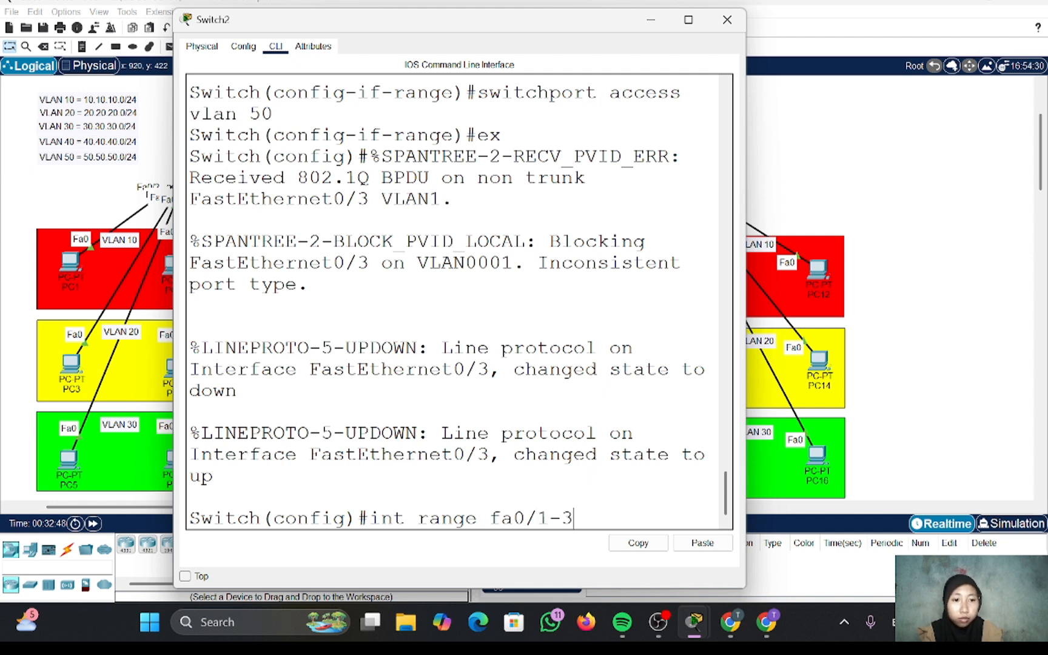
key("Return")
type("sw")
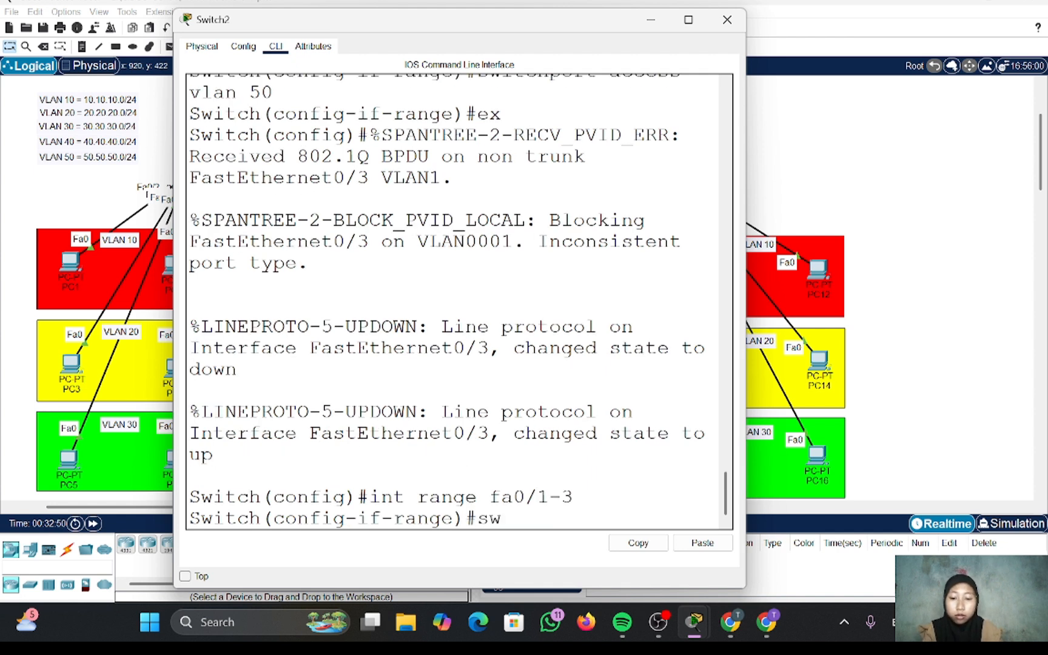
type("itc")
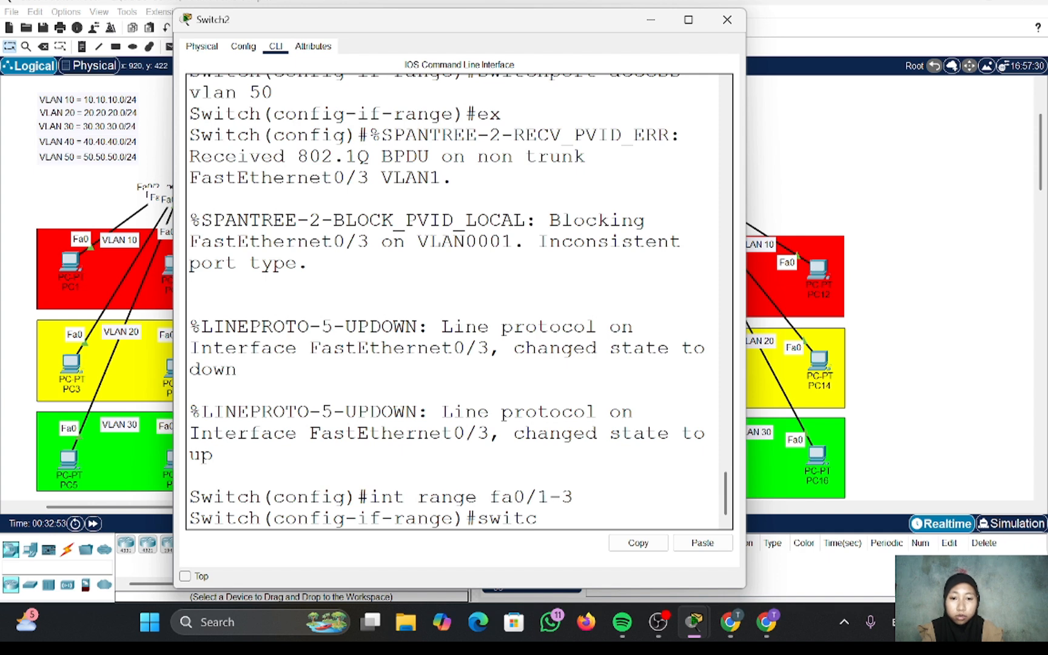
type("hport mode trunk")
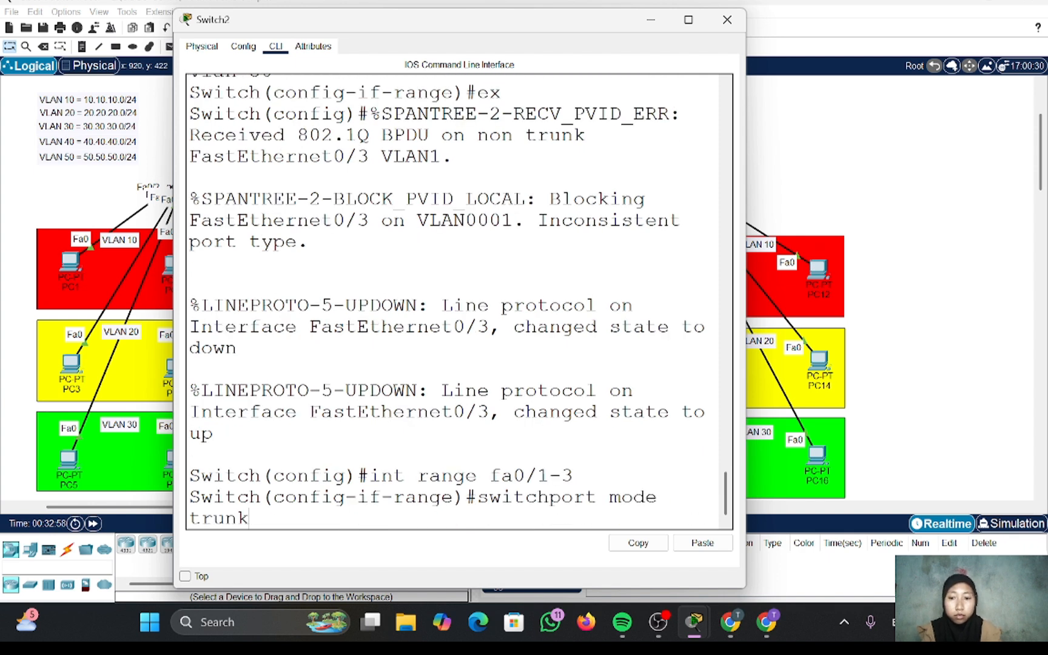
key("Return")
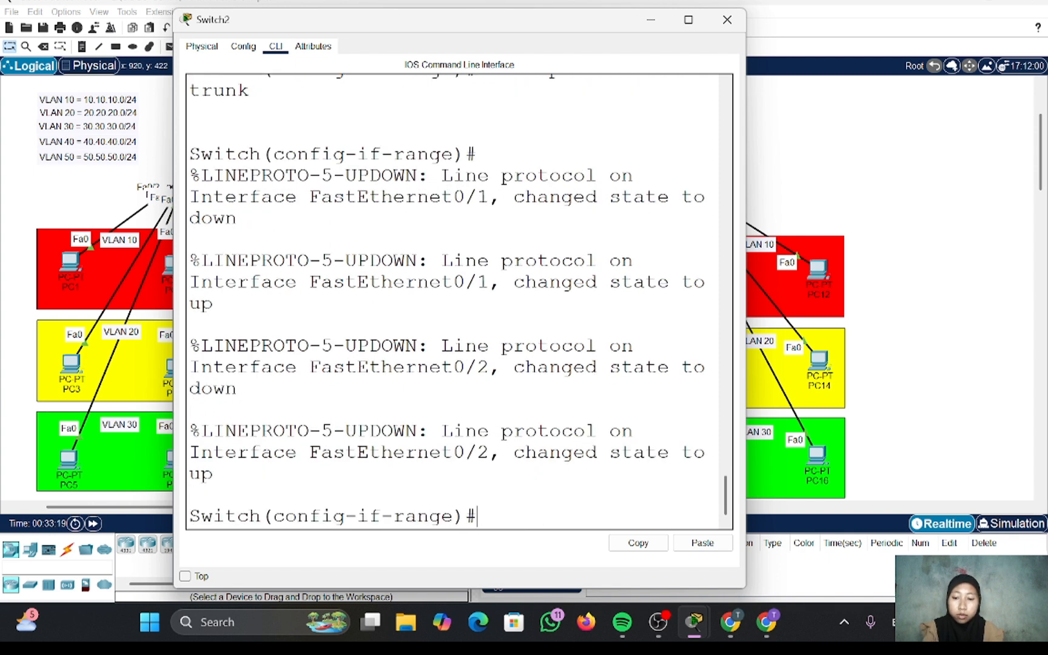
type("ex")
key("Return")
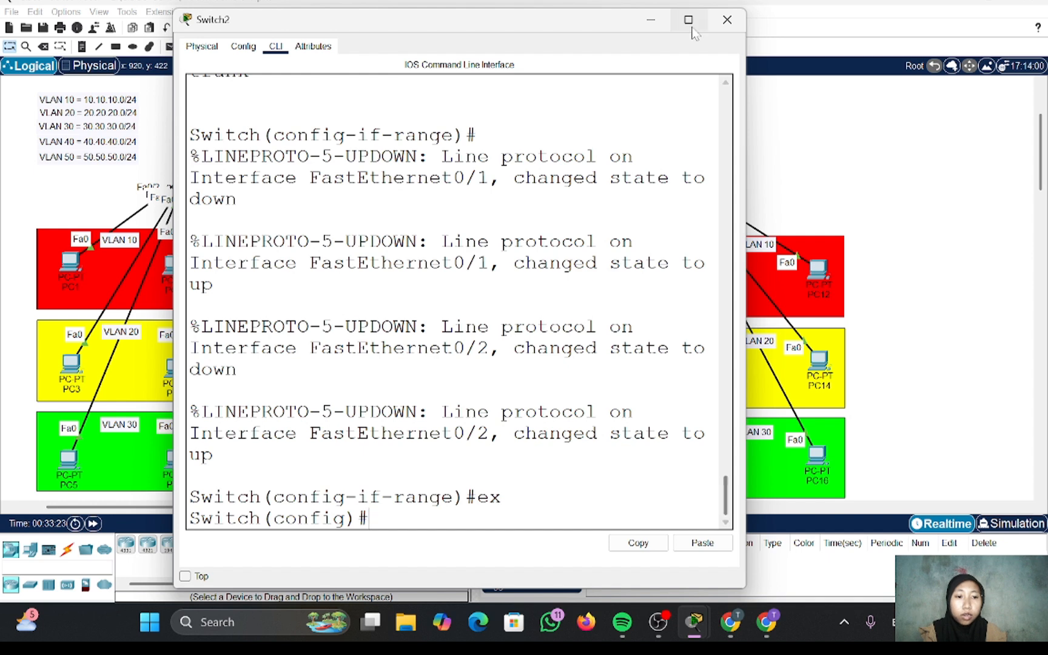
left_click(647, 20)
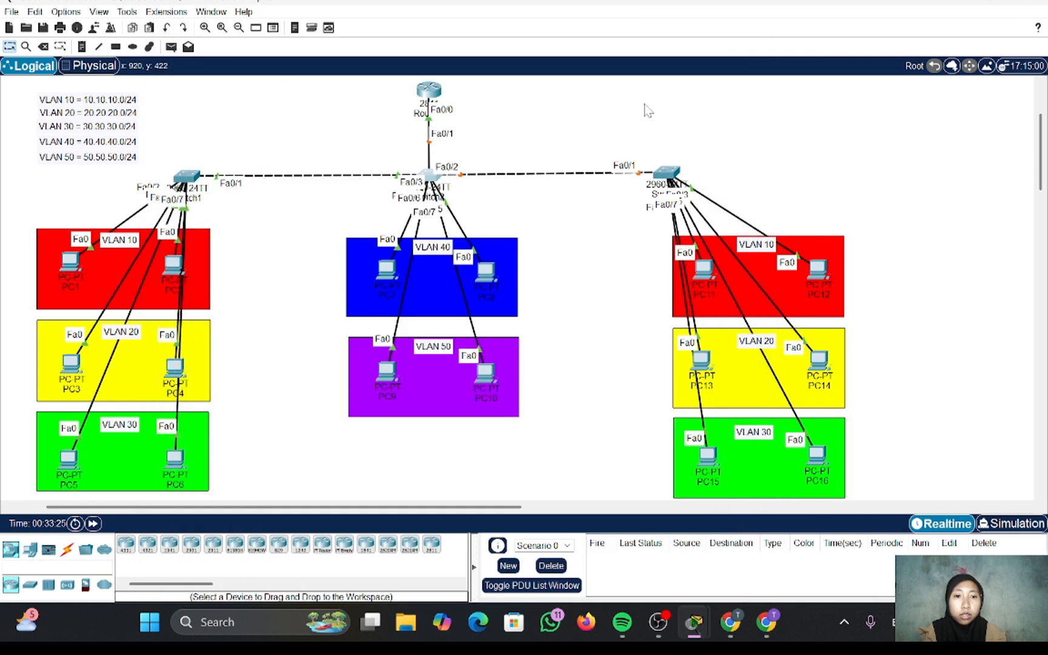
- Open Switch3's command line and set interface fa0/1 to trunk mode
left_click(664, 176)
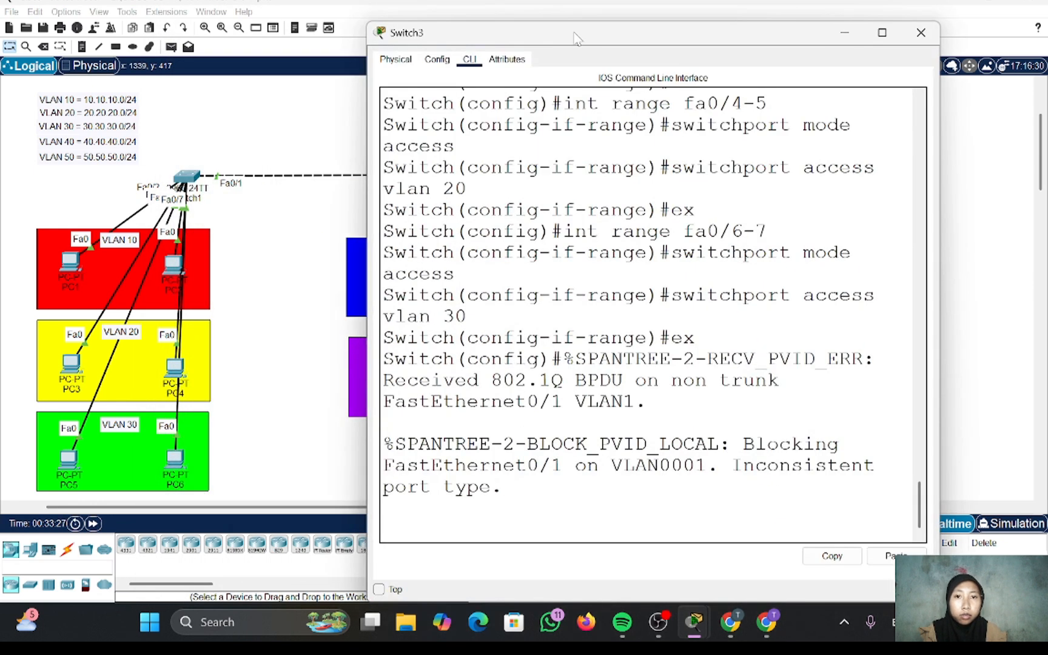
left_click_drag(582, 54, 464, 23)
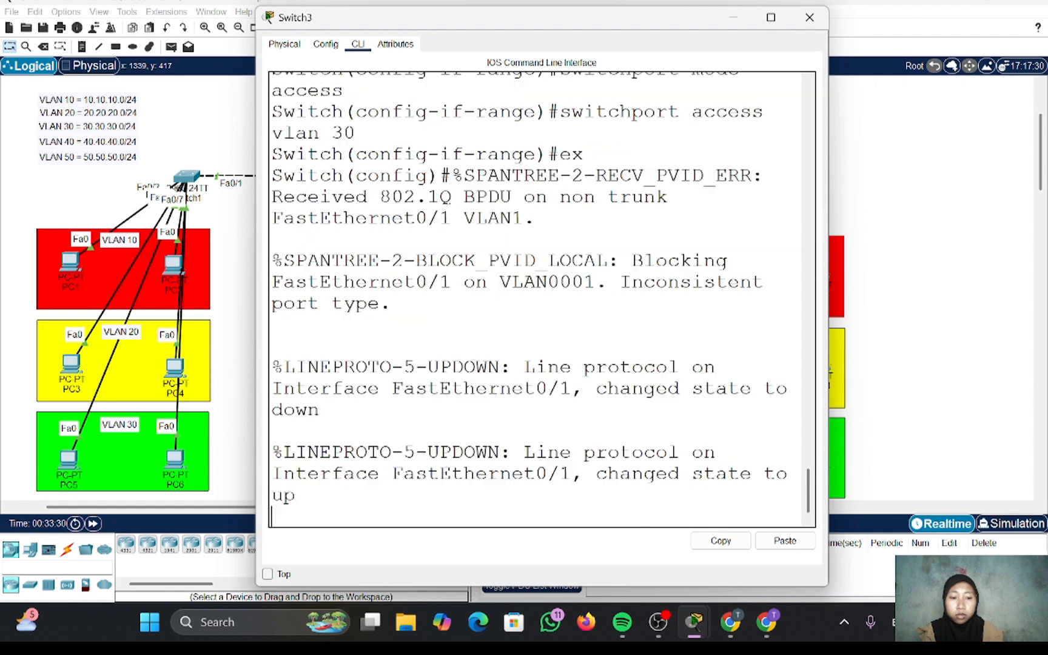
key("Return")
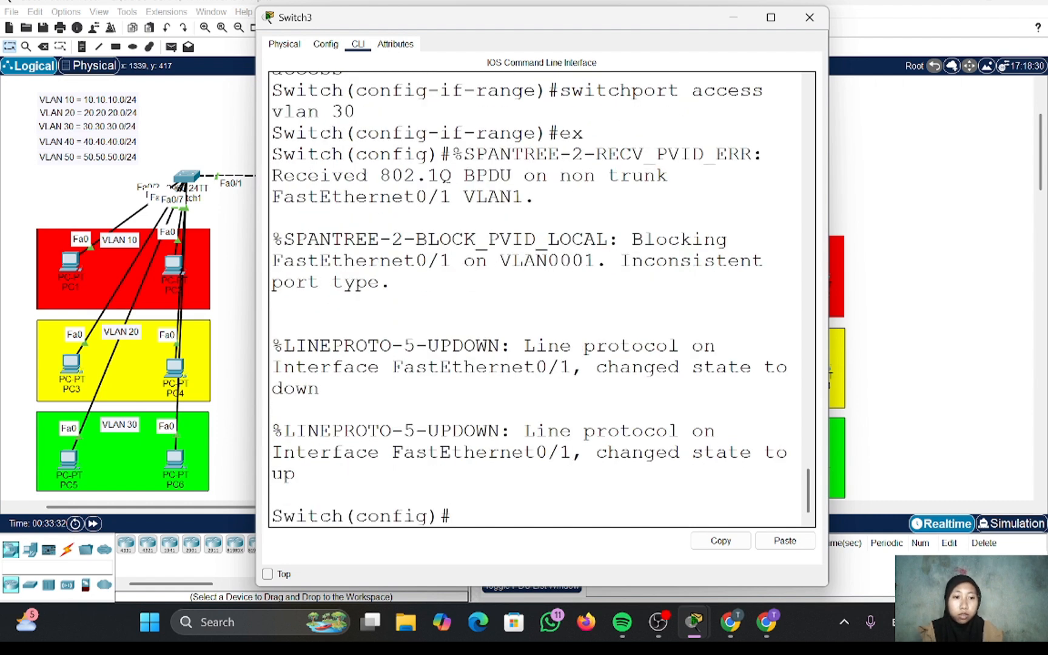
type("int")
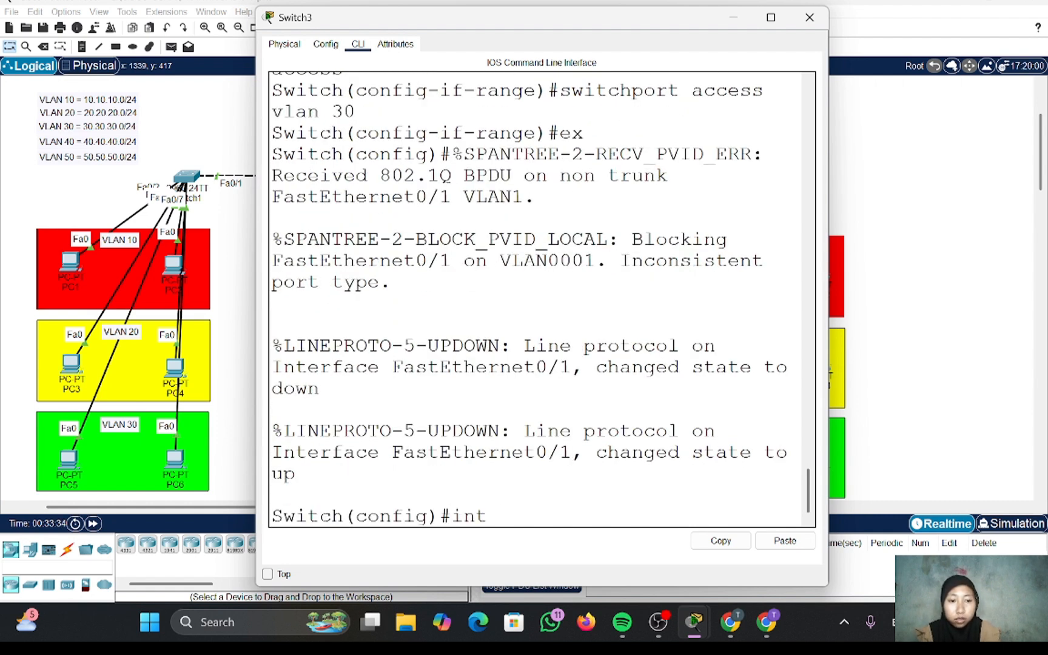
type(" fa0/1")
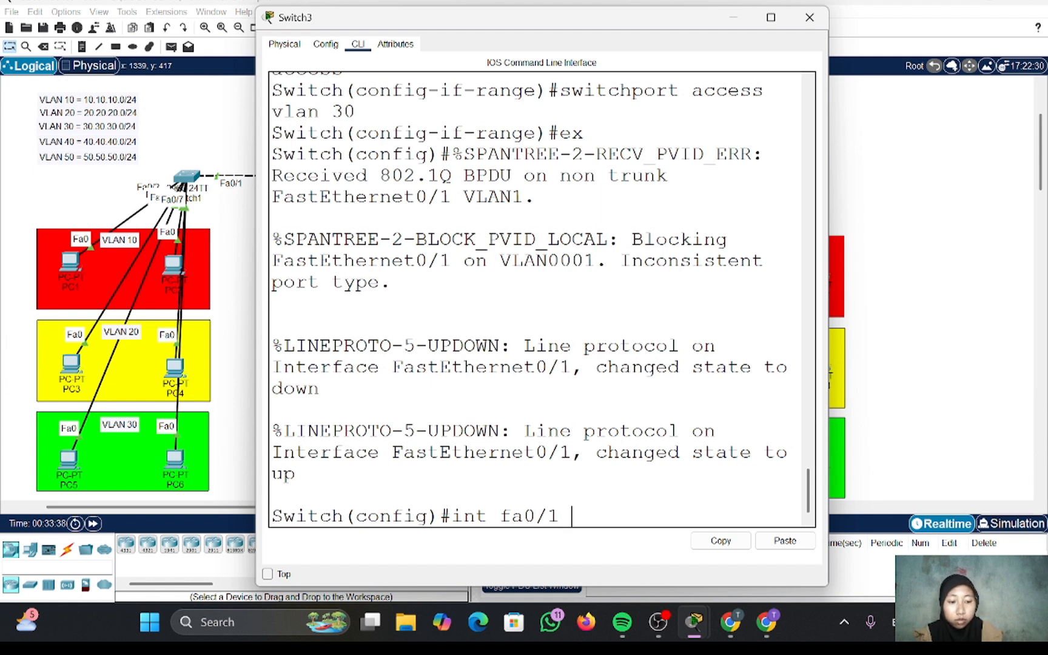
key("Return")
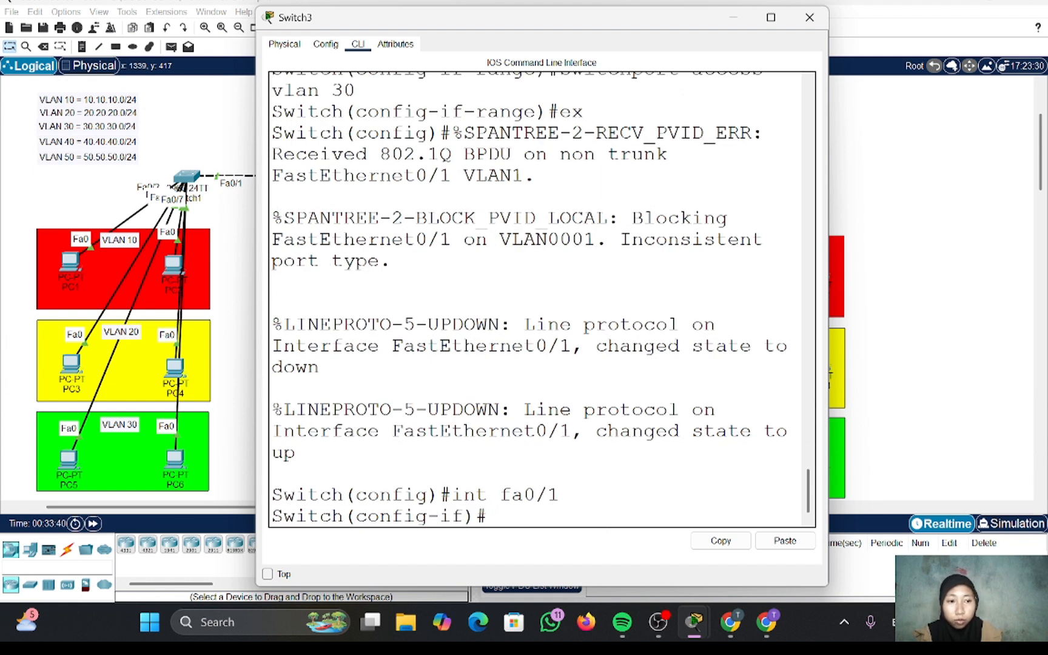
type("switchport mode tr")
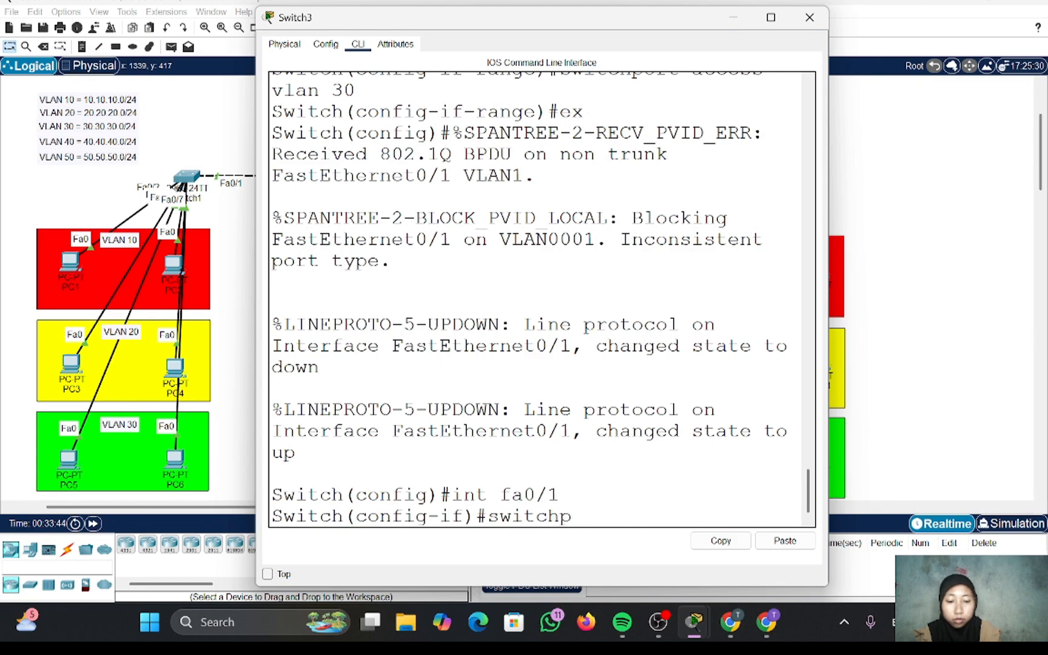
type("unk")
key("Return")
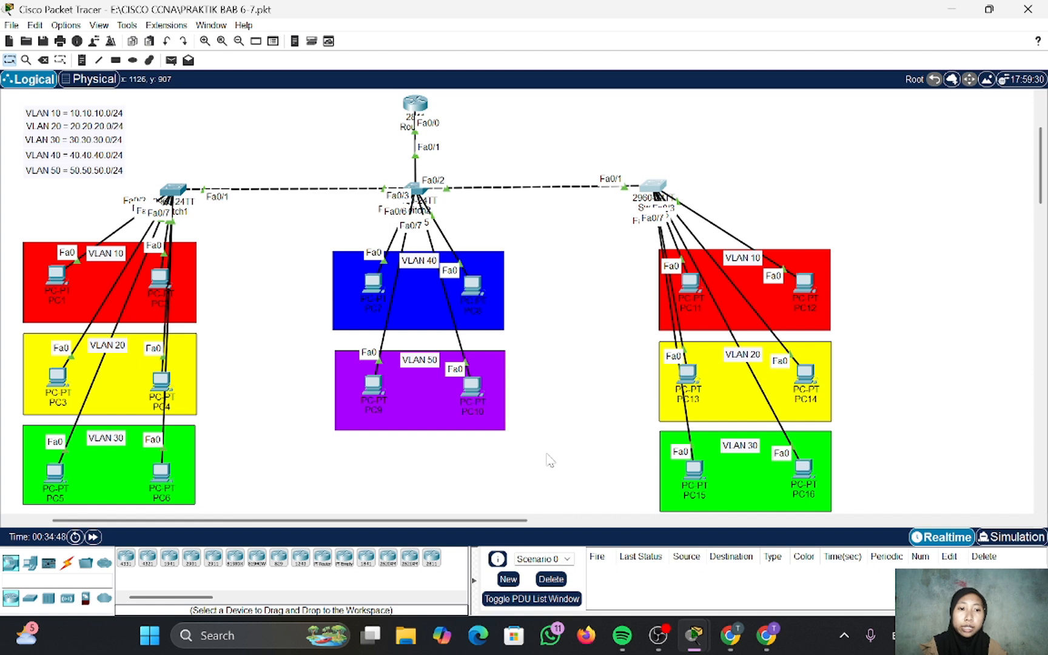
- Switch PC1's IP configuration to DHCP and close the PC1 window once it has an address
left_click(55, 280)
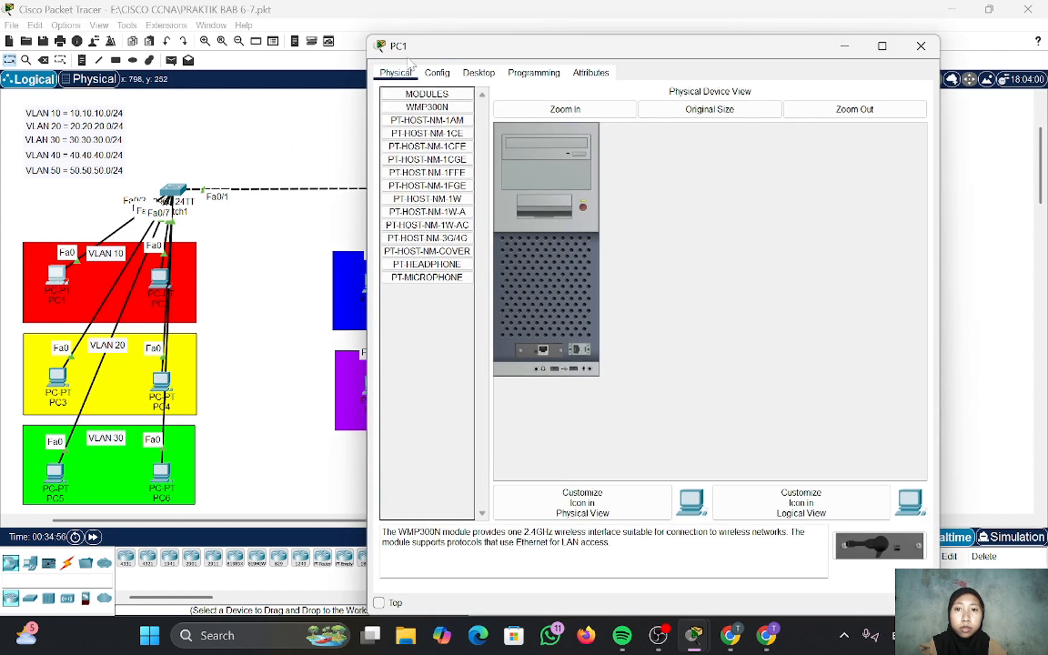
left_click(481, 75)
left_click(411, 152)
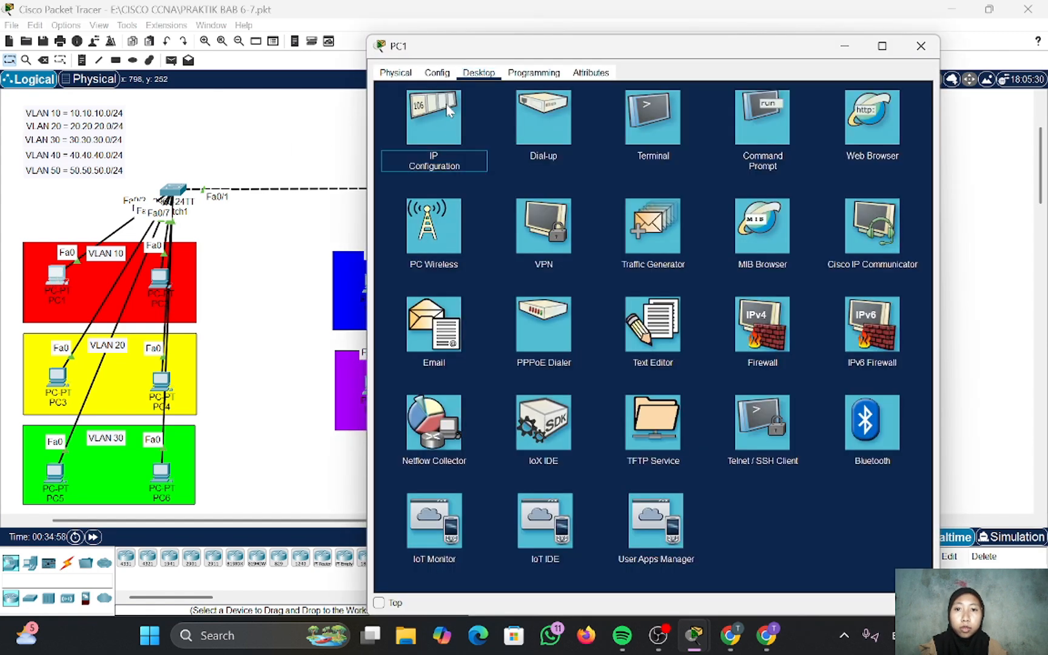
left_click(392, 141)
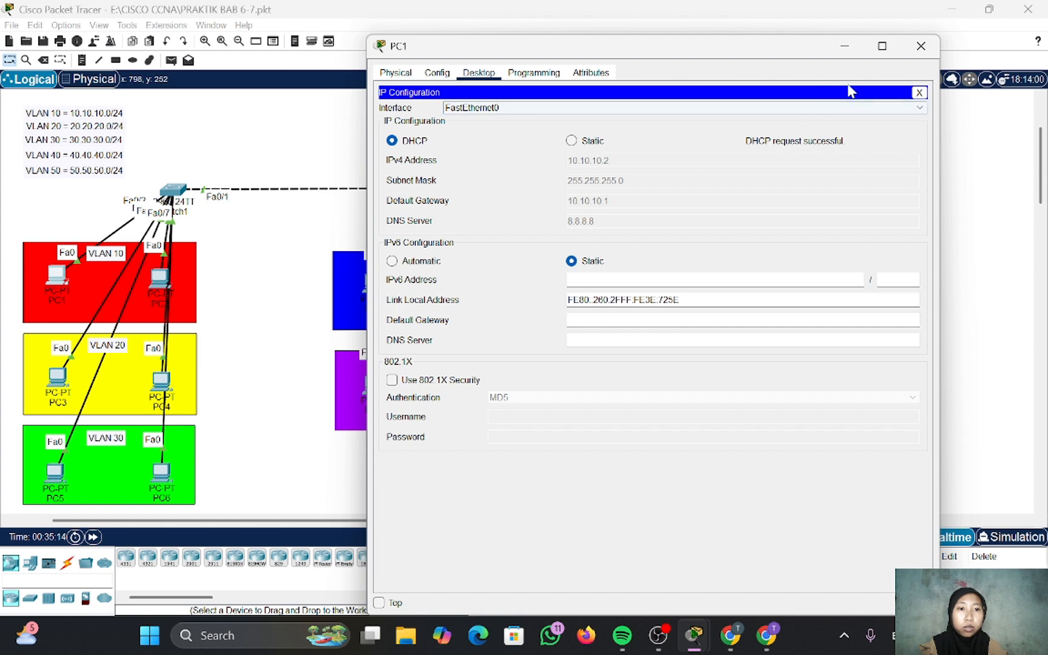
left_click(913, 50)
- Switch PC7's IP configuration in VLAN 40 to DHCP and close the PC7 window
left_click(373, 284)
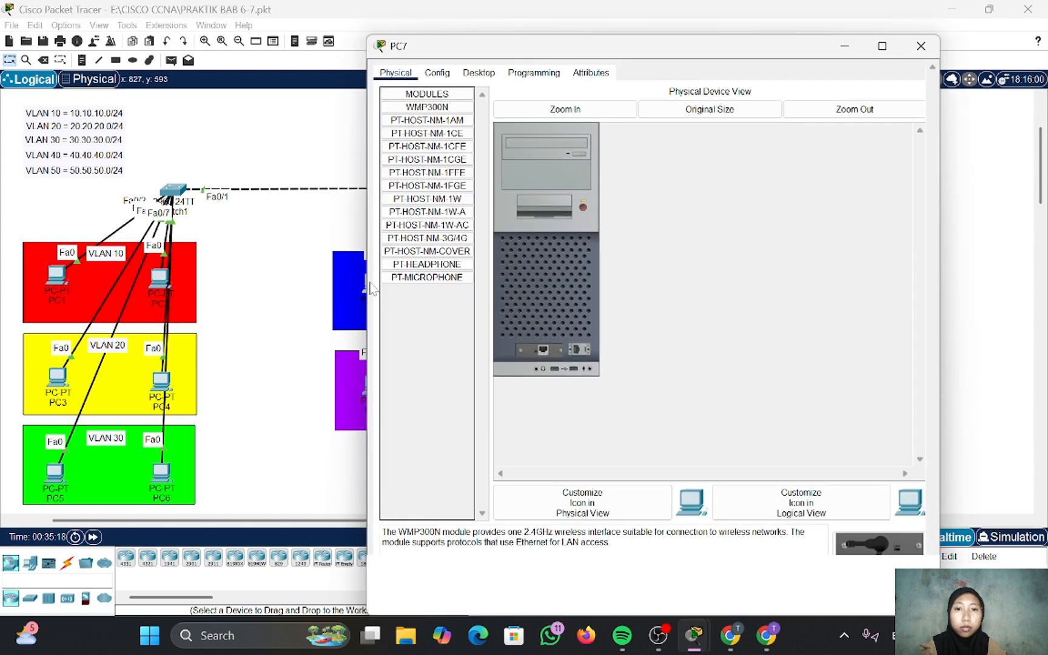
left_click(479, 73)
left_click(425, 112)
left_click(392, 140)
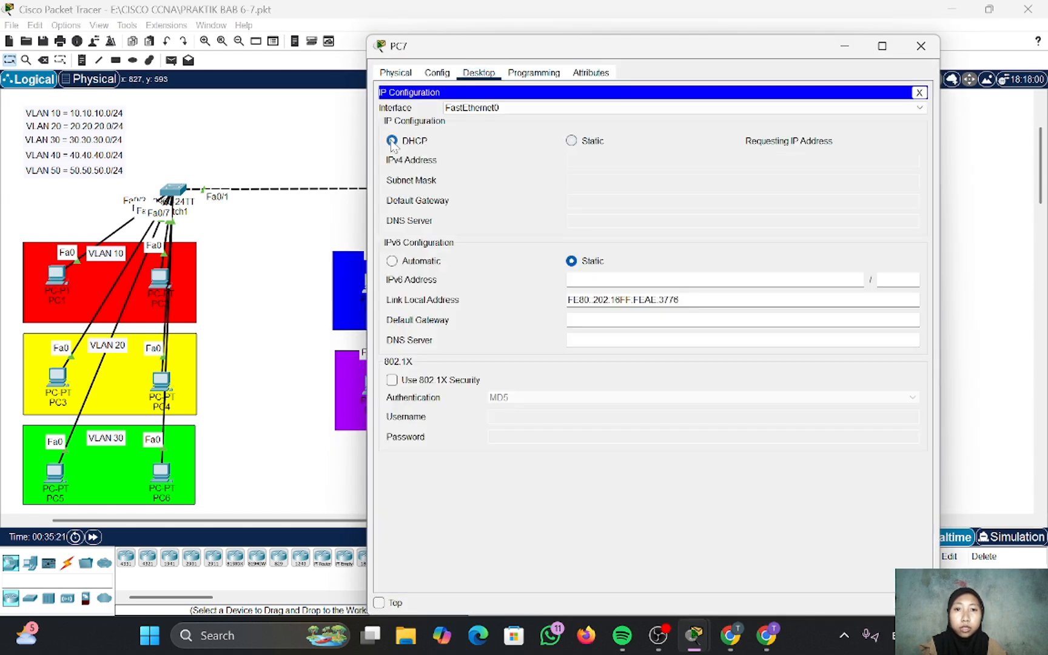
left_click(921, 46)
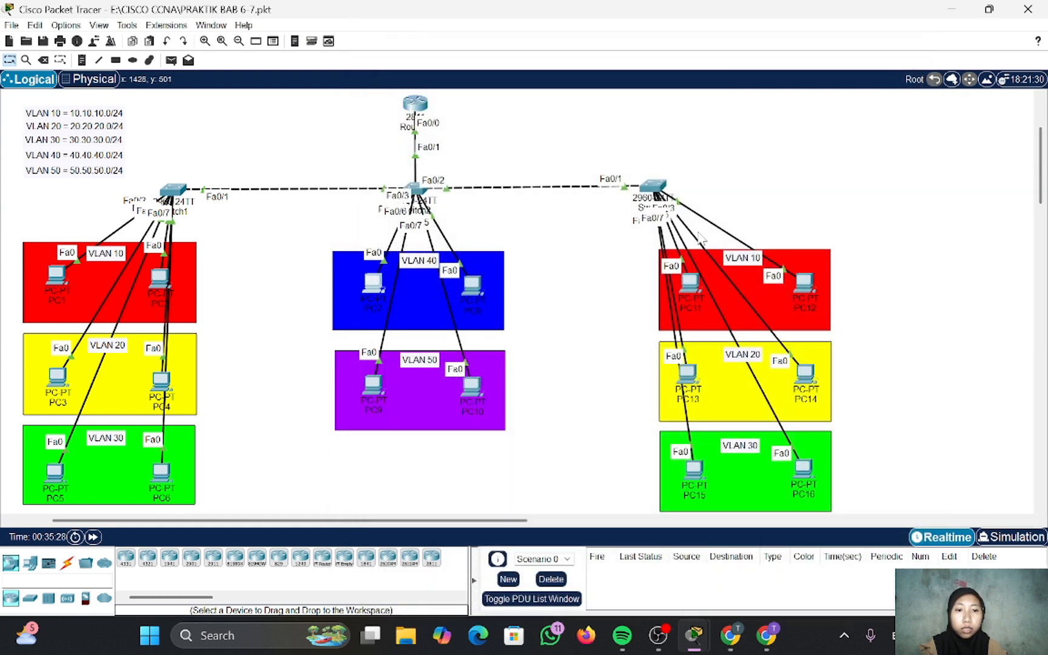
- Switch PC11's IP configuration to DHCP, check the assigned address and close the PC11 window
left_click(690, 282)
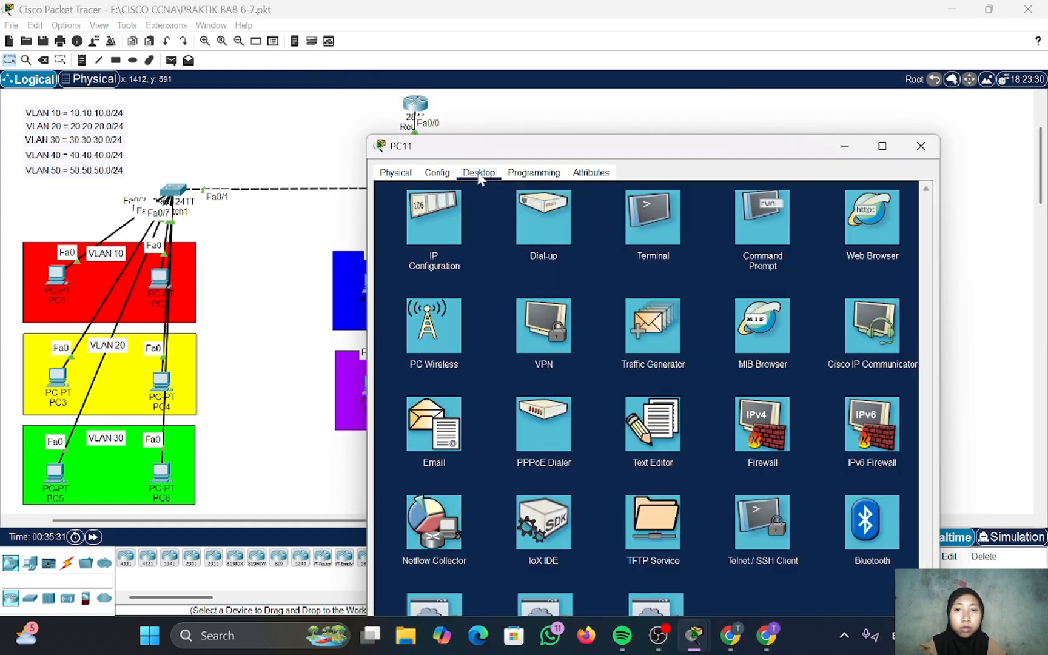
left_click(428, 218)
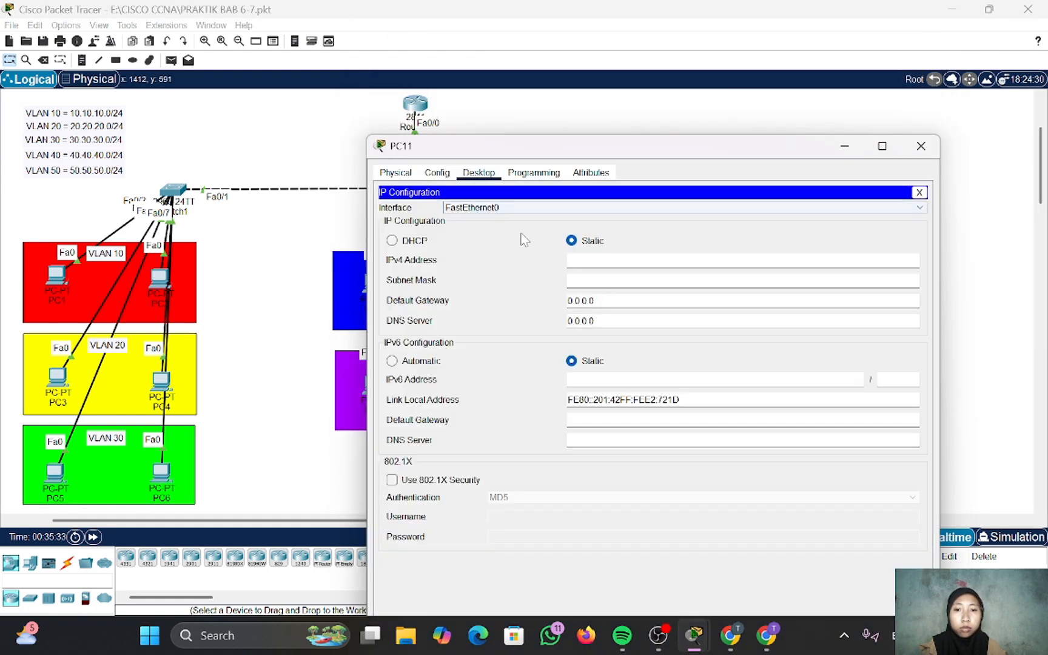
left_click(399, 241)
left_click_drag(532, 145, 395, 87)
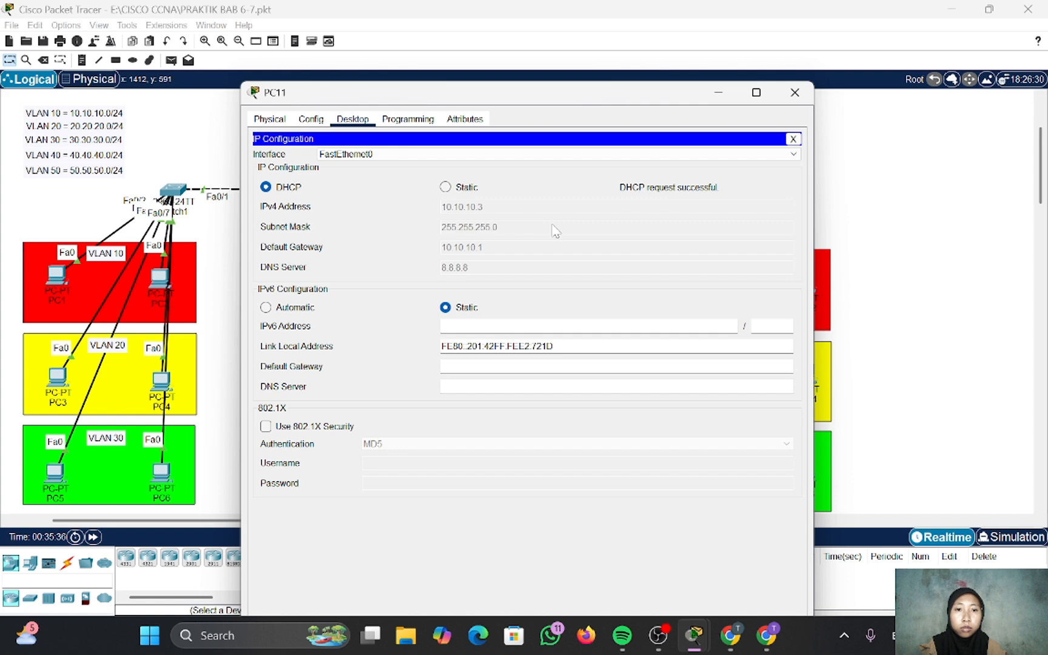
left_click(805, 93)
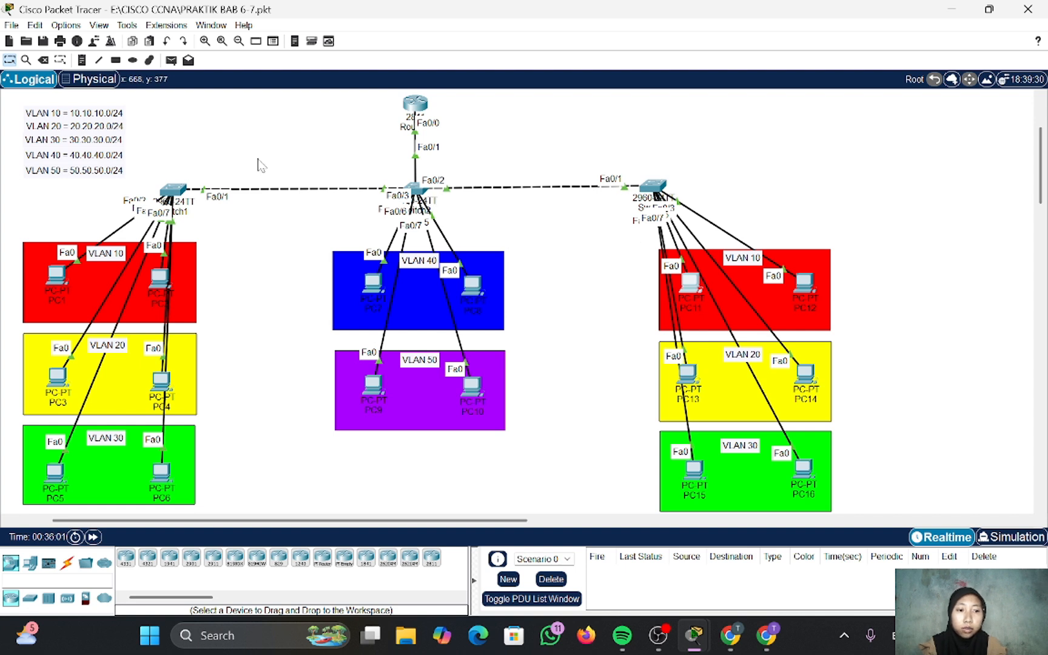
- Test inter-VLAN connectivity by sending a simple PDU from PC1 to PC7 twice
left_click(172, 60)
left_click(56, 276)
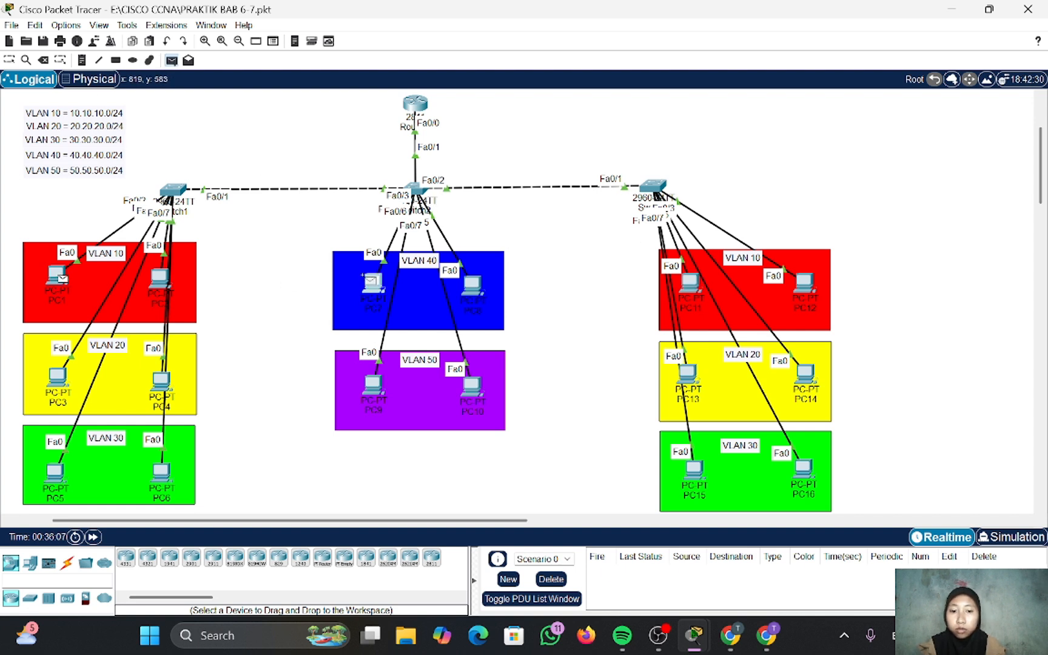
left_click(373, 283)
left_click(171, 60)
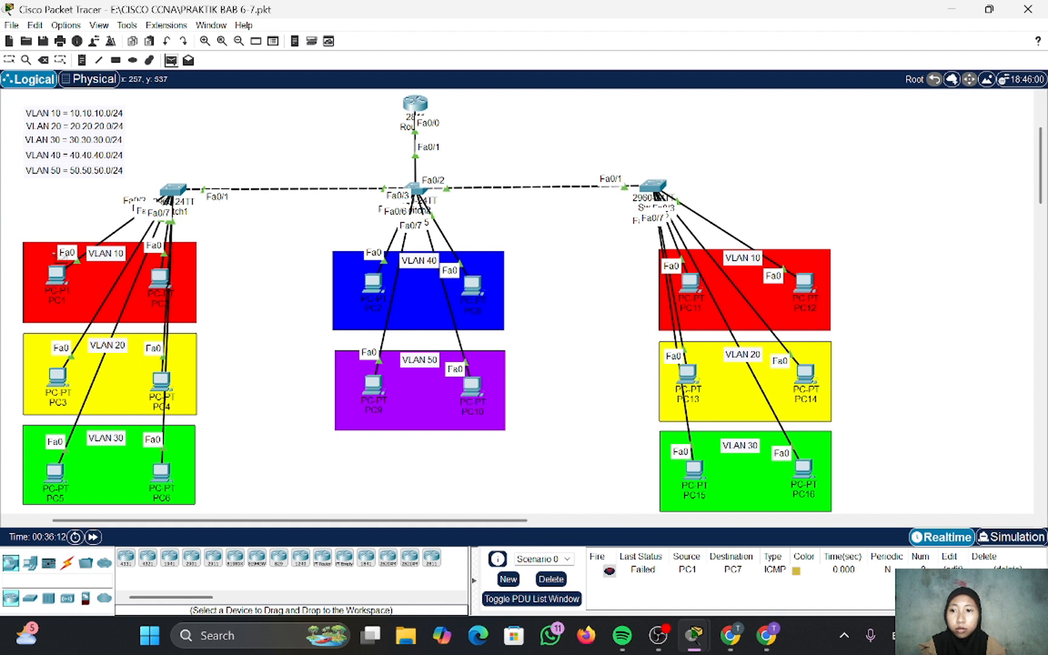
left_click(56, 276)
left_click(374, 283)
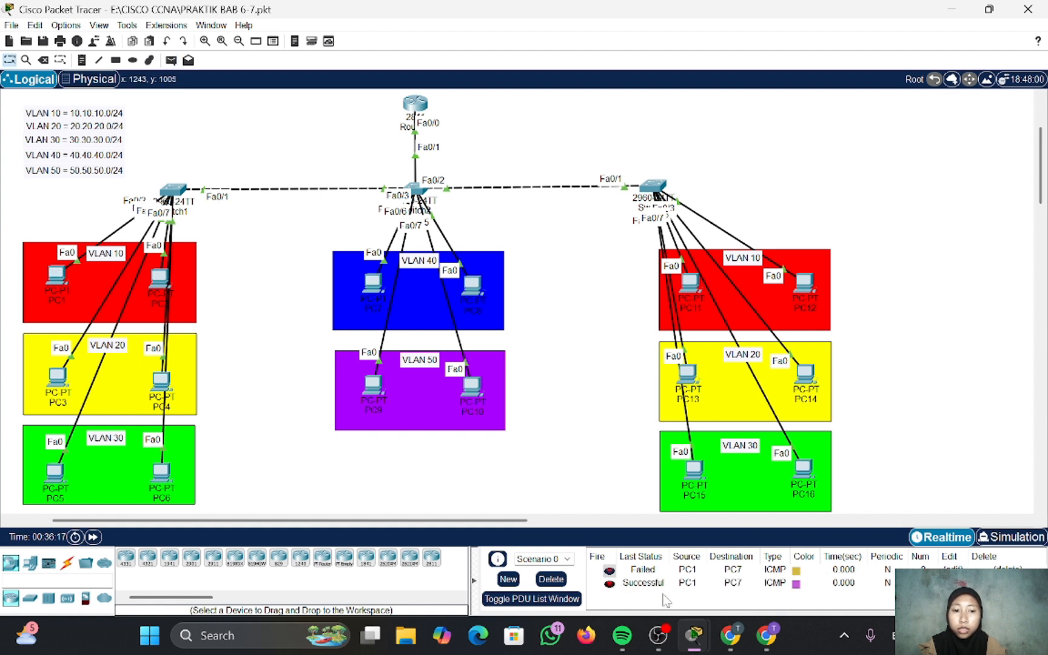